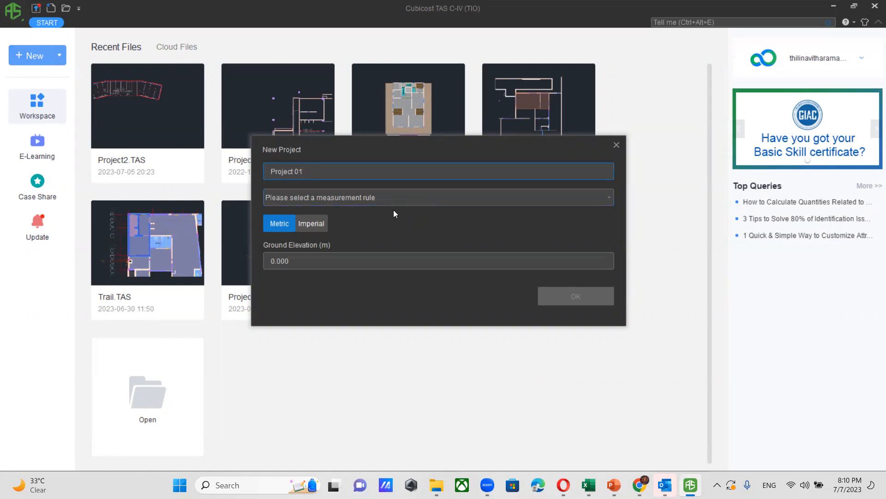
Create the metric project "Project 01" with the U.K. New Rules of Measurement (NRM2) measurement rule
{"action": "left_click", "coordinate": [426, 200]}
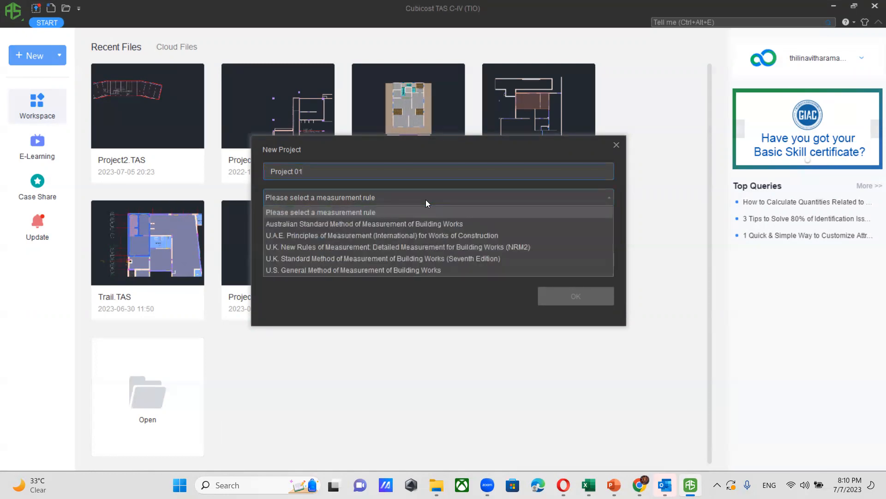
{"action": "left_click", "coordinate": [380, 247]}
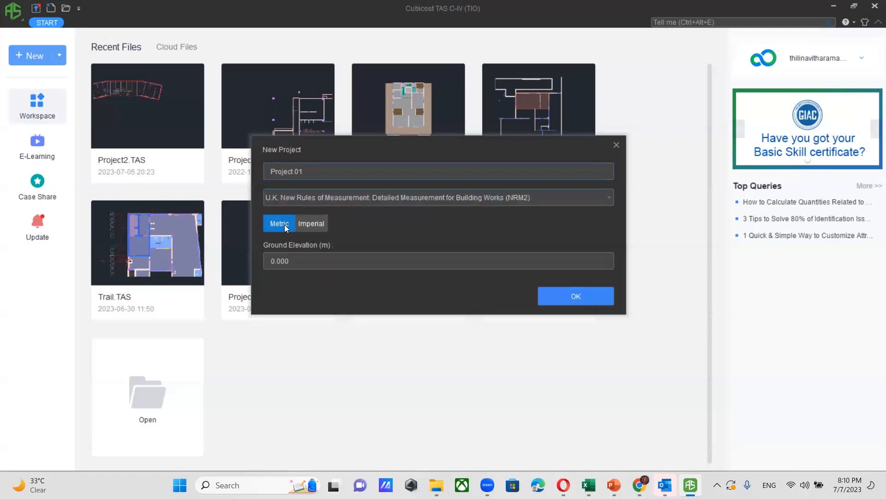
{"action": "left_click", "coordinate": [572, 296]}
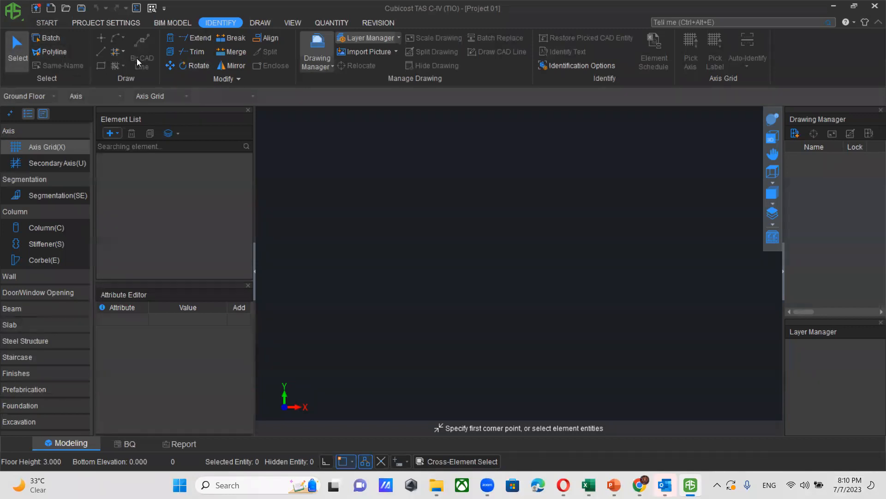
Start an RVT file import and load FINAL MODEL.0001.rvt from the Desktop folder
{"action": "left_click", "coordinate": [169, 24]}
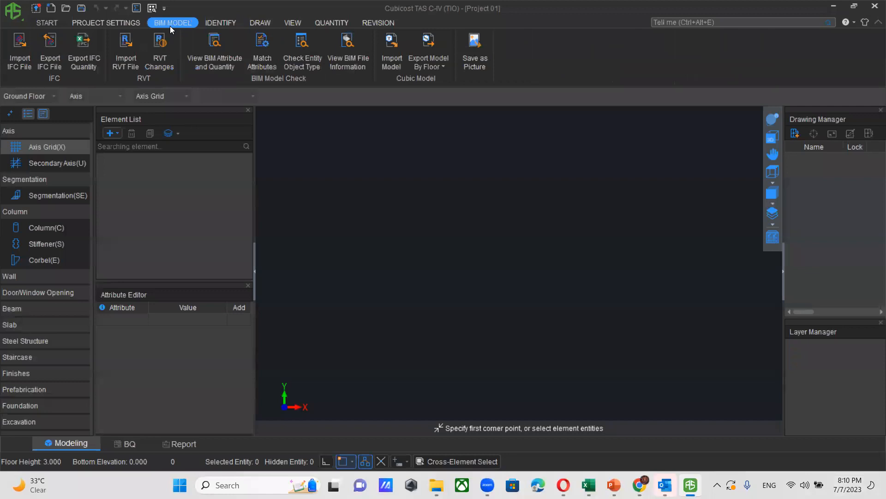
{"action": "left_click", "coordinate": [126, 51]}
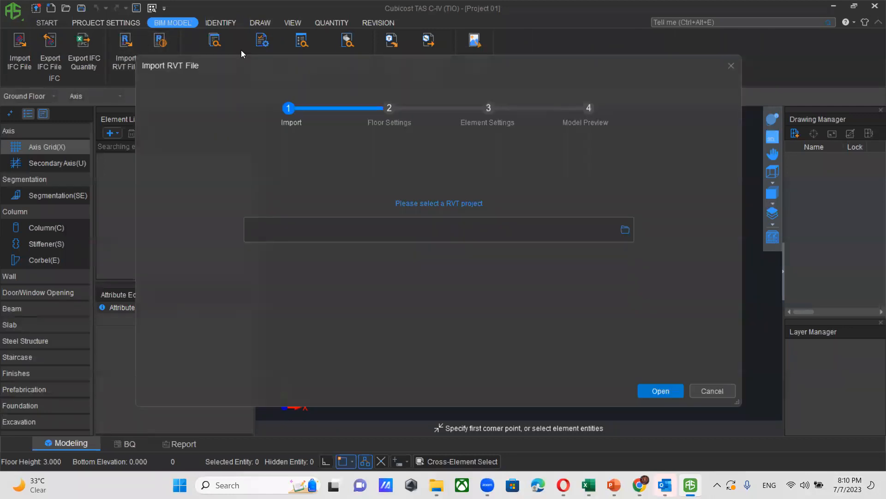
{"action": "left_click", "coordinate": [624, 229]}
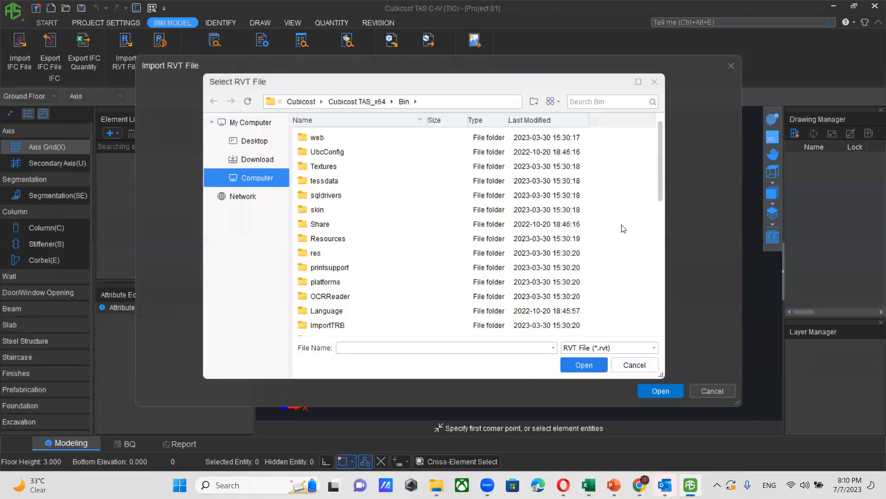
{"action": "left_click", "coordinate": [262, 135]}
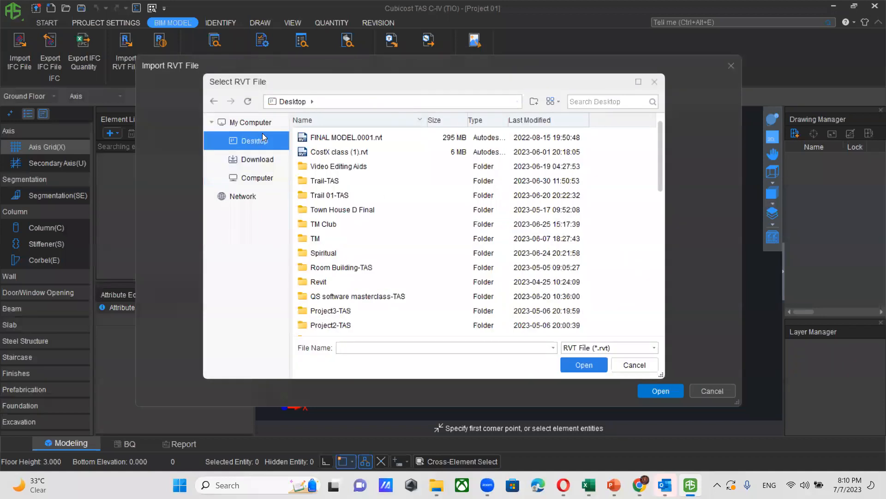
{"action": "left_click", "coordinate": [351, 136]}
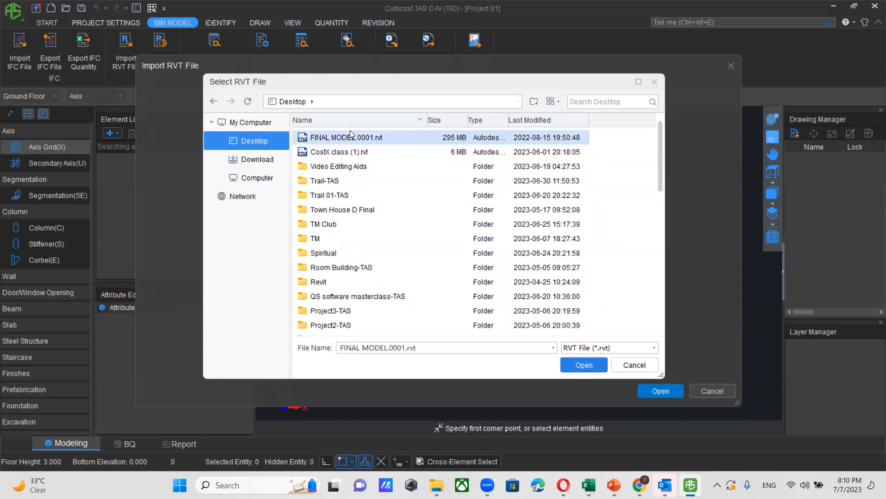
{"action": "left_click", "coordinate": [586, 364]}
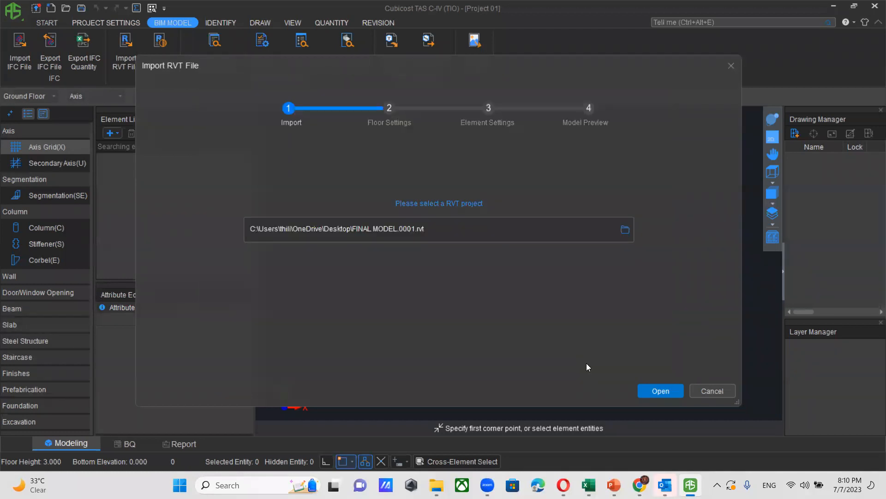
{"action": "left_click", "coordinate": [657, 391]}
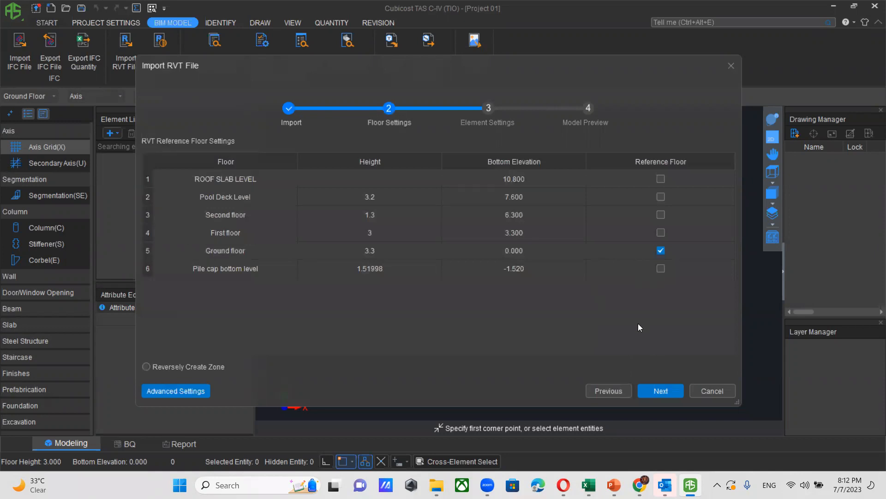
Accept the default floor and element settings for the RVT import and complete the import from the model preview
{"action": "left_click", "coordinate": [662, 391]}
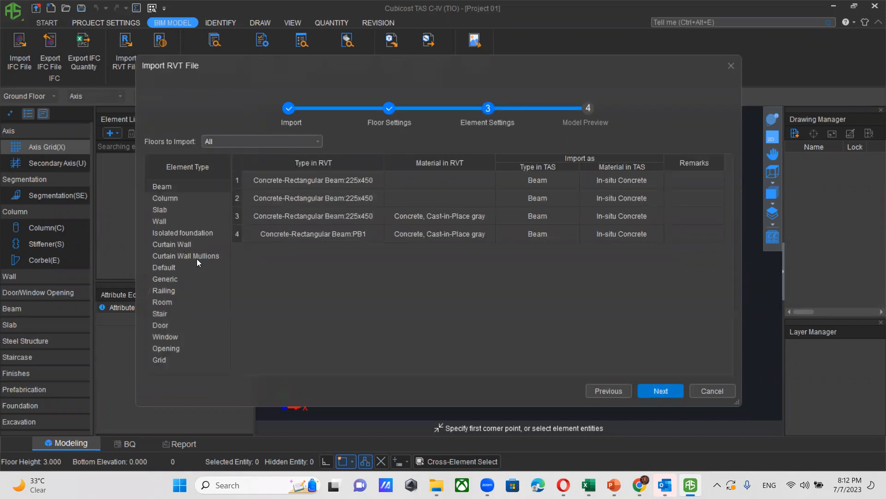
{"action": "left_click", "coordinate": [667, 392]}
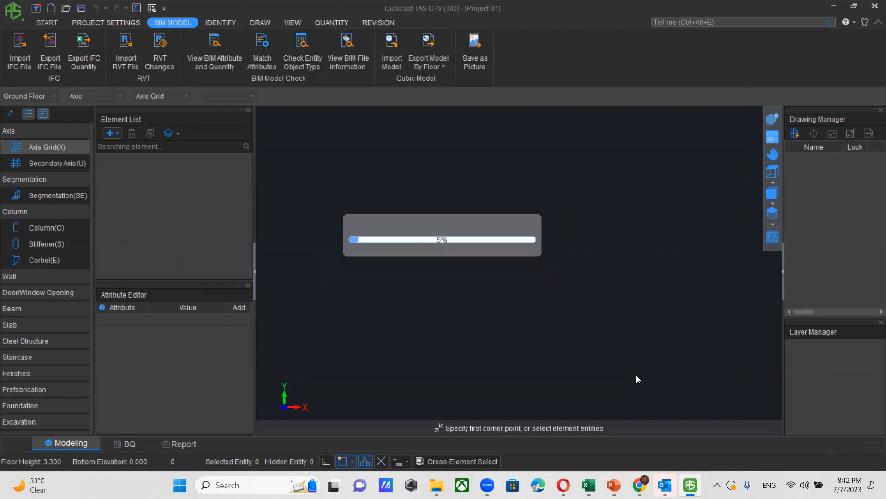
{"action": "mouse_move", "coordinate": [649, 471]}
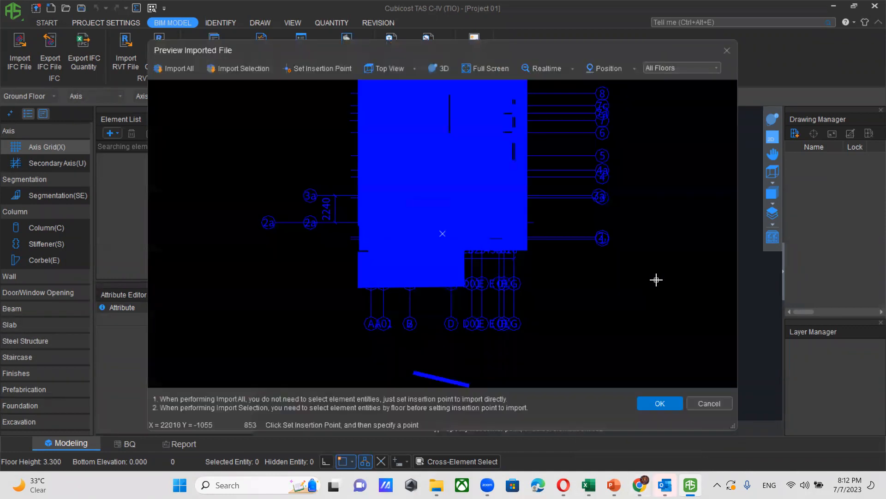
{"action": "left_click", "coordinate": [657, 405]}
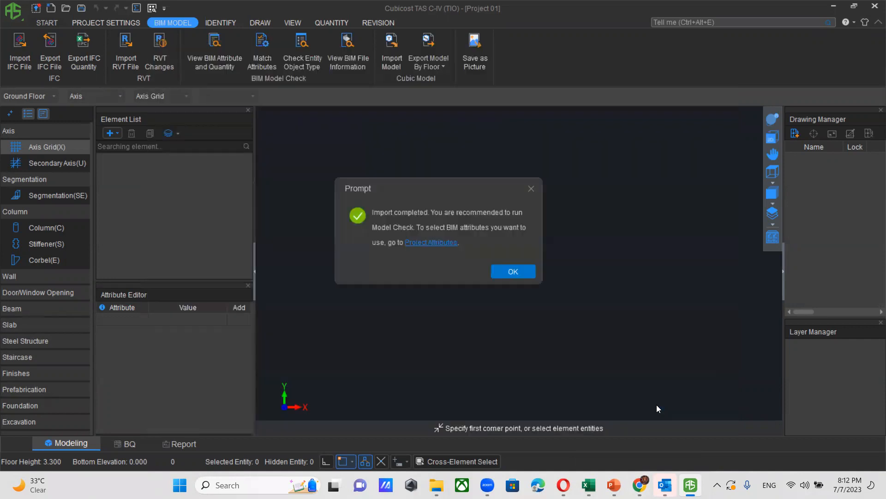
{"action": "left_click", "coordinate": [519, 271]}
Examine the imported ground floor in 3D from above and from the side
{"action": "scroll", "coordinate": [470, 294], "scroll_direction": "down", "scroll_amount": 3}
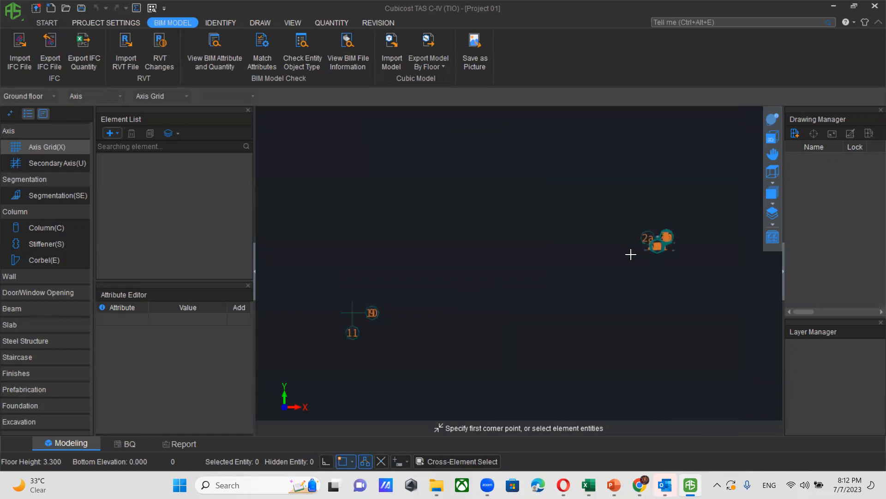
{"action": "mouse_move", "coordinate": [686, 238]}
{"action": "middle_mouse_down"}
{"action": "mouse_move", "coordinate": [619, 268]}
{"action": "mouse_move", "coordinate": [582, 268]}
{"action": "middle_mouse_up"}
{"action": "scroll", "coordinate": [582, 268], "scroll_direction": "up", "scroll_amount": 2}
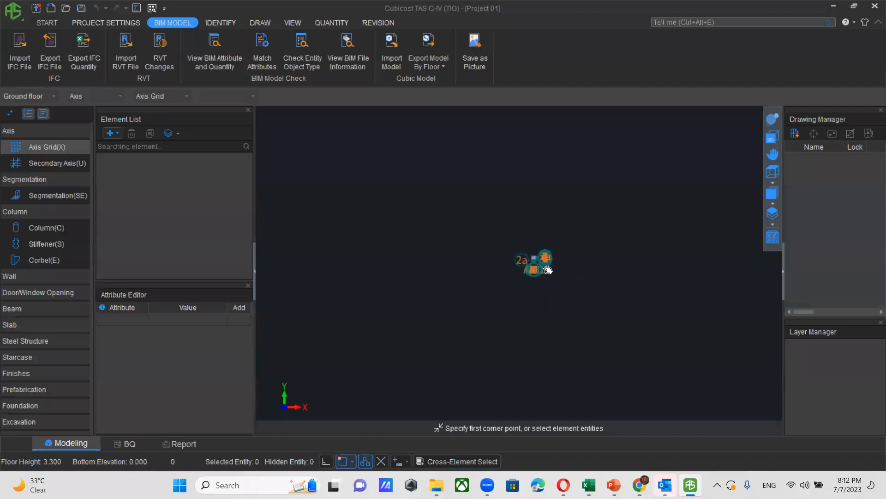
{"action": "scroll", "coordinate": [522, 269], "scroll_direction": "up", "scroll_amount": 3}
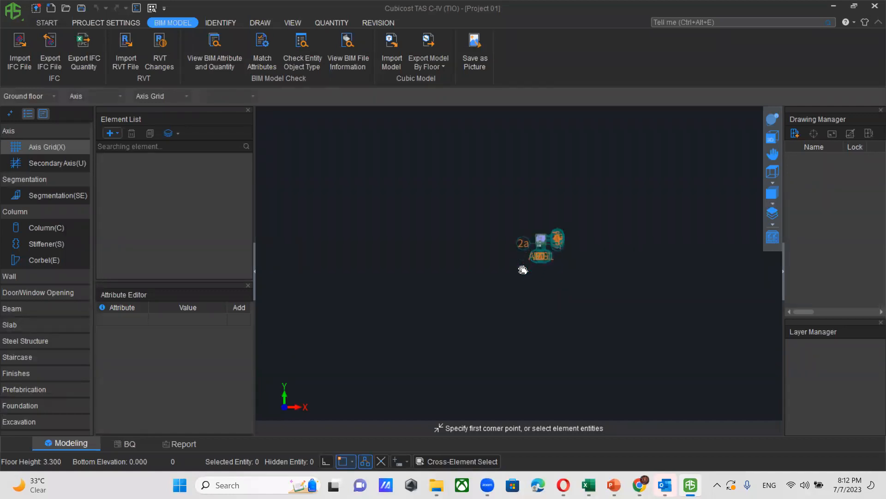
{"action": "scroll", "coordinate": [523, 270], "scroll_direction": "up", "scroll_amount": 1}
{"action": "scroll", "coordinate": [523, 270], "scroll_direction": "up", "scroll_amount": 1}
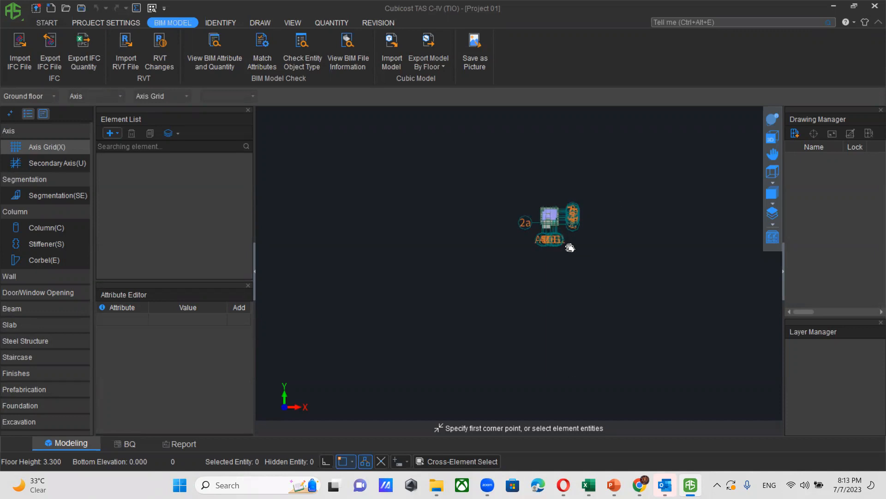
{"action": "left_click_drag", "start_coordinate": [569, 259], "coordinate": [569, 244]}
{"action": "left_click", "coordinate": [771, 135]}
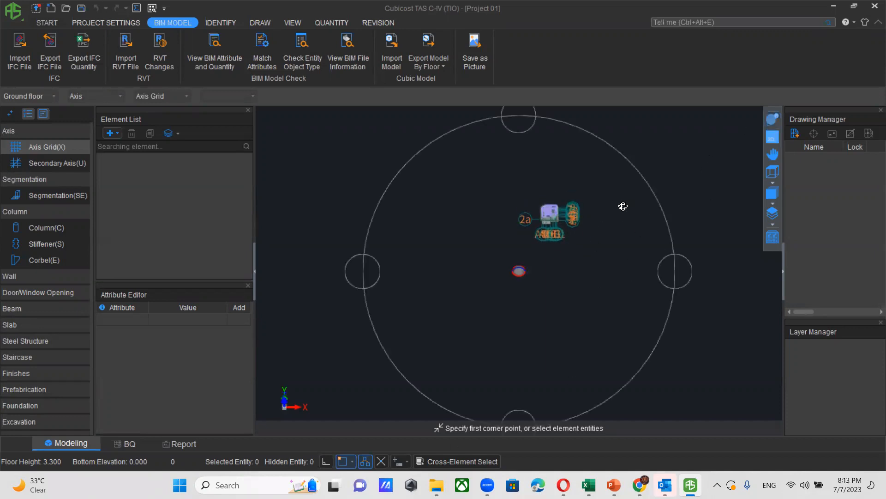
{"action": "scroll", "coordinate": [577, 229], "scroll_direction": "up", "scroll_amount": 1}
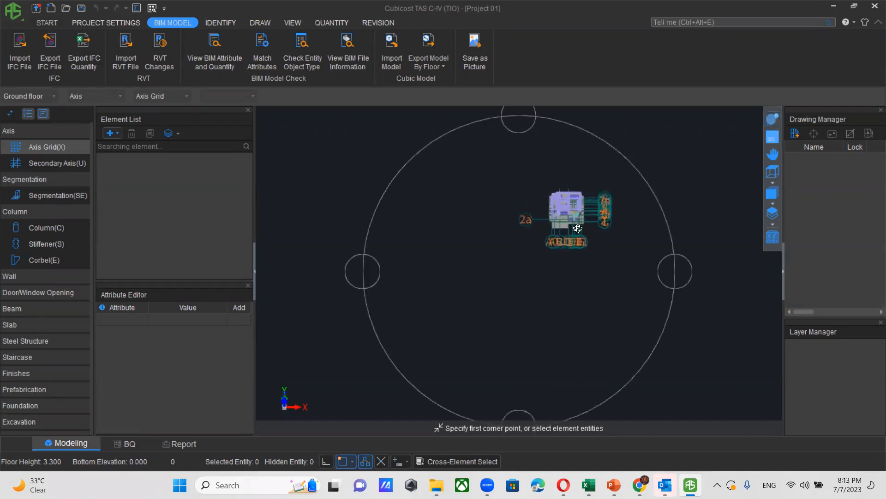
{"action": "scroll", "coordinate": [578, 230], "scroll_direction": "up", "scroll_amount": 3}
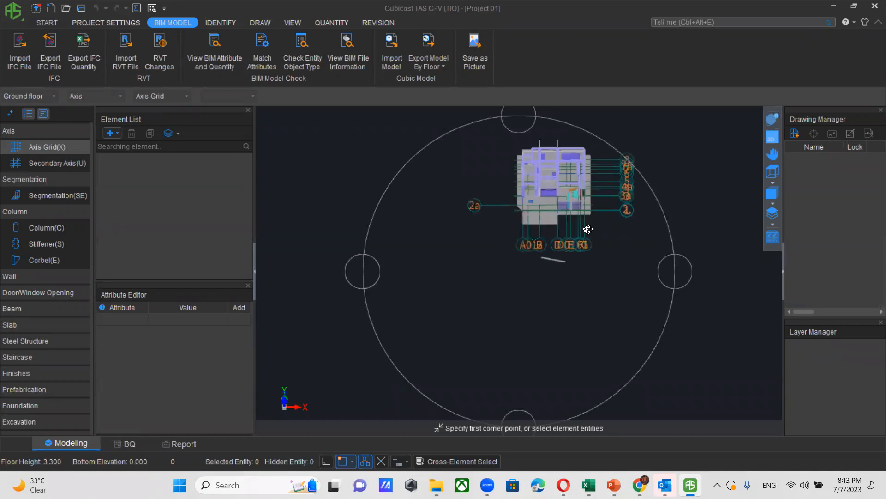
{"action": "scroll", "coordinate": [520, 246], "scroll_direction": "up", "scroll_amount": 2}
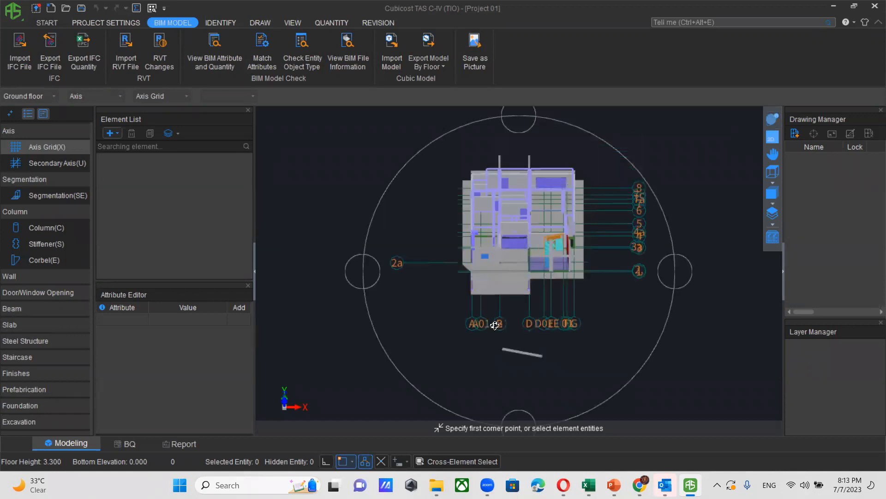
{"action": "left_click_drag", "start_coordinate": [495, 326], "coordinate": [508, 279]}
{"action": "left_click_drag", "start_coordinate": [536, 262], "coordinate": [537, 252]}
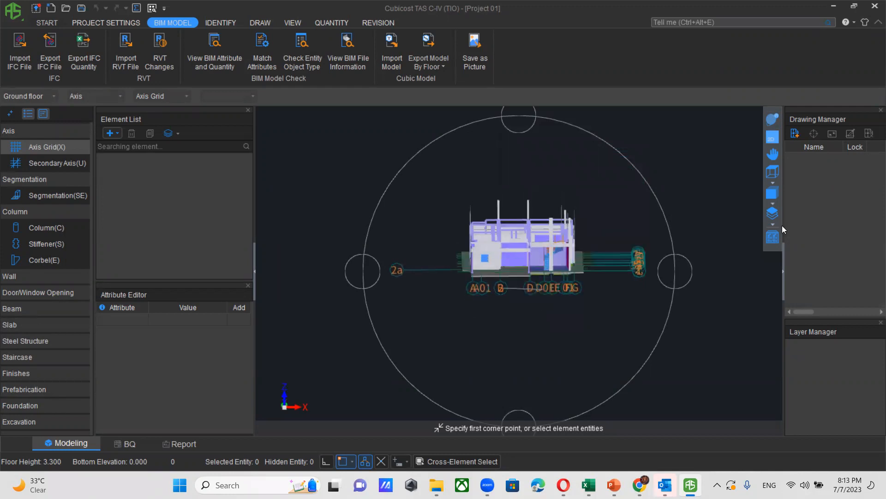
Display all floors of the imported building and examine the whole model in 3D from a corner
{"action": "left_click", "coordinate": [774, 226]}
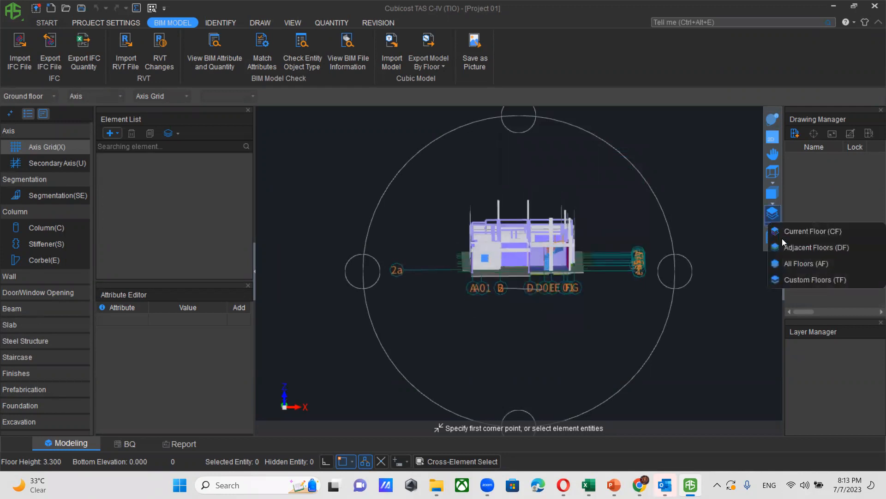
{"action": "left_click", "coordinate": [796, 260]}
{"action": "scroll", "coordinate": [509, 294], "scroll_direction": "up", "scroll_amount": 1}
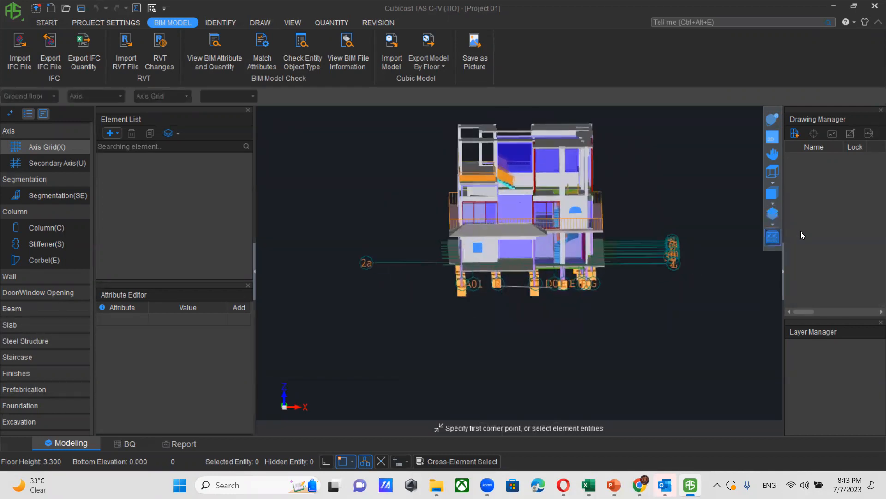
{"action": "left_click", "coordinate": [769, 241]}
{"action": "left_click", "coordinate": [513, 387]}
{"action": "left_click", "coordinate": [772, 119]}
{"action": "left_click_drag", "start_coordinate": [580, 318], "coordinate": [518, 233]}
{"action": "left_click_drag", "start_coordinate": [510, 324], "coordinate": [531, 324]}
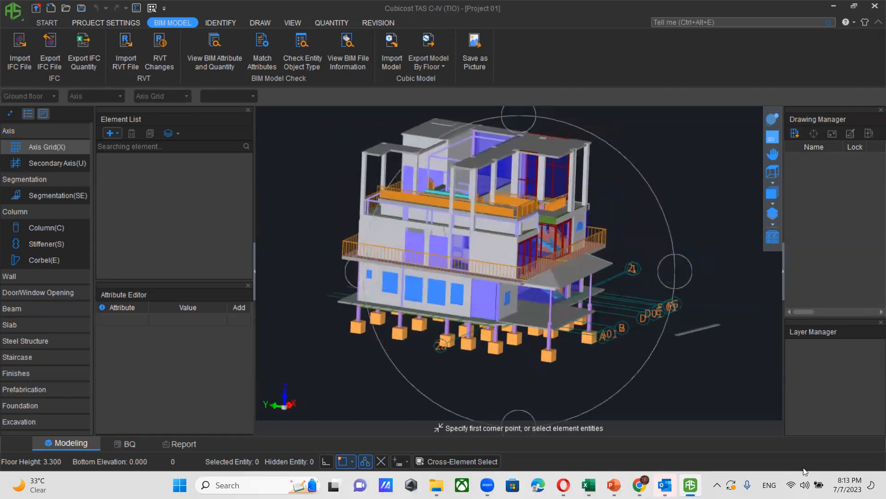
Run the quantity calculation for the imported building model
{"action": "left_click", "coordinate": [325, 23]}
{"action": "left_click", "coordinate": [224, 51]}
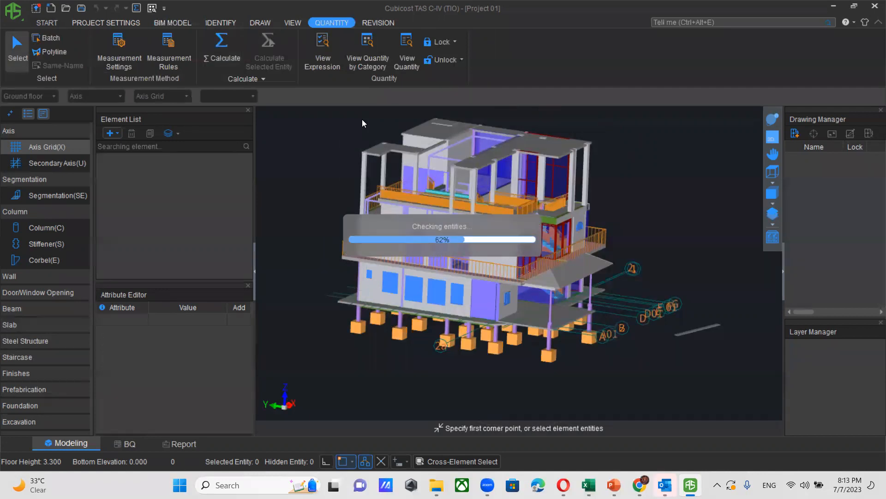
{"action": "left_click", "coordinate": [346, 169]}
{"action": "left_click", "coordinate": [469, 319]}
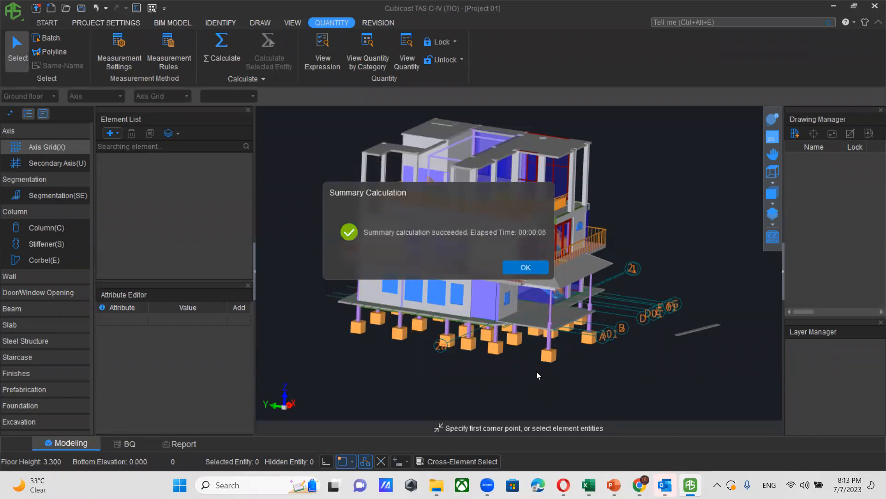
{"action": "left_click", "coordinate": [525, 267]}
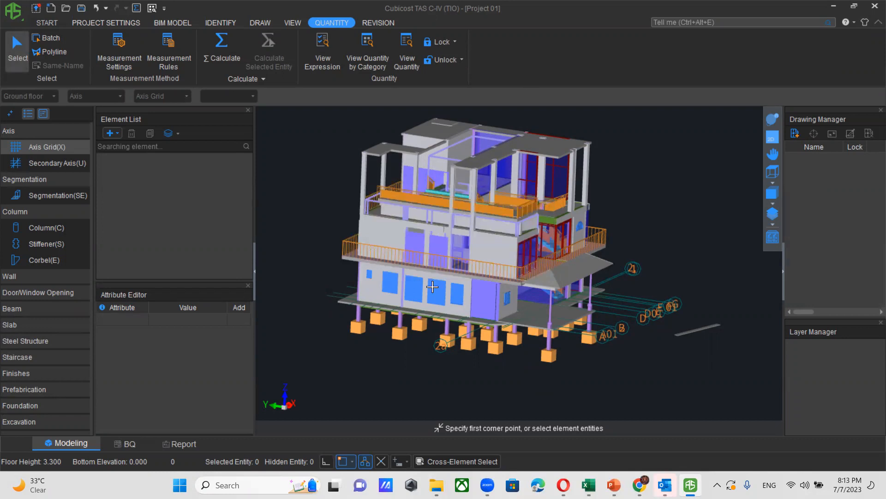
View quantities by category for all floors of Zone-1 and show the column and wall quantities
{"action": "scroll", "coordinate": [486, 287], "scroll_direction": "down", "scroll_amount": 2}
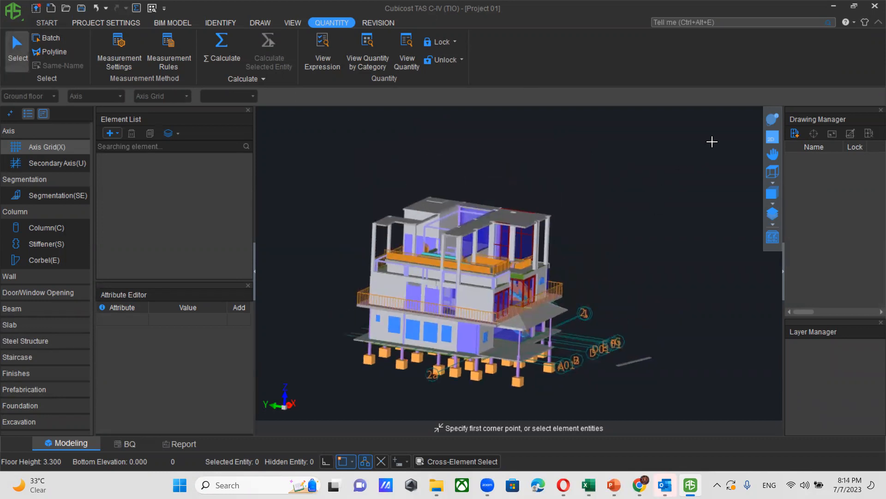
{"action": "left_click", "coordinate": [772, 119]}
{"action": "left_click_drag", "start_coordinate": [666, 237], "coordinate": [502, 325]}
{"action": "left_click_drag", "start_coordinate": [514, 275], "coordinate": [501, 119]}
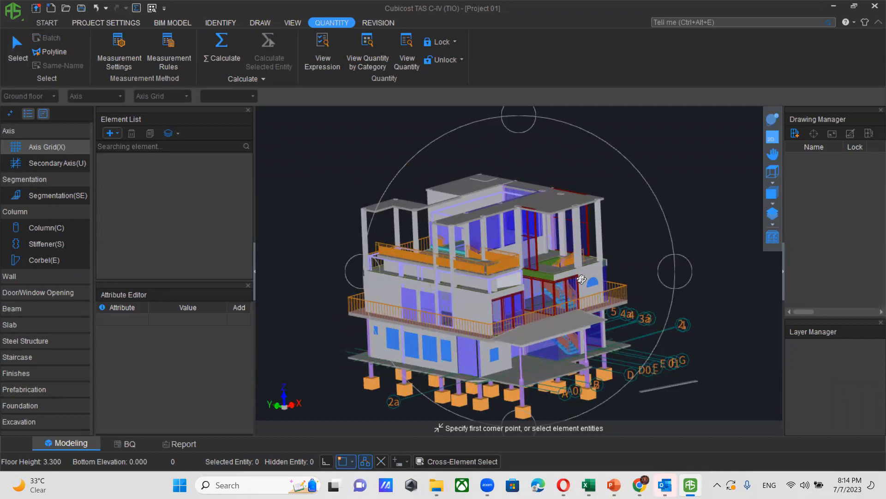
{"action": "left_click_drag", "start_coordinate": [590, 367], "coordinate": [573, 377]}
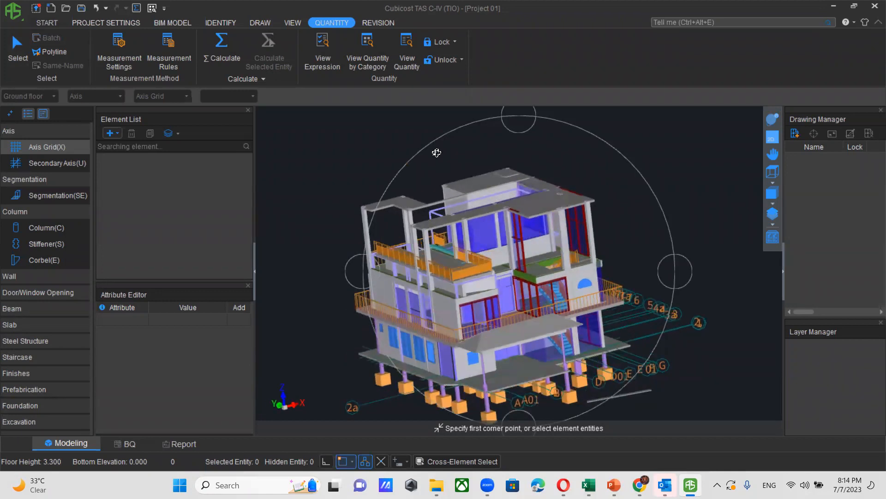
{"action": "left_click", "coordinate": [372, 49]}
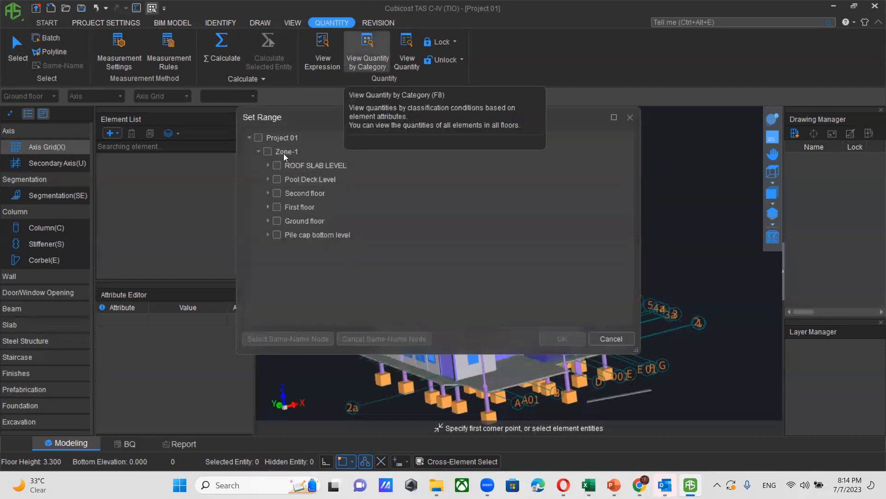
{"action": "left_click", "coordinate": [268, 152]}
{"action": "left_click", "coordinate": [562, 338]}
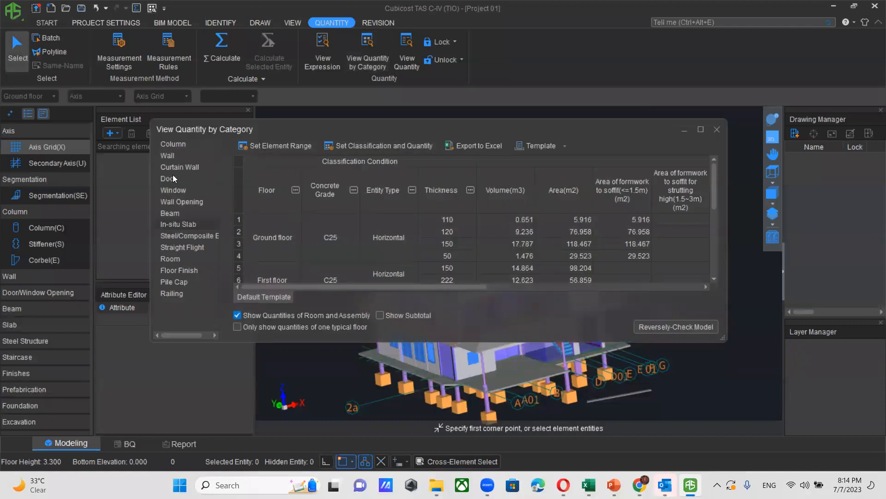
{"action": "left_click", "coordinate": [173, 145]}
{"action": "left_click", "coordinate": [171, 156]}
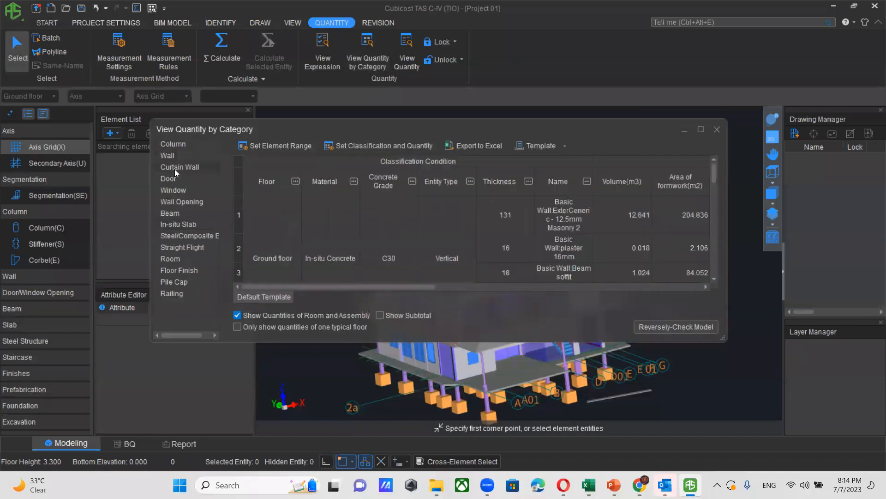
Show the quantities of the curtain walls, doors, windows and wall openings
{"action": "left_click", "coordinate": [174, 168]}
{"action": "left_click", "coordinate": [174, 178]}
{"action": "left_click", "coordinate": [174, 191]}
{"action": "left_click", "coordinate": [176, 203]}
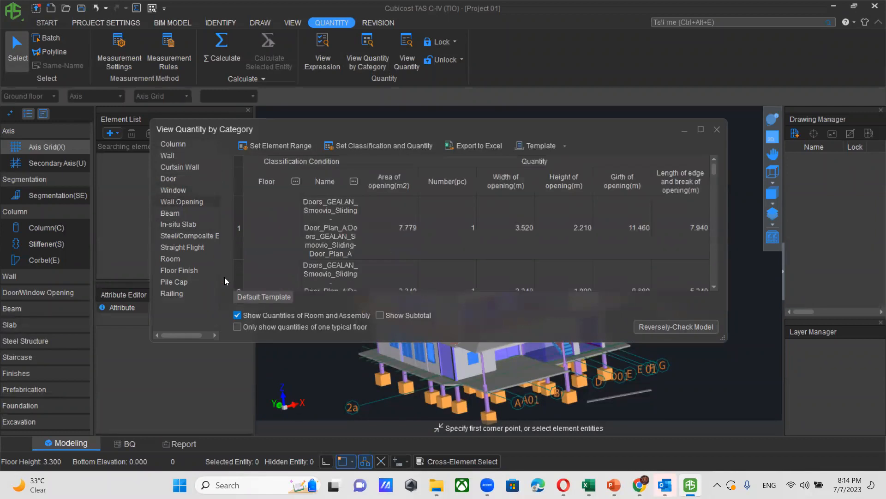
Reversely check the model for the volume of the ground floor ExterGeneric 12.5mm Masonry 2 wall
{"action": "left_click", "coordinate": [170, 156]}
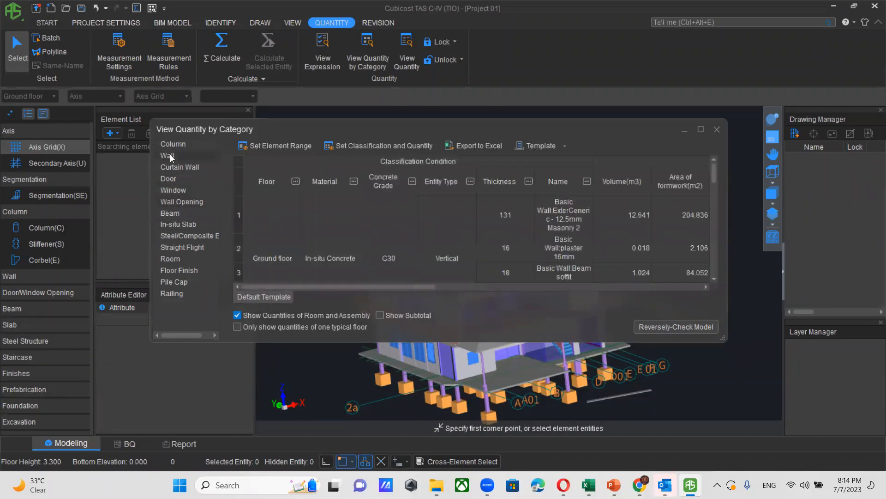
{"action": "left_click", "coordinate": [634, 215]}
{"action": "left_click_drag", "start_coordinate": [626, 128], "coordinate": [386, 130]}
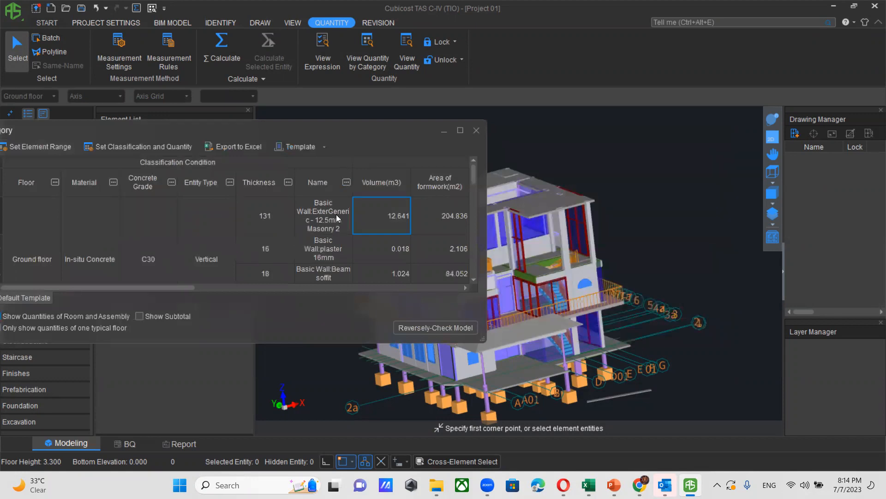
{"action": "left_click", "coordinate": [430, 327]}
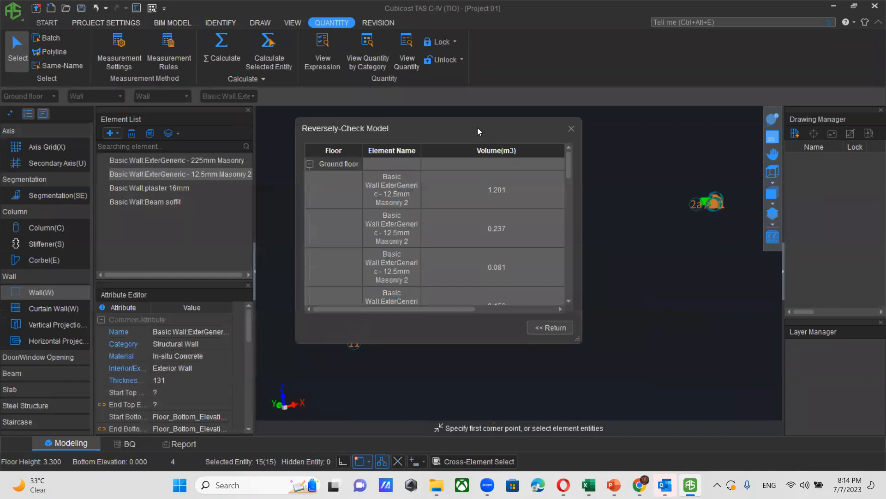
{"action": "left_click_drag", "start_coordinate": [477, 128], "coordinate": [258, 137]}
{"action": "scroll", "coordinate": [712, 198], "scroll_direction": "up", "scroll_amount": 6}
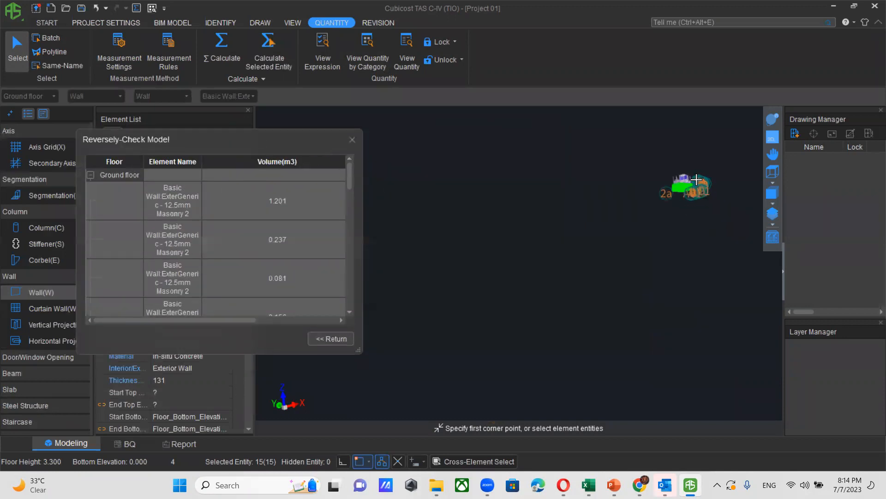
{"action": "scroll", "coordinate": [695, 175], "scroll_direction": "up", "scroll_amount": 10}
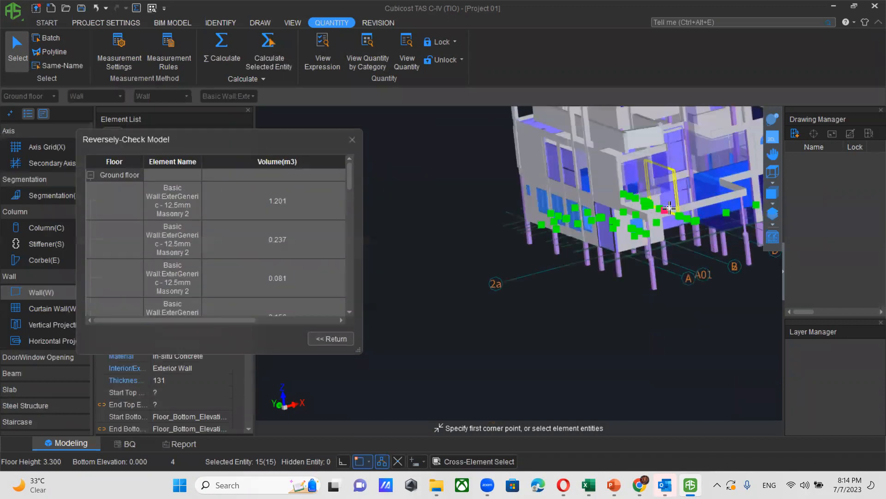
Locate the first two walls of the reverse-check list in the 3D model and end the check
{"action": "left_click", "coordinate": [289, 198]}
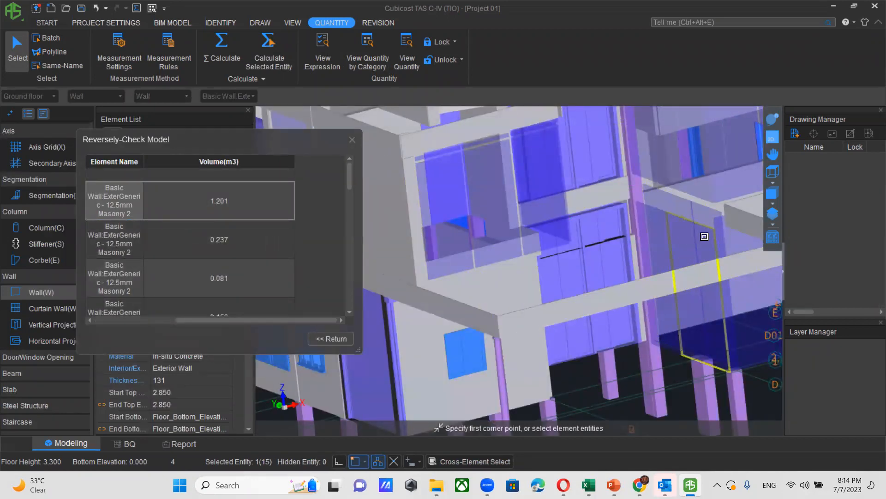
{"action": "mouse_move", "coordinate": [704, 237]}
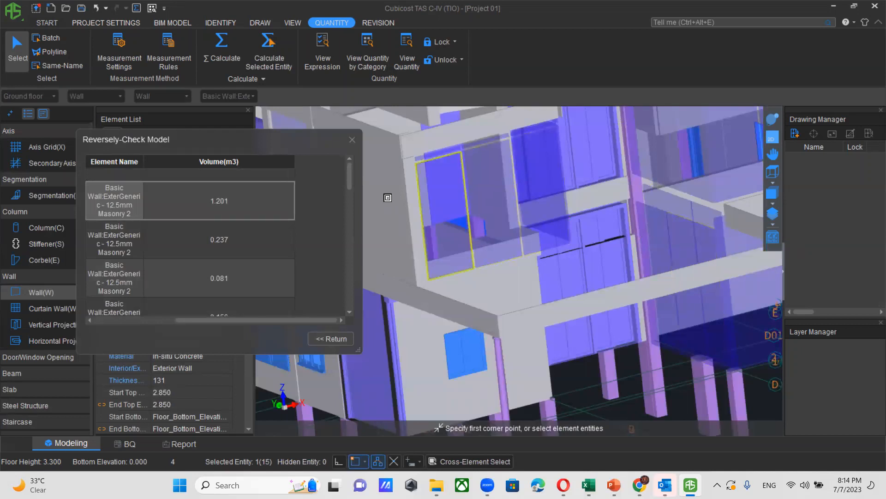
{"action": "left_click", "coordinate": [218, 243]}
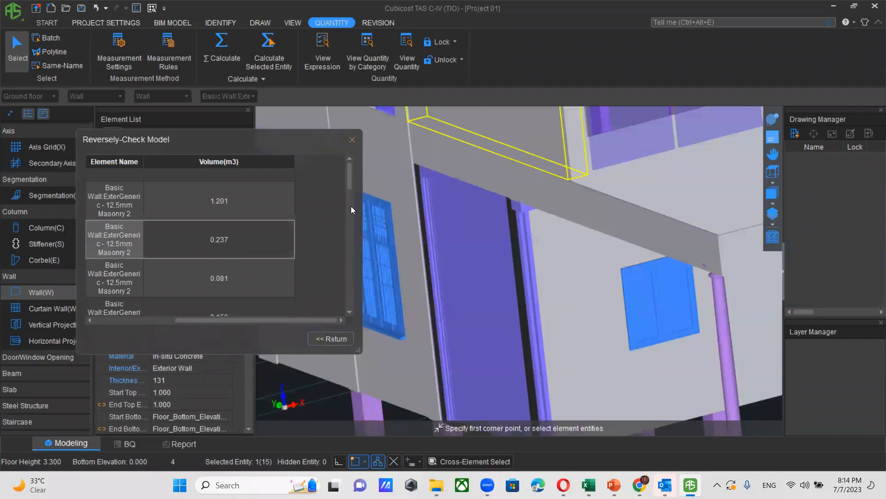
{"action": "left_click", "coordinate": [353, 138]}
Display all element types of the building in the 3D model, including slabs, railings, stairs and pile caps
{"action": "scroll", "coordinate": [546, 250], "scroll_direction": "down", "scroll_amount": 5}
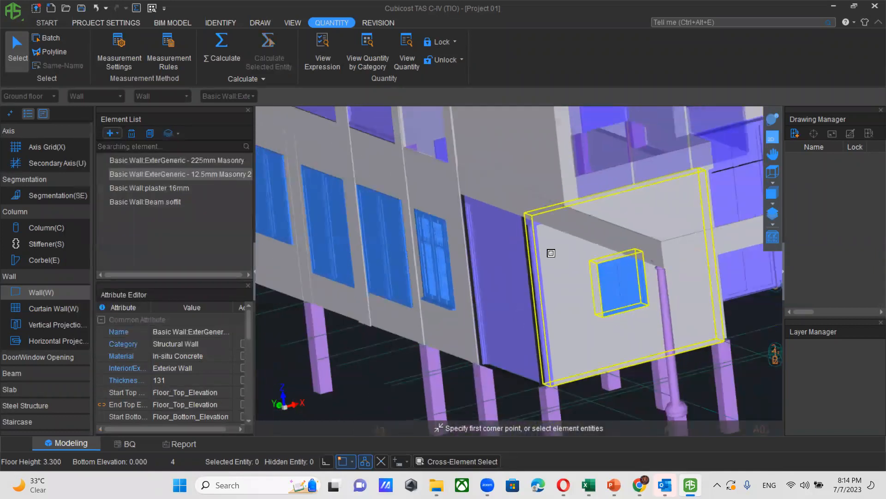
{"action": "scroll", "coordinate": [546, 250], "scroll_direction": "down", "scroll_amount": 6}
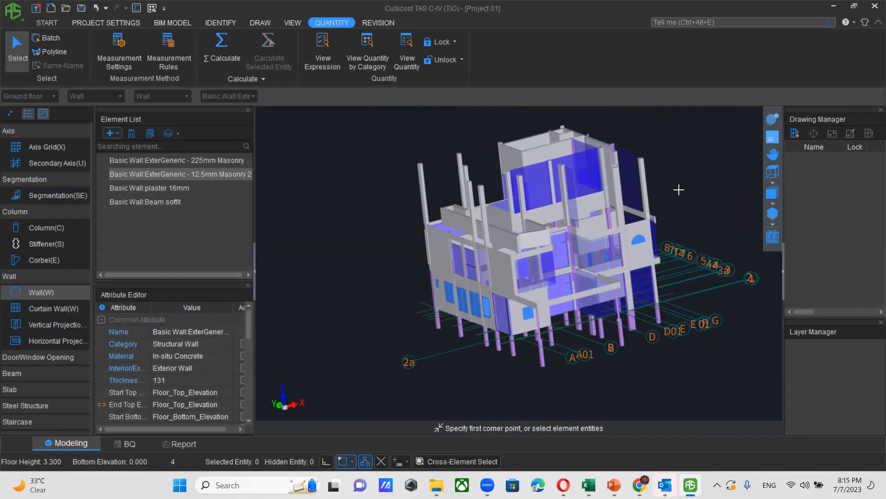
{"action": "scroll", "coordinate": [498, 169], "scroll_direction": "up", "scroll_amount": 2}
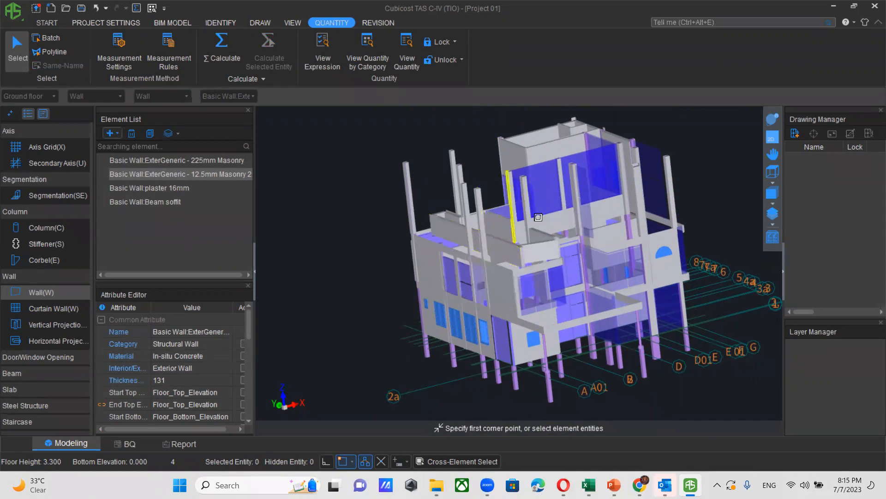
{"action": "scroll", "coordinate": [610, 248], "scroll_direction": "up", "scroll_amount": 1}
{"action": "scroll", "coordinate": [489, 304], "scroll_direction": "down", "scroll_amount": 2}
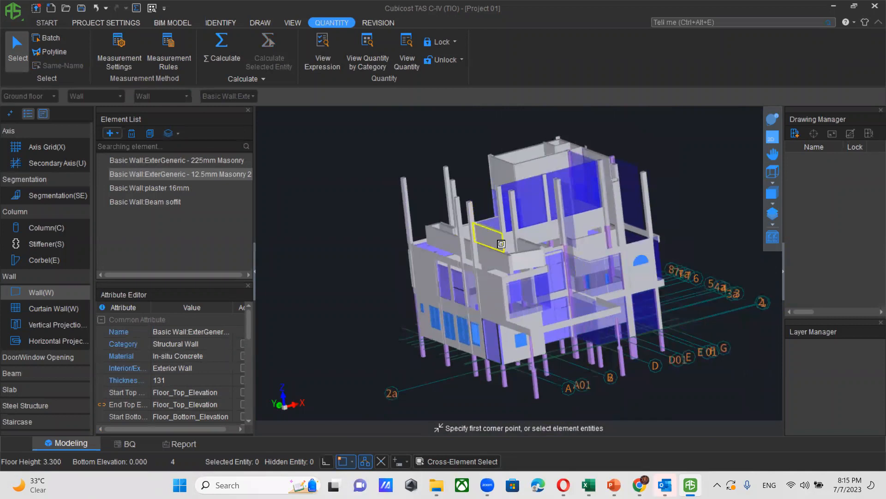
{"action": "scroll", "coordinate": [506, 341], "scroll_direction": "up", "scroll_amount": 1}
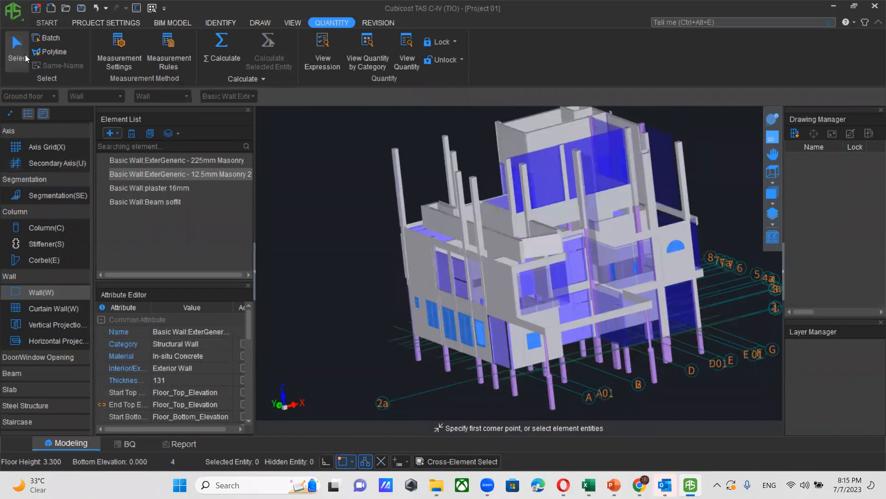
{"action": "left_click", "coordinate": [772, 237]}
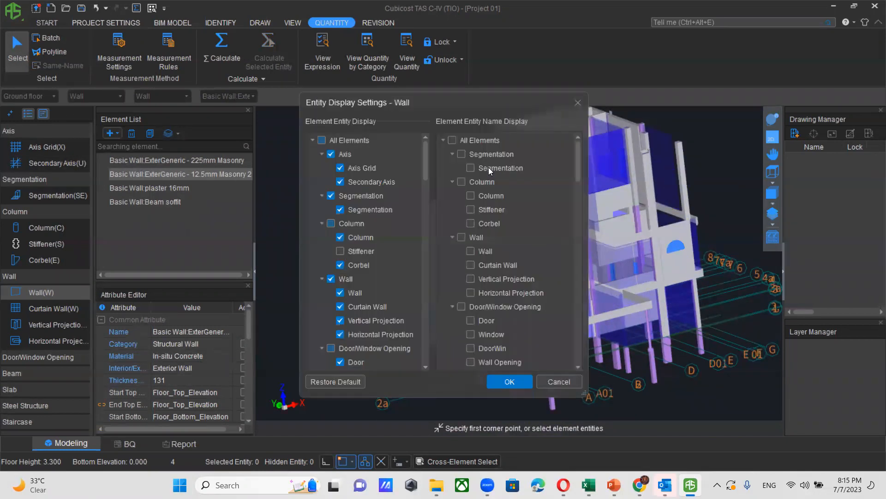
{"action": "left_click", "coordinate": [509, 381]}
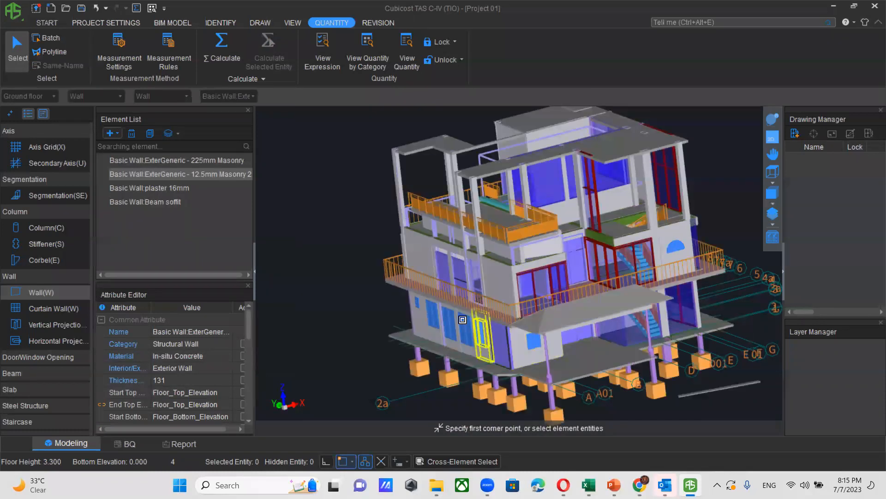
Select the ground floor exterior wall containing two windows and view its quantity expressions
{"action": "scroll", "coordinate": [417, 311], "scroll_direction": "up", "scroll_amount": 3}
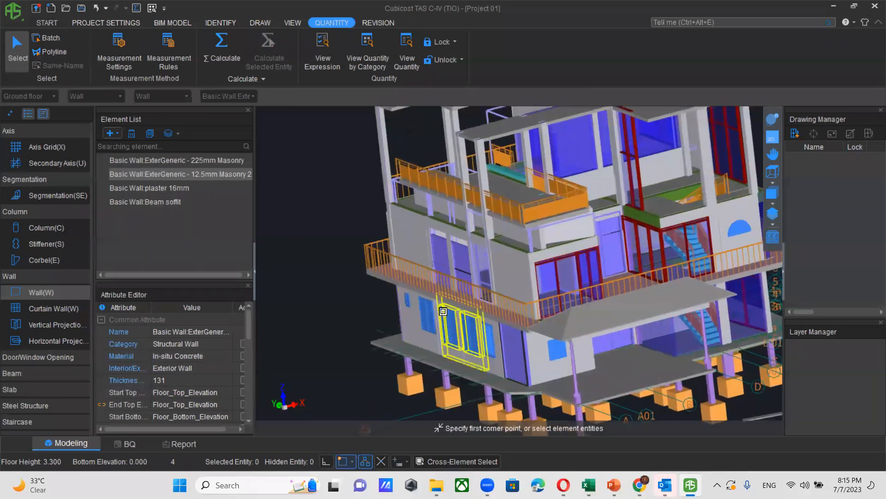
{"action": "left_click", "coordinate": [453, 322]}
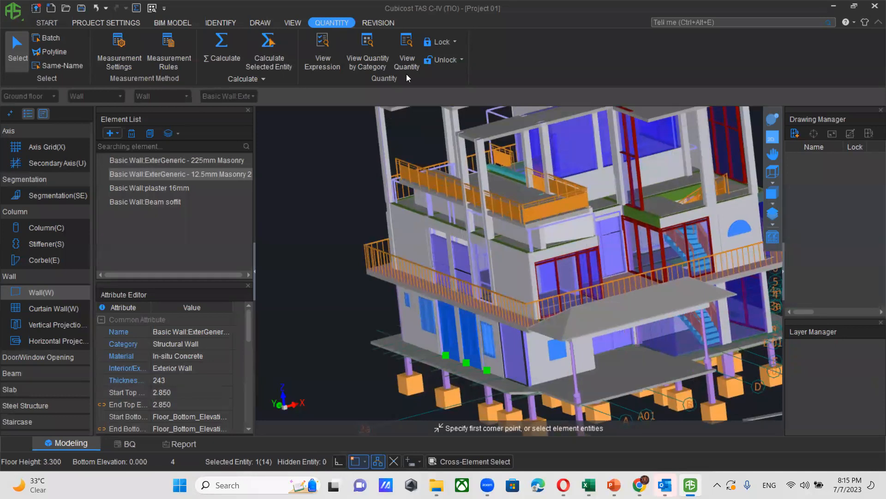
{"action": "left_click", "coordinate": [322, 50]}
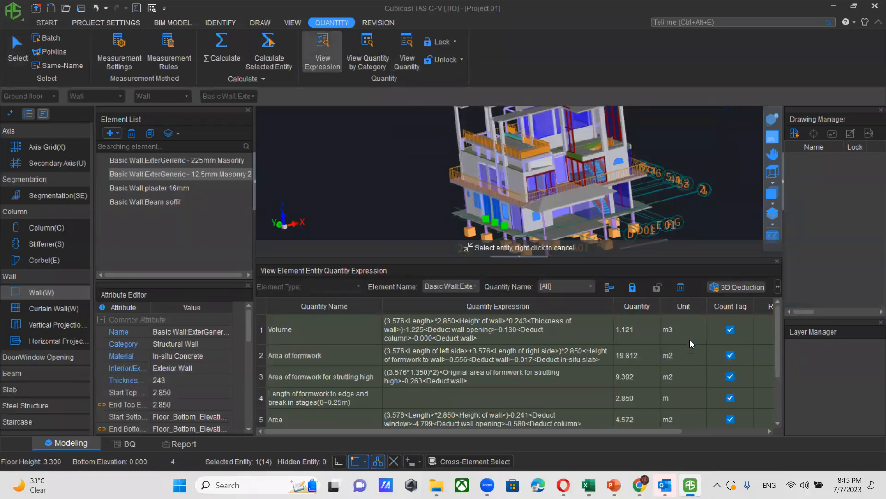
Examine the selected wall's volume in the 3D deduction drawing and show its original quantity
{"action": "mouse_move", "coordinate": [490, 300]}
{"action": "middle_mouse_down"}
{"action": "mouse_move", "coordinate": [492, 261]}
{"action": "mouse_move", "coordinate": [467, 242]}
{"action": "middle_mouse_up"}
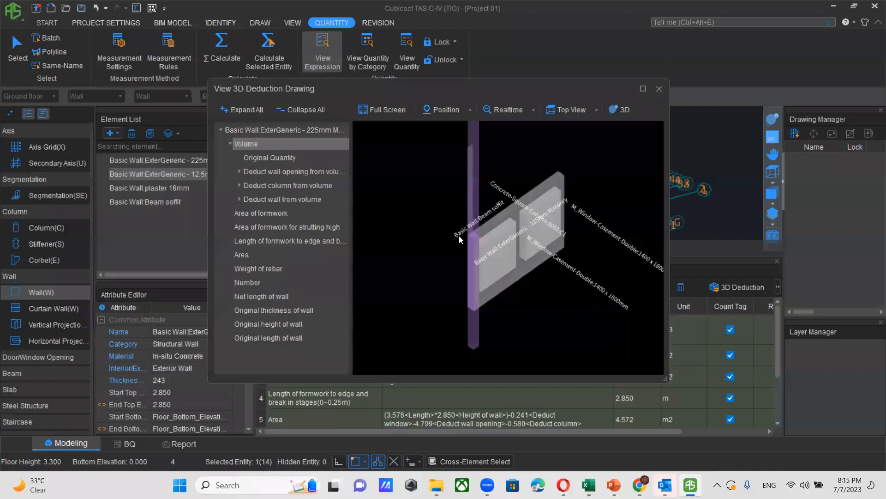
{"action": "scroll", "coordinate": [529, 251], "scroll_direction": "up", "scroll_amount": 1}
{"action": "middle_click_drag", "start_coordinate": [535, 287], "coordinate": [536, 323]}
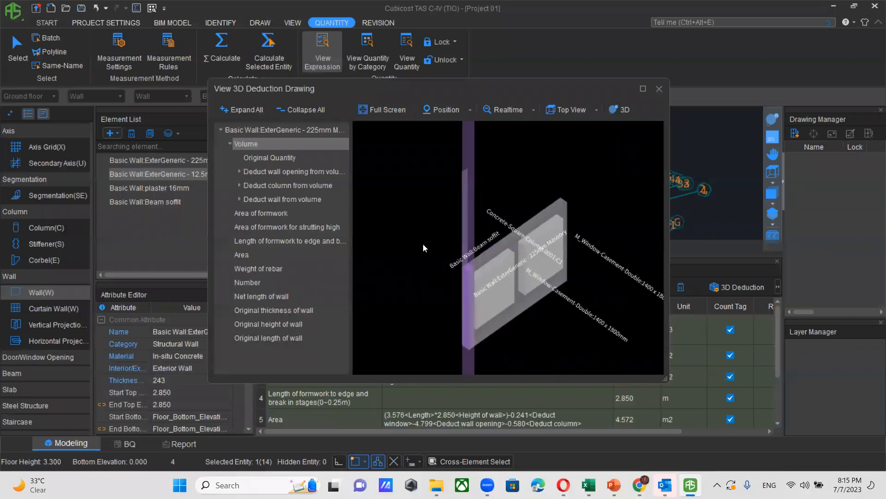
{"action": "left_click", "coordinate": [277, 159]}
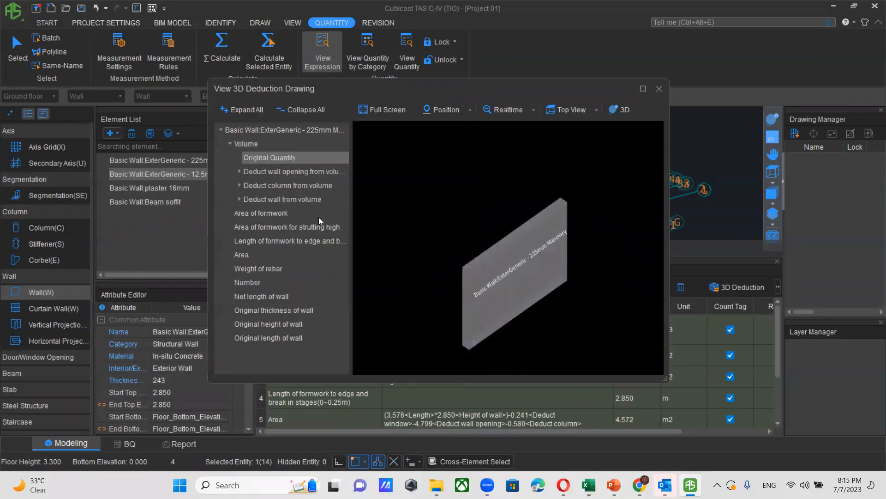
Show the two window opening deductions and the column deduction from the wall's volume, and close the deduction drawing and expressions
{"action": "left_click", "coordinate": [239, 172]}
{"action": "left_click", "coordinate": [267, 187]}
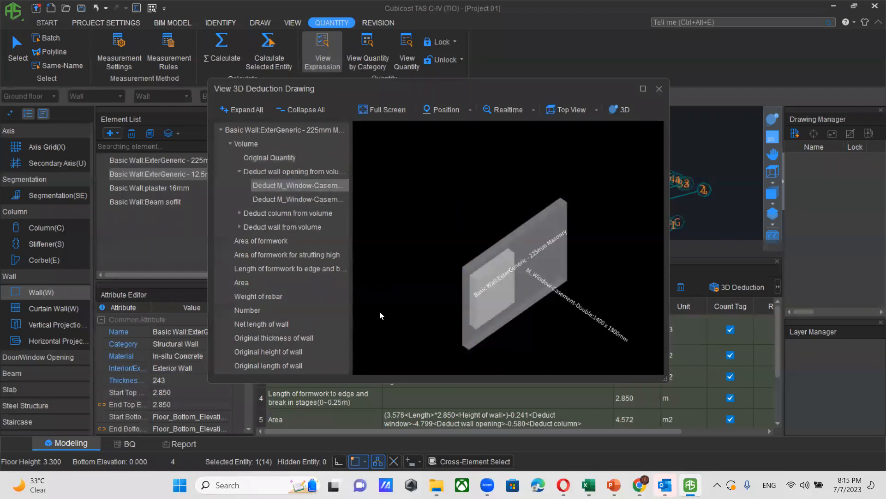
{"action": "left_click", "coordinate": [307, 200]}
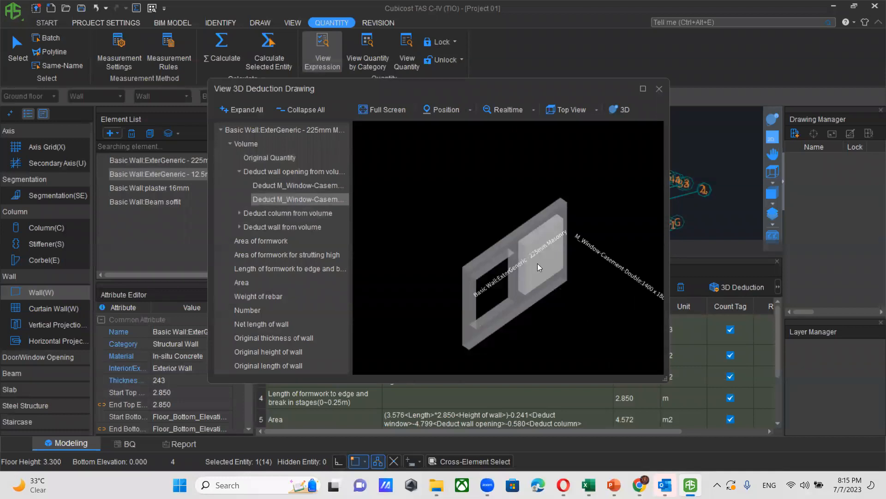
{"action": "left_click", "coordinate": [240, 213]}
{"action": "left_click", "coordinate": [292, 226]}
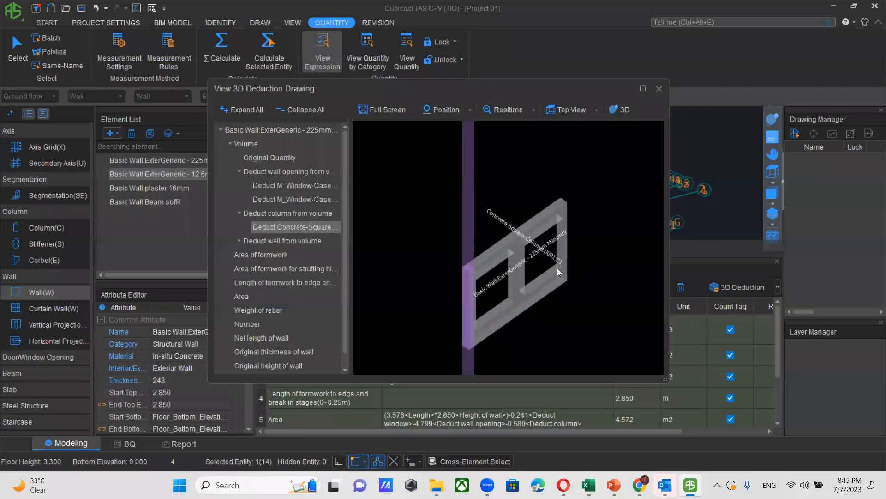
{"action": "left_click", "coordinate": [659, 89]}
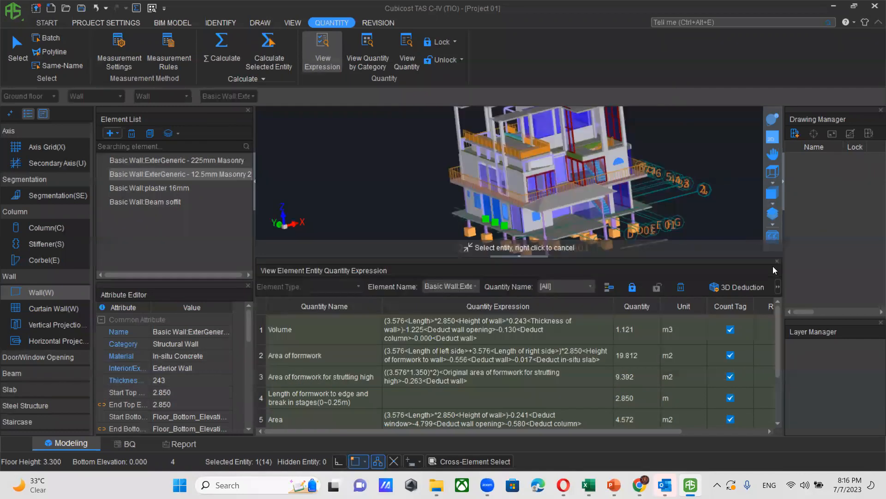
{"action": "left_click", "coordinate": [777, 262]}
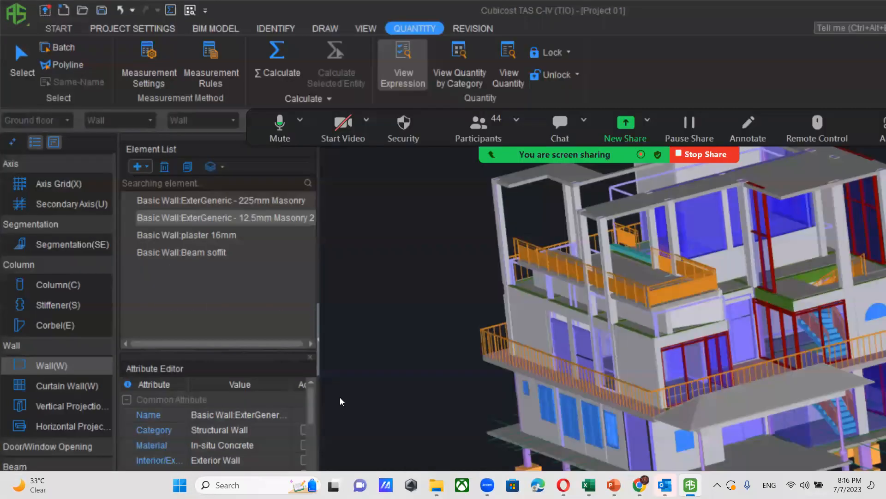
Add the Area quantity for walls to the Quantity Measurement Worksheet (Wall) report
{"action": "left_click", "coordinate": [448, 317]}
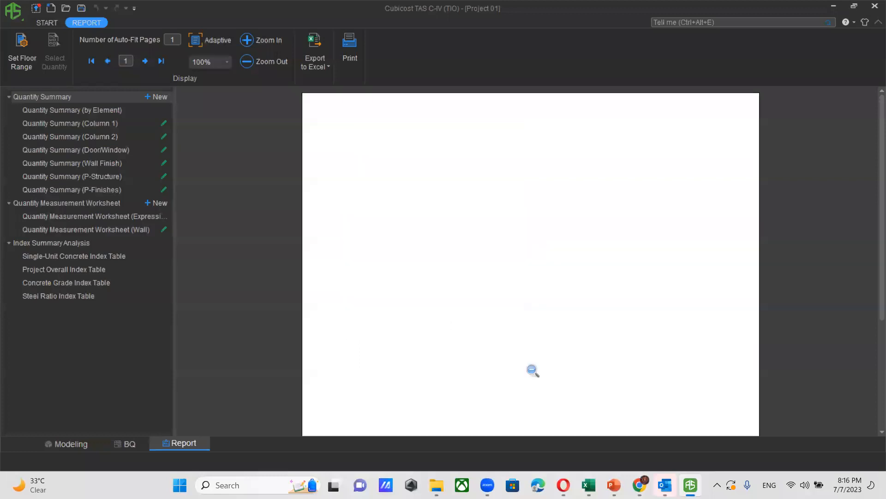
{"action": "left_click", "coordinate": [160, 229]}
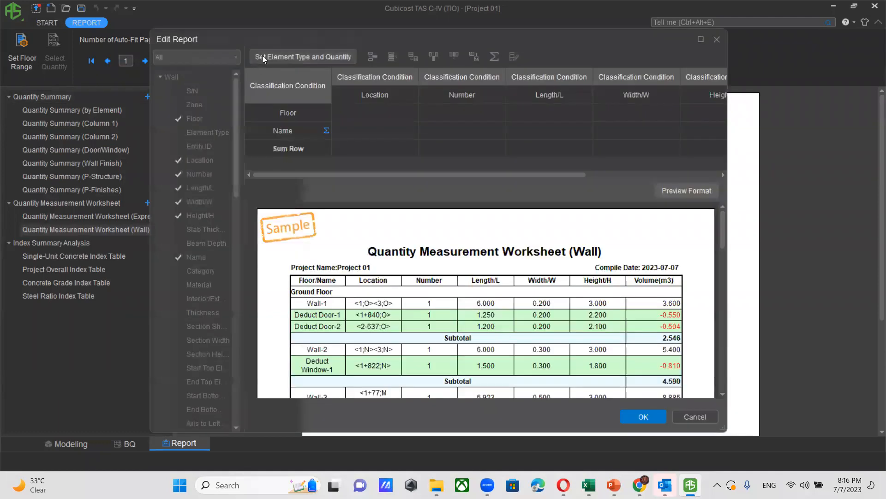
{"action": "left_click", "coordinate": [263, 56]}
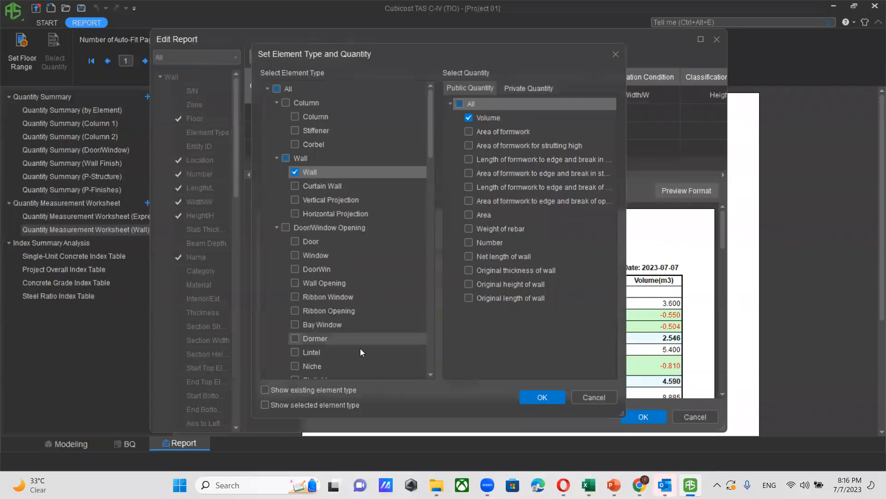
{"action": "scroll", "coordinate": [360, 350], "scroll_direction": "down", "scroll_amount": 10}
{"action": "scroll", "coordinate": [360, 352], "scroll_direction": "up", "scroll_amount": 5}
{"action": "scroll", "coordinate": [360, 348], "scroll_direction": "up", "scroll_amount": 6}
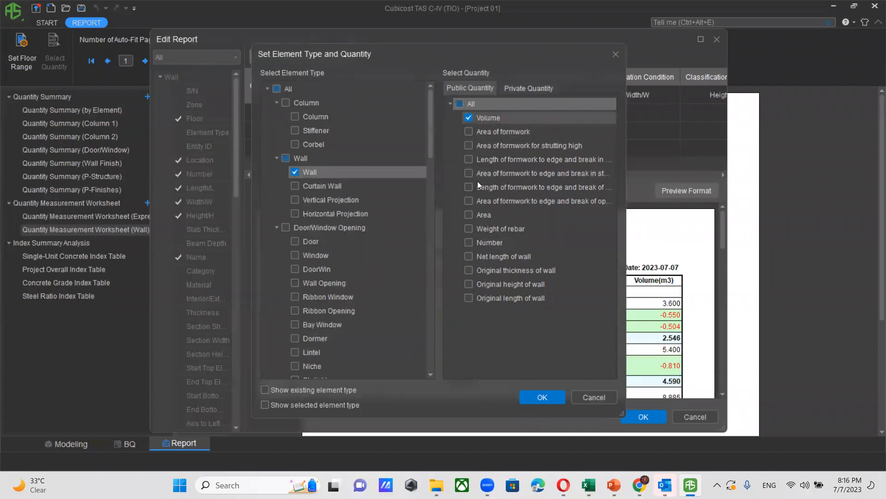
{"action": "left_click", "coordinate": [467, 214]}
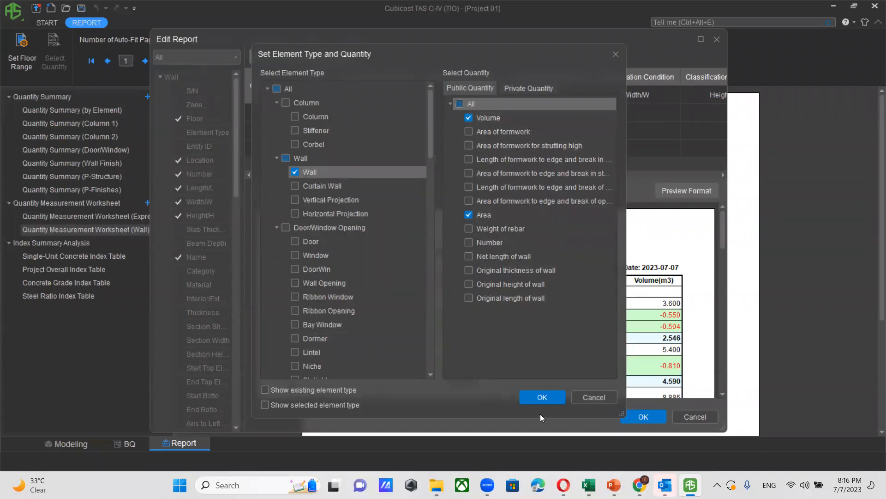
{"action": "left_click", "coordinate": [540, 397]}
{"action": "left_click", "coordinate": [645, 416]}
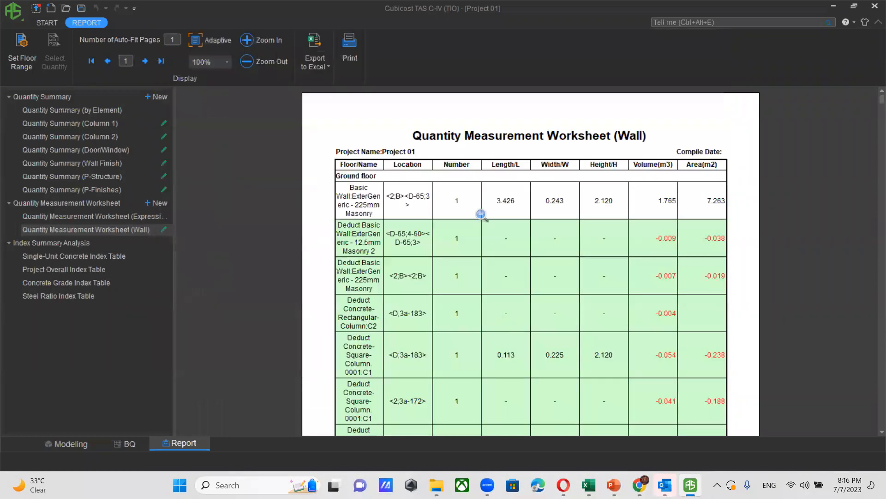
Read through the first pages of the wall measurement worksheet with its deductions and subtotals
{"action": "scroll", "coordinate": [494, 332], "scroll_direction": "down", "scroll_amount": 3}
{"action": "scroll", "coordinate": [494, 334], "scroll_direction": "down", "scroll_amount": 12}
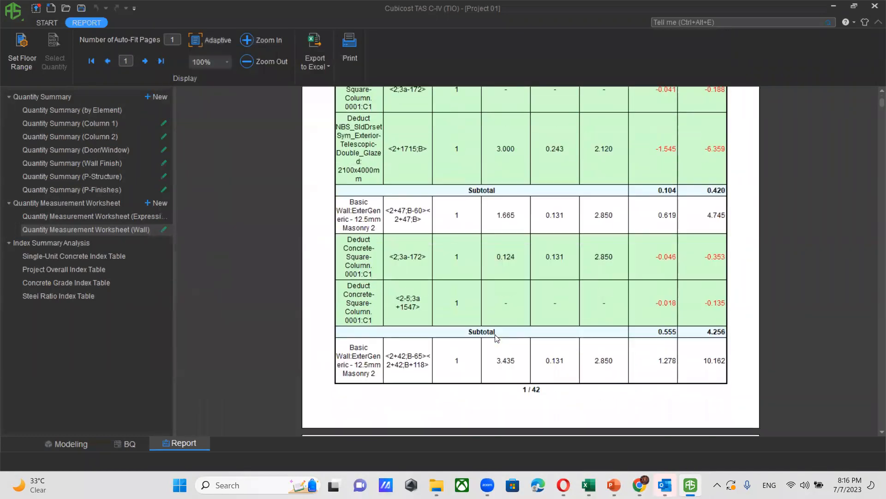
{"action": "scroll", "coordinate": [496, 337], "scroll_direction": "down", "scroll_amount": 15}
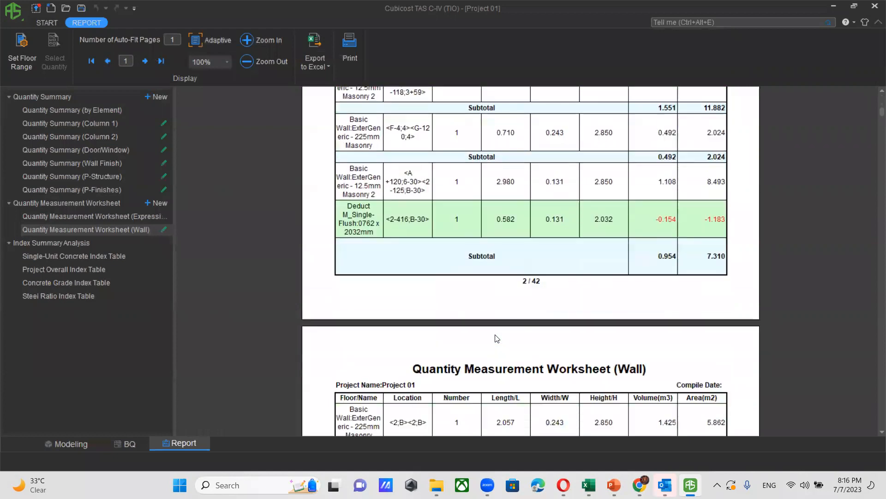
Open the recent project Project2.TAS, saving the current project to the Desktop as Project 01.TAS
{"action": "scroll", "coordinate": [495, 334], "scroll_direction": "up", "scroll_amount": 5}
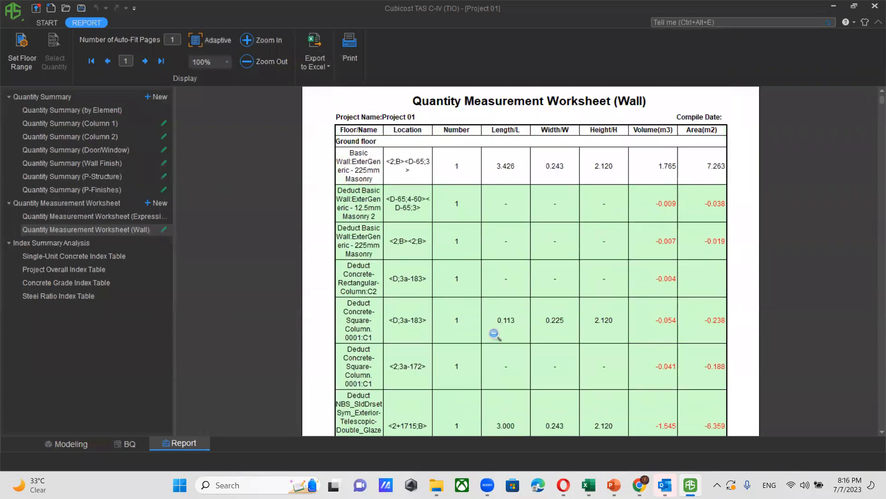
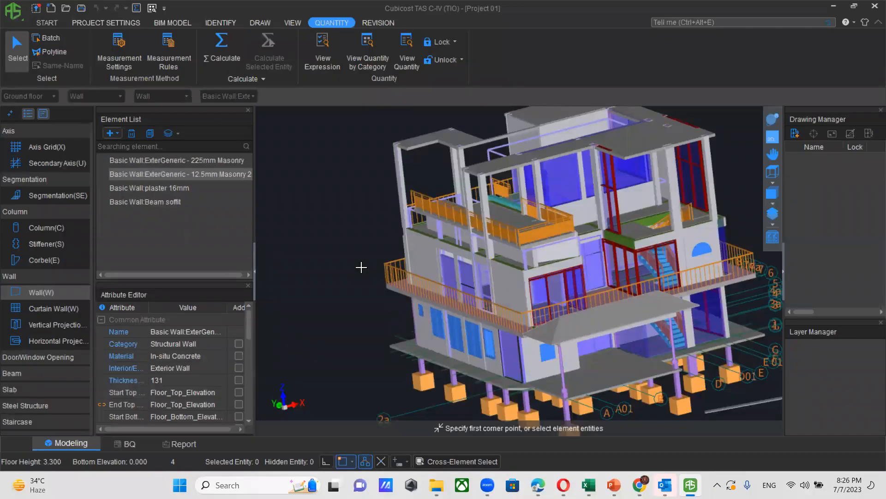
{"action": "scroll", "coordinate": [339, 298], "scroll_direction": "down", "scroll_amount": 1}
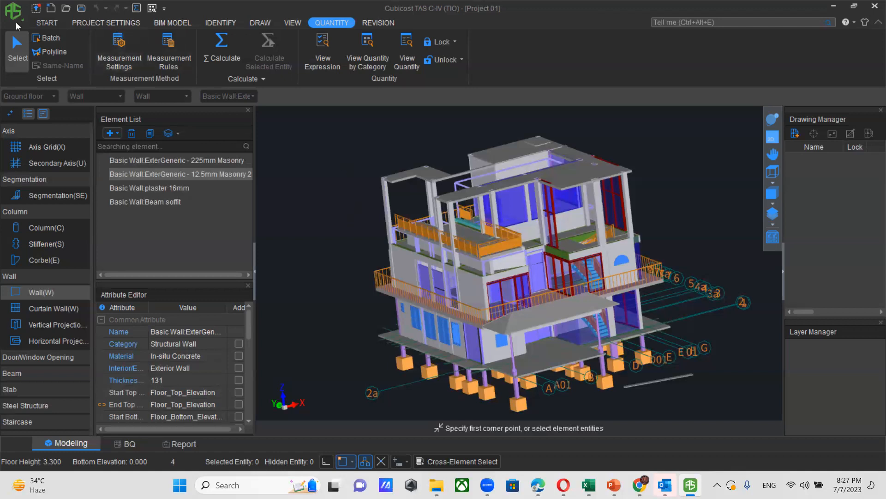
{"action": "left_click", "coordinate": [46, 22]}
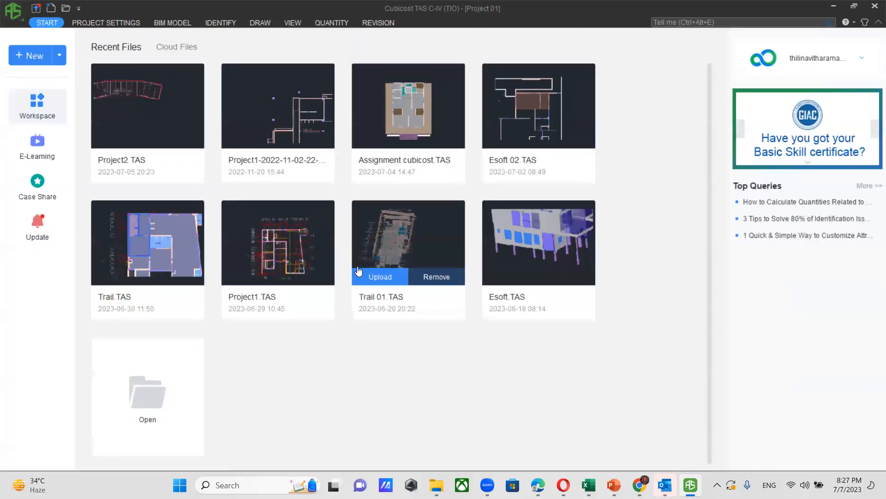
{"action": "left_click", "coordinate": [142, 111]}
{"action": "left_click", "coordinate": [413, 260]}
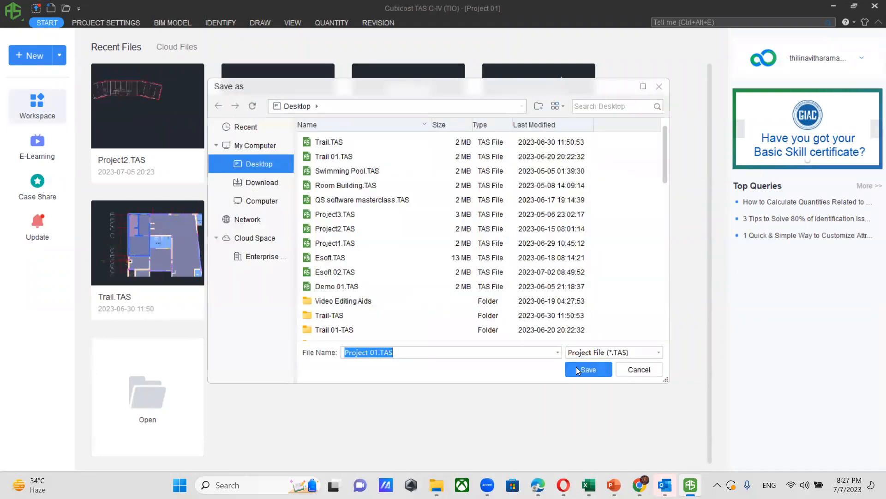
{"action": "left_click", "coordinate": [584, 369]}
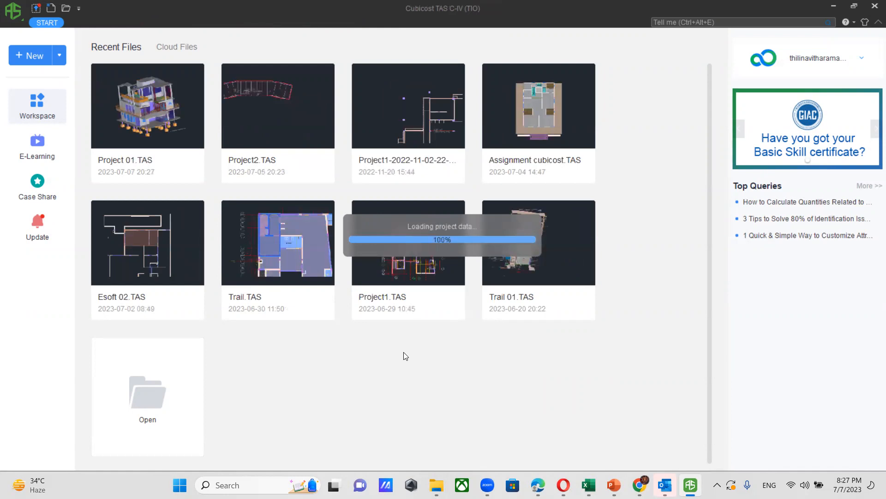
Display all floors of the Project2 building in 3D and examine the whole model from several angles
{"action": "scroll", "coordinate": [476, 387], "scroll_direction": "down", "scroll_amount": 4}
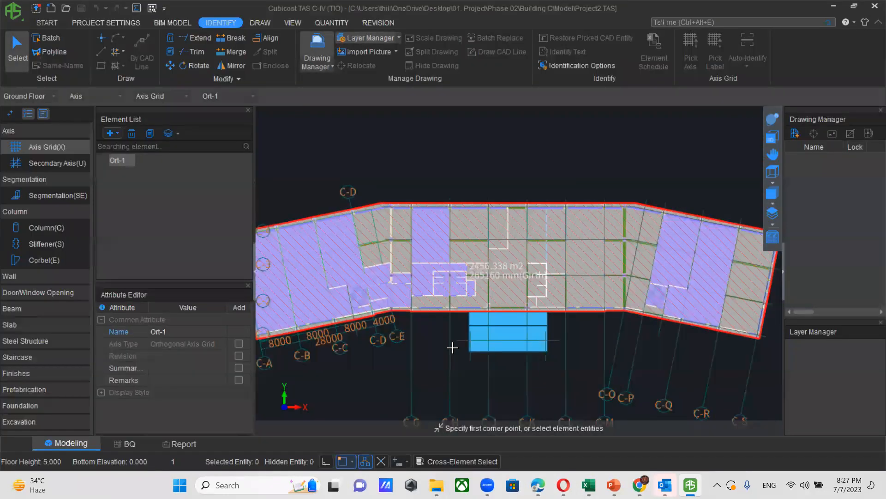
{"action": "scroll", "coordinate": [453, 347], "scroll_direction": "down", "scroll_amount": 1}
{"action": "left_click", "coordinate": [772, 119]}
{"action": "left_click_drag", "start_coordinate": [590, 257], "coordinate": [589, 156]}
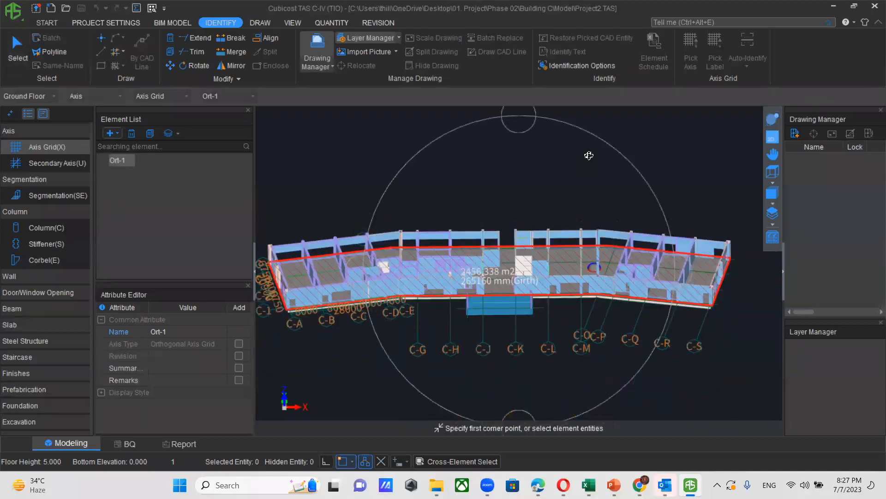
{"action": "left_click", "coordinate": [773, 213]}
{"action": "left_click", "coordinate": [800, 263]}
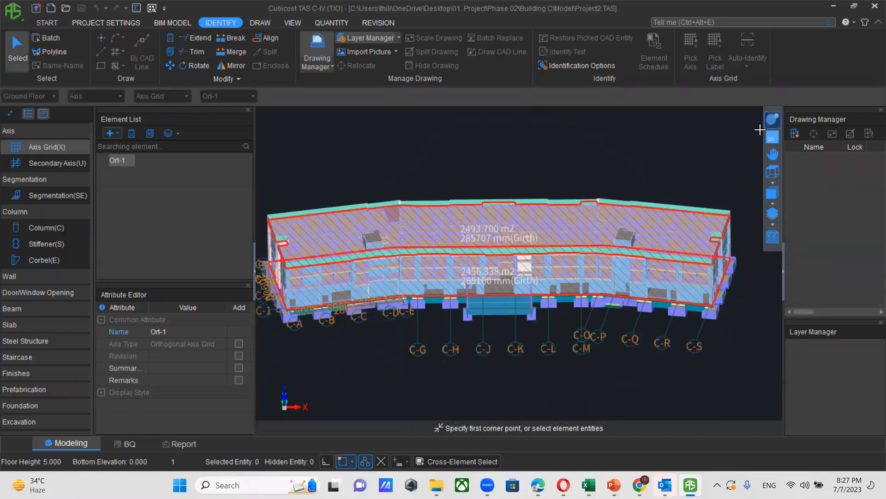
{"action": "left_click", "coordinate": [773, 119]}
{"action": "left_click_drag", "start_coordinate": [572, 310], "coordinate": [522, 309]}
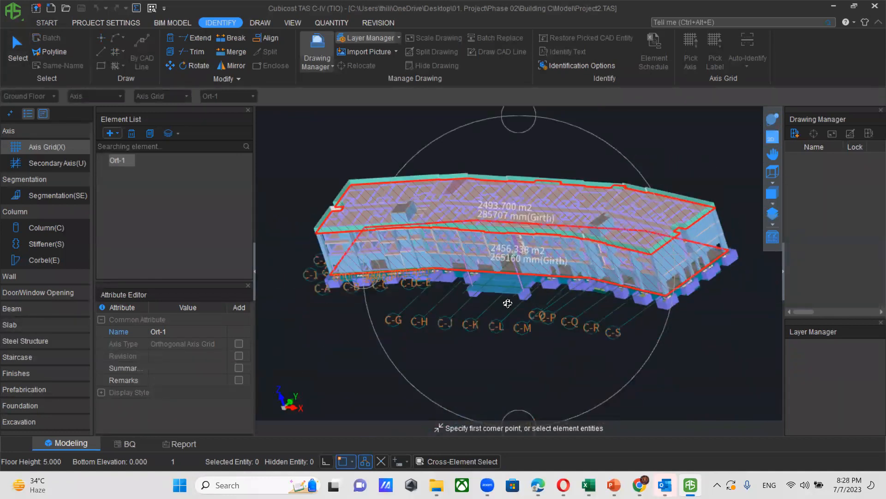
{"action": "left_click_drag", "start_coordinate": [414, 298], "coordinate": [423, 314]}
{"action": "mouse_move", "coordinate": [437, 484]}
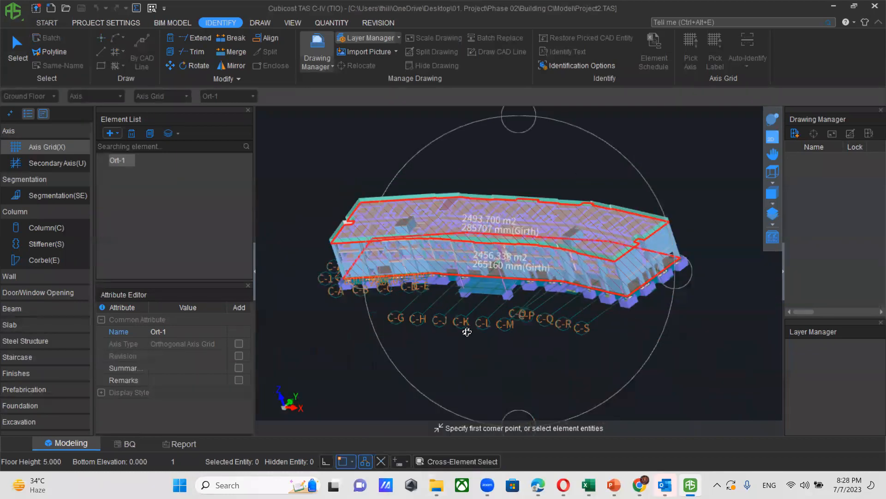
{"action": "left_click_drag", "start_coordinate": [467, 332], "coordinate": [477, 296]}
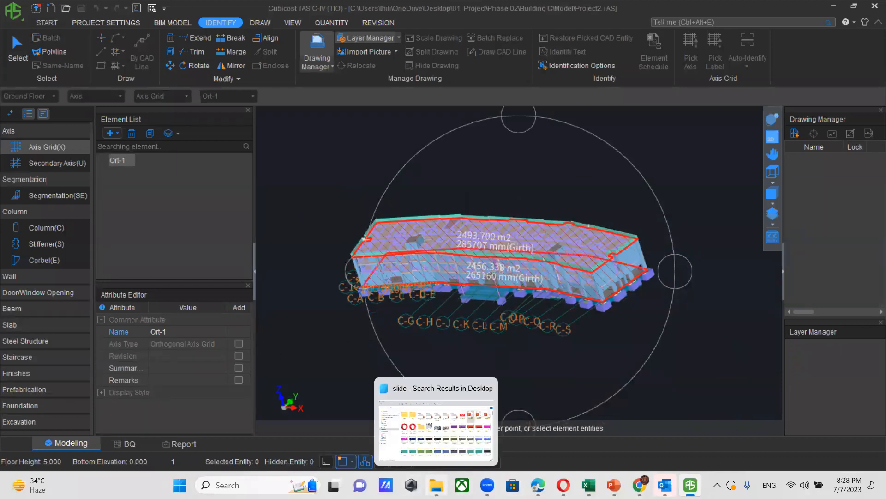
Switch to File Explorer and browse to the Quantity Sheets Phase 02 folder inside 01. Project on the Desktop
{"action": "left_click", "coordinate": [437, 485]}
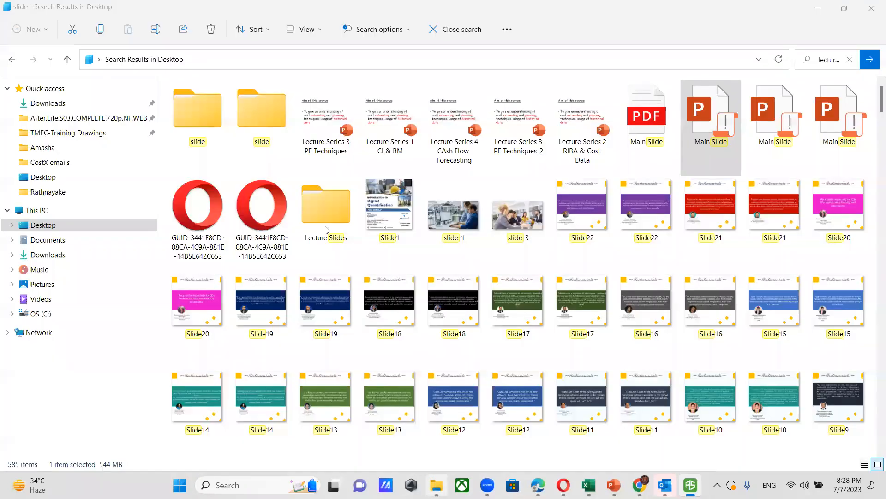
{"action": "left_click", "coordinate": [47, 178]}
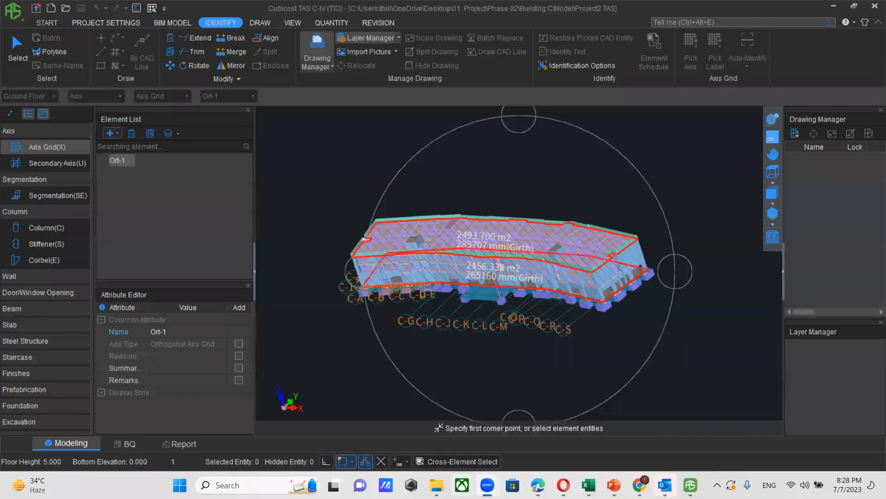
{"action": "left_click", "coordinate": [436, 484]}
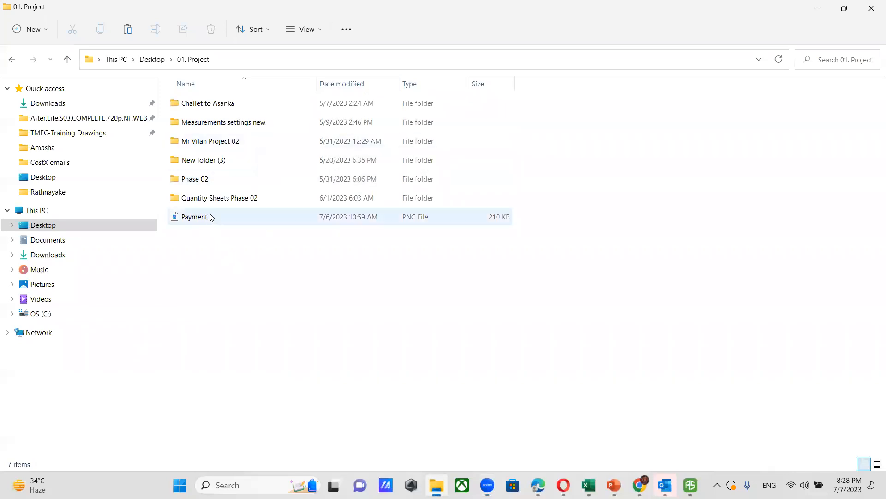
{"action": "double_click", "coordinate": [203, 198]}
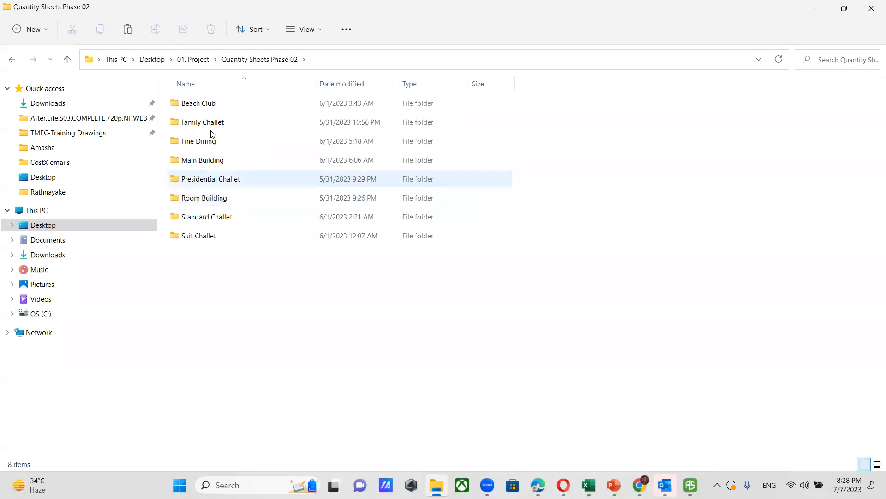
View the Beach Hotel Building image in the Beach Club folder and return to the Quantity Sheets Phase 02 folder
{"action": "double_click", "coordinate": [198, 110]}
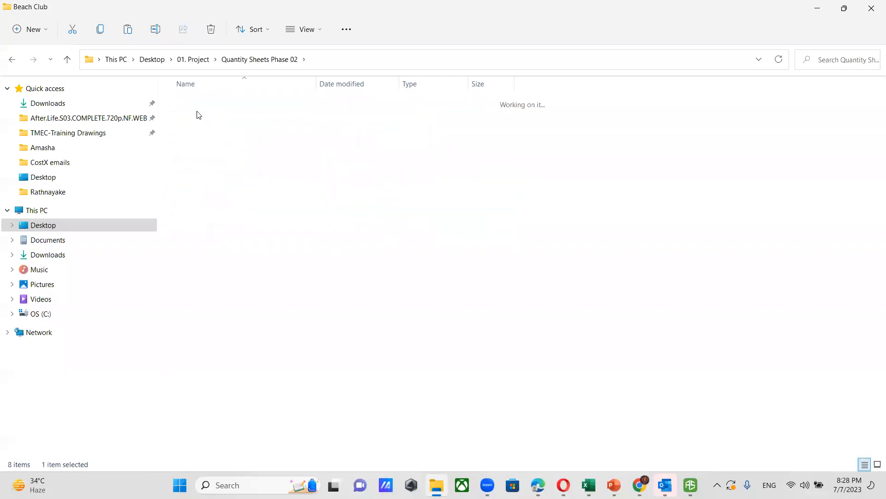
{"action": "double_click", "coordinate": [208, 142]}
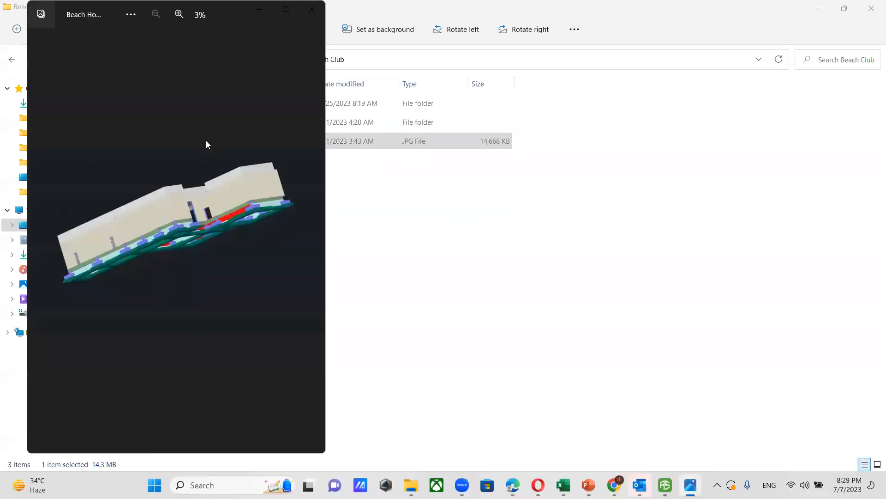
{"action": "left_click", "coordinate": [312, 9]}
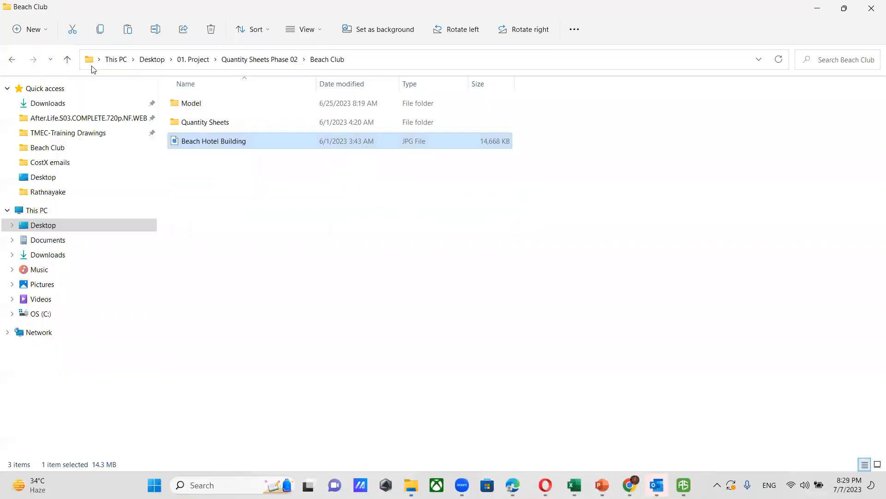
{"action": "left_click", "coordinate": [11, 59]}
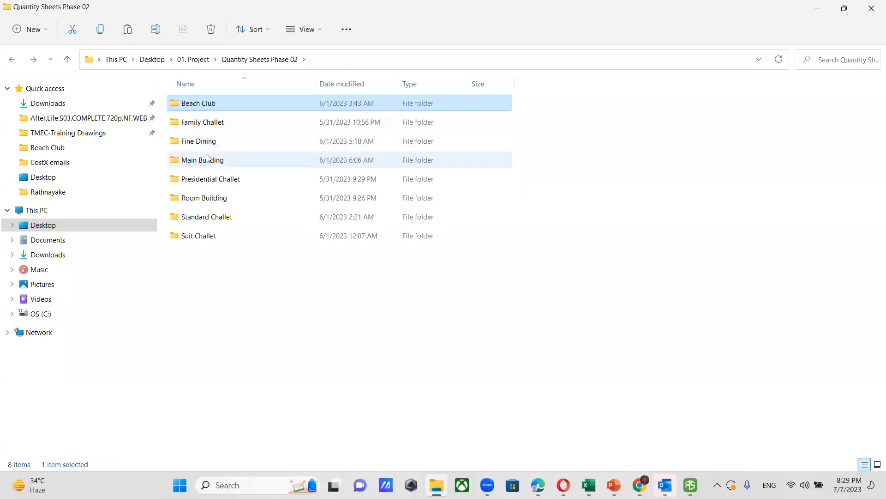
View the Standard Challet image in its folder, close it and go back to the Quantity Sheets Phase 02 folder
{"action": "left_click", "coordinate": [214, 223]}
{"action": "double_click", "coordinate": [213, 224]}
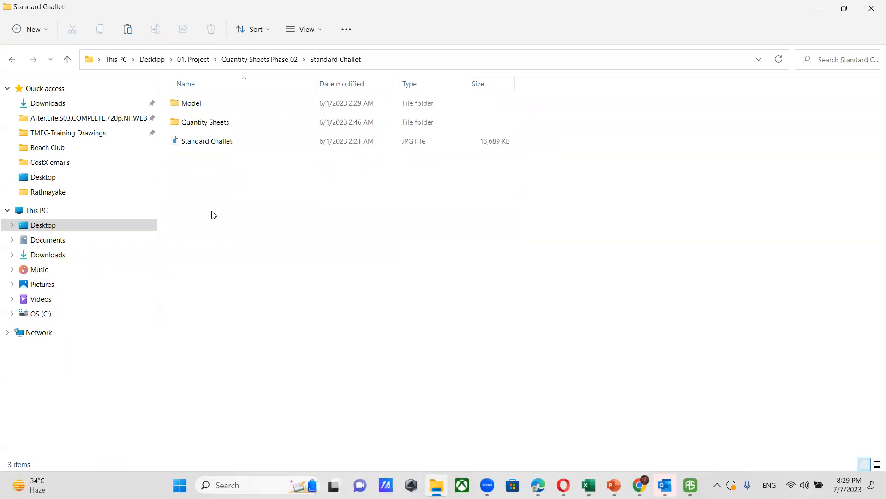
{"action": "left_click", "coordinate": [205, 146]}
{"action": "double_click", "coordinate": [206, 142]}
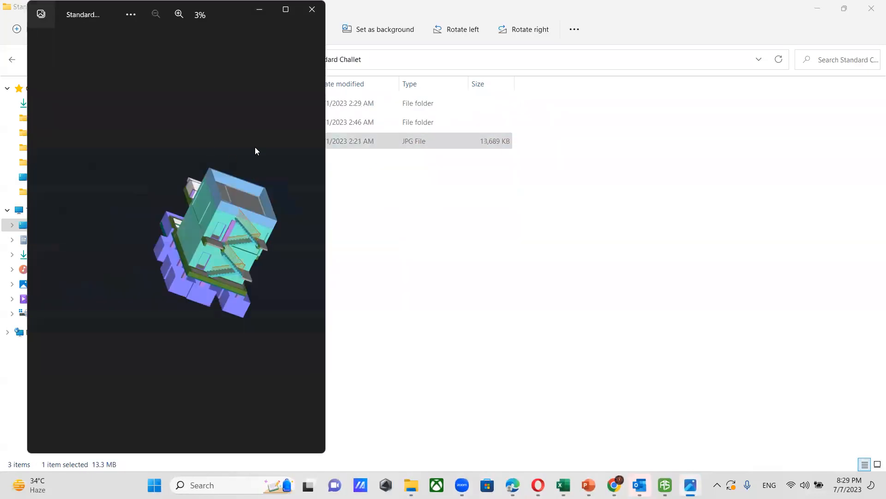
{"action": "left_click", "coordinate": [311, 17]}
{"action": "left_click", "coordinate": [12, 60]}
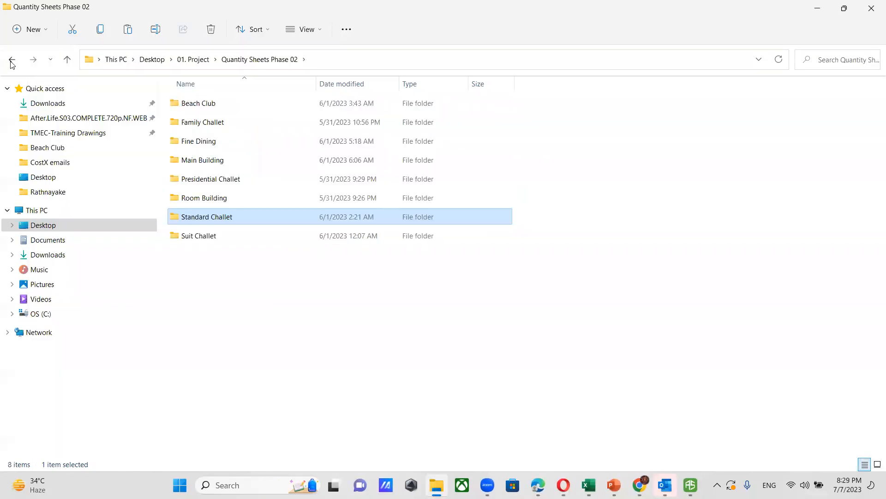
View the Building C image in the Phase 02 > Building C folder of 01. Project and close it
{"action": "left_click", "coordinate": [12, 60]}
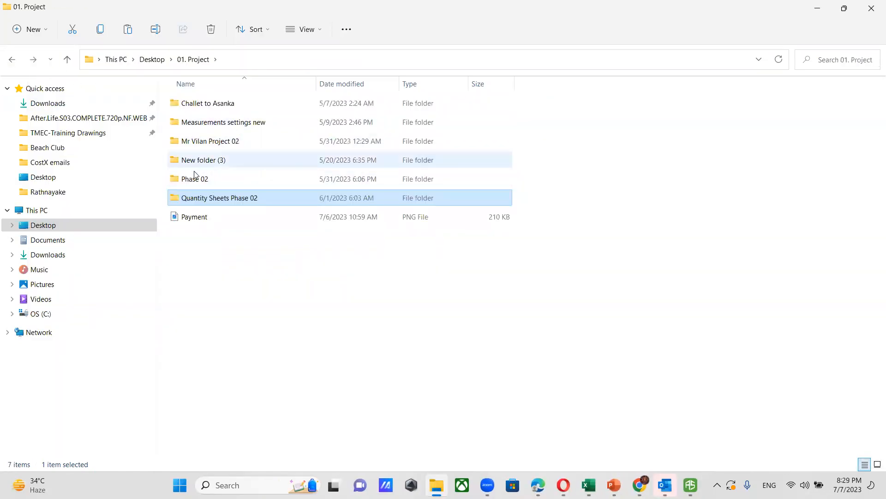
{"action": "double_click", "coordinate": [195, 180]}
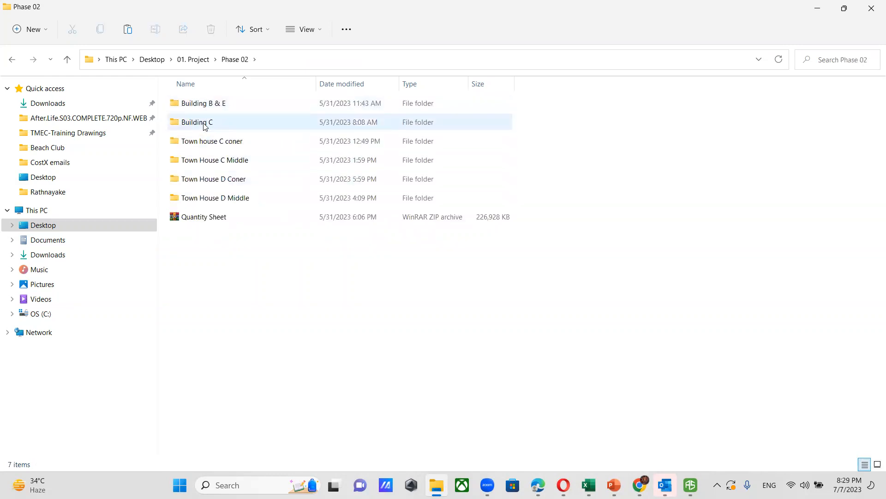
{"action": "double_click", "coordinate": [205, 124]}
{"action": "double_click", "coordinate": [206, 142]}
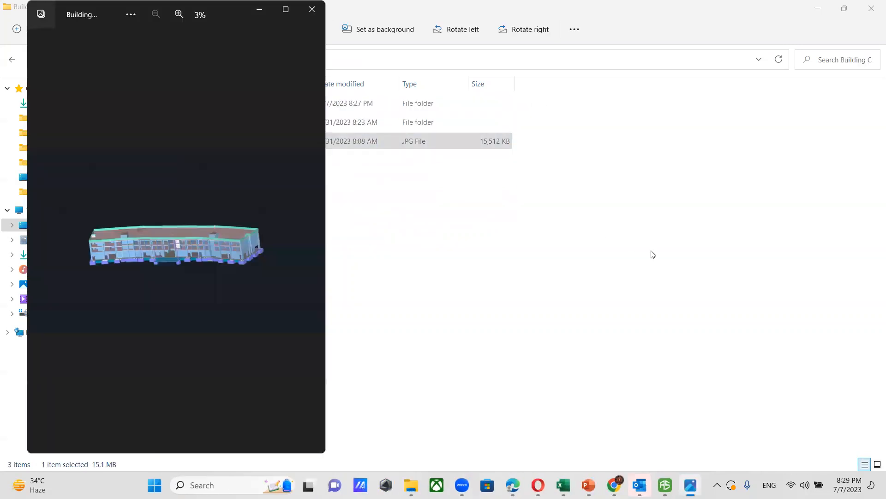
{"action": "left_click", "coordinate": [323, 16]}
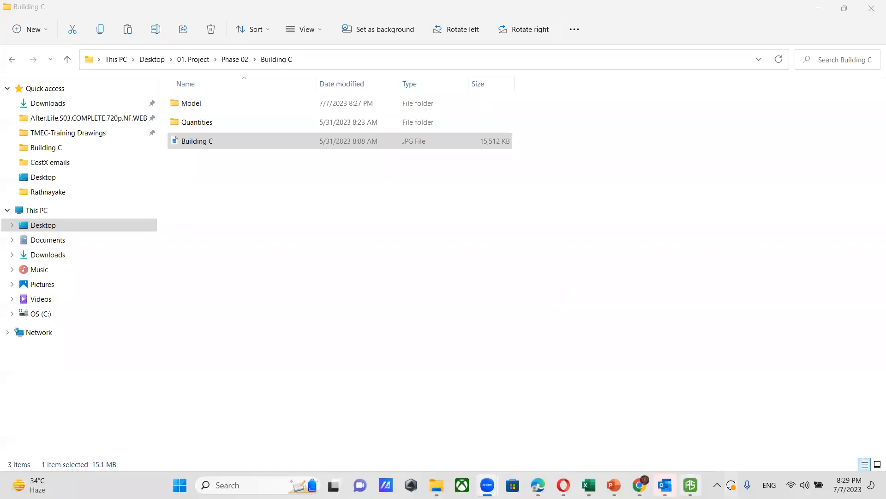
{"action": "left_click", "coordinate": [691, 484]}
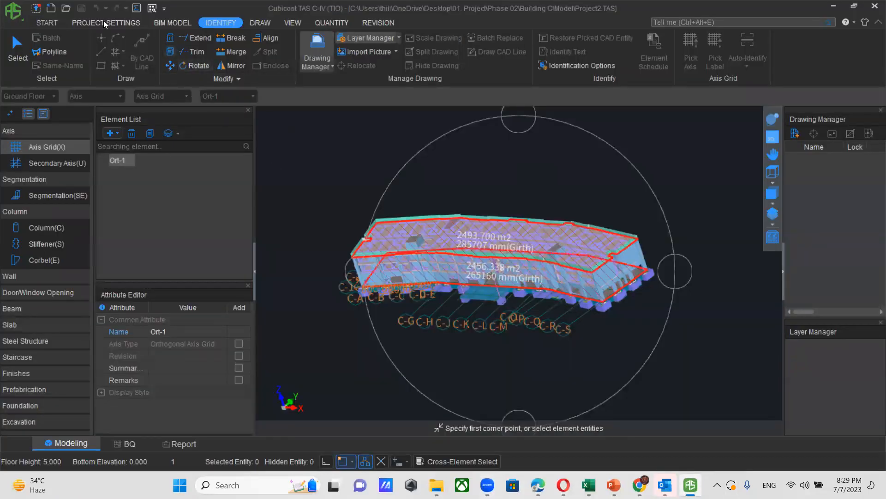
{"action": "left_click", "coordinate": [48, 23]}
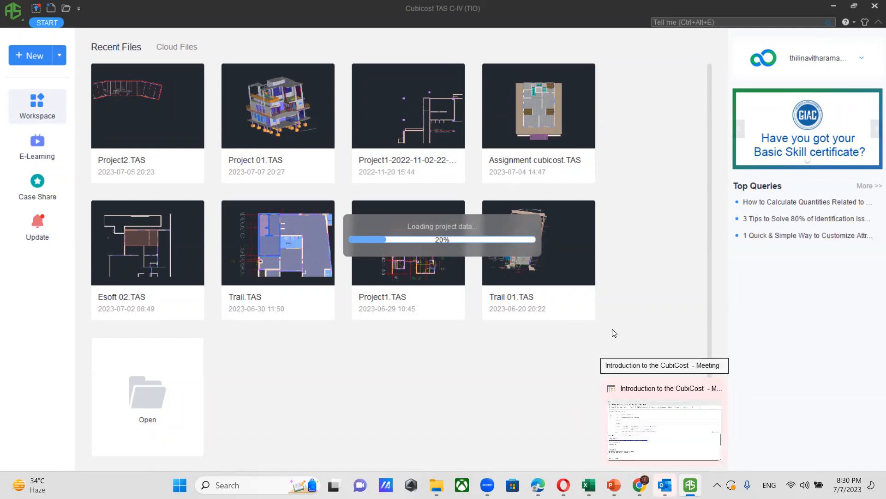
{"action": "left_click", "coordinate": [715, 389]}
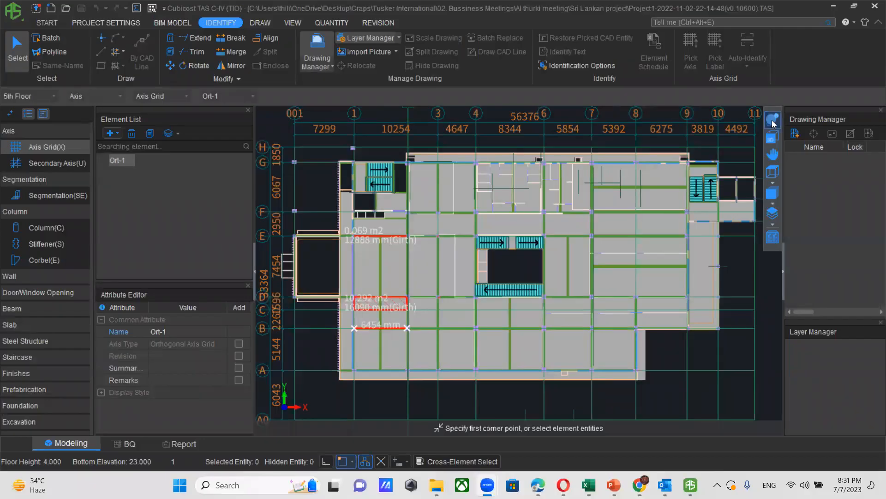
Display all floors of the multi-storey building in 3D and examine the model from the side
{"action": "left_click", "coordinate": [606, 358]}
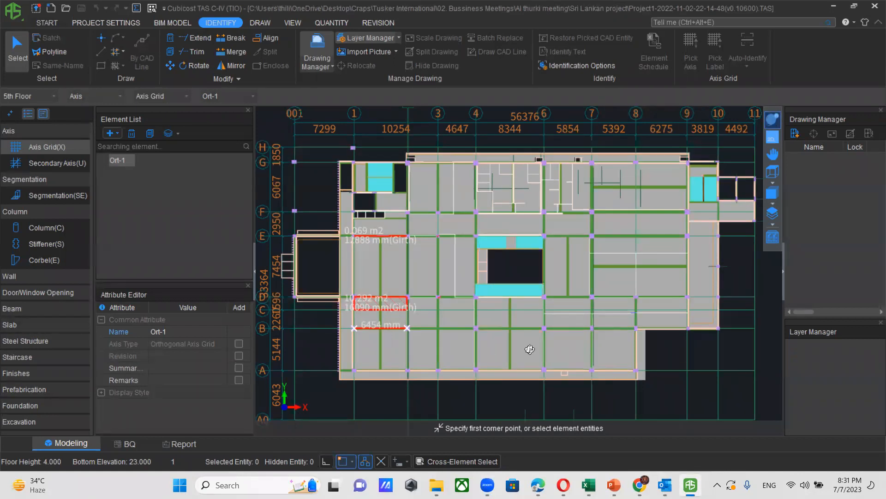
{"action": "left_click", "coordinate": [772, 137]}
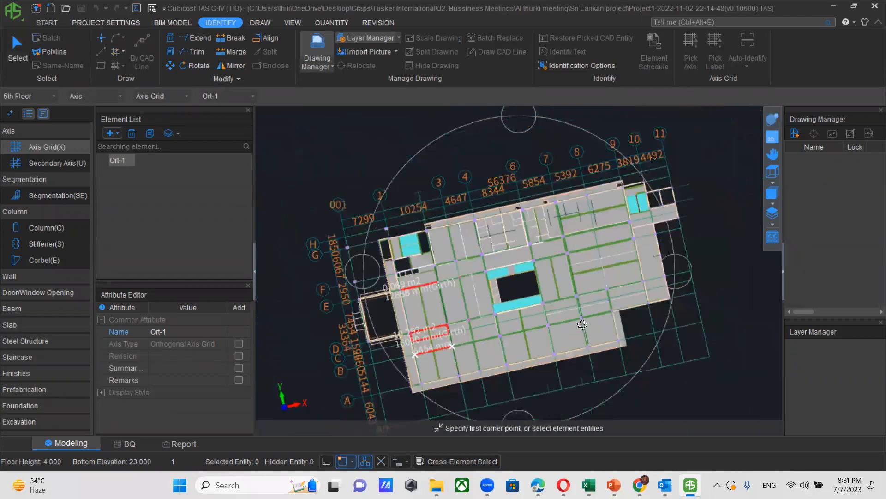
{"action": "left_click", "coordinate": [772, 224]}
{"action": "left_click", "coordinate": [810, 264]}
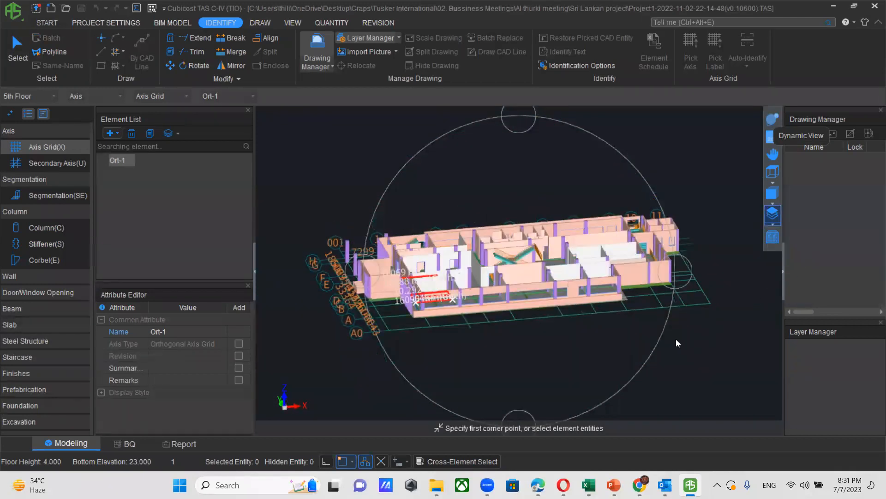
{"action": "scroll", "coordinate": [562, 322], "scroll_direction": "up", "scroll_amount": 1}
{"action": "scroll", "coordinate": [562, 322], "scroll_direction": "up", "scroll_amount": 1}
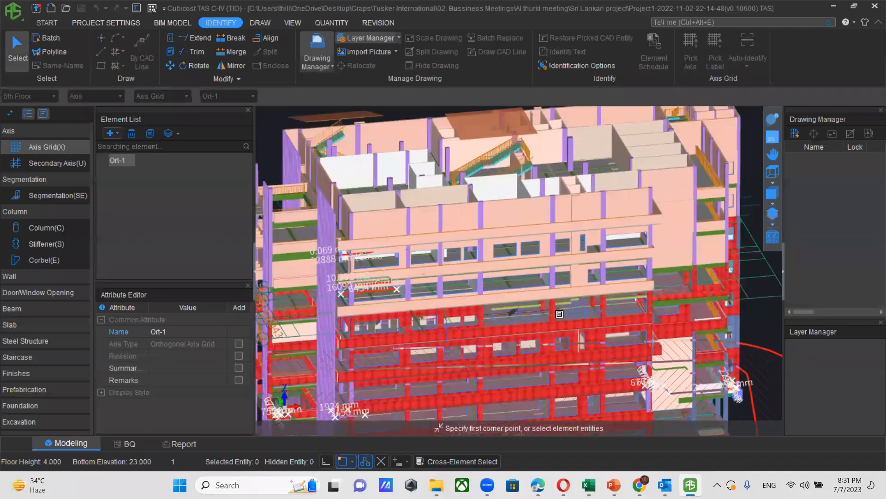
Clear all element categories in the entity display settings and show only the beams, slabs and staircases of the building
{"action": "left_click", "coordinate": [771, 237]}
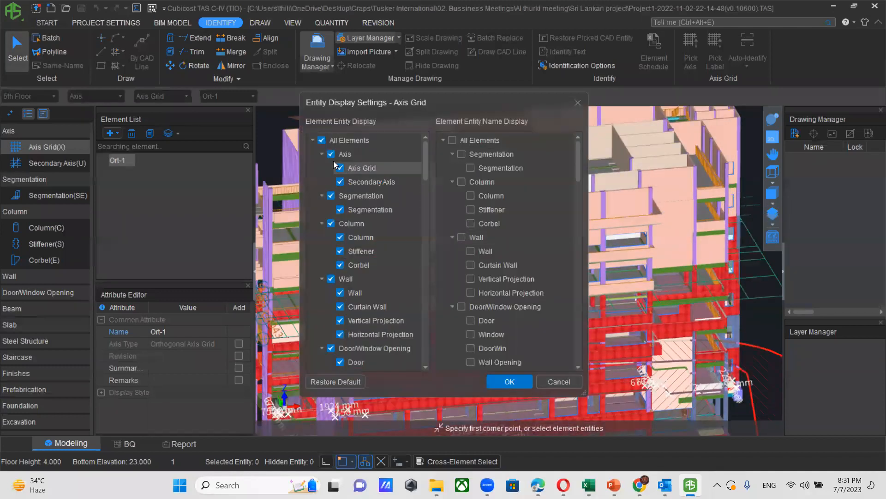
{"action": "left_click", "coordinate": [322, 141]}
{"action": "scroll", "coordinate": [345, 317], "scroll_direction": "down", "scroll_amount": 2}
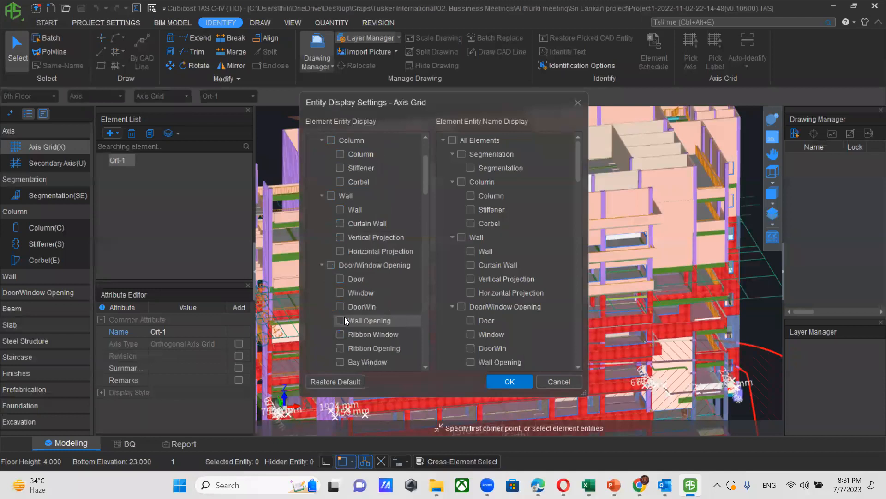
{"action": "scroll", "coordinate": [344, 318], "scroll_direction": "up", "scroll_amount": 2}
{"action": "scroll", "coordinate": [353, 304], "scroll_direction": "down", "scroll_amount": 3}
{"action": "scroll", "coordinate": [353, 302], "scroll_direction": "down", "scroll_amount": 4}
{"action": "left_click", "coordinate": [331, 223]}
{"action": "left_click", "coordinate": [330, 278]}
{"action": "scroll", "coordinate": [351, 289], "scroll_direction": "down", "scroll_amount": 3}
{"action": "left_click", "coordinate": [330, 306]}
{"action": "left_click", "coordinate": [504, 383]}
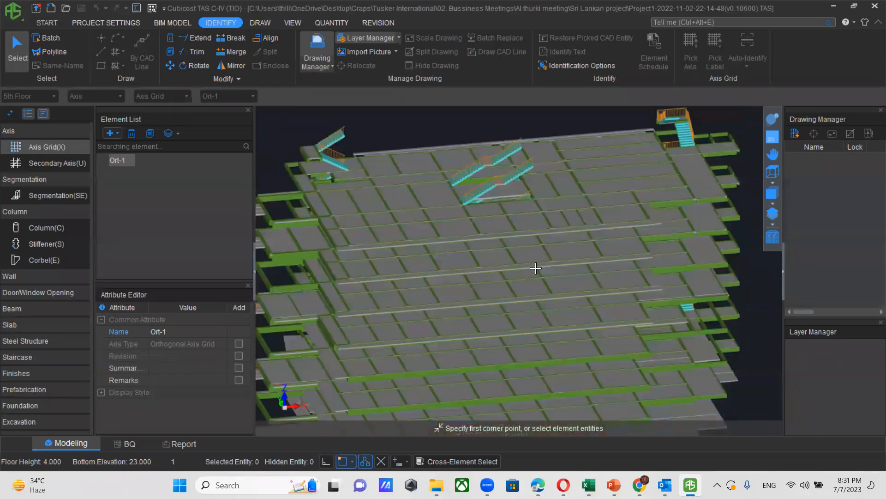
Orbit the filtered model to examine its floor levels and staircases from the side, and go to the start page
{"action": "scroll", "coordinate": [536, 269], "scroll_direction": "down", "scroll_amount": 2}
{"action": "left_click", "coordinate": [772, 120]}
{"action": "left_click_drag", "start_coordinate": [580, 363], "coordinate": [543, 315]}
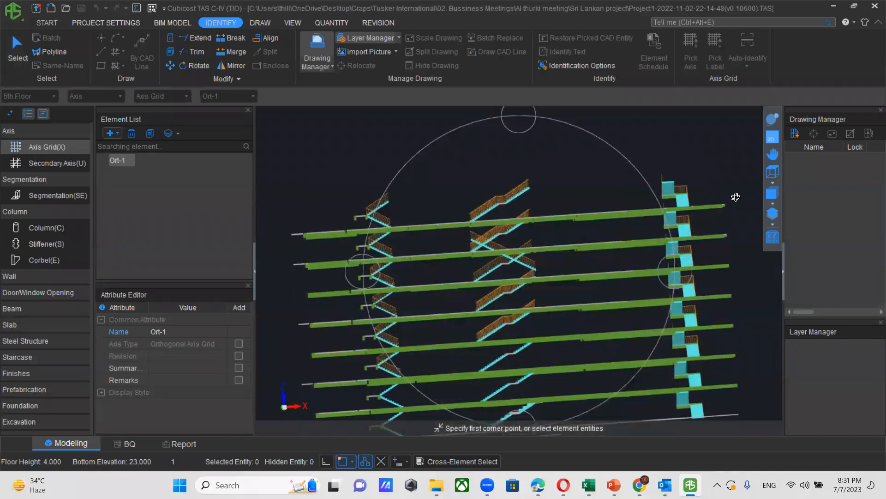
{"action": "left_click_drag", "start_coordinate": [591, 266], "coordinate": [586, 258]}
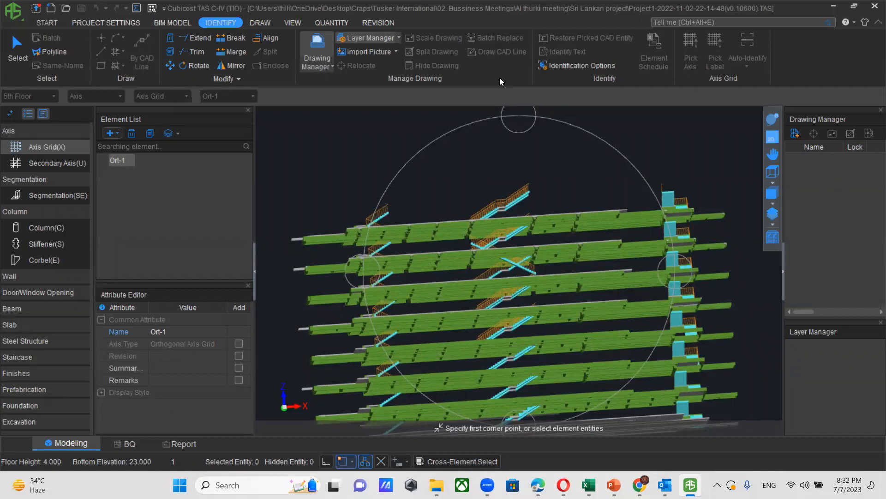
{"action": "left_click", "coordinate": [30, 23]}
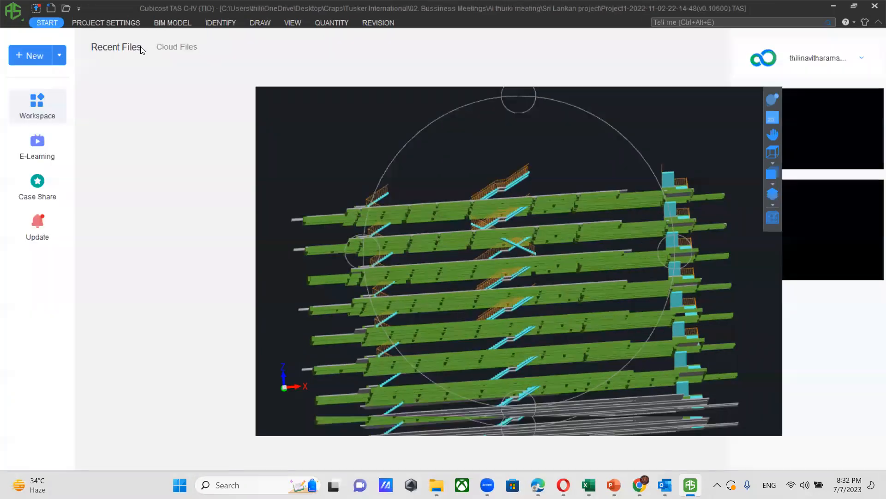
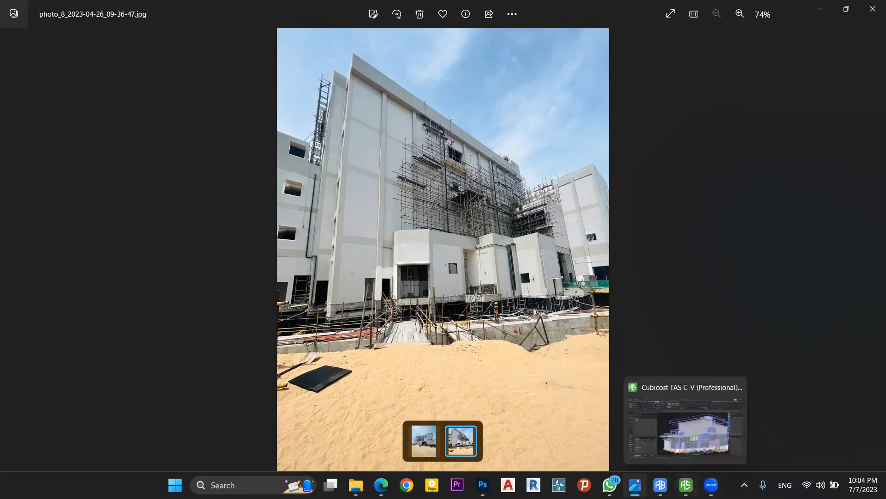
Switch from the site photo to the Pacakge IV - Room vice 20.03.2023 project in Cubicost TAS and examine its 3D building model
{"action": "left_click", "coordinate": [686, 484]}
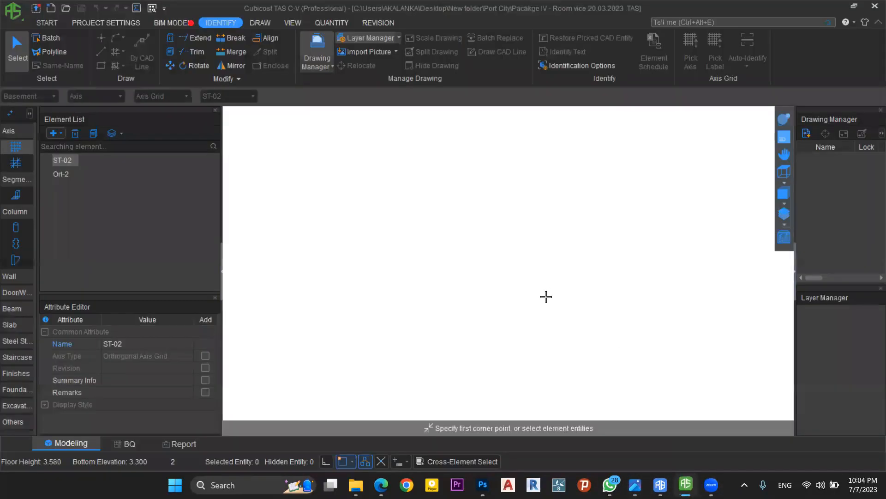
{"action": "scroll", "coordinate": [639, 299], "scroll_direction": "down", "scroll_amount": 2}
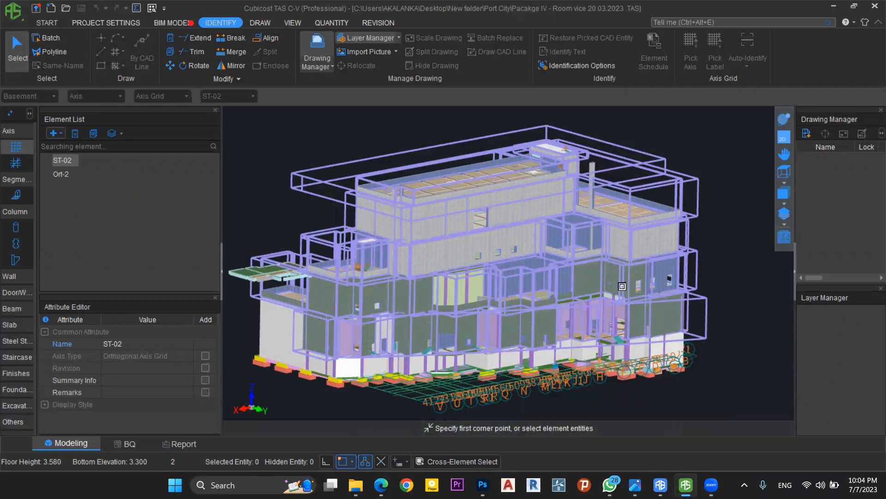
{"action": "scroll", "coordinate": [637, 275], "scroll_direction": "down", "scroll_amount": 1}
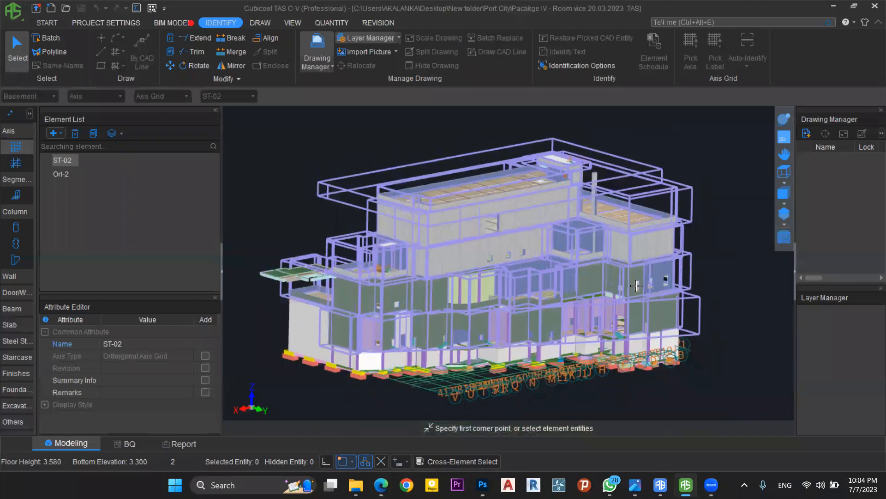
{"action": "scroll", "coordinate": [509, 335], "scroll_direction": "up", "scroll_amount": 1}
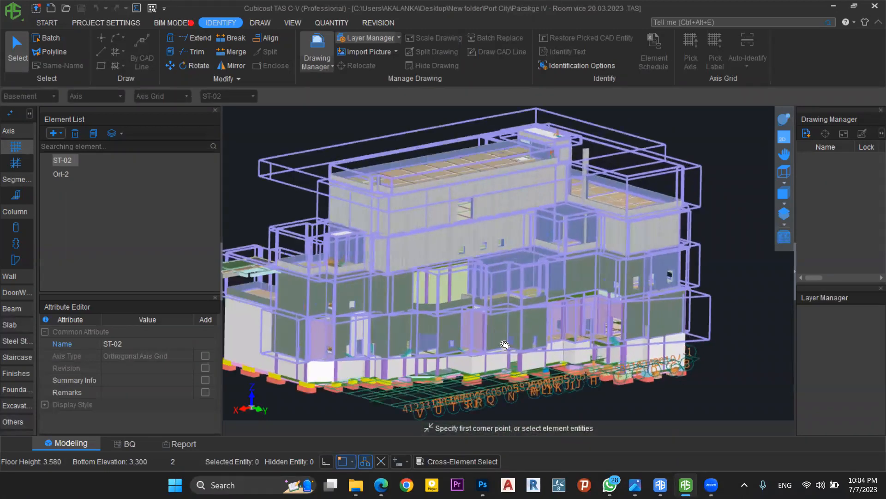
{"action": "scroll", "coordinate": [535, 340], "scroll_direction": "up", "scroll_amount": 2}
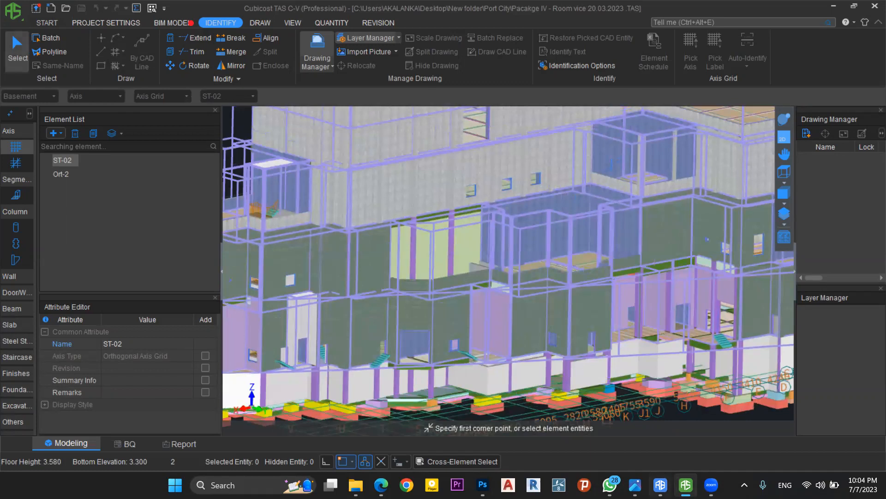
Compare the building's lower facade in the site photo photo_8_2023-04-26_09-36-47.jpg with the Cubicost TAS model
{"action": "left_click", "coordinate": [635, 484]}
{"action": "scroll", "coordinate": [501, 315], "scroll_direction": "up", "scroll_amount": 2}
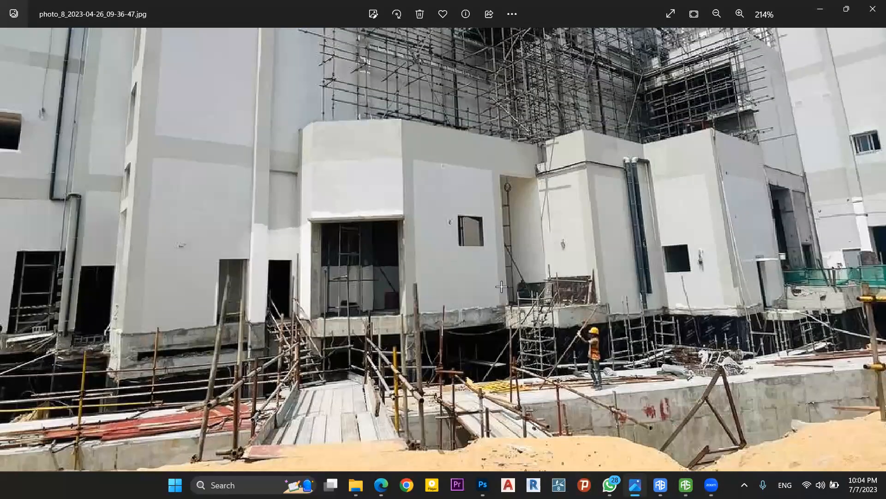
{"action": "key", "text": "alt+Tab"}
{"action": "middle_click_drag", "start_coordinate": [595, 300], "coordinate": [568, 327]}
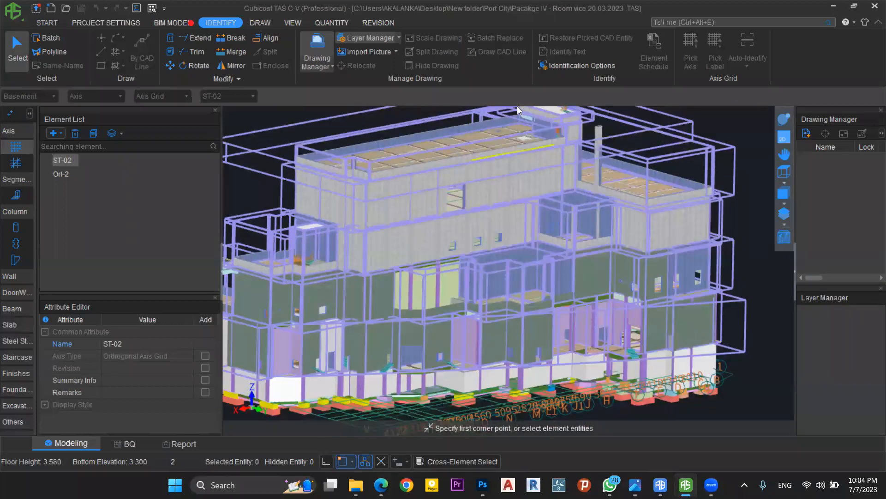
Run the summary calculation for all floors of the project
{"action": "left_click", "coordinate": [345, 23]}
{"action": "left_click", "coordinate": [222, 48]}
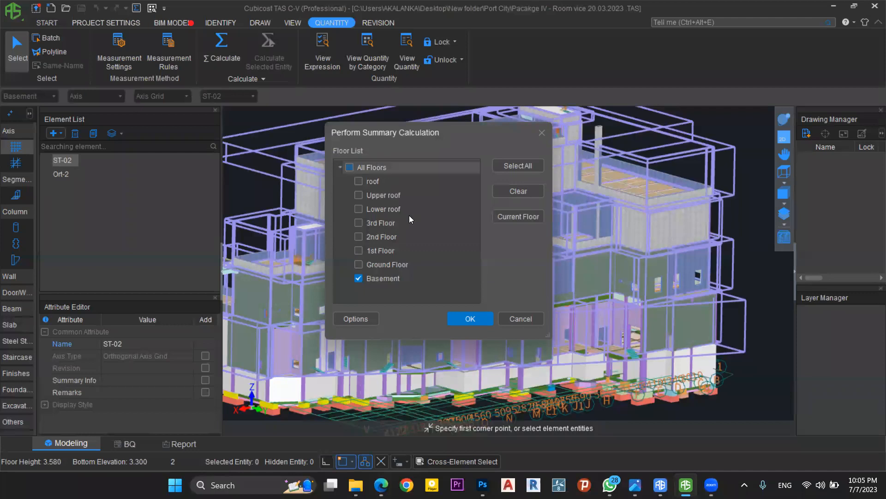
{"action": "left_click", "coordinate": [517, 165]}
{"action": "left_click", "coordinate": [486, 321]}
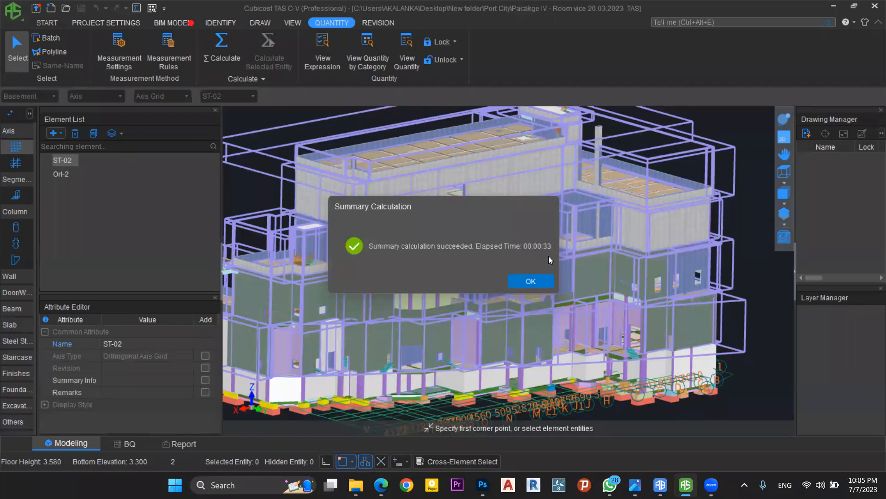
{"action": "left_click", "coordinate": [531, 281]}
Open the quantities by category for the whole Pacakge IV project range and enlarge the table to full screen
{"action": "left_click", "coordinate": [362, 60]}
{"action": "left_click", "coordinate": [467, 259]}
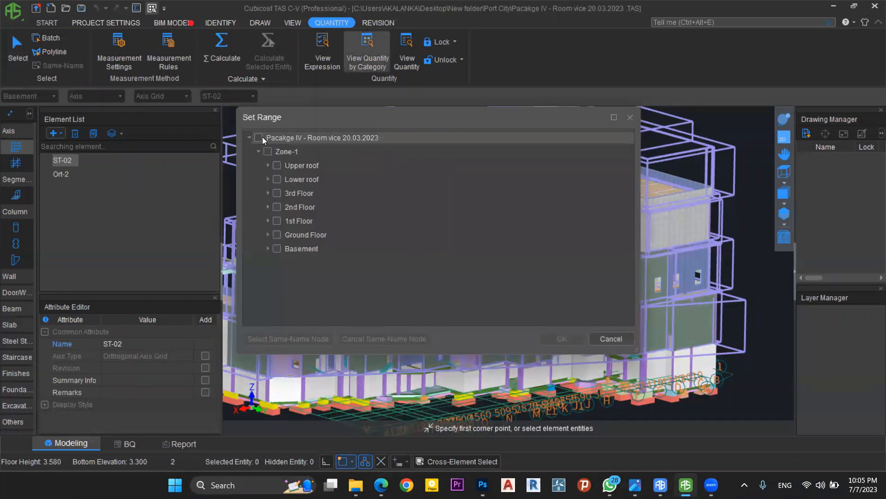
{"action": "left_click", "coordinate": [259, 137]}
{"action": "left_click", "coordinate": [570, 338]}
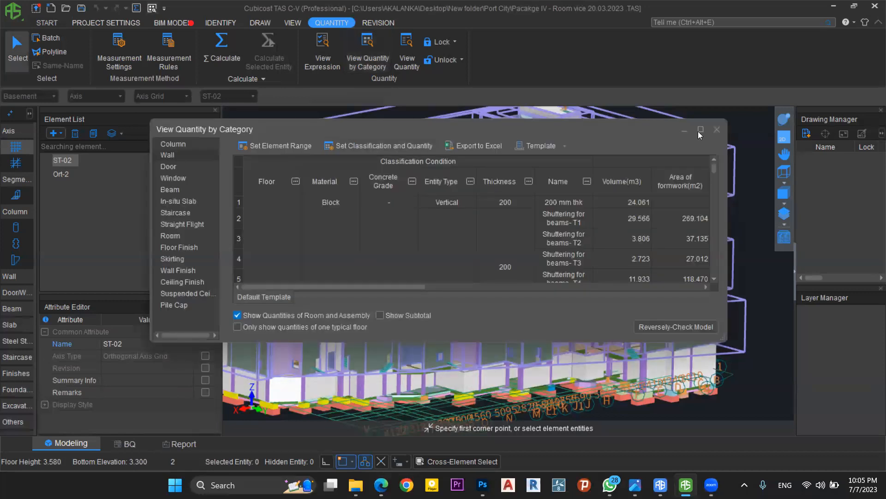
{"action": "left_click", "coordinate": [699, 131]}
View the quantity tables for beams, staircases, floor finishes and skirting
{"action": "left_click", "coordinate": [35, 73]}
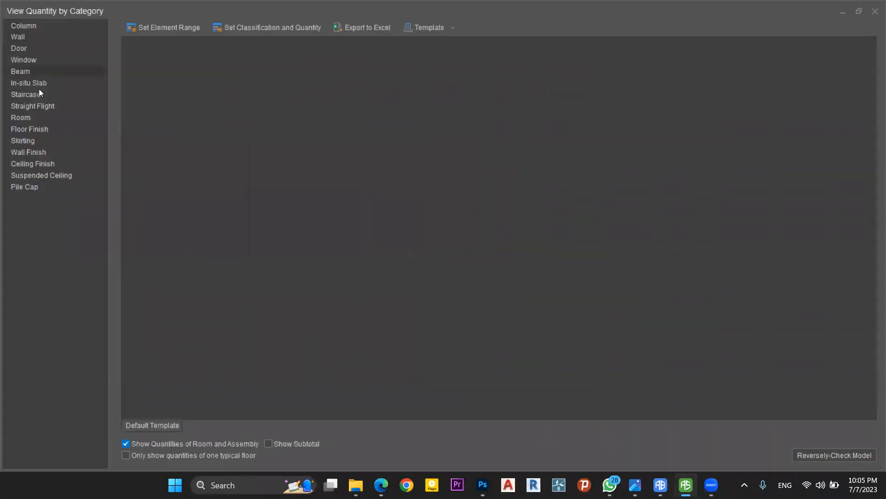
{"action": "left_click", "coordinate": [36, 95]}
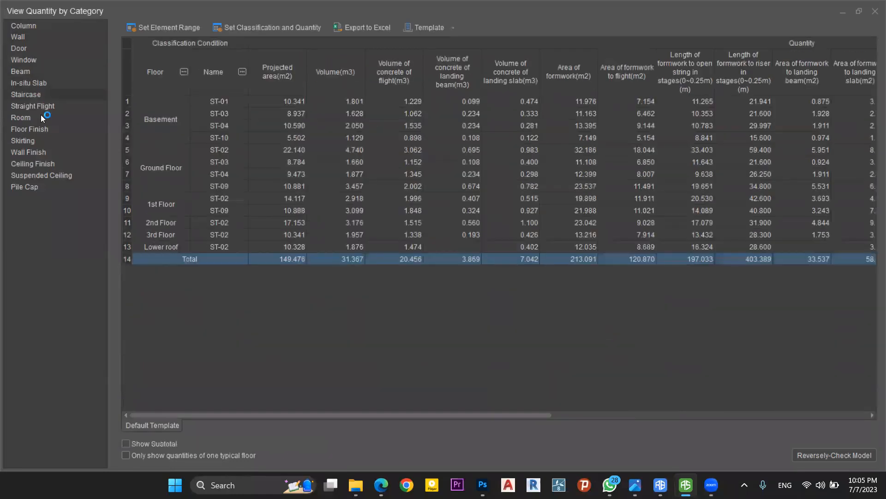
{"action": "left_click", "coordinate": [40, 126]}
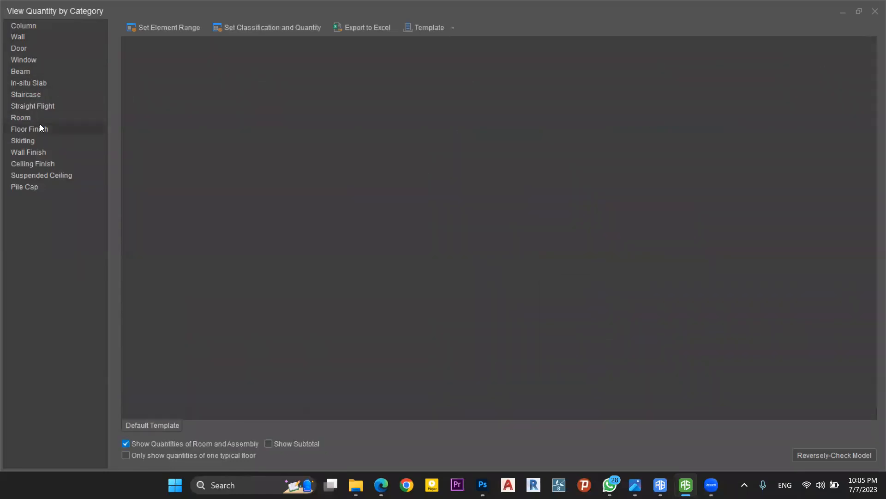
{"action": "left_click", "coordinate": [33, 141]}
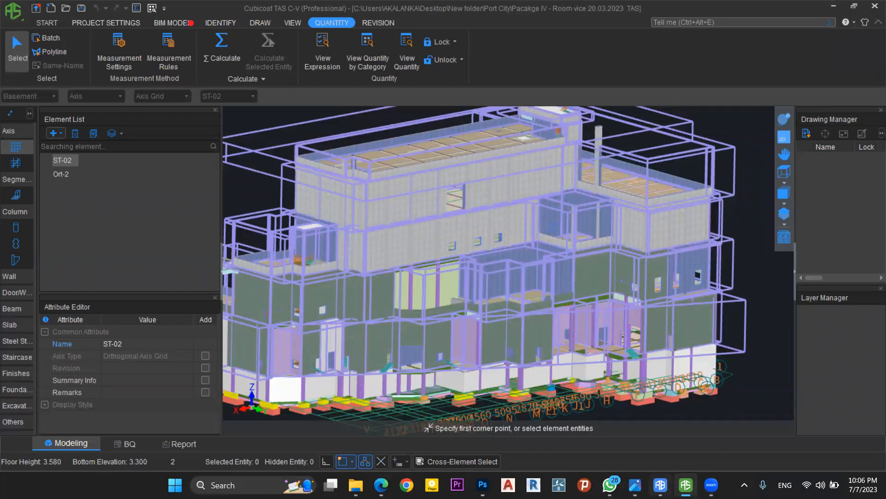
Switch to the Substation - Basement project in Cubicost TRB and examine the structural model's front and lower projecting bays
{"action": "mouse_move", "coordinate": [660, 485]}
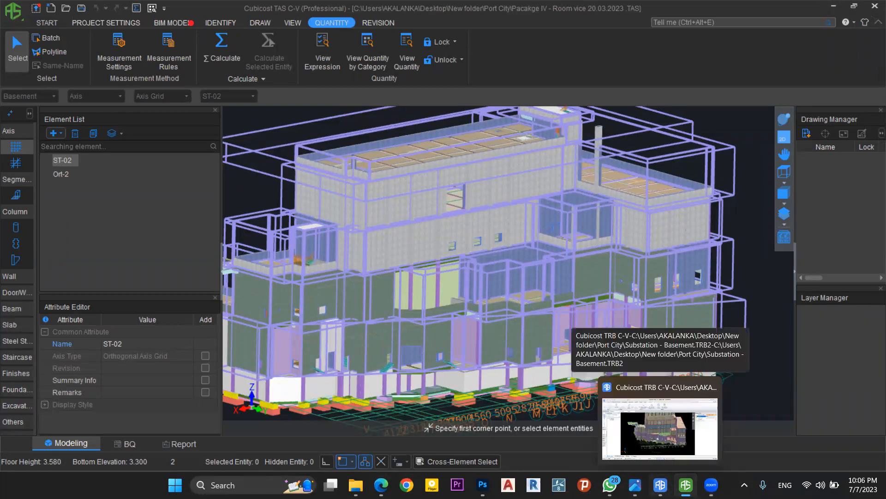
{"action": "left_click", "coordinate": [660, 427]}
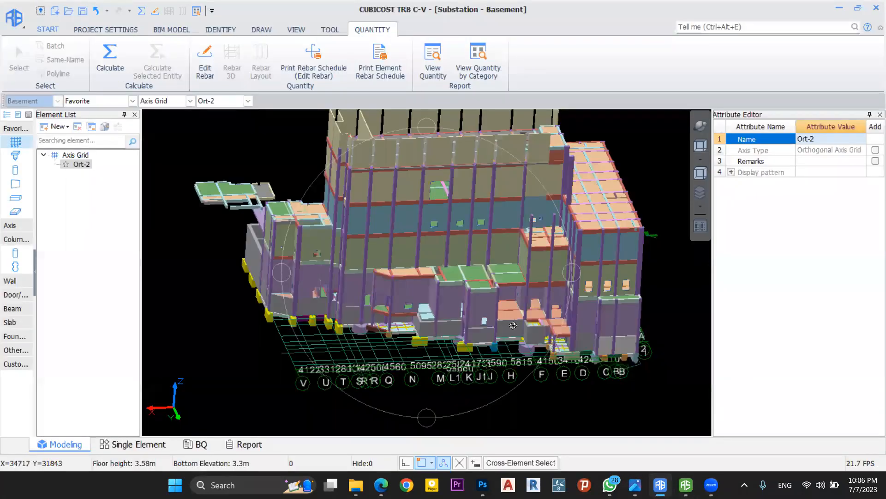
{"action": "scroll", "coordinate": [513, 326], "scroll_direction": "down", "scroll_amount": 1}
{"action": "left_click_drag", "start_coordinate": [513, 325], "coordinate": [610, 241]}
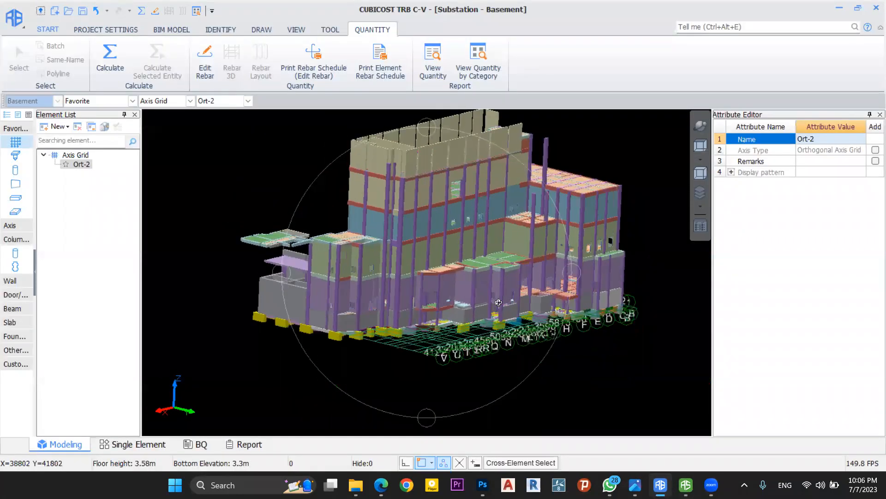
{"action": "scroll", "coordinate": [514, 298], "scroll_direction": "up", "scroll_amount": 4}
{"action": "scroll", "coordinate": [513, 298], "scroll_direction": "up", "scroll_amount": 2}
{"action": "left_click_drag", "start_coordinate": [522, 301], "coordinate": [337, 291]}
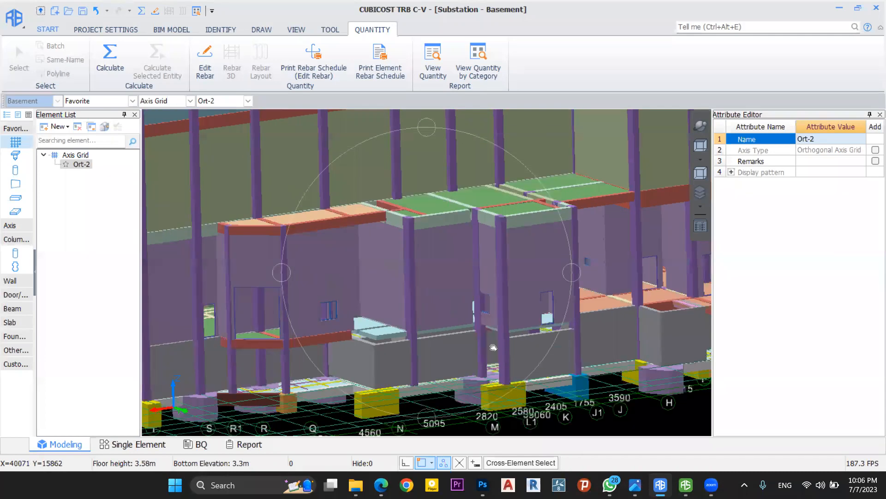
{"action": "middle_click_drag", "start_coordinate": [337, 290], "coordinate": [415, 350]}
{"action": "scroll", "coordinate": [416, 351], "scroll_direction": "up", "scroll_amount": 2}
{"action": "scroll", "coordinate": [415, 351], "scroll_direction": "up", "scroll_amount": 1}
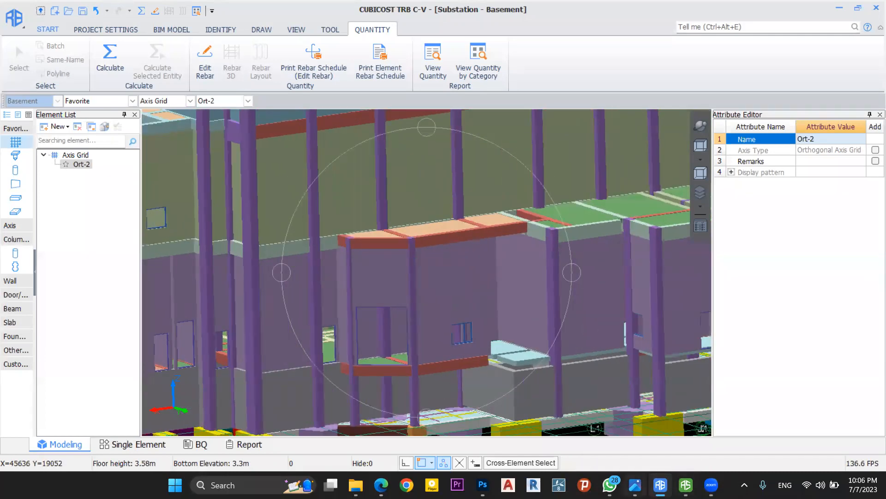
Check the site photo of the facade, return to Cubicost TRB and orbit the structural model to a matching view
{"action": "left_click", "coordinate": [661, 484]}
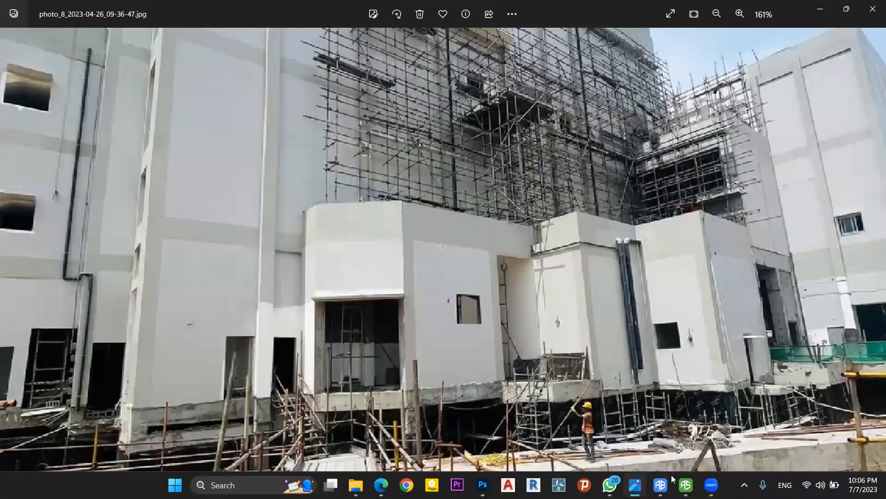
{"action": "scroll", "coordinate": [443, 272], "scroll_direction": "down", "scroll_amount": 3}
{"action": "left_click", "coordinate": [660, 483]}
{"action": "left_click_drag", "start_coordinate": [491, 303], "coordinate": [451, 259]}
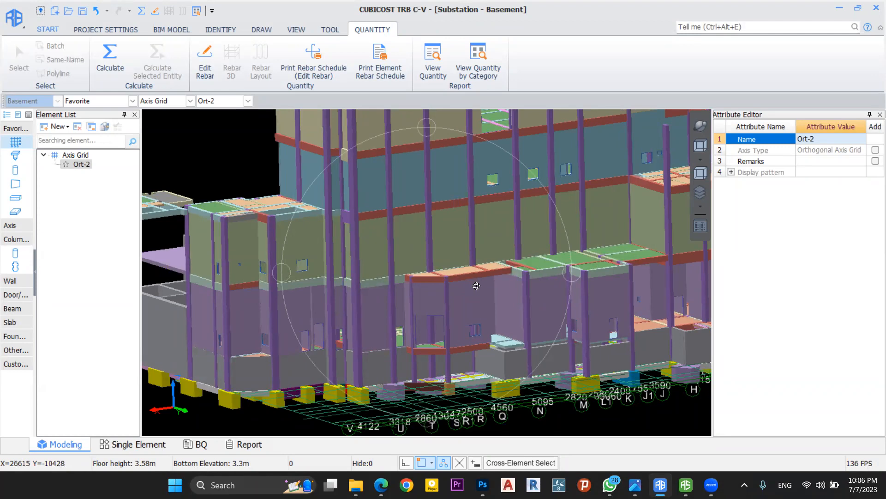
{"action": "left_click_drag", "start_coordinate": [477, 286], "coordinate": [464, 308]}
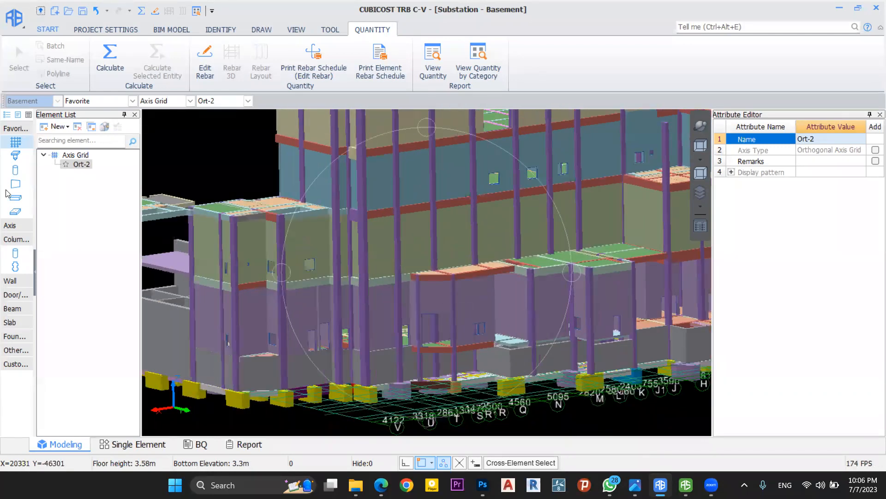
Examine the structural model's lower storeys, foundations and projecting bays from above and from the front
{"action": "left_click_drag", "start_coordinate": [471, 305], "coordinate": [471, 326]}
{"action": "scroll", "coordinate": [484, 314], "scroll_direction": "up", "scroll_amount": 5}
{"action": "middle_click_drag", "start_coordinate": [457, 343], "coordinate": [460, 367]}
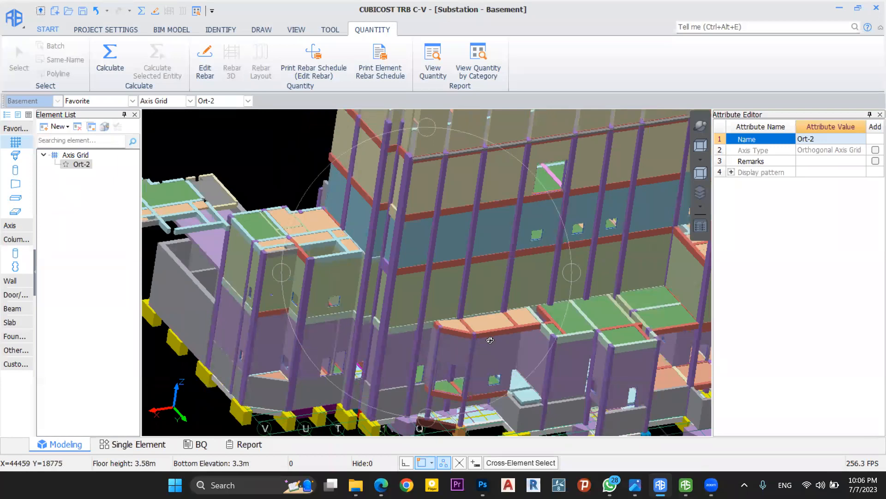
{"action": "scroll", "coordinate": [492, 282], "scroll_direction": "down", "scroll_amount": 2}
{"action": "middle_click_drag", "start_coordinate": [494, 280], "coordinate": [469, 280]}
{"action": "scroll", "coordinate": [446, 302], "scroll_direction": "down", "scroll_amount": 3}
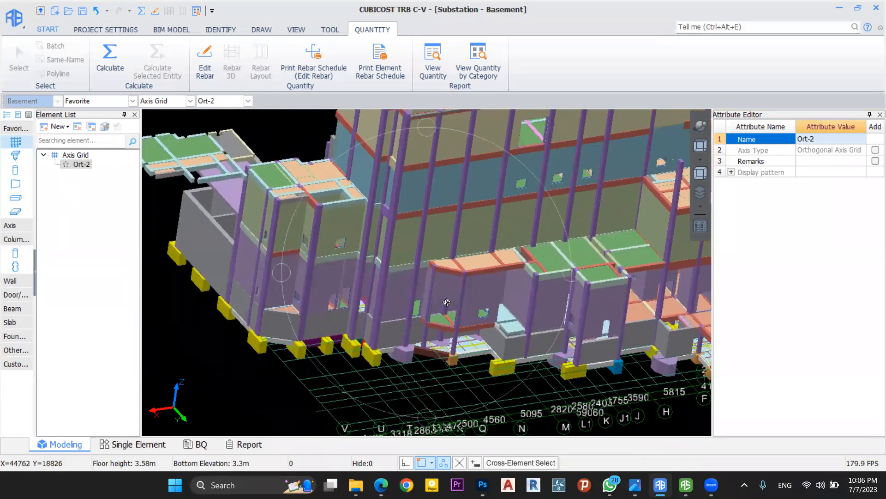
{"action": "scroll", "coordinate": [456, 314], "scroll_direction": "up", "scroll_amount": 4}
{"action": "middle_click_drag", "start_coordinate": [452, 311], "coordinate": [490, 333]}
{"action": "mouse_move", "coordinate": [484, 324]}
{"action": "left_mouse_down"}
{"action": "mouse_move", "coordinate": [501, 320]}
{"action": "mouse_move", "coordinate": [485, 315]}
{"action": "mouse_move", "coordinate": [487, 325]}
{"action": "left_mouse_up"}
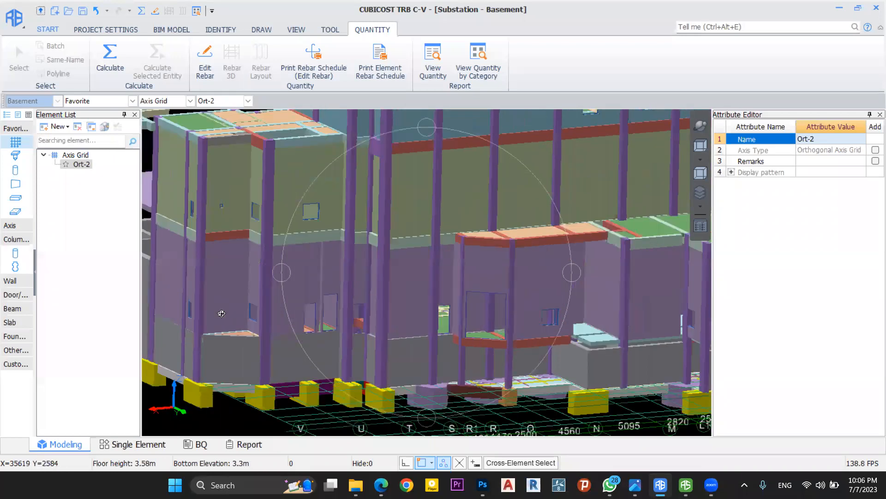
Select the C4 column on the front facade near grid T and calculate its rebar quantities
{"action": "key", "text": "c"}
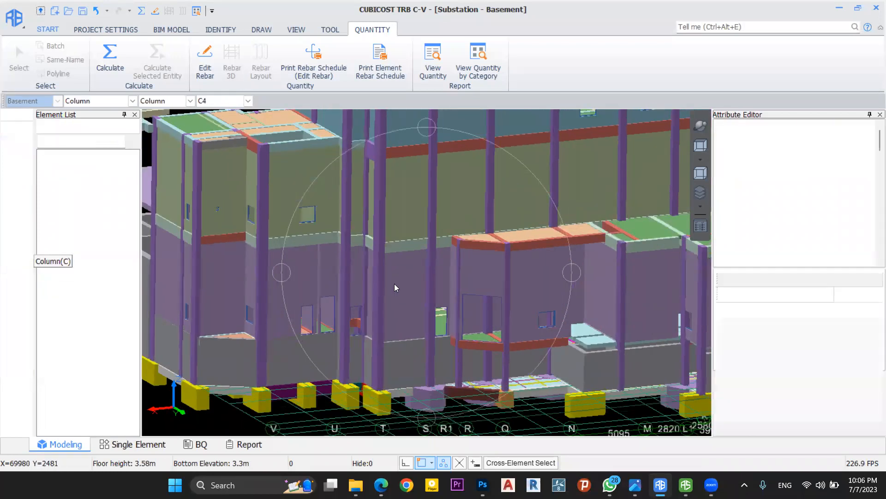
{"action": "middle_click_drag", "start_coordinate": [394, 238], "coordinate": [416, 245]}
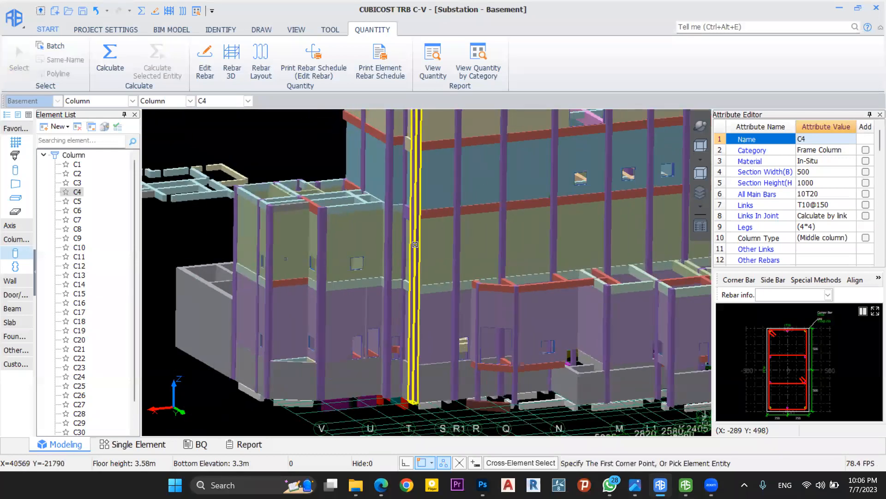
{"action": "left_click", "coordinate": [418, 247]}
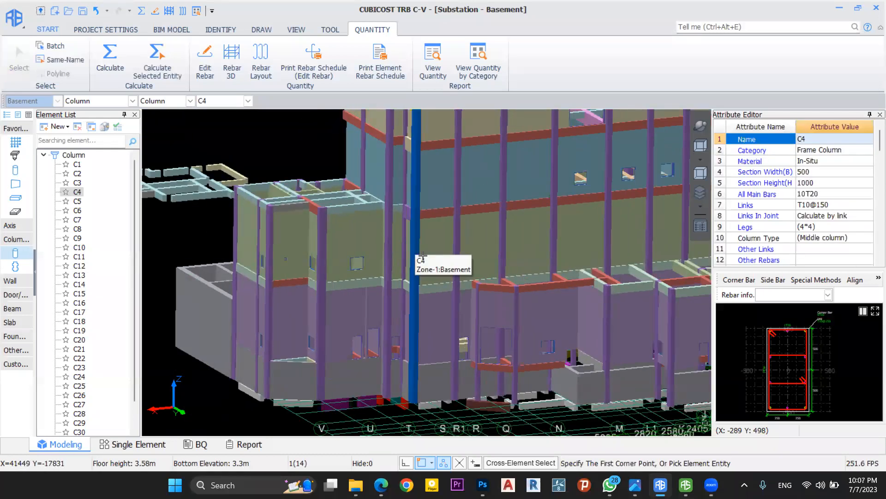
{"action": "scroll", "coordinate": [431, 276], "scroll_direction": "up", "scroll_amount": 1}
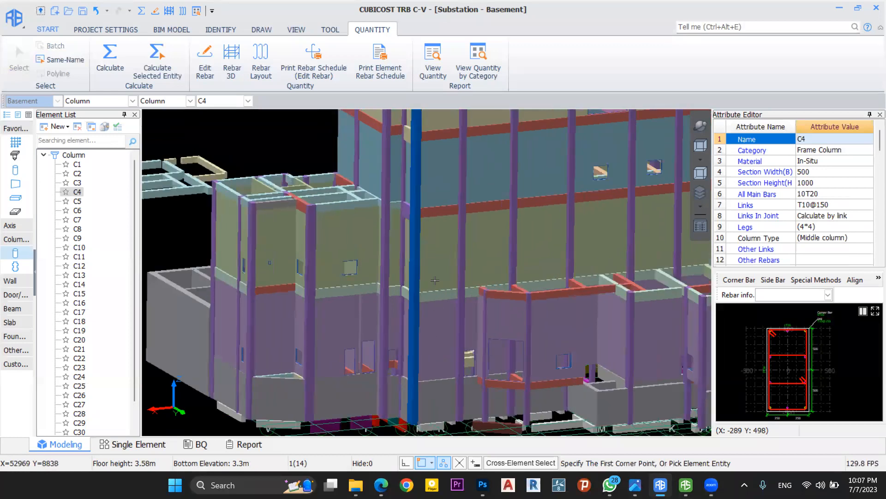
{"action": "middle_click_drag", "start_coordinate": [435, 280], "coordinate": [443, 215]}
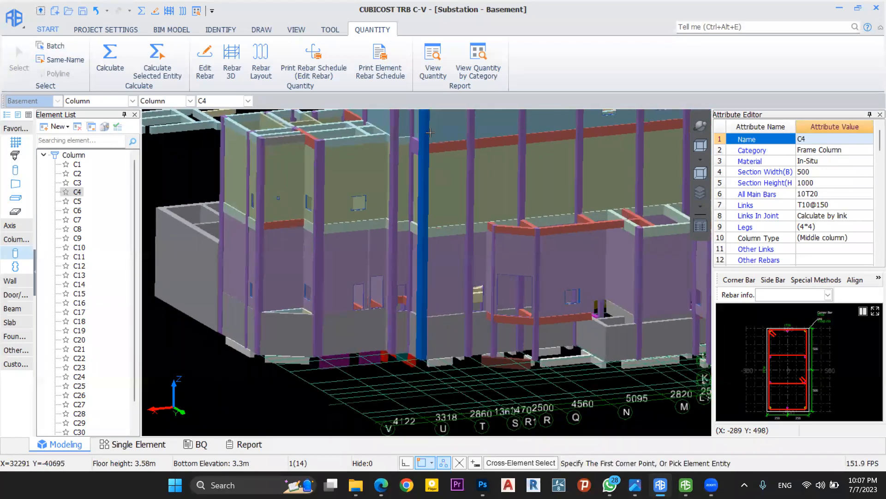
{"action": "left_click", "coordinate": [240, 56]}
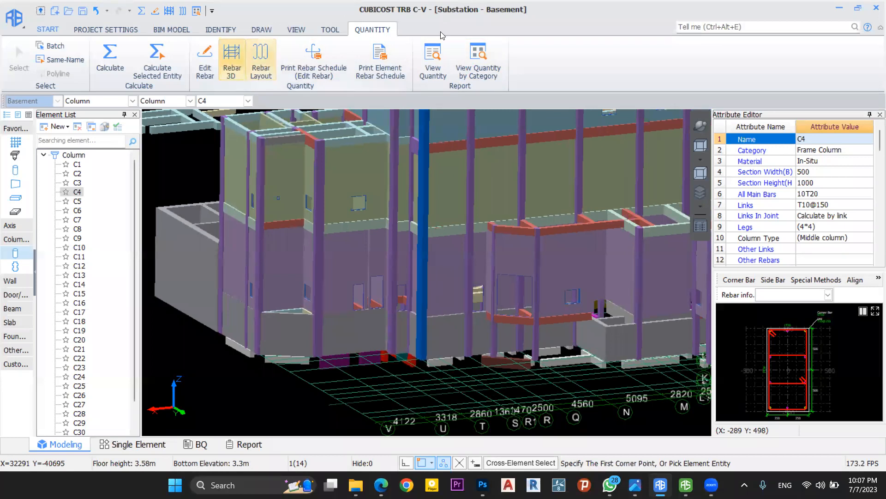
{"action": "left_click", "coordinate": [153, 68]}
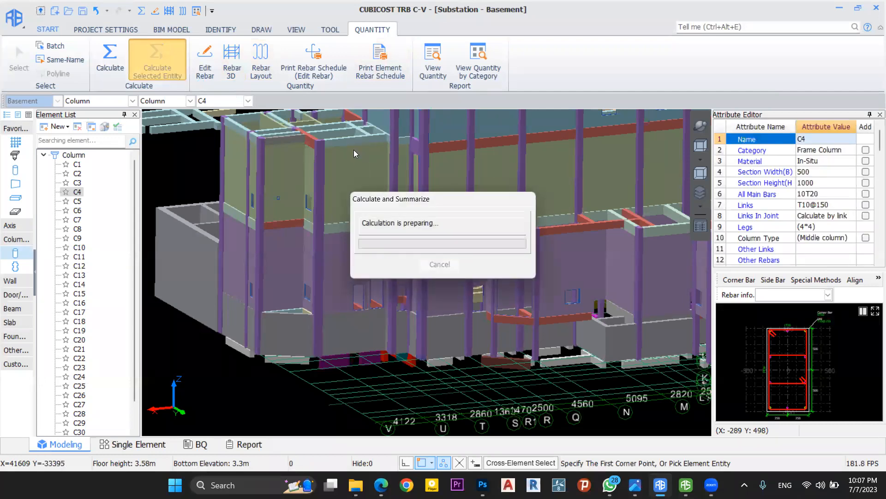
{"action": "left_click", "coordinate": [448, 265]}
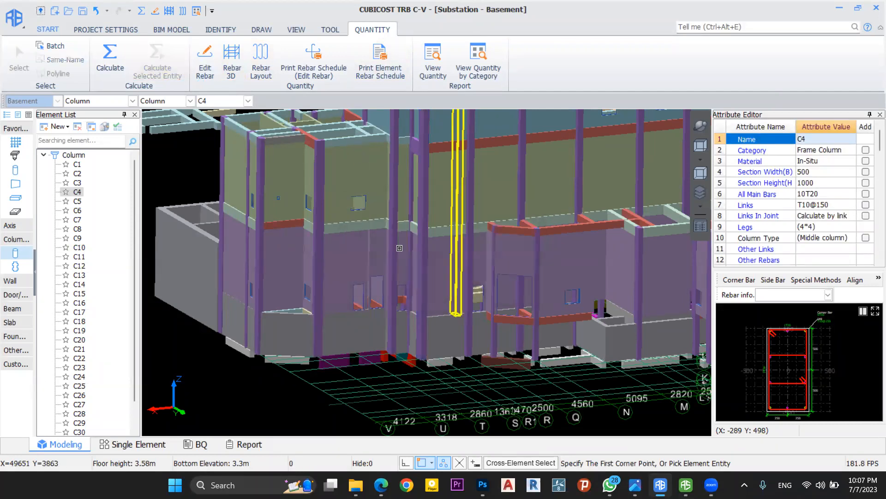
Display the calculated 3D rebar of the C4 column and examine the cage at its base
{"action": "left_click", "coordinate": [233, 67]}
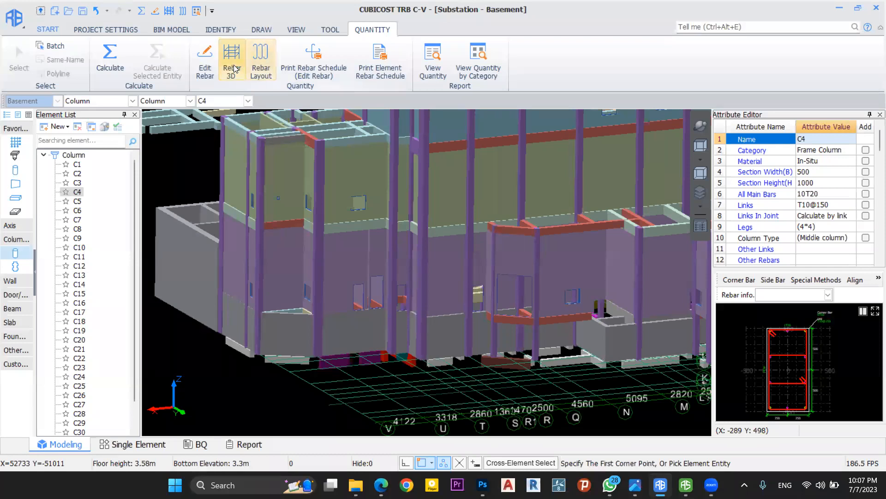
{"action": "left_click", "coordinate": [424, 288]}
{"action": "left_click", "coordinate": [232, 64]}
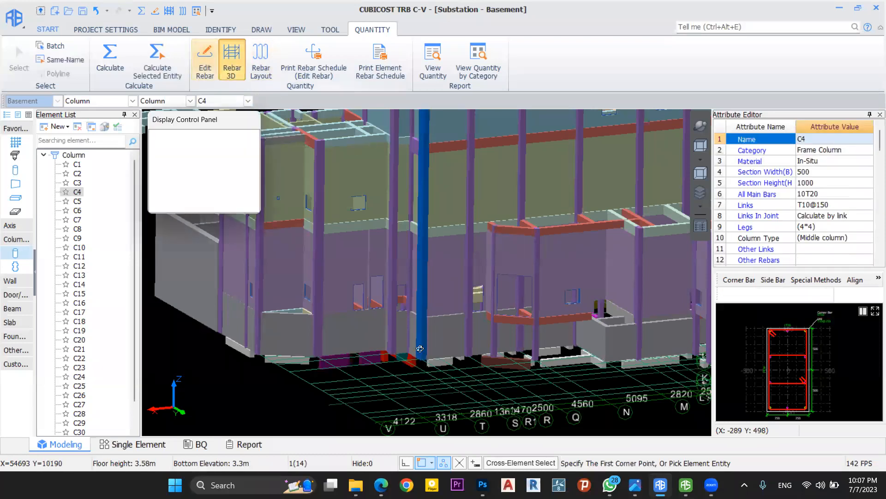
{"action": "scroll", "coordinate": [431, 386], "scroll_direction": "up", "scroll_amount": 3}
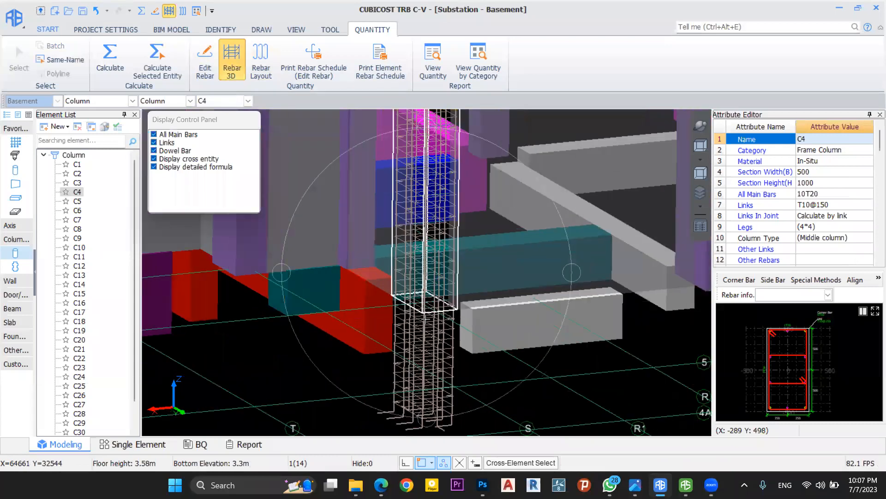
{"action": "middle_click_drag", "start_coordinate": [438, 351], "coordinate": [477, 317]}
{"action": "scroll", "coordinate": [478, 282], "scroll_direction": "down", "scroll_amount": 2}
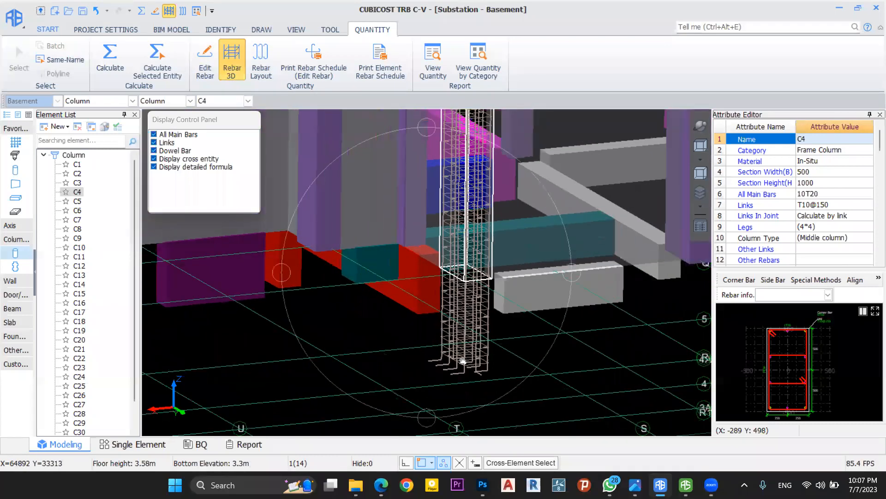
Examine the C4 column's 3D rebar along its height, from the beam junctions down to the foundation starter bars
{"action": "scroll", "coordinate": [452, 231], "scroll_direction": "up", "scroll_amount": 5}
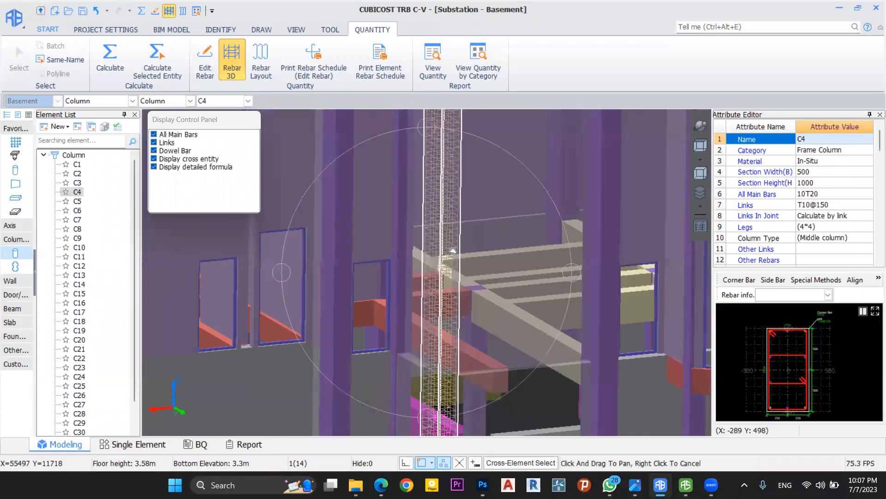
{"action": "scroll", "coordinate": [454, 213], "scroll_direction": "up", "scroll_amount": 4}
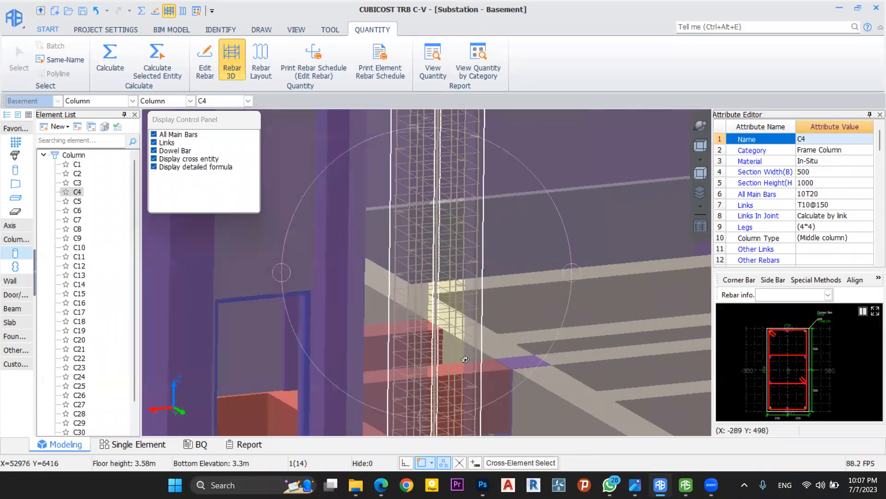
{"action": "middle_click_drag", "start_coordinate": [467, 218], "coordinate": [463, 161]}
{"action": "middle_click_drag", "start_coordinate": [480, 323], "coordinate": [472, 222]}
{"action": "middle_click_drag", "start_coordinate": [452, 328], "coordinate": [459, 272]}
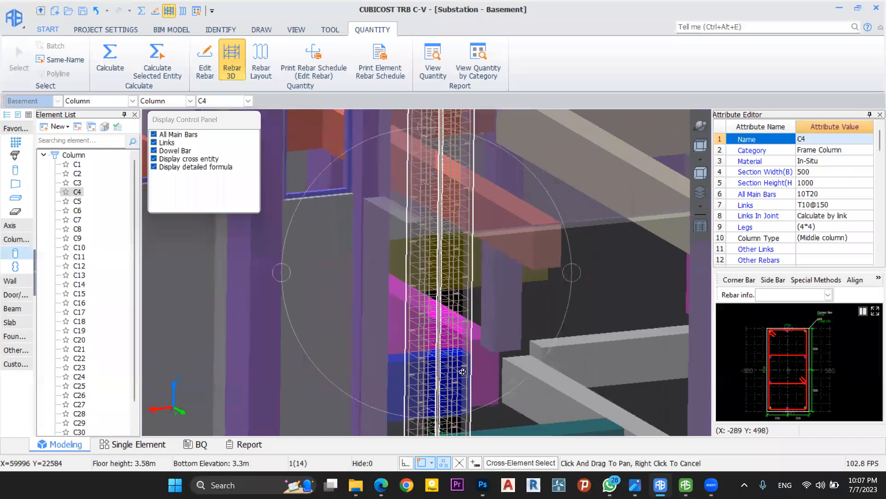
{"action": "middle_click_drag", "start_coordinate": [463, 372], "coordinate": [452, 304]}
{"action": "scroll", "coordinate": [452, 304], "scroll_direction": "down", "scroll_amount": 1}
{"action": "middle_click_drag", "start_coordinate": [432, 376], "coordinate": [426, 209]}
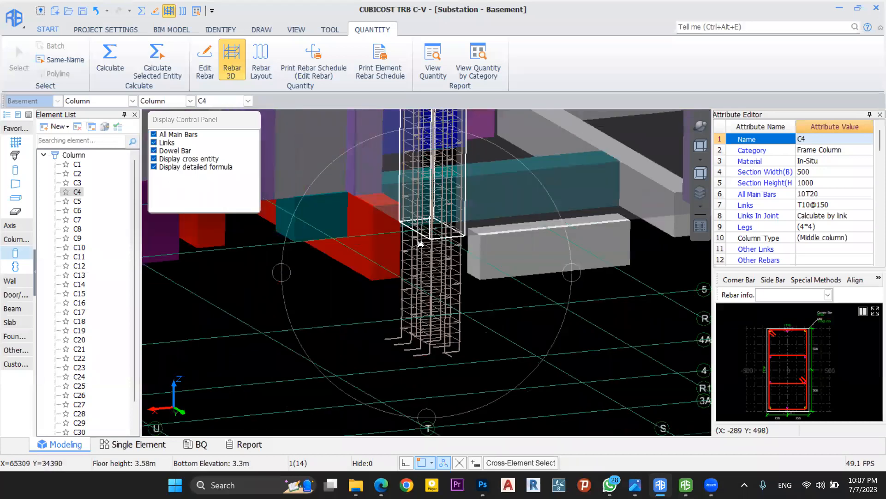
{"action": "scroll", "coordinate": [430, 323], "scroll_direction": "down", "scroll_amount": 1}
{"action": "scroll", "coordinate": [431, 323], "scroll_direction": "down", "scroll_amount": 3}
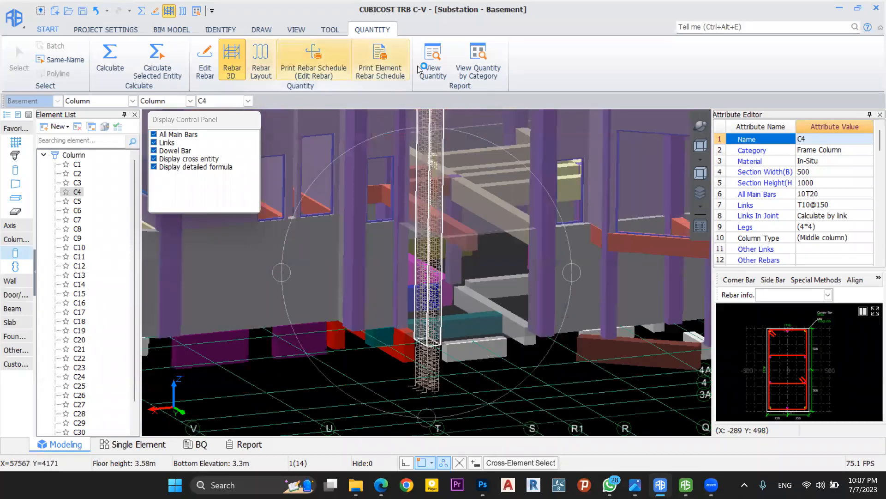
Try to print the rebar schedule for the C4 column
{"action": "left_click", "coordinate": [313, 73]}
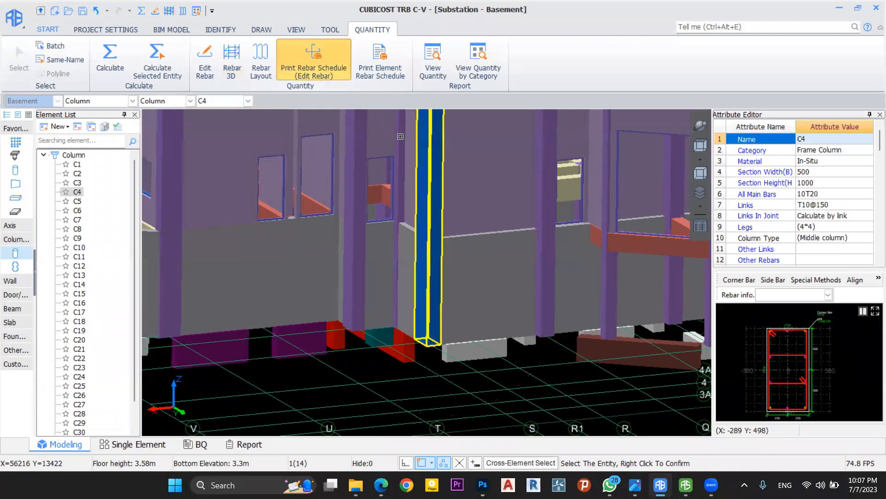
{"action": "left_click", "coordinate": [323, 50]}
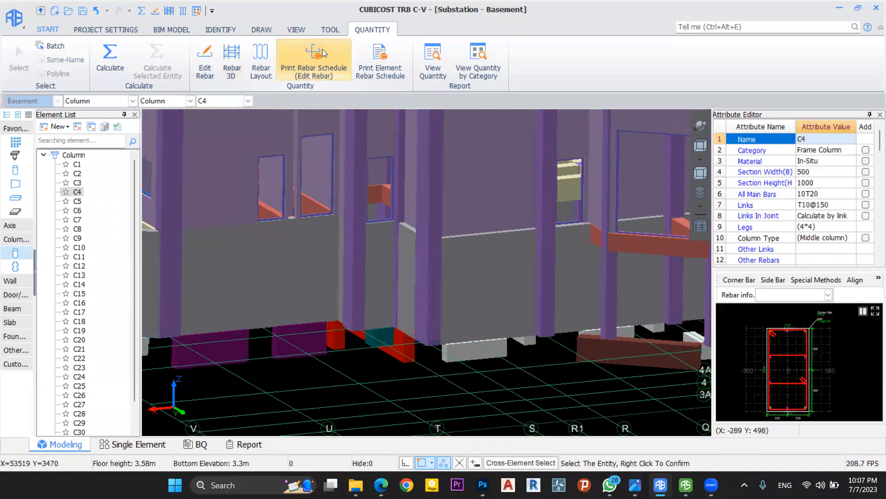
{"action": "left_click", "coordinate": [424, 197]}
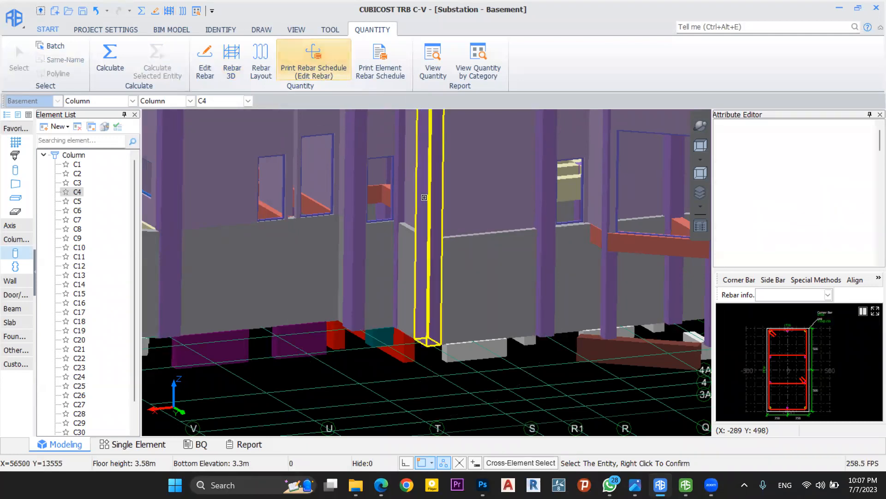
{"action": "left_click", "coordinate": [424, 197]}
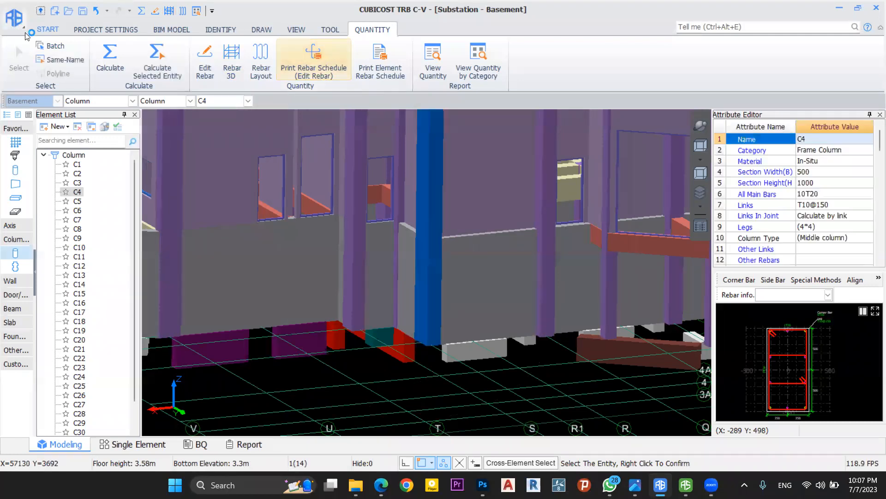
{"action": "left_click", "coordinate": [320, 55]}
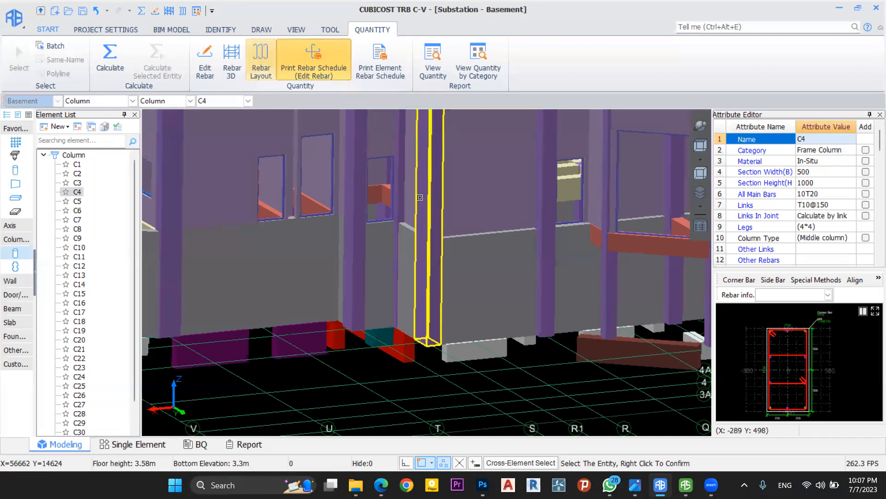
{"action": "left_click", "coordinate": [425, 210]}
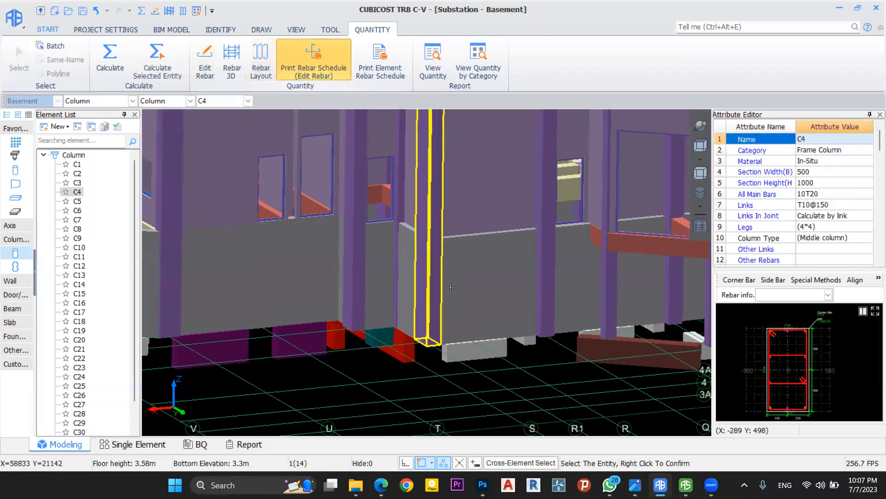
Open the C4 column's rebar layout, examine its elevation bars and cross-section, and close the layout
{"action": "scroll", "coordinate": [425, 210], "scroll_direction": "down", "scroll_amount": 5}
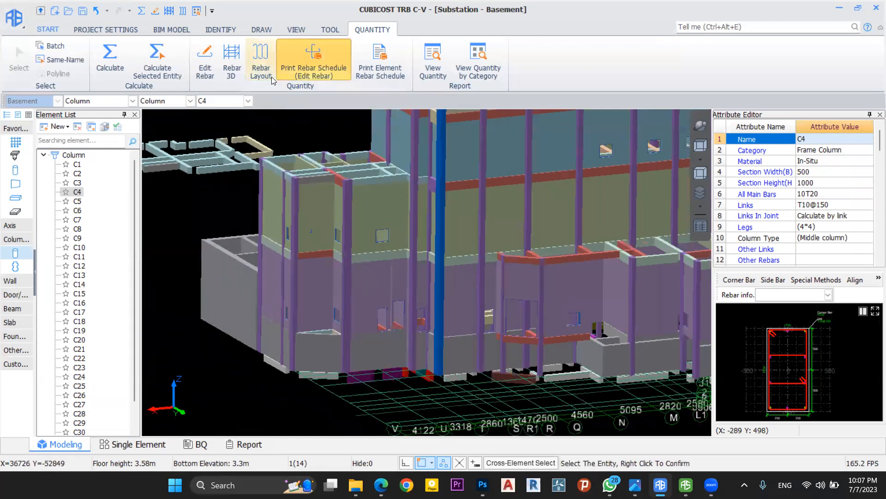
{"action": "left_click", "coordinate": [272, 76]}
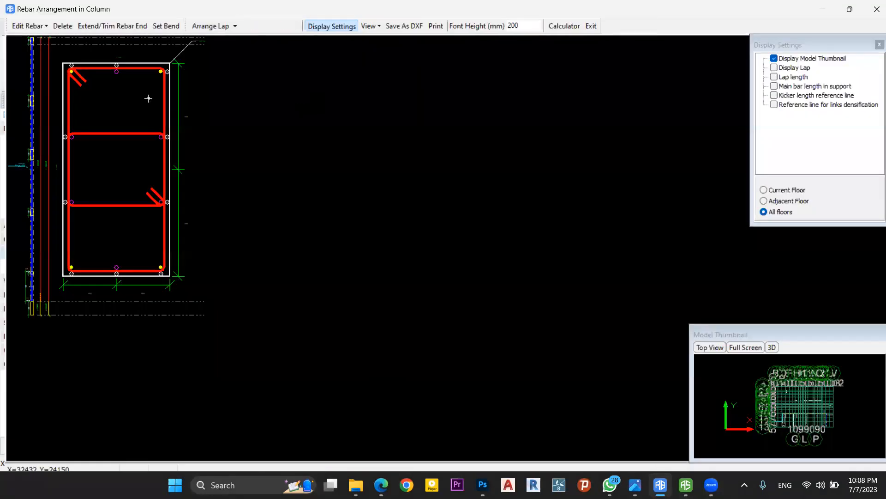
{"action": "scroll", "coordinate": [235, 226], "scroll_direction": "up", "scroll_amount": 5}
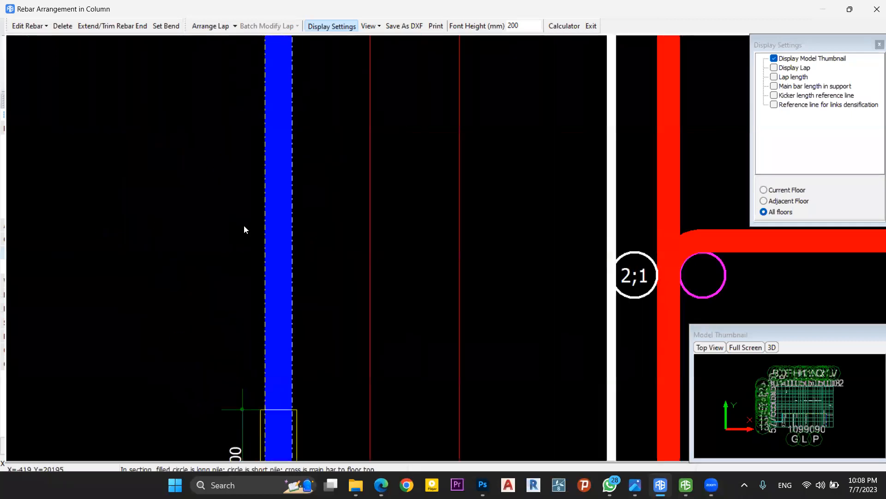
{"action": "scroll", "coordinate": [244, 229], "scroll_direction": "down", "scroll_amount": 3}
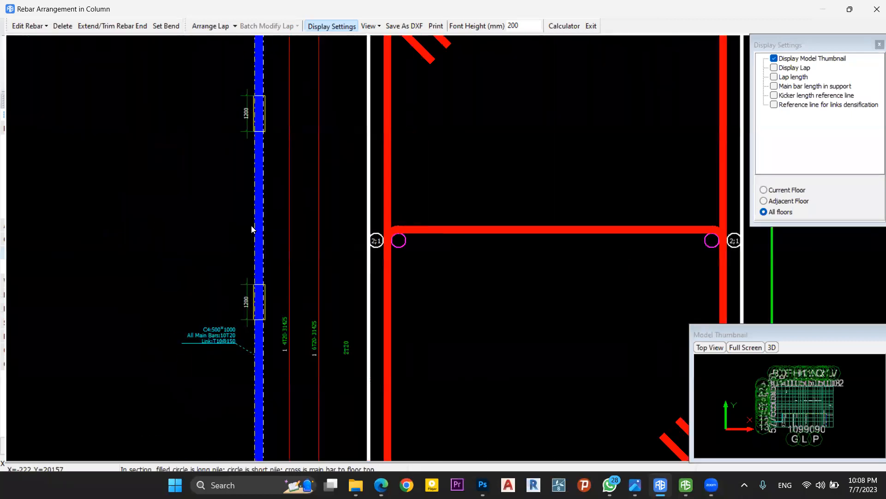
{"action": "left_click", "coordinate": [875, 11]}
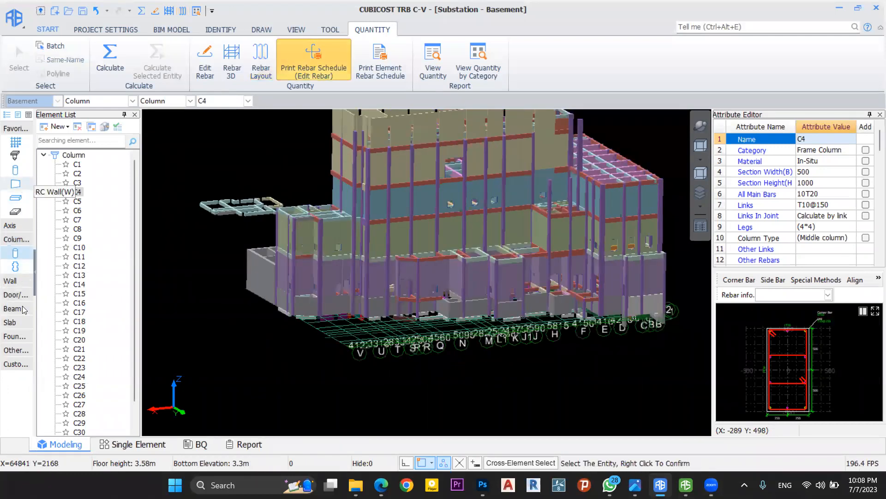
Limit the model display to the current Basement floor and show its slab main bars from above
{"action": "left_click", "coordinate": [13, 322]}
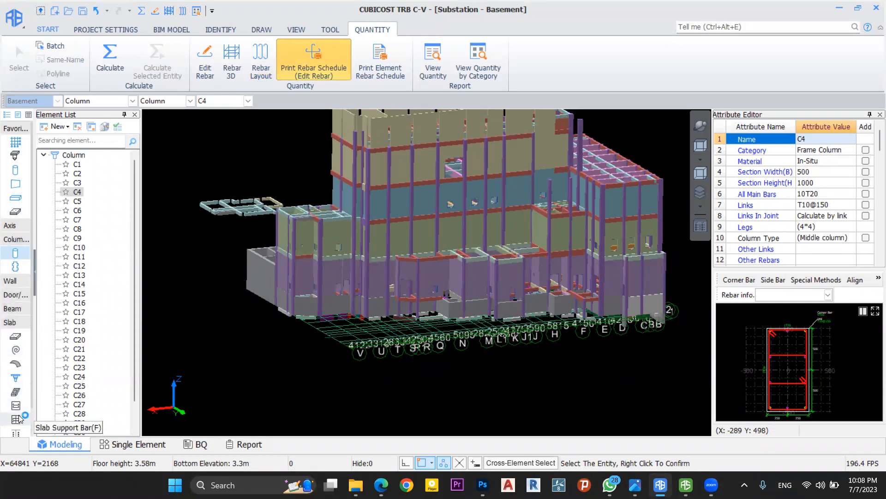
{"action": "left_click", "coordinate": [701, 207]}
{"action": "left_click", "coordinate": [724, 219]}
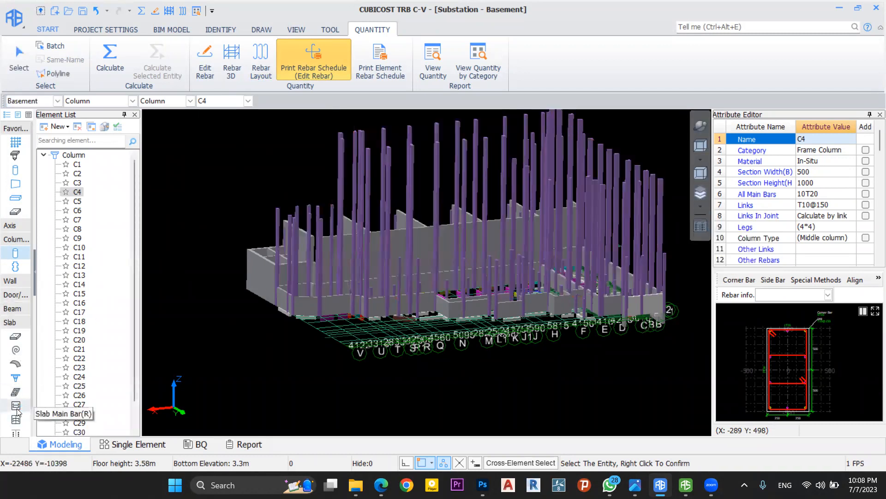
{"action": "left_click", "coordinate": [701, 146]}
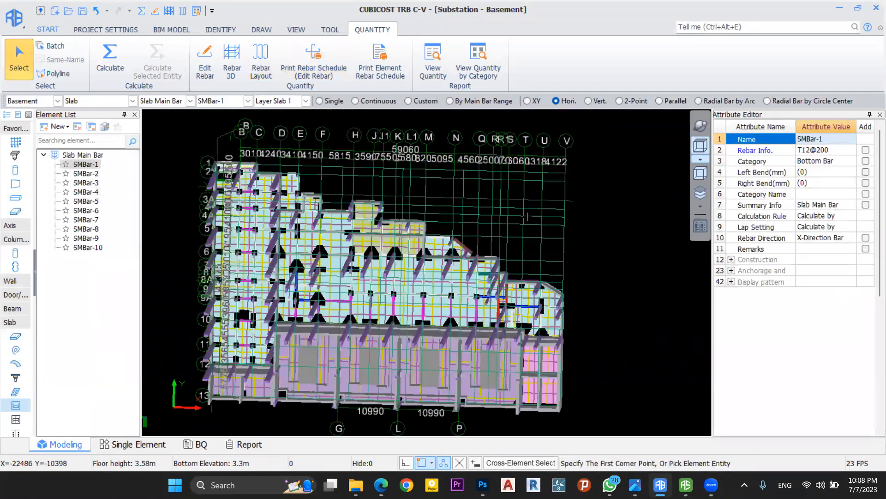
Examine the basement slab main bars in plan around grids B to C and 9 to 10
{"action": "middle_click_drag", "start_coordinate": [369, 243], "coordinate": [550, 168]}
{"action": "left_click_drag", "start_coordinate": [351, 205], "coordinate": [511, 377]}
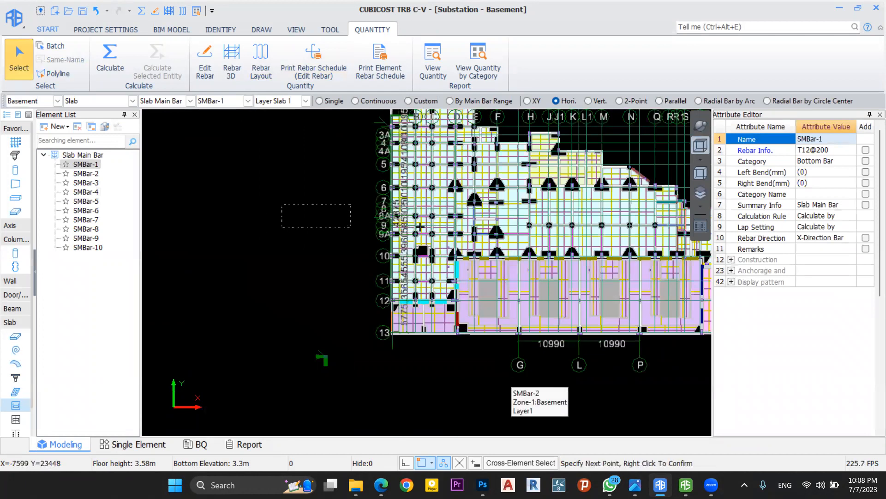
{"action": "scroll", "coordinate": [420, 227], "scroll_direction": "up", "scroll_amount": 5}
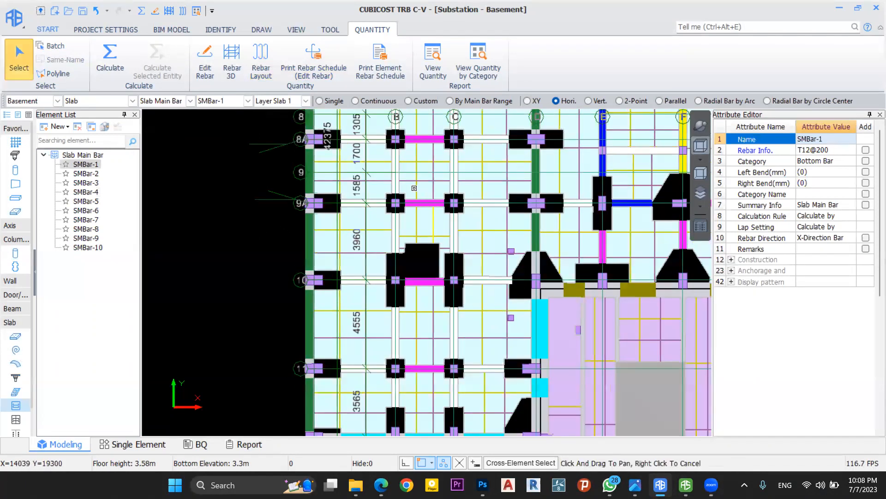
{"action": "scroll", "coordinate": [414, 188], "scroll_direction": "up", "scroll_amount": 4}
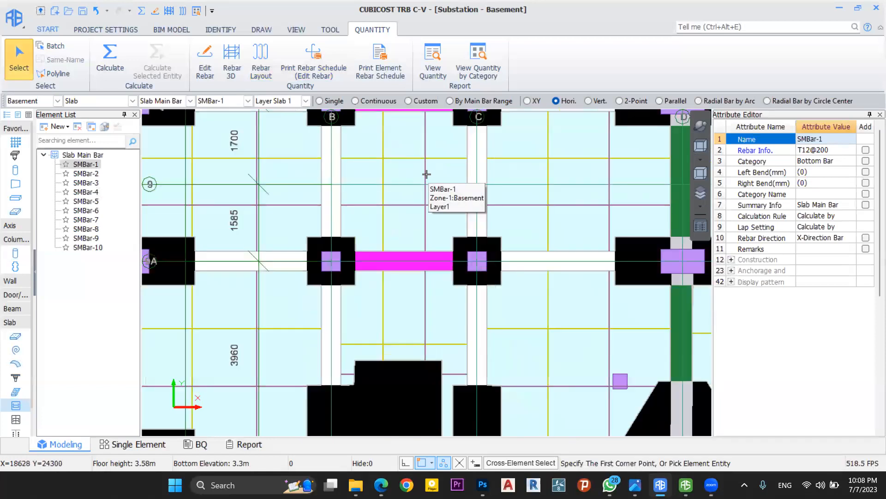
{"action": "scroll", "coordinate": [427, 174], "scroll_direction": "down", "scroll_amount": 4}
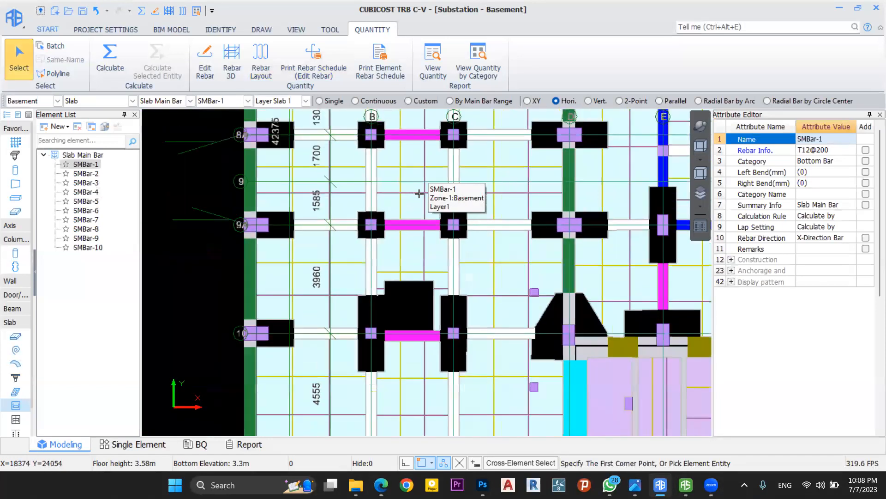
Select the basement slab main bars in the area around grids 9 to 13 and display their rebar in 3D
{"action": "scroll", "coordinate": [420, 193], "scroll_direction": "down", "scroll_amount": 4}
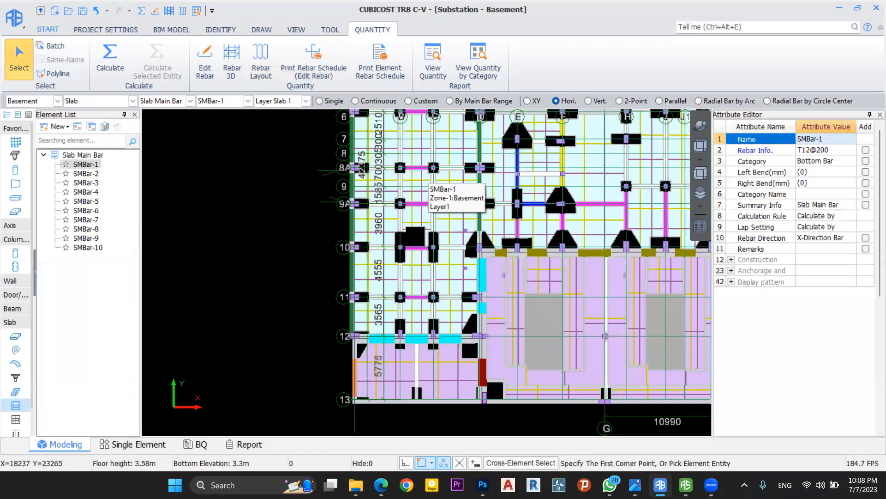
{"action": "left_click_drag", "start_coordinate": [268, 180], "coordinate": [568, 417]}
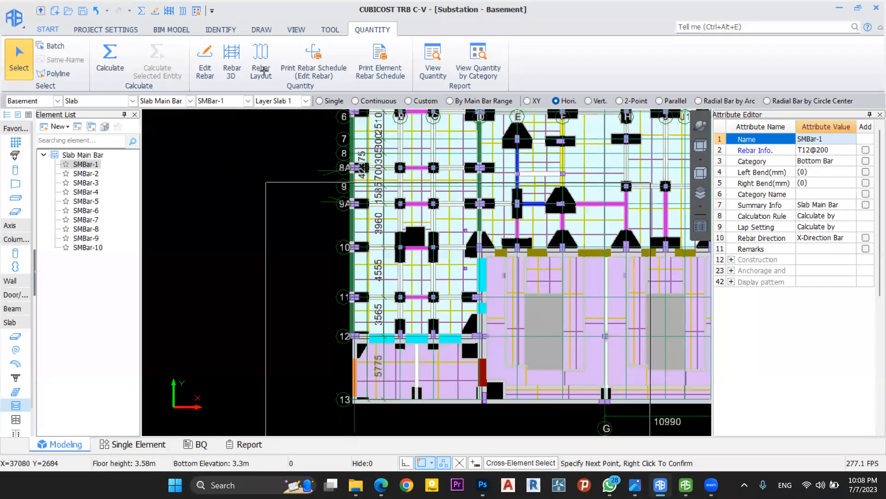
{"action": "left_click", "coordinate": [169, 12]}
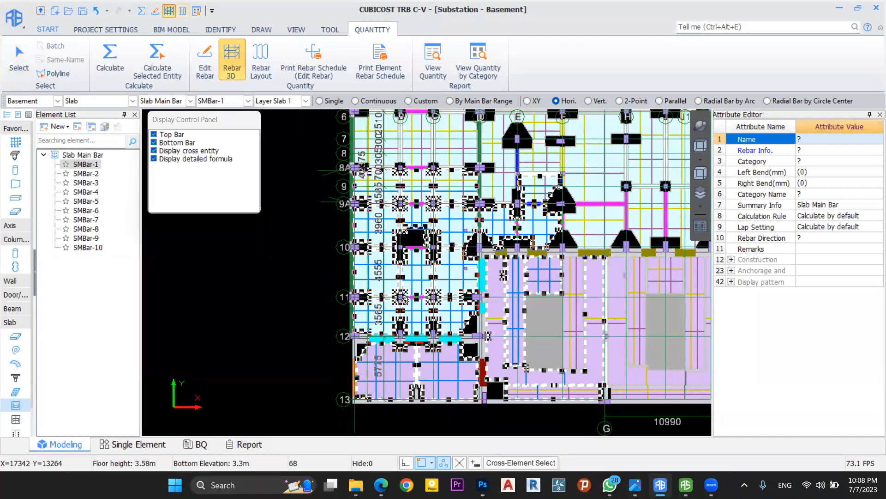
Examine the 3D slab rebar mesh in the bays between grids 9 and 12 from a tilted view
{"action": "scroll", "coordinate": [383, 300], "scroll_direction": "up", "scroll_amount": 3}
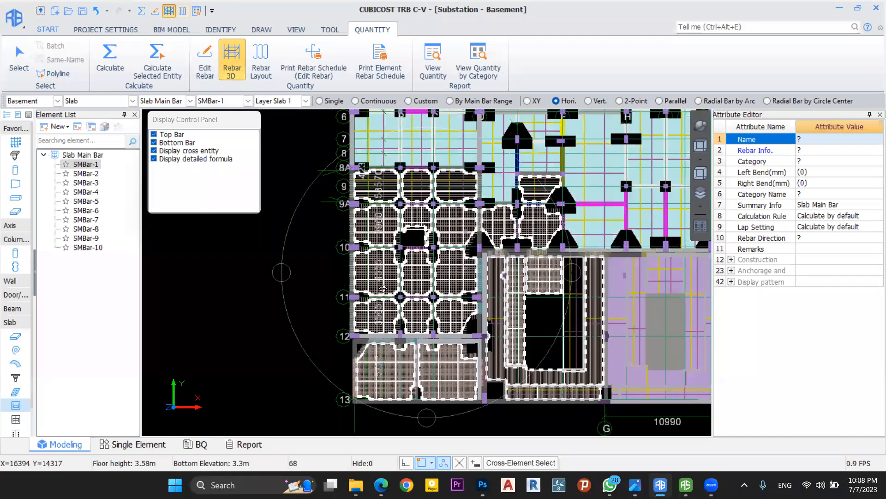
{"action": "scroll", "coordinate": [406, 266], "scroll_direction": "up", "scroll_amount": 2}
{"action": "left_click_drag", "start_coordinate": [411, 265], "coordinate": [536, 231]}
{"action": "middle_click_drag", "start_coordinate": [537, 229], "coordinate": [484, 267]}
{"action": "left_click_drag", "start_coordinate": [485, 266], "coordinate": [446, 203]}
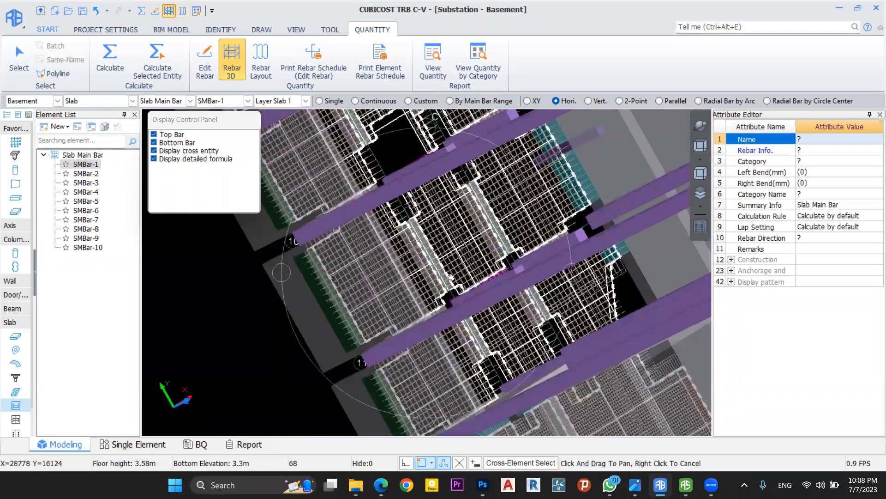
{"action": "scroll", "coordinate": [452, 243], "scroll_direction": "up", "scroll_amount": 3}
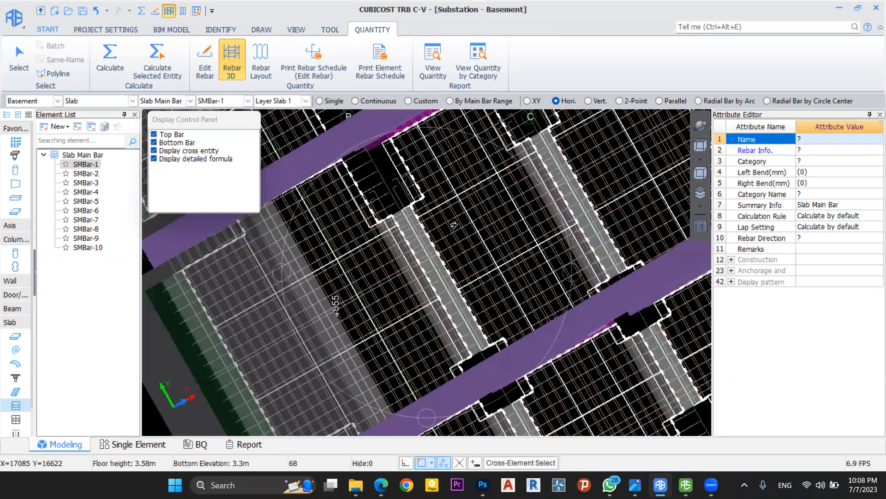
{"action": "scroll", "coordinate": [454, 225], "scroll_direction": "down", "scroll_amount": 1}
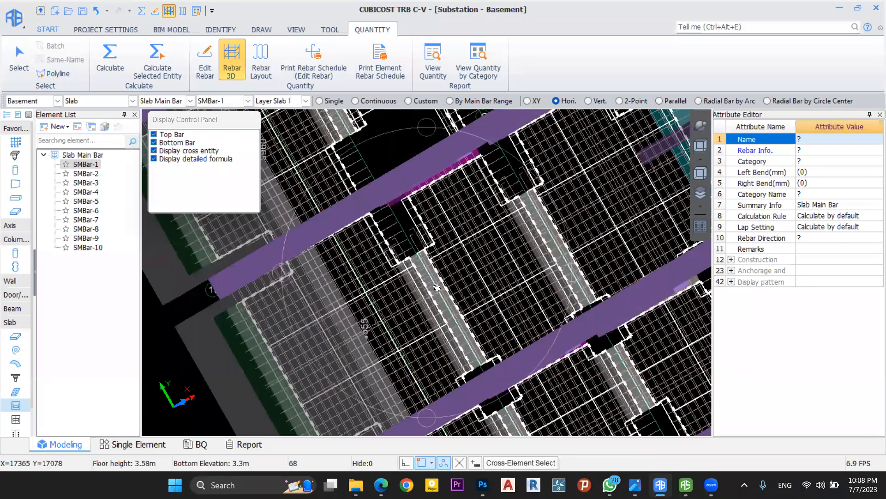
{"action": "scroll", "coordinate": [437, 288], "scroll_direction": "down", "scroll_amount": 1}
{"action": "middle_click_drag", "start_coordinate": [416, 218], "coordinate": [455, 285]}
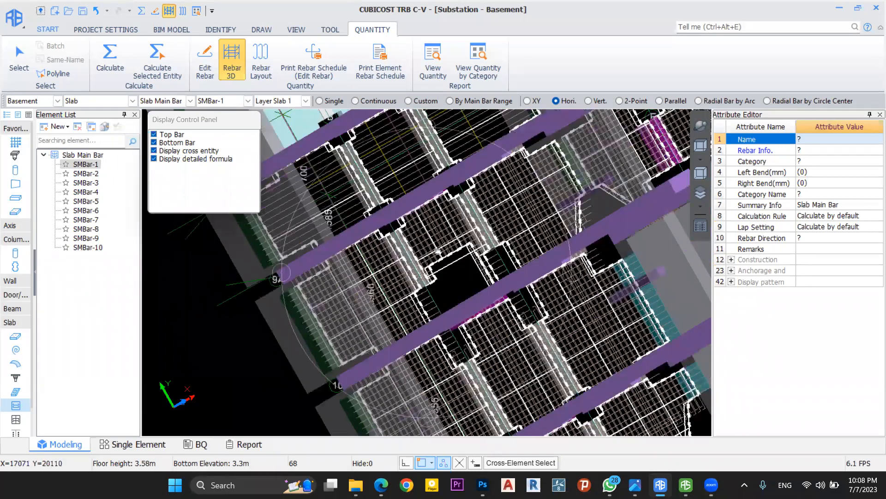
Examine the 3D bars around the slab opening and columns near grids B to C and 10 from several angles
{"action": "scroll", "coordinate": [484, 285], "scroll_direction": "up", "scroll_amount": 1}
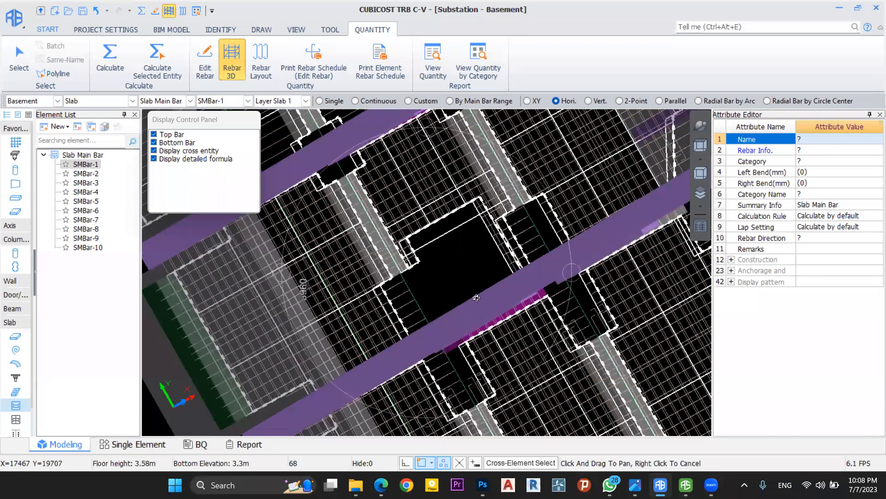
{"action": "scroll", "coordinate": [475, 355], "scroll_direction": "down", "scroll_amount": 1}
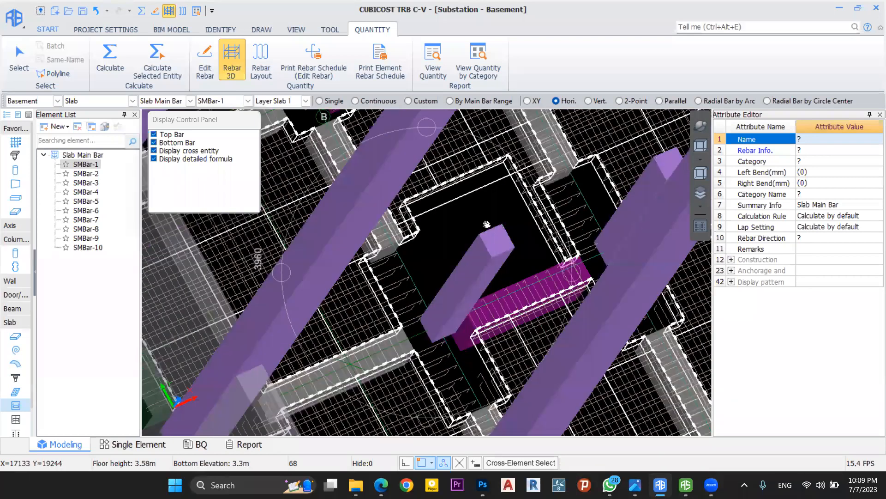
{"action": "middle_click_drag", "start_coordinate": [482, 261], "coordinate": [361, 273]}
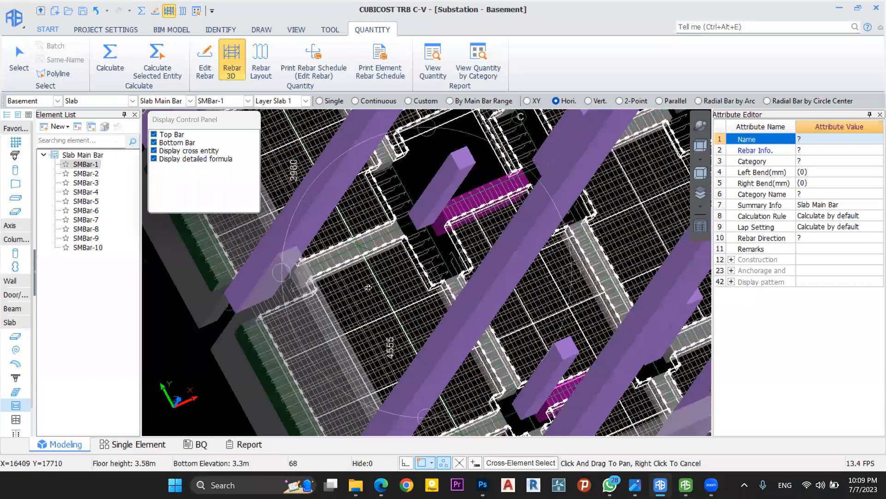
{"action": "scroll", "coordinate": [368, 286], "scroll_direction": "up", "scroll_amount": 3}
{"action": "scroll", "coordinate": [430, 291], "scroll_direction": "down", "scroll_amount": 2}
{"action": "middle_click_drag", "start_coordinate": [403, 303], "coordinate": [433, 260]}
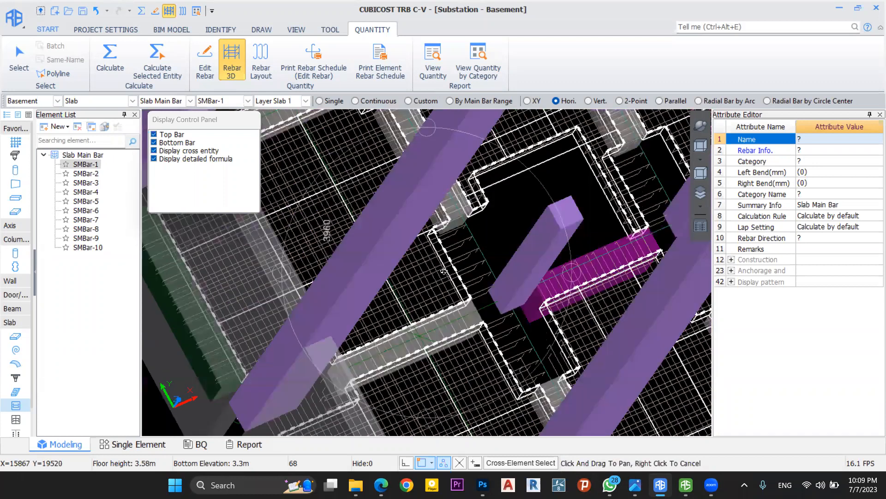
{"action": "scroll", "coordinate": [440, 232], "scroll_direction": "up", "scroll_amount": 2}
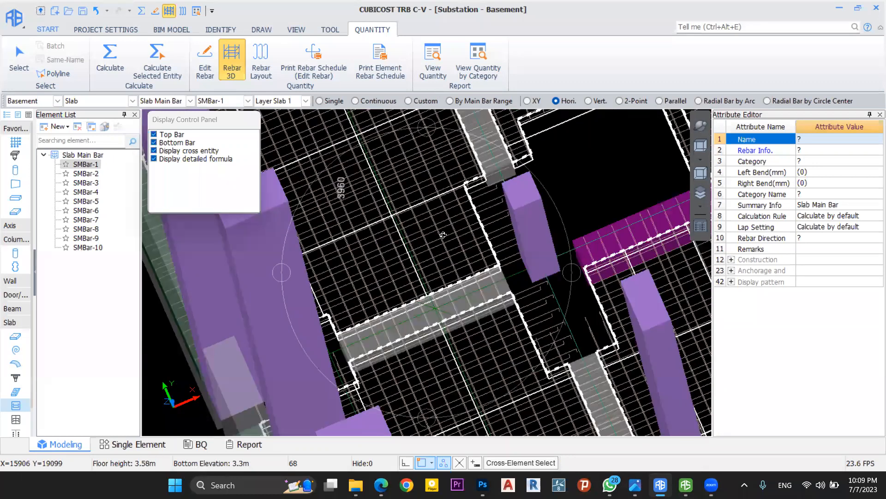
{"action": "scroll", "coordinate": [443, 234], "scroll_direction": "down", "scroll_amount": 2}
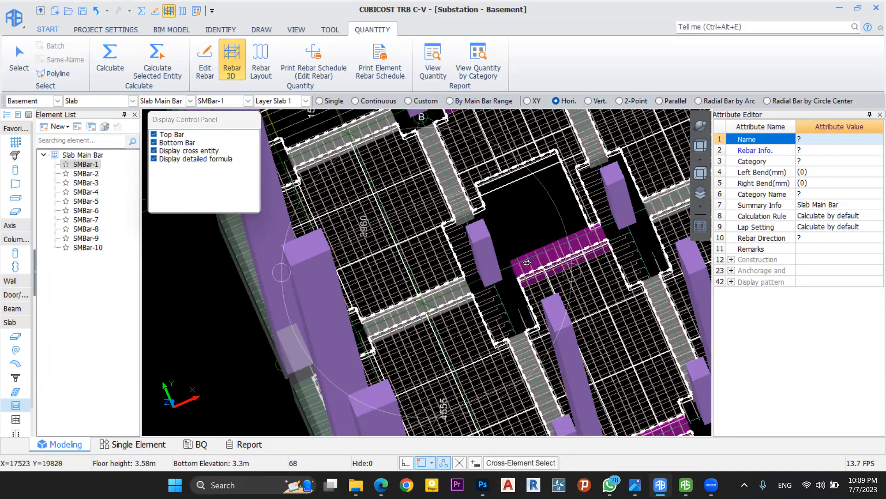
{"action": "scroll", "coordinate": [458, 200], "scroll_direction": "up", "scroll_amount": 2}
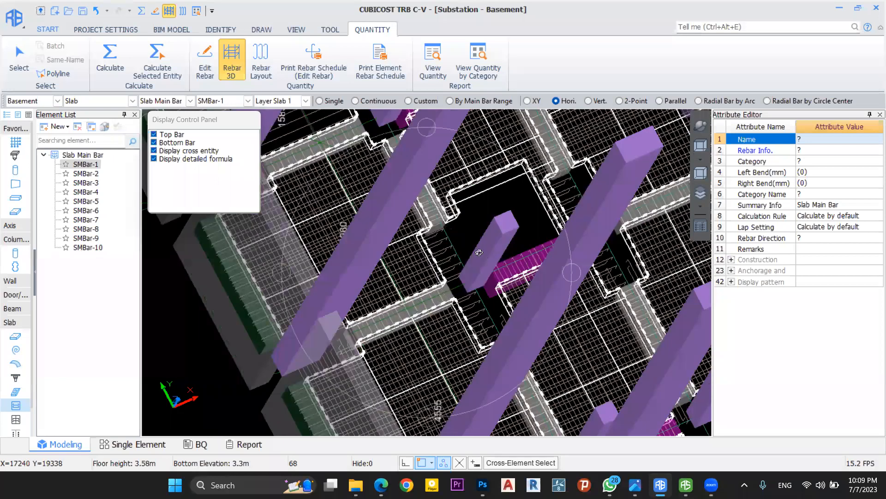
{"action": "scroll", "coordinate": [447, 246], "scroll_direction": "down", "scroll_amount": 1}
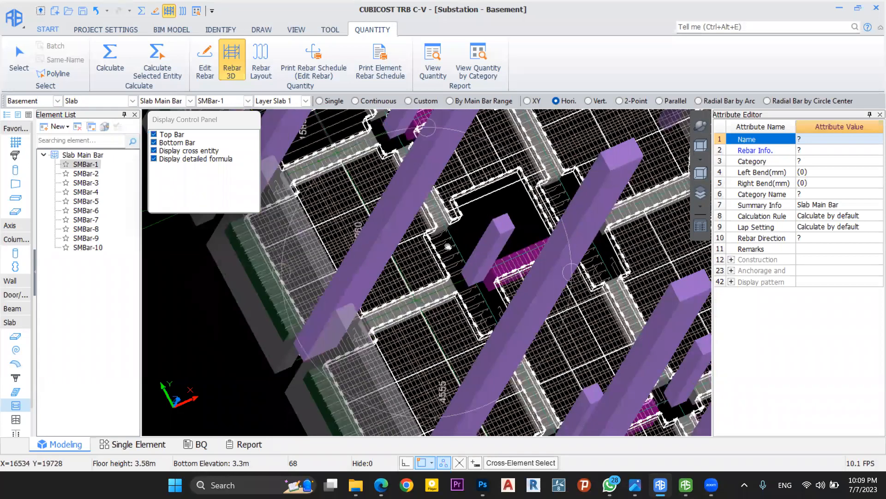
{"action": "middle_click_drag", "start_coordinate": [439, 245], "coordinate": [450, 246]}
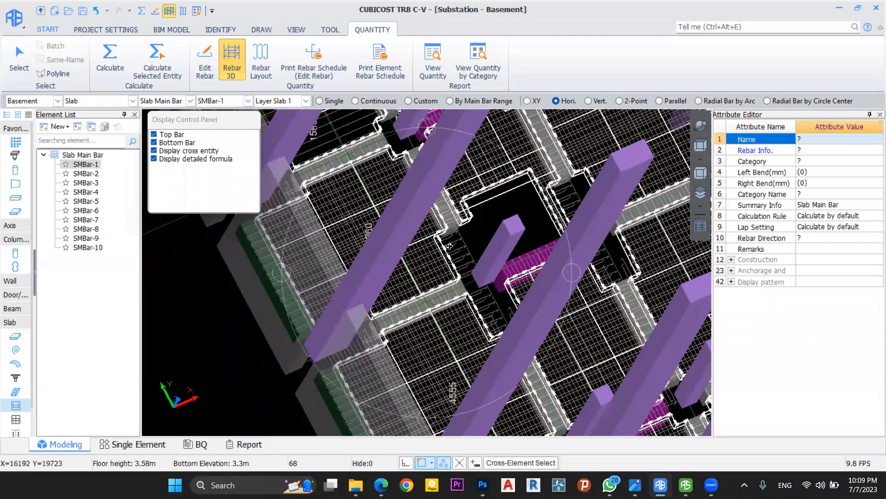
{"action": "left_click_drag", "start_coordinate": [483, 252], "coordinate": [470, 257]}
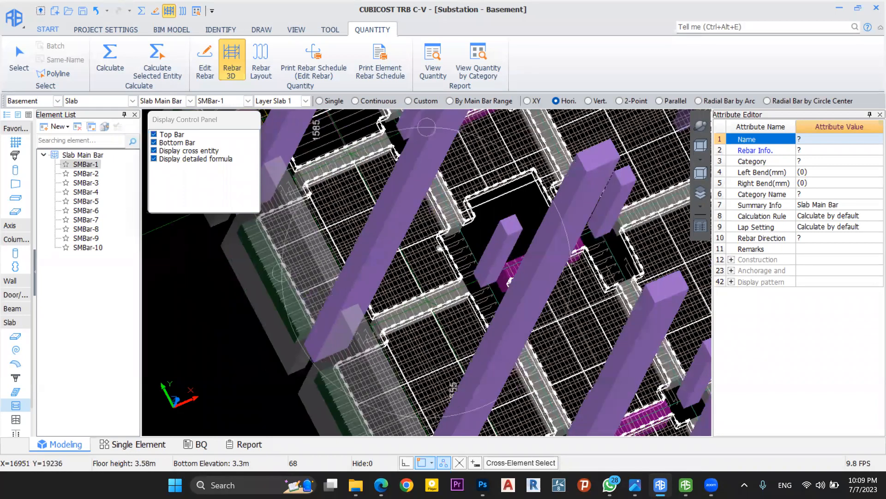
{"action": "left_click_drag", "start_coordinate": [515, 212], "coordinate": [513, 214]}
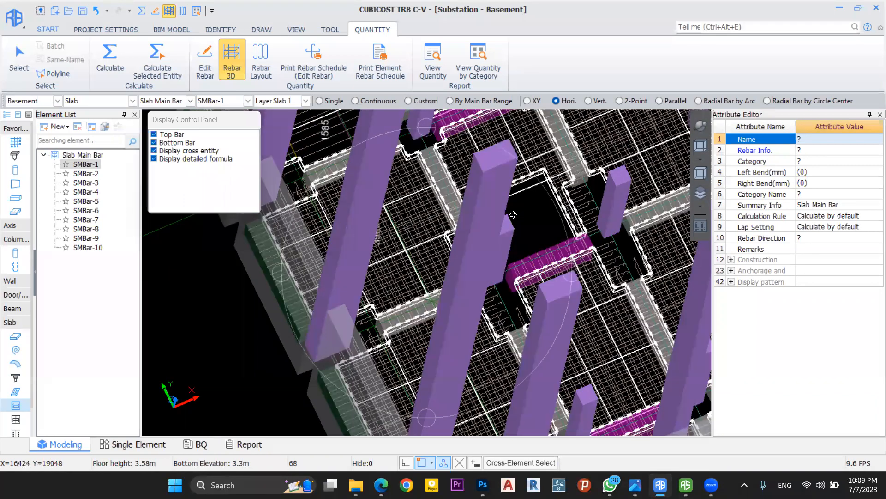
{"action": "scroll", "coordinate": [513, 214], "scroll_direction": "up", "scroll_amount": 2}
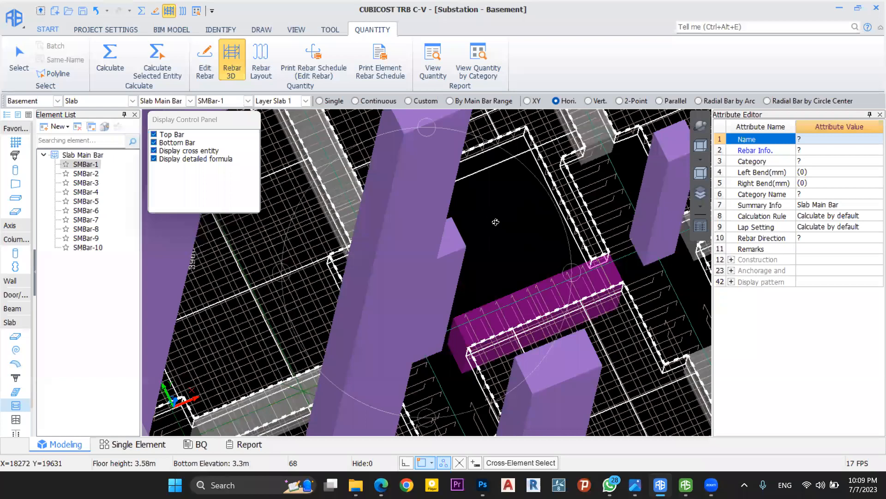
{"action": "scroll", "coordinate": [494, 219], "scroll_direction": "down", "scroll_amount": 3}
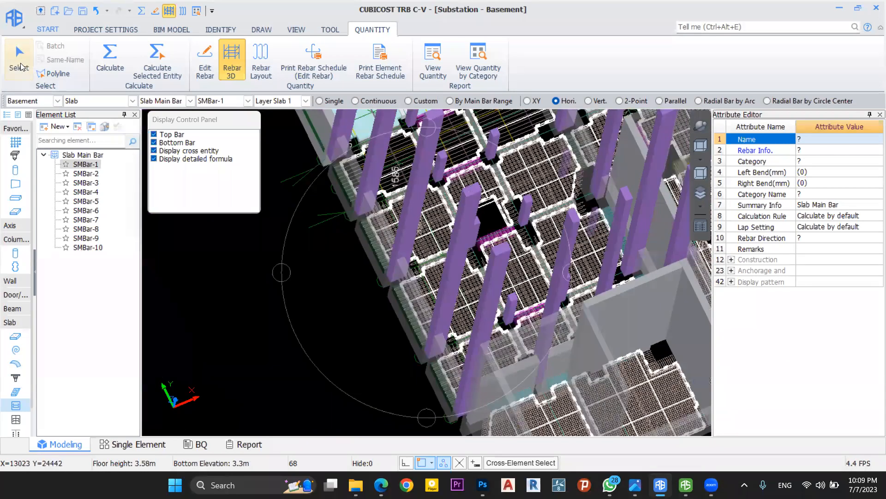
Exit the 3D rebar display and view the basement slab bars next to the walled rooms
{"action": "left_click", "coordinate": [19, 65]}
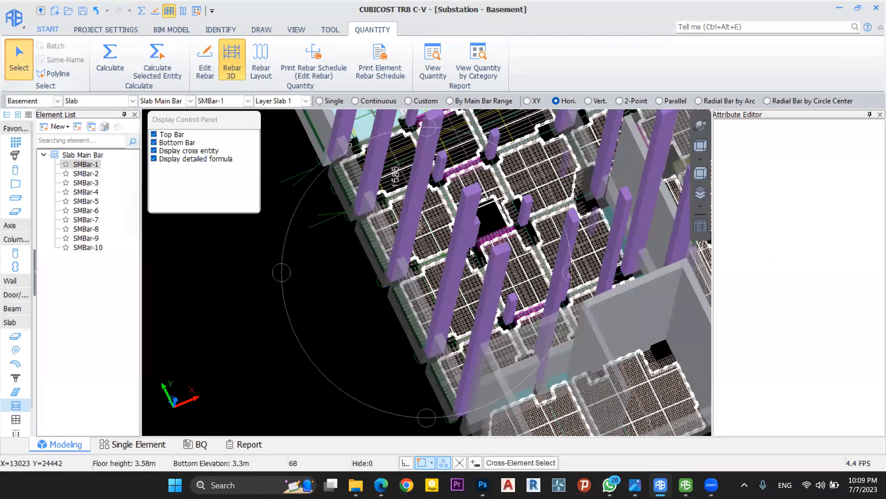
{"action": "key", "text": "Escape"}
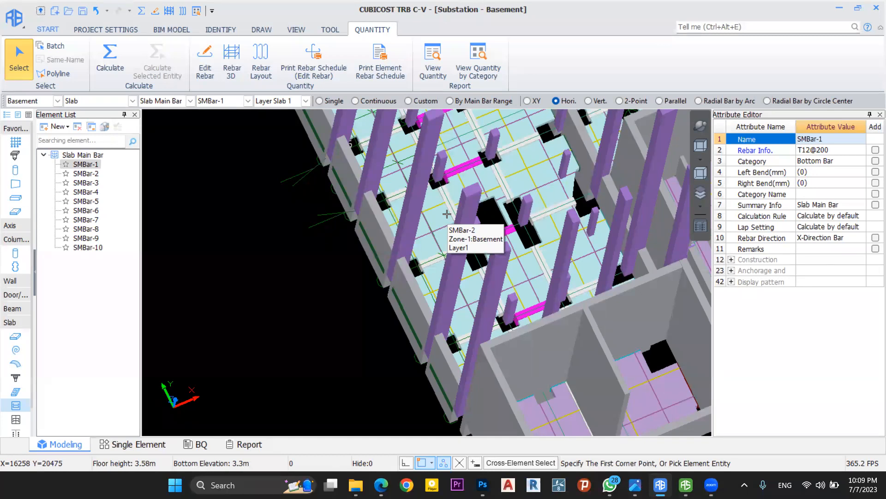
{"action": "middle_click_drag", "start_coordinate": [524, 231], "coordinate": [482, 218]}
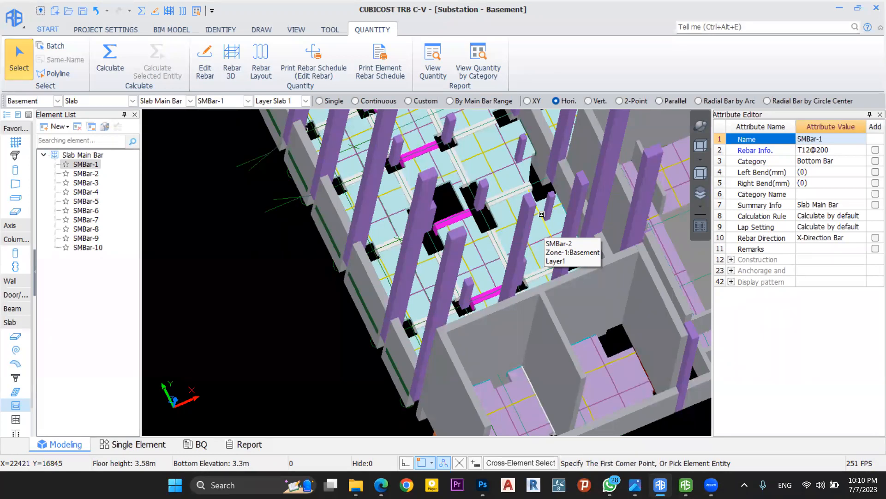
{"action": "middle_click_drag", "start_coordinate": [549, 194], "coordinate": [544, 211]}
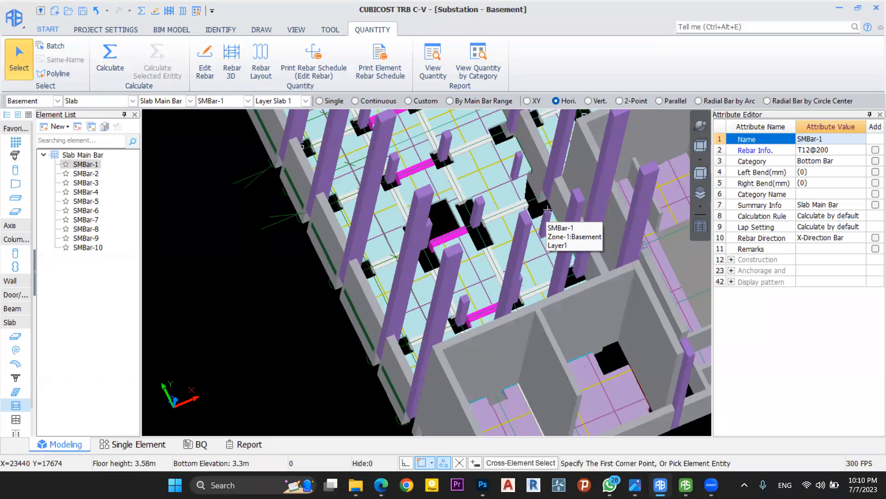
{"action": "middle_click_drag", "start_coordinate": [548, 209], "coordinate": [539, 189]}
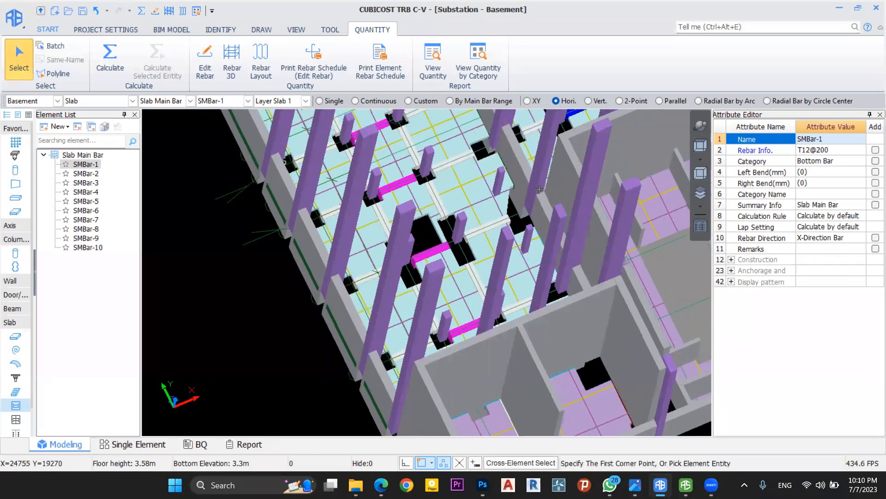
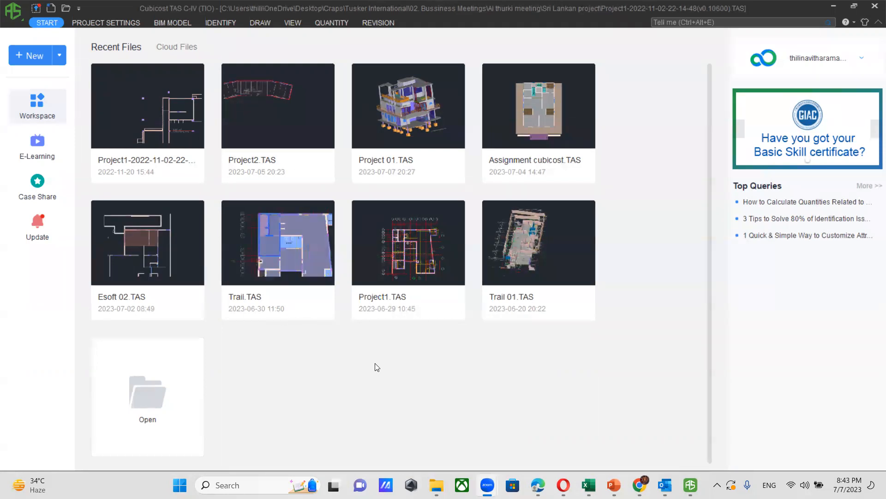
In Cubicost TAS, create a new metric project named Trail using the U.K. New Rules of Measurement (NRM2)
{"action": "left_click", "coordinate": [29, 53]}
{"action": "left_click", "coordinate": [272, 128]}
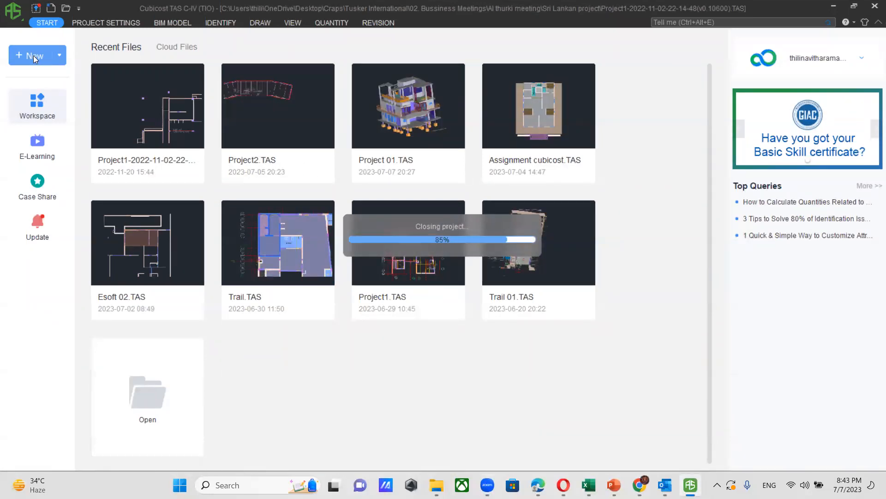
{"action": "left_click", "coordinate": [34, 57]}
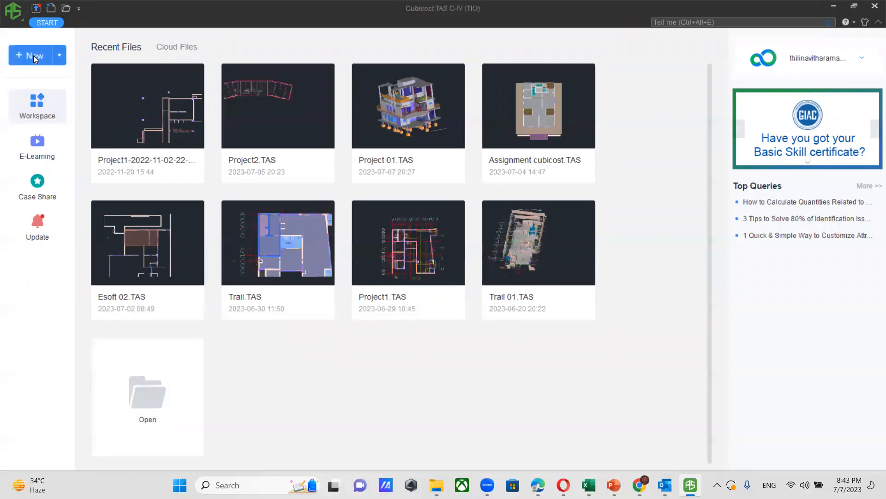
{"action": "double_click", "coordinate": [323, 180]}
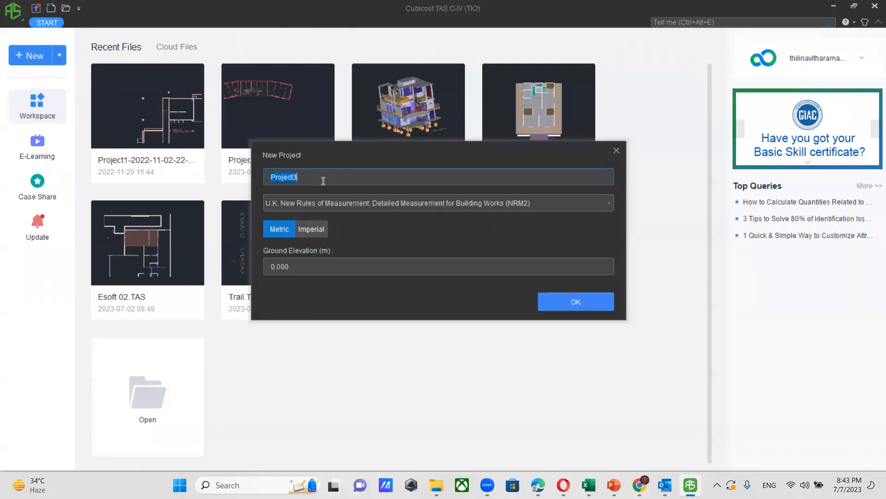
{"action": "type", "text": "T"}
{"action": "left_click", "coordinate": [600, 204]}
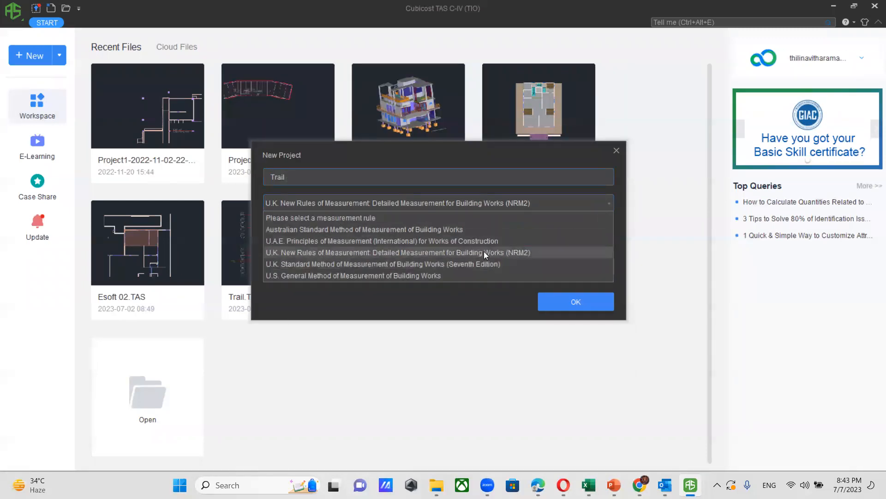
{"action": "left_click", "coordinate": [436, 250]}
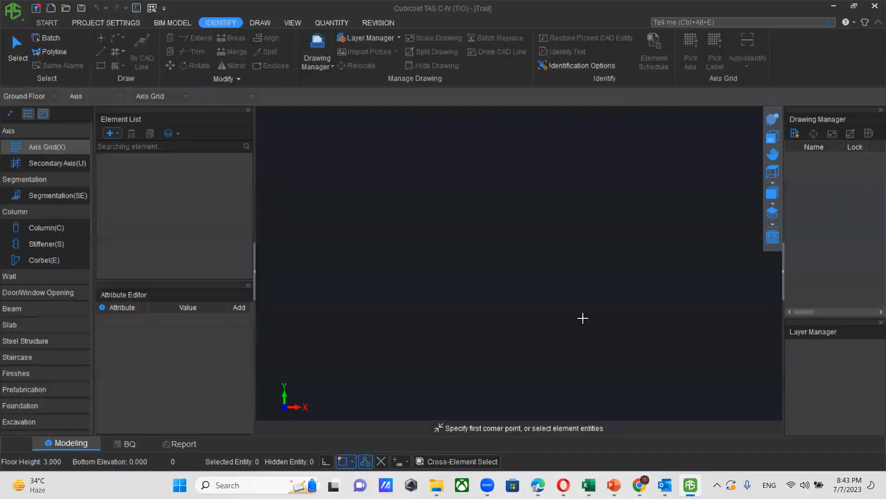
Add the drawing files 01. Structural Layout Plan, 02. Architecture Layout Plan & DoorWindow Schedule and 03. Pile Cap Details from the desktop project's Drawings folder
{"action": "left_click", "coordinate": [797, 133]}
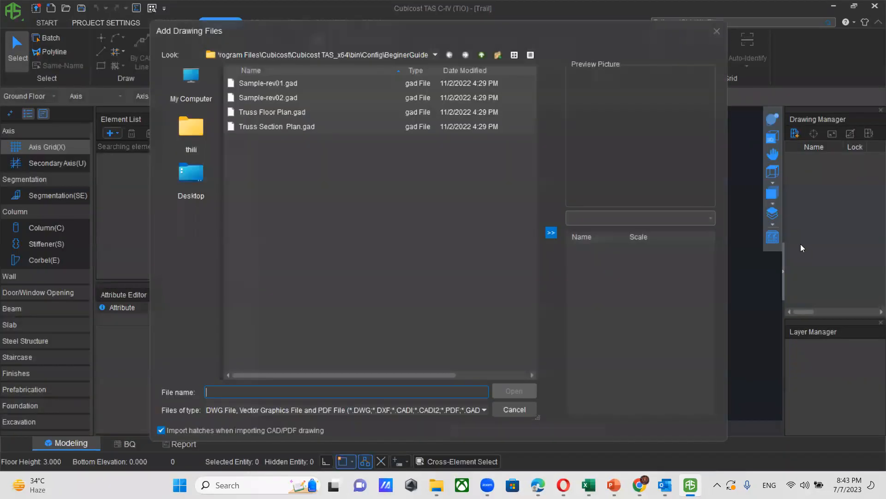
{"action": "left_click", "coordinate": [190, 178]}
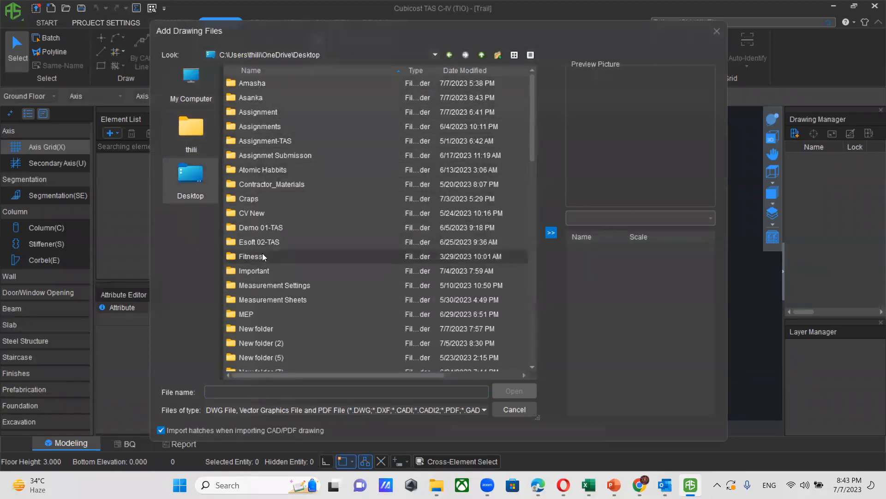
{"action": "double_click", "coordinate": [270, 330]}
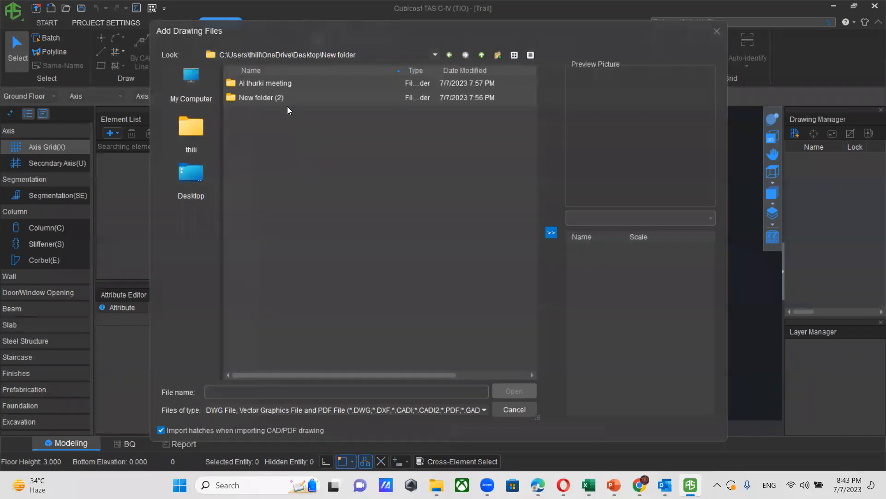
{"action": "double_click", "coordinate": [278, 86]}
{"action": "double_click", "coordinate": [277, 83]}
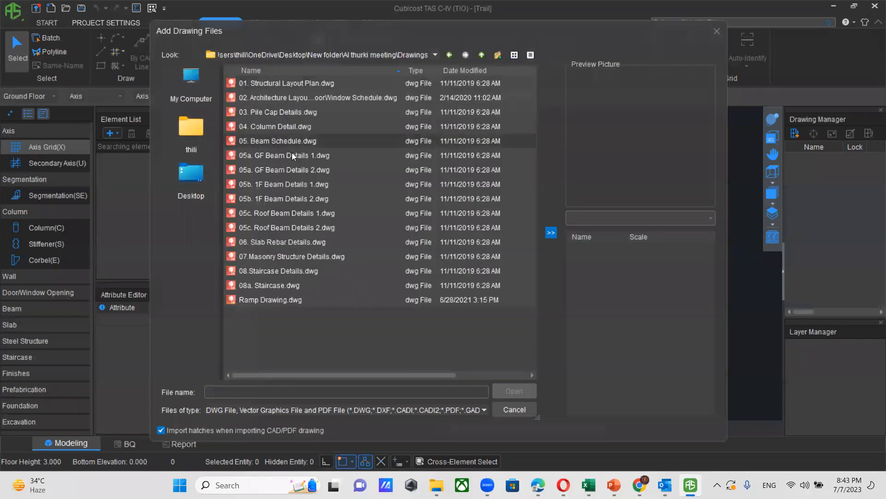
{"action": "left_click", "coordinate": [281, 84]}
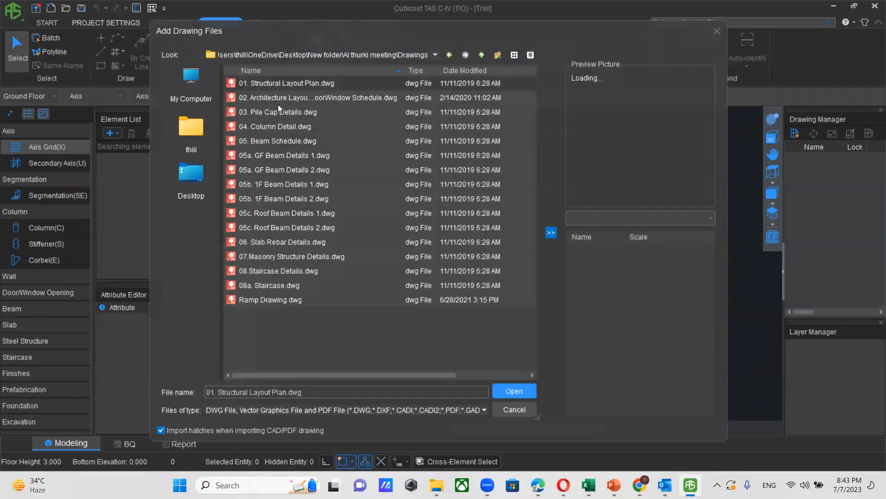
{"action": "left_click", "coordinate": [278, 104], "text": "ctrl"}
{"action": "left_click", "coordinate": [282, 112], "text": "ctrl"}
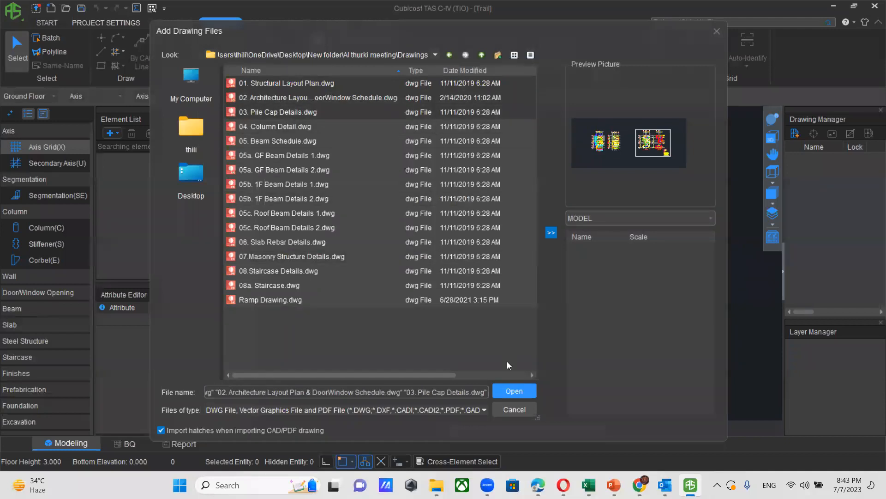
{"action": "left_click", "coordinate": [512, 391]}
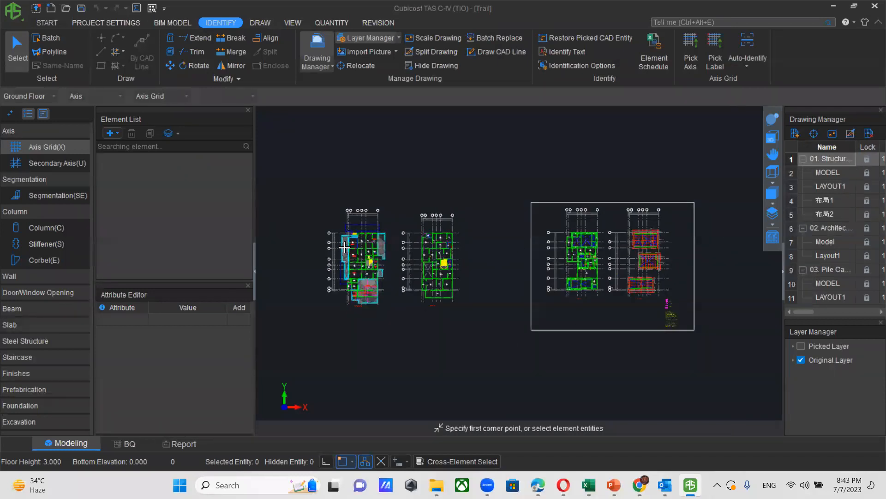
Split the ground floor plan out of the 01. Structural Layout Plan drawing, naming it from the plan's title text
{"action": "left_click", "coordinate": [850, 133]}
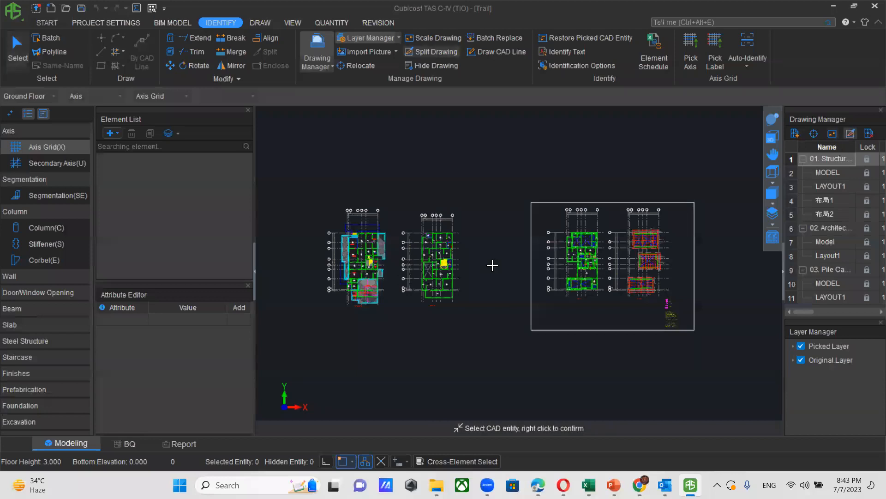
{"action": "mouse_move", "coordinate": [309, 200]}
{"action": "left_mouse_down"}
{"action": "mouse_move", "coordinate": [376, 235]}
{"action": "mouse_move", "coordinate": [392, 326]}
{"action": "left_mouse_up"}
{"action": "right_click", "coordinate": [463, 334]}
{"action": "scroll", "coordinate": [346, 312], "scroll_direction": "up", "scroll_amount": 5}
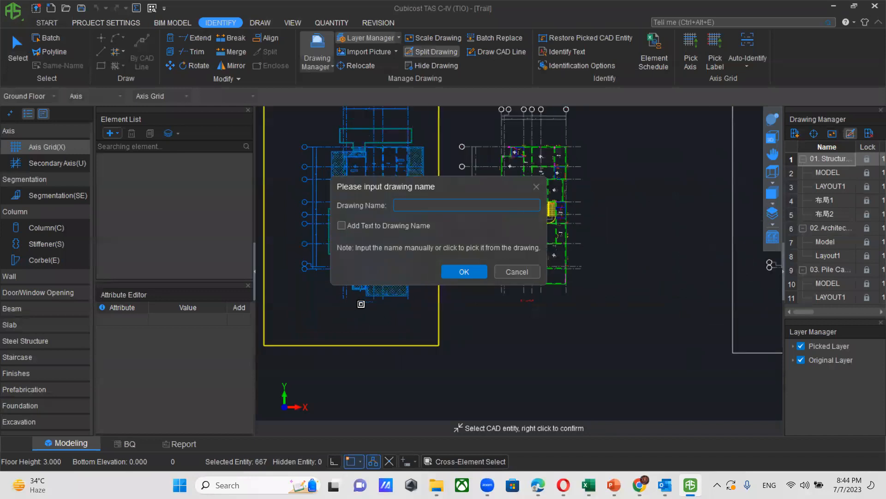
{"action": "left_click", "coordinate": [362, 301]}
{"action": "left_click", "coordinate": [464, 271]}
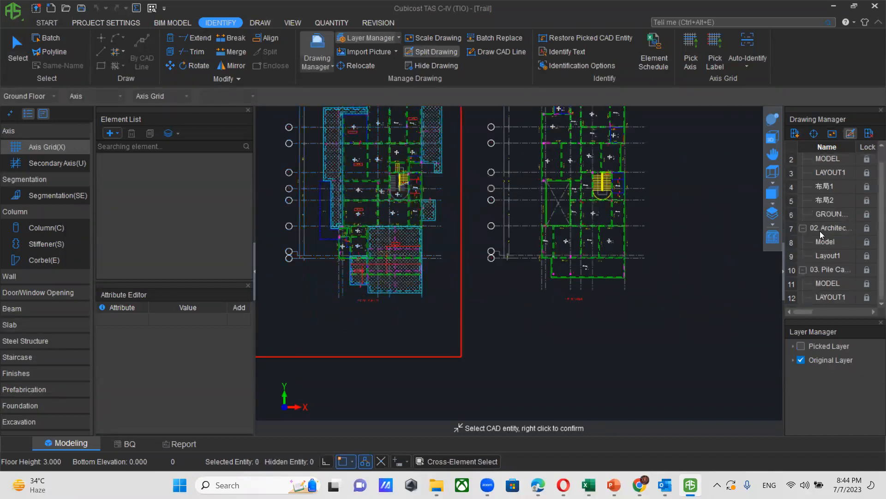
Open the 02. Architecture Layout Plan drawing and split out its ground floor sheet as GROUND FLOOR PLAN, using the title text
{"action": "double_click", "coordinate": [831, 229]}
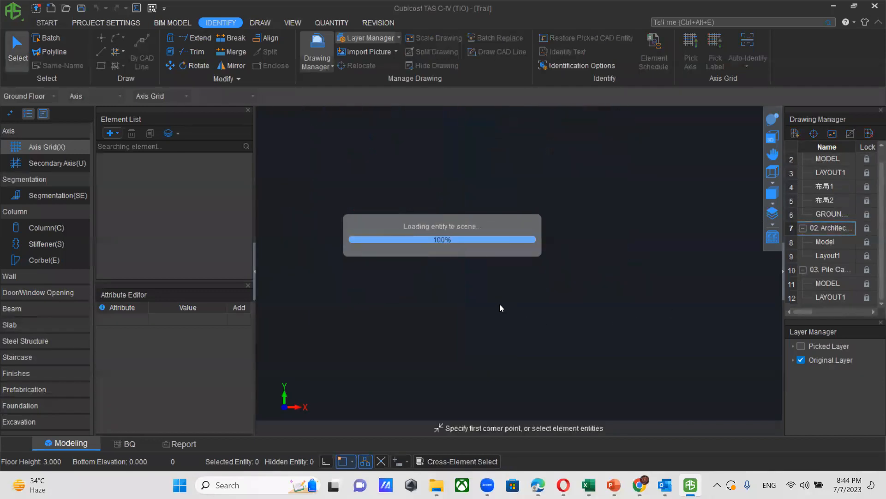
{"action": "scroll", "coordinate": [498, 303], "scroll_direction": "down", "scroll_amount": 5}
{"action": "left_click", "coordinate": [850, 134]}
{"action": "mouse_move", "coordinate": [349, 152]}
{"action": "left_mouse_down"}
{"action": "mouse_move", "coordinate": [469, 333]}
{"action": "mouse_move", "coordinate": [501, 397]}
{"action": "mouse_move", "coordinate": [494, 392]}
{"action": "left_mouse_up"}
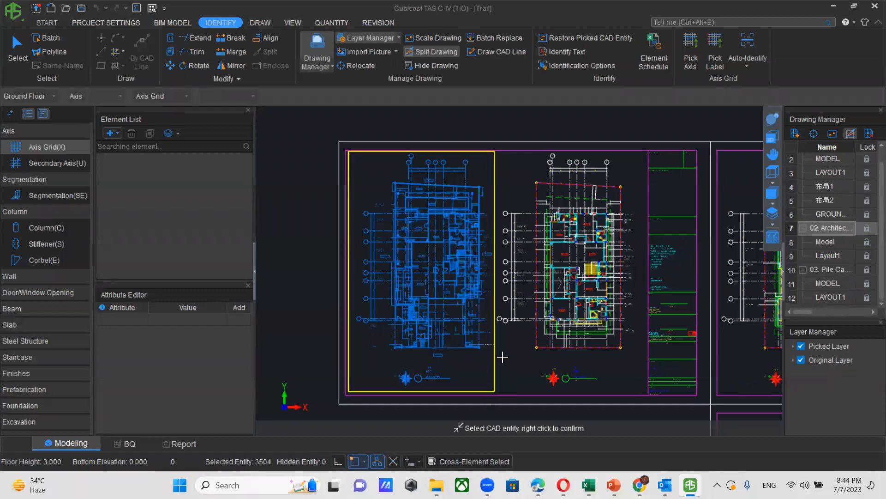
{"action": "right_click", "coordinate": [505, 353]}
{"action": "scroll", "coordinate": [428, 373], "scroll_direction": "up", "scroll_amount": 3}
{"action": "left_click", "coordinate": [448, 383]}
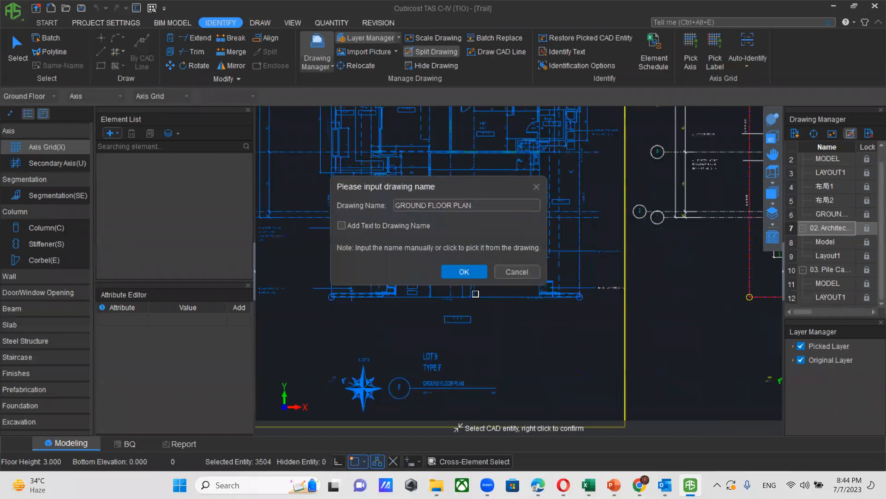
{"action": "left_click", "coordinate": [474, 274]}
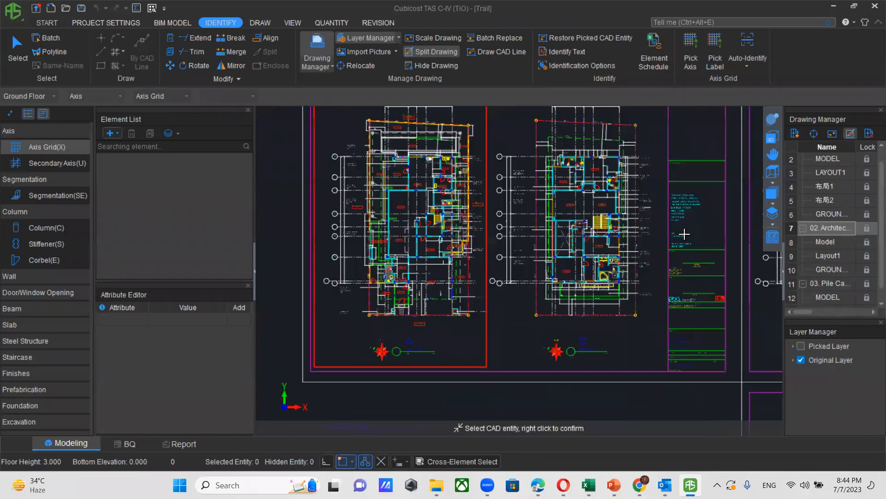
Open the split structural ground floor drawing and examine its grid lines and axis bubbles
{"action": "double_click", "coordinate": [826, 217]}
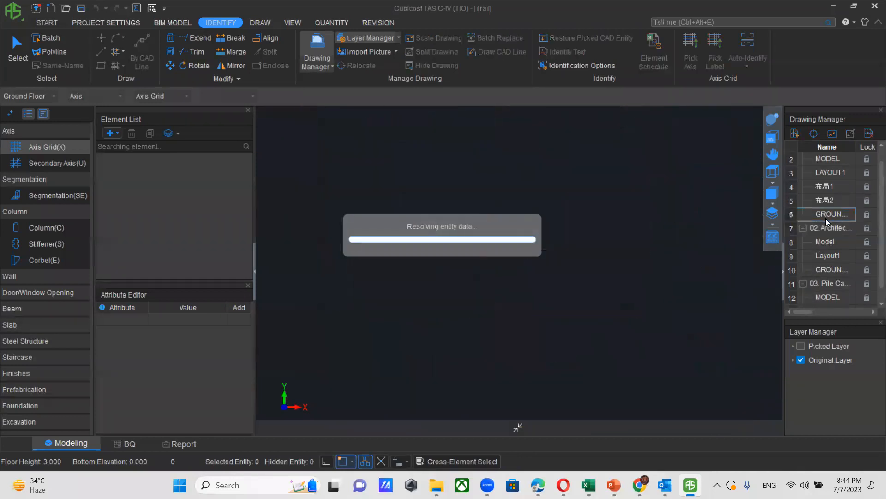
{"action": "scroll", "coordinate": [410, 277], "scroll_direction": "down", "scroll_amount": 3}
{"action": "middle_click_drag", "start_coordinate": [517, 340], "coordinate": [482, 305]}
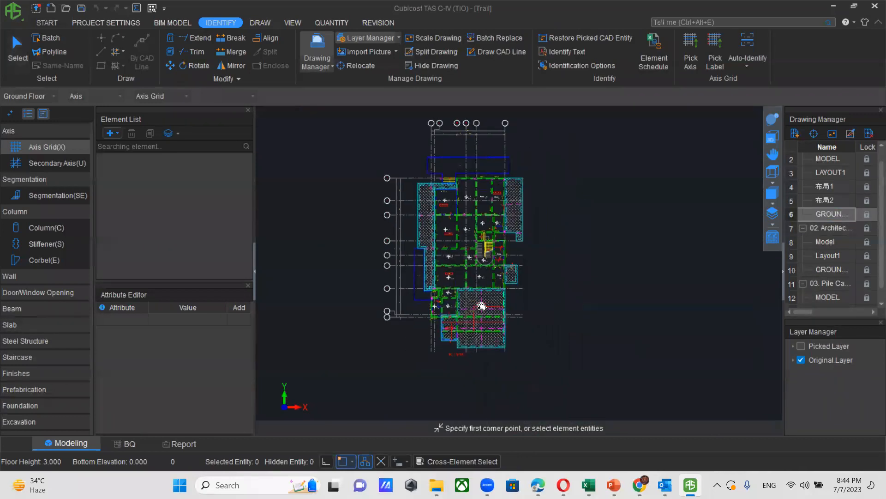
{"action": "scroll", "coordinate": [457, 242], "scroll_direction": "up", "scroll_amount": 2}
{"action": "middle_click_drag", "start_coordinate": [376, 236], "coordinate": [418, 278]}
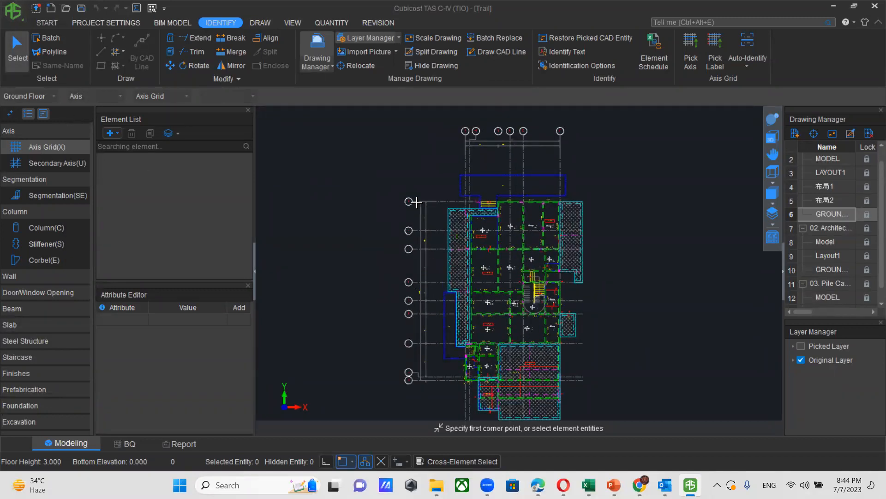
{"action": "scroll", "coordinate": [436, 220], "scroll_direction": "up", "scroll_amount": 4}
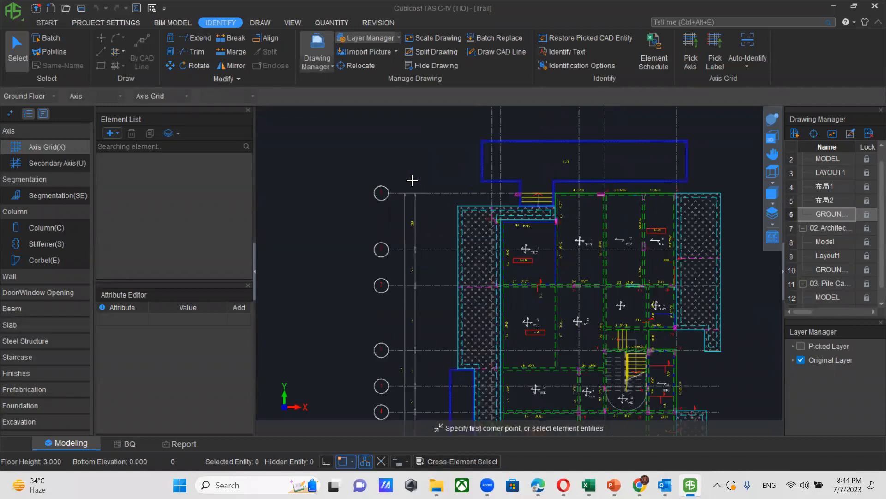
{"action": "scroll", "coordinate": [412, 180], "scroll_direction": "down", "scroll_amount": 1}
{"action": "scroll", "coordinate": [415, 216], "scroll_direction": "down", "scroll_amount": 1}
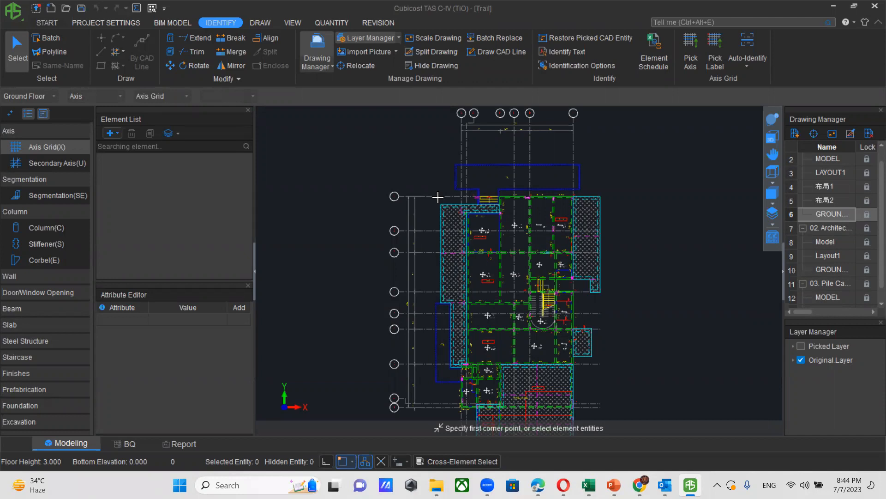
{"action": "scroll", "coordinate": [460, 195], "scroll_direction": "up", "scroll_amount": 2}
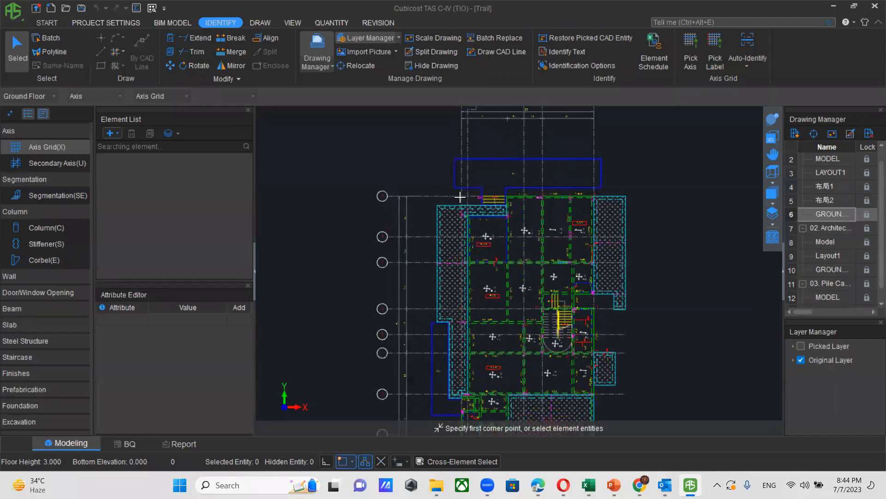
{"action": "scroll", "coordinate": [388, 256], "scroll_direction": "down", "scroll_amount": 2}
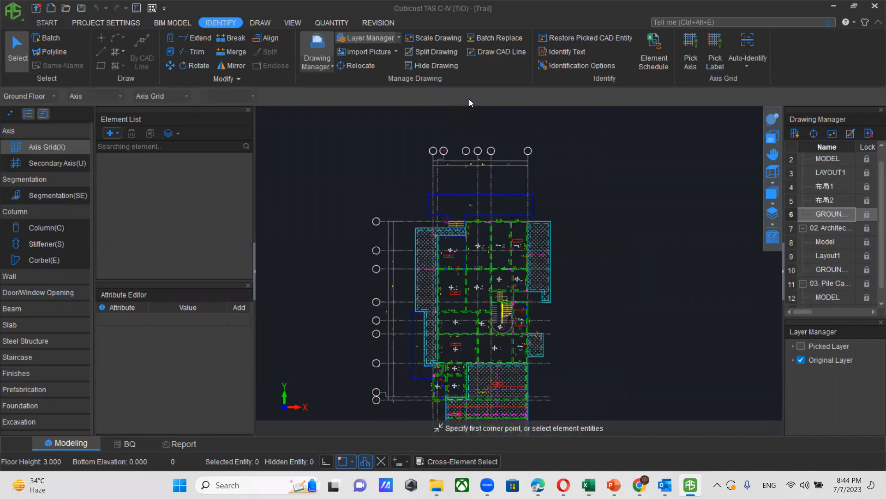
Pick the axis lines and axis labels by layer on the structural ground floor plan and auto-identify the axis grid
{"action": "left_click", "coordinate": [689, 47]}
{"action": "scroll", "coordinate": [393, 217], "scroll_direction": "up", "scroll_amount": 3}
{"action": "left_click", "coordinate": [417, 226]}
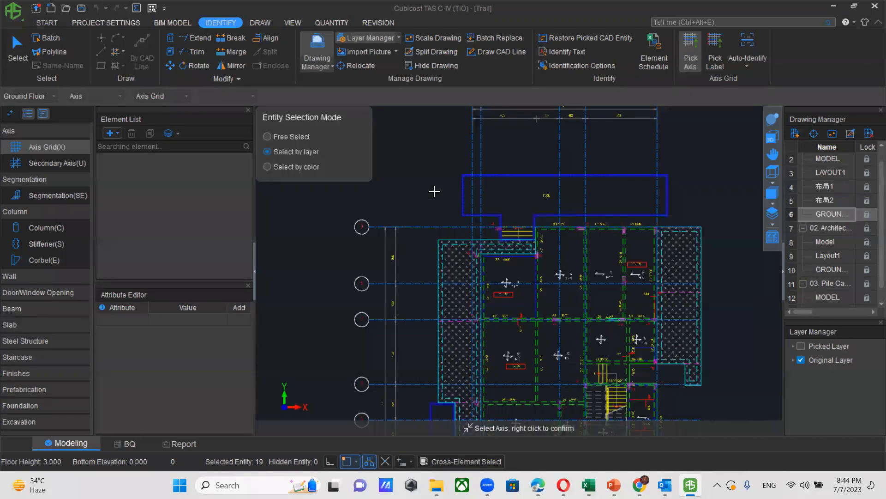
{"action": "right_click", "coordinate": [434, 192]}
{"action": "scroll", "coordinate": [403, 238], "scroll_direction": "up", "scroll_amount": 1}
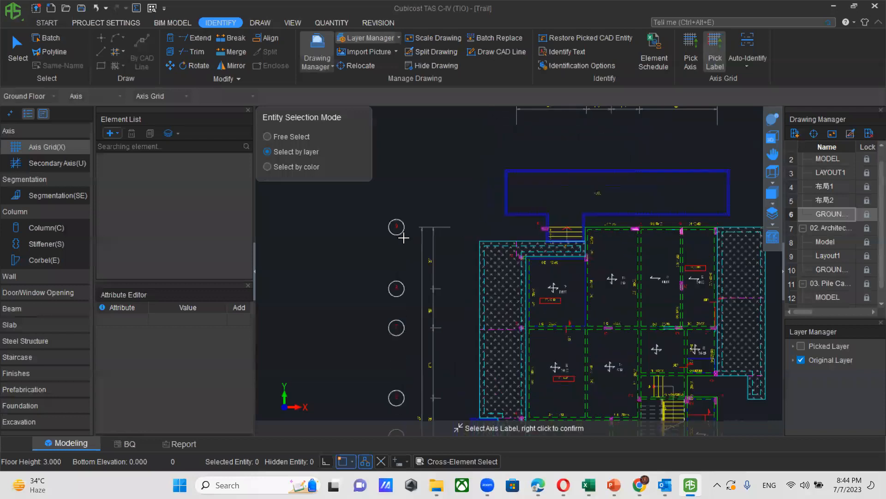
{"action": "scroll", "coordinate": [398, 228], "scroll_direction": "up", "scroll_amount": 1}
{"action": "key", "text": "Escape"}
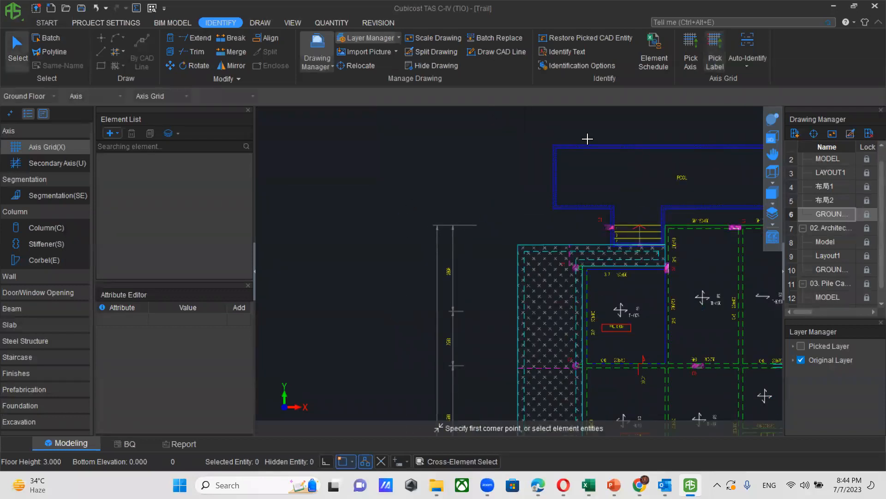
{"action": "scroll", "coordinate": [491, 297], "scroll_direction": "down", "scroll_amount": 4}
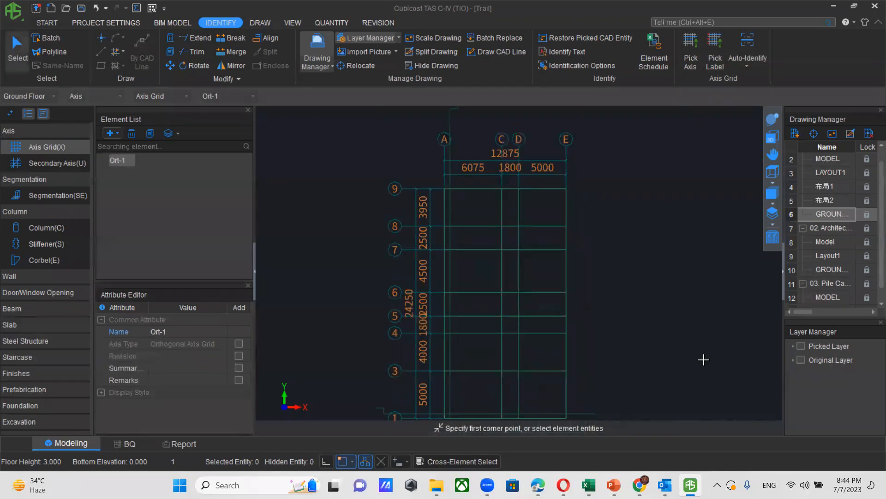
Turn on the original and picked CAD layers to compare the drawing with the identified axis grid
{"action": "left_click", "coordinate": [801, 359]}
{"action": "left_click", "coordinate": [801, 346]}
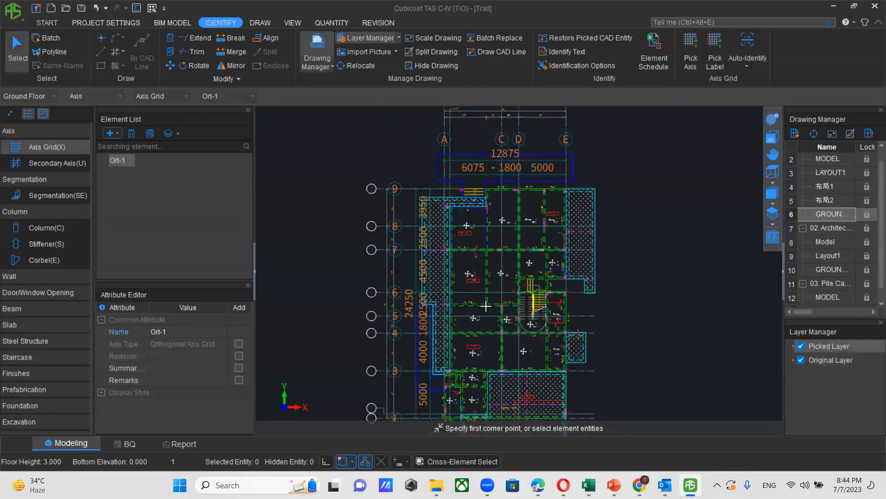
{"action": "scroll", "coordinate": [474, 289], "scroll_direction": "down", "scroll_amount": 1}
Open the architectural ground floor plan and relocate it from its axis A and 9 intersection onto the same intersection of the grid
{"action": "double_click", "coordinate": [828, 270]}
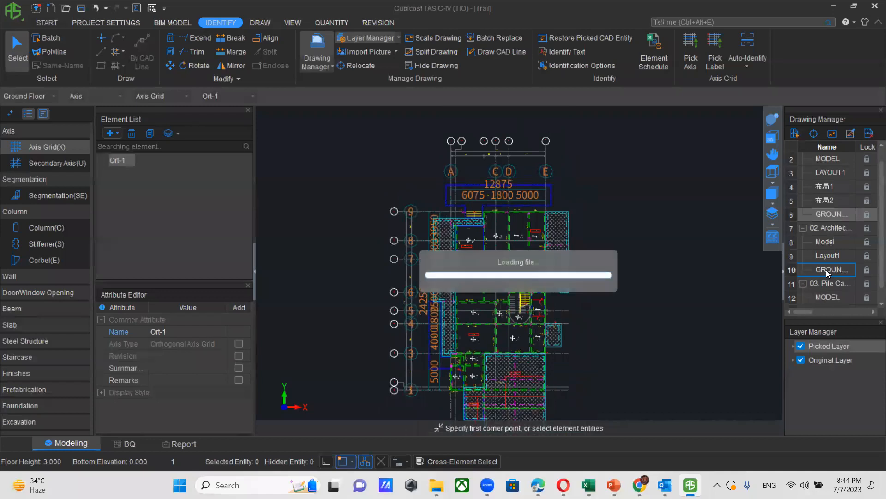
{"action": "left_click", "coordinate": [813, 133]}
{"action": "scroll", "coordinate": [508, 166], "scroll_direction": "up", "scroll_amount": 6}
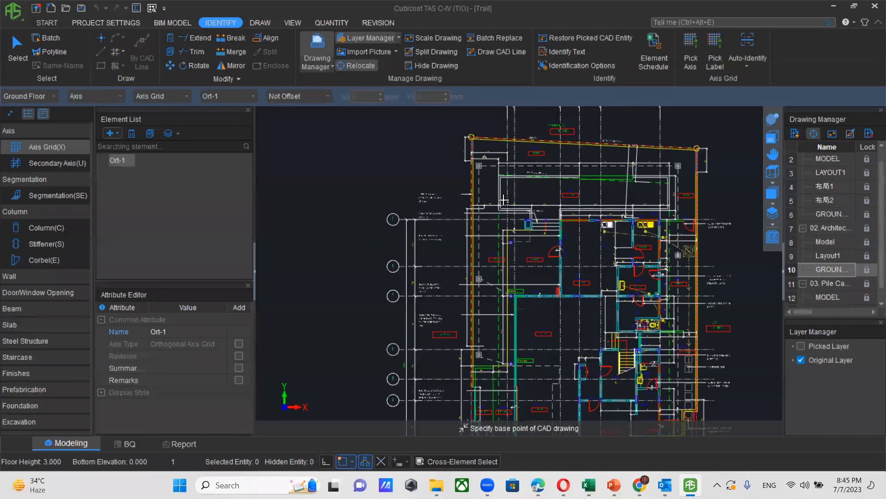
{"action": "scroll", "coordinate": [506, 212], "scroll_direction": "up", "scroll_amount": 3}
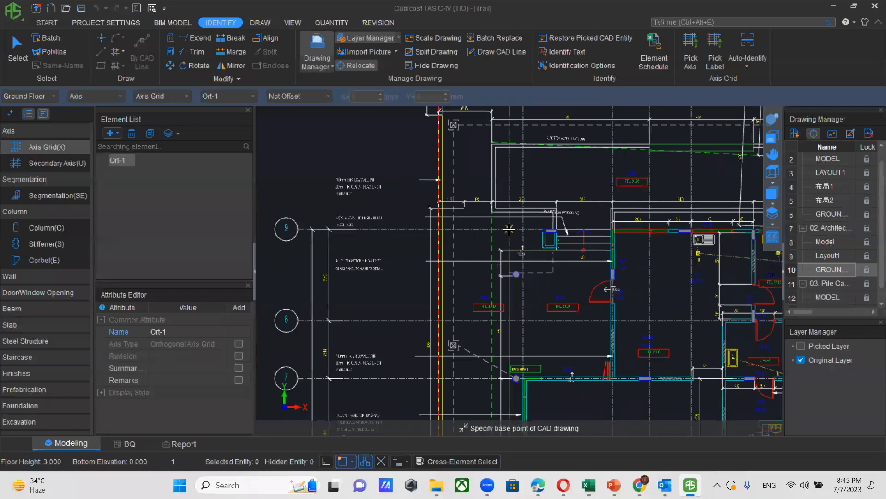
{"action": "left_click", "coordinate": [509, 229]}
{"action": "scroll", "coordinate": [501, 202], "scroll_direction": "down", "scroll_amount": 8}
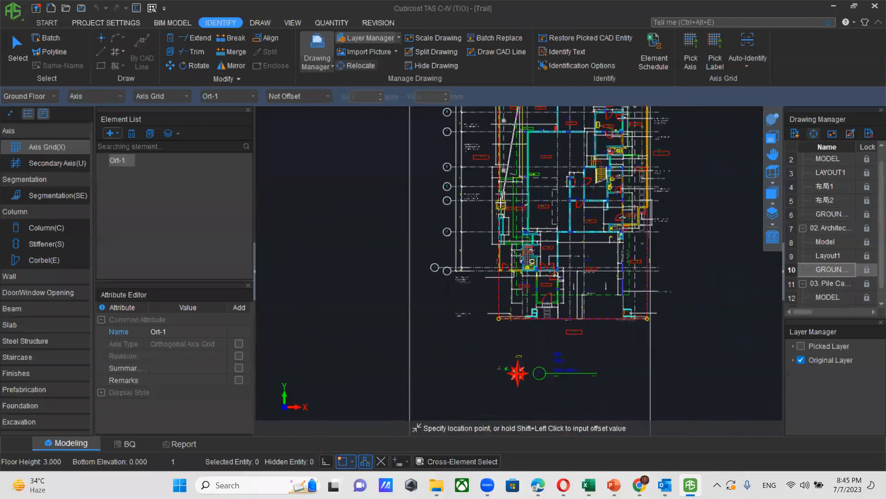
{"action": "scroll", "coordinate": [481, 323], "scroll_direction": "up", "scroll_amount": 6}
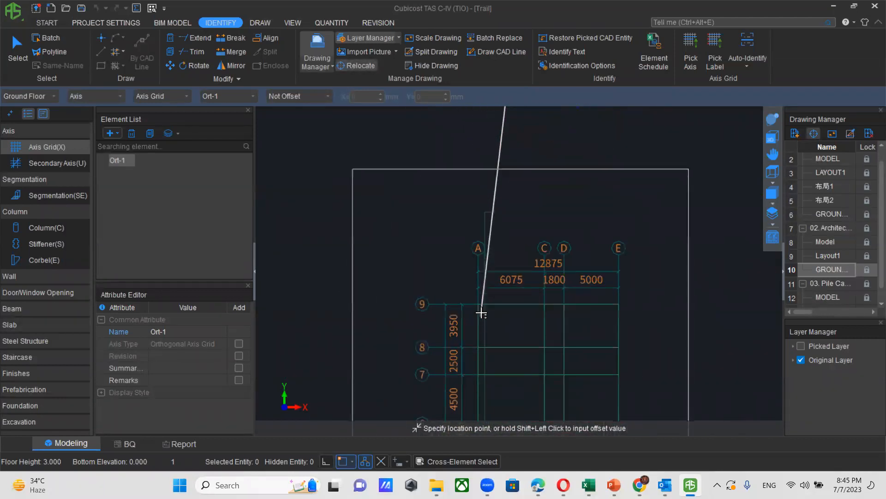
{"action": "left_click", "coordinate": [478, 304]}
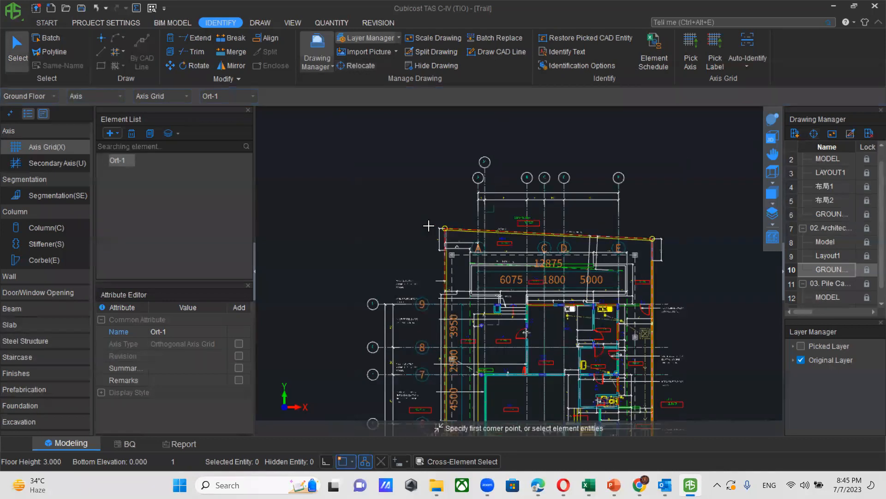
{"action": "scroll", "coordinate": [429, 226], "scroll_direction": "down", "scroll_amount": 6}
{"action": "scroll", "coordinate": [436, 270], "scroll_direction": "up", "scroll_amount": 7}
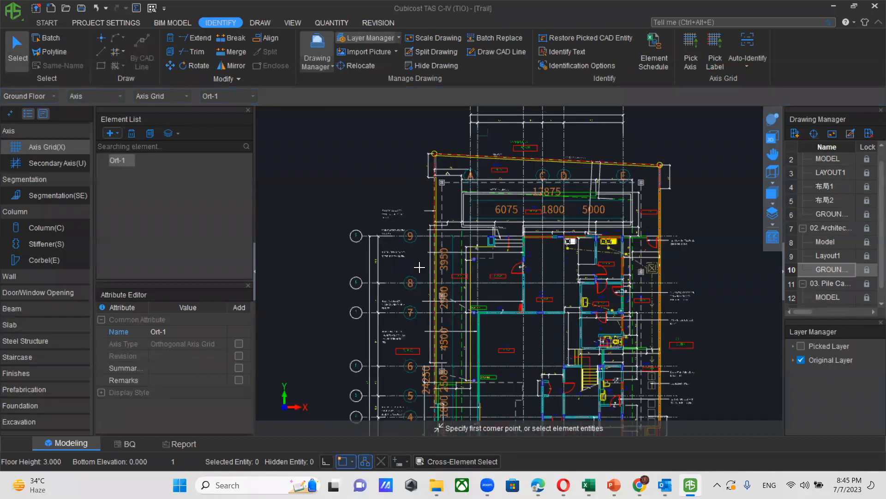
{"action": "scroll", "coordinate": [480, 257], "scroll_direction": "down", "scroll_amount": 2}
Return to the structural ground floor drawing and open the project settings
{"action": "left_click", "coordinate": [829, 215]}
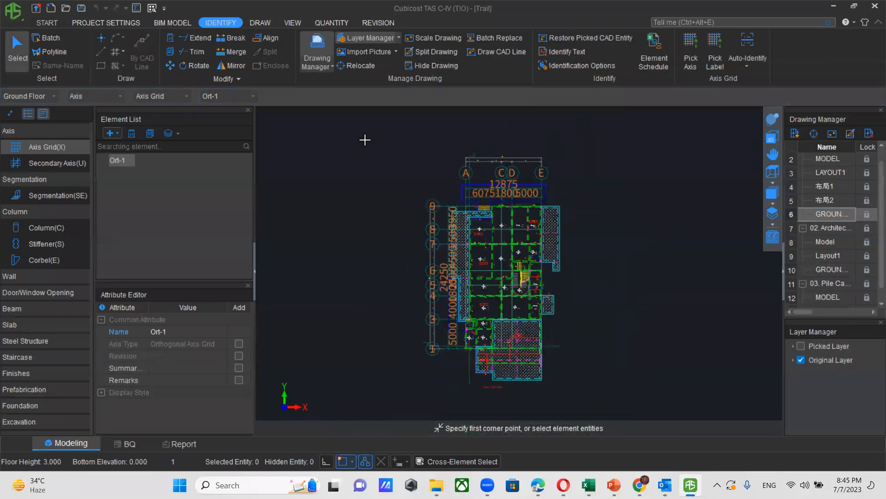
{"action": "left_click", "coordinate": [113, 23]}
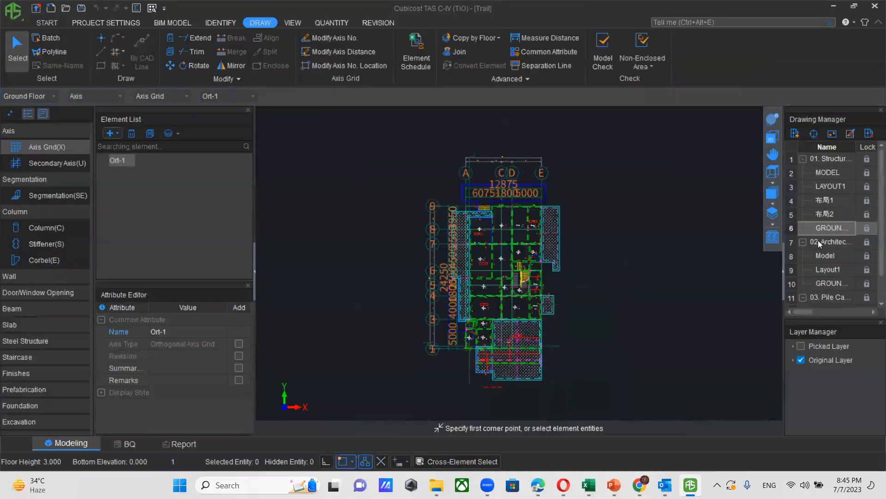
Open the full architectural drawing and examine the floor levels and floor-to-floor heights on the building elevation
{"action": "left_click", "coordinate": [821, 244]}
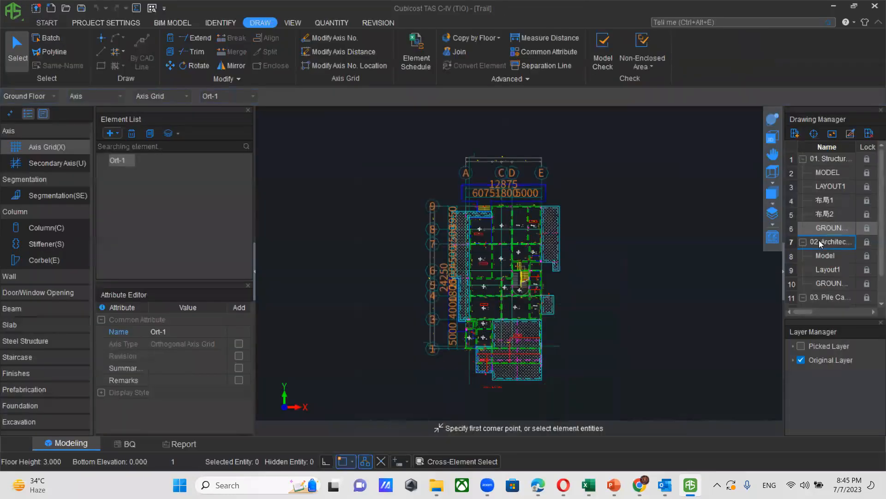
{"action": "double_click", "coordinate": [820, 244]}
{"action": "left_click", "coordinate": [725, 281]}
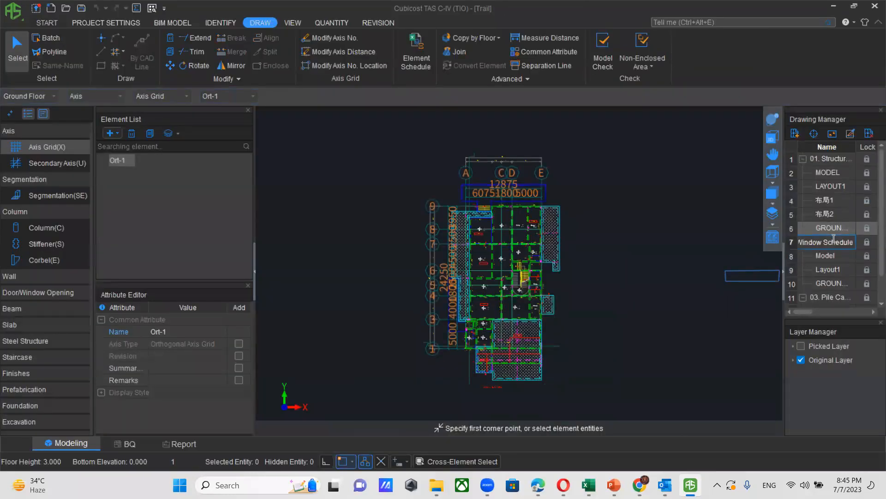
{"action": "left_click", "coordinate": [835, 259]}
{"action": "double_click", "coordinate": [835, 245]}
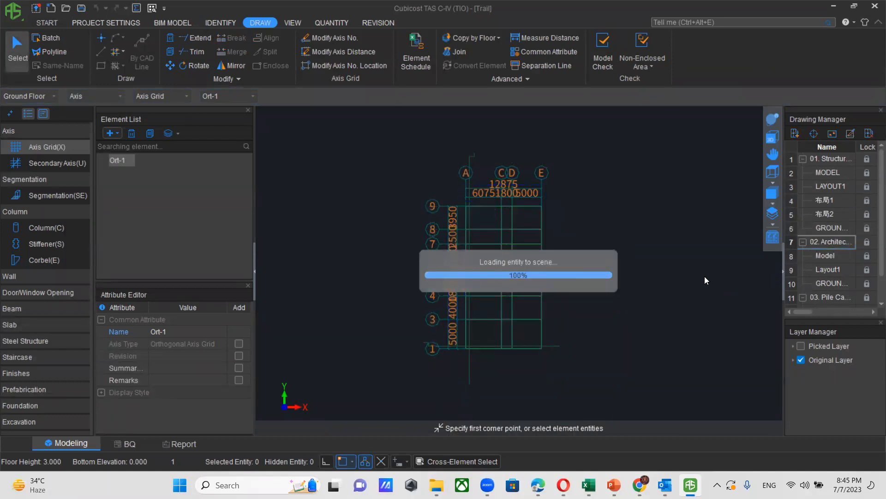
{"action": "scroll", "coordinate": [561, 235], "scroll_direction": "up", "scroll_amount": 4}
{"action": "middle_click_drag", "start_coordinate": [609, 402], "coordinate": [456, 350]}
{"action": "scroll", "coordinate": [456, 349], "scroll_direction": "up", "scroll_amount": 8}
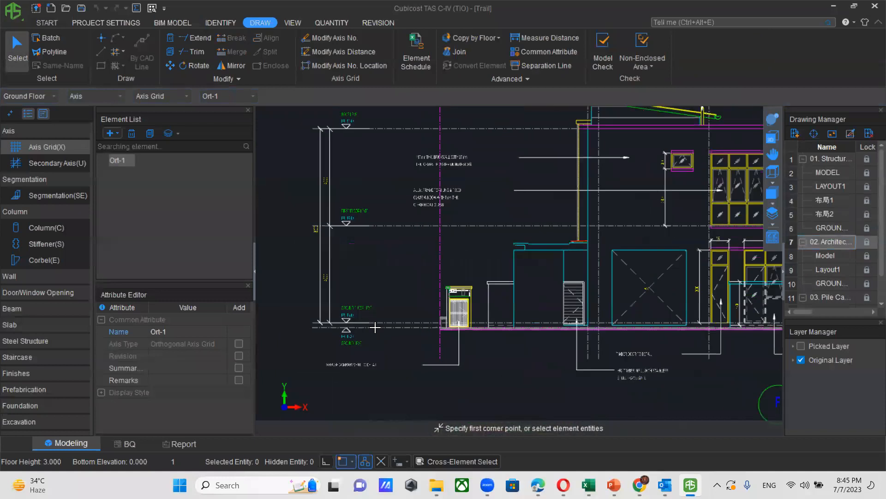
{"action": "middle_click_drag", "start_coordinate": [367, 181], "coordinate": [389, 314]}
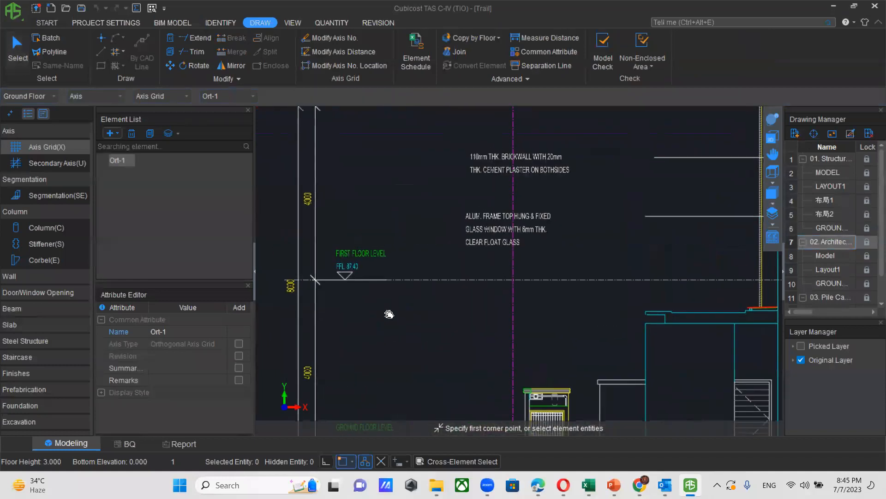
{"action": "scroll", "coordinate": [597, 301], "scroll_direction": "down", "scroll_amount": 10}
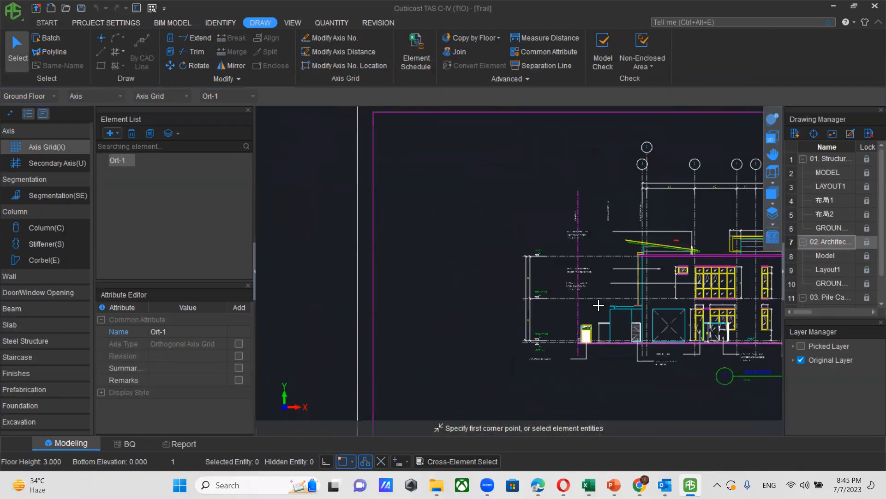
Reopen the structural ground floor plan and set the Ground Floor and 1st Floor heights to 4 m in the floor settings
{"action": "double_click", "coordinate": [811, 227]}
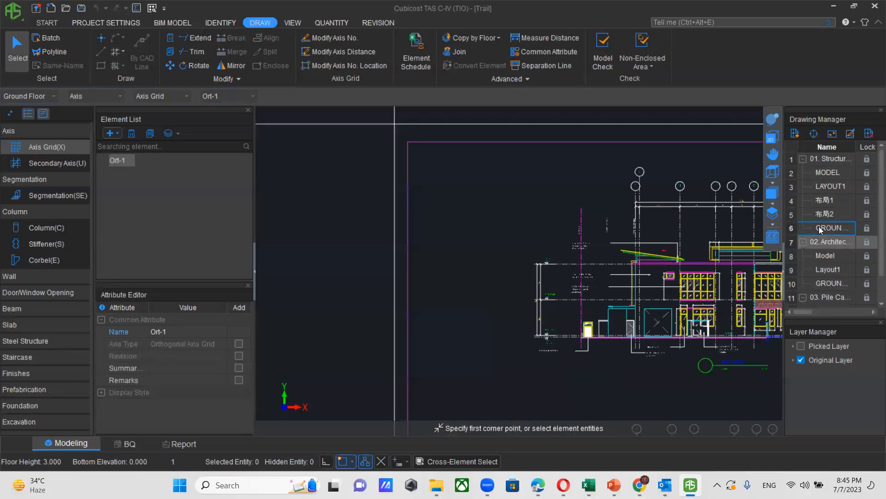
{"action": "left_click", "coordinate": [107, 22]}
{"action": "left_click", "coordinate": [65, 49]}
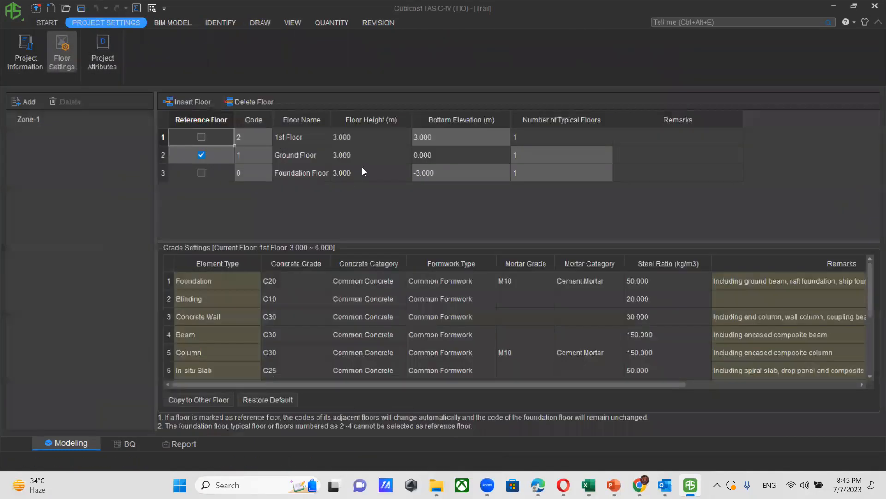
{"action": "left_click", "coordinate": [360, 154]}
{"action": "type", "text": "4"}
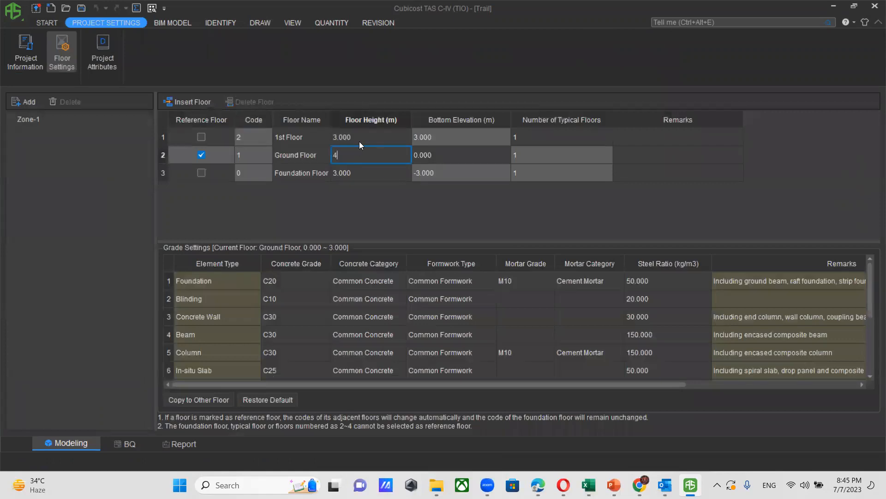
{"action": "left_click", "coordinate": [359, 132]}
{"action": "type", "text": "4"}
{"action": "key", "text": "Return"}
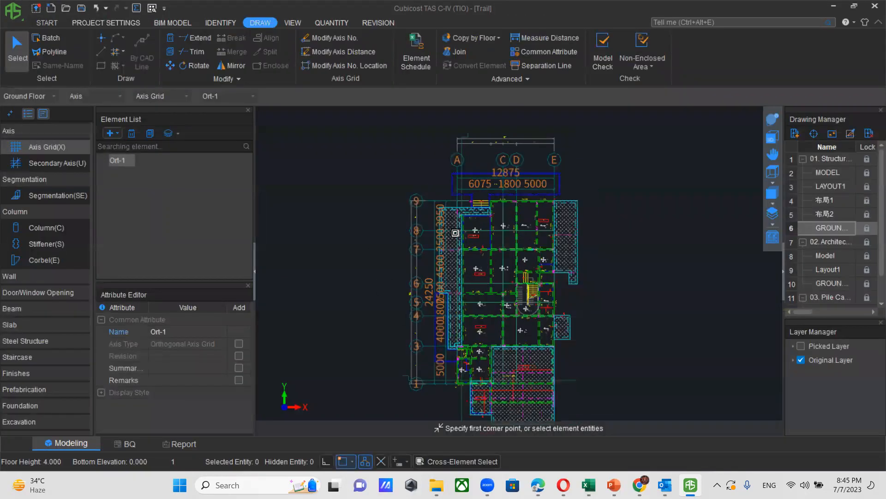
Choose Column as the element type to identify from the structural ground floor plan
{"action": "scroll", "coordinate": [454, 233], "scroll_direction": "up", "scroll_amount": 5}
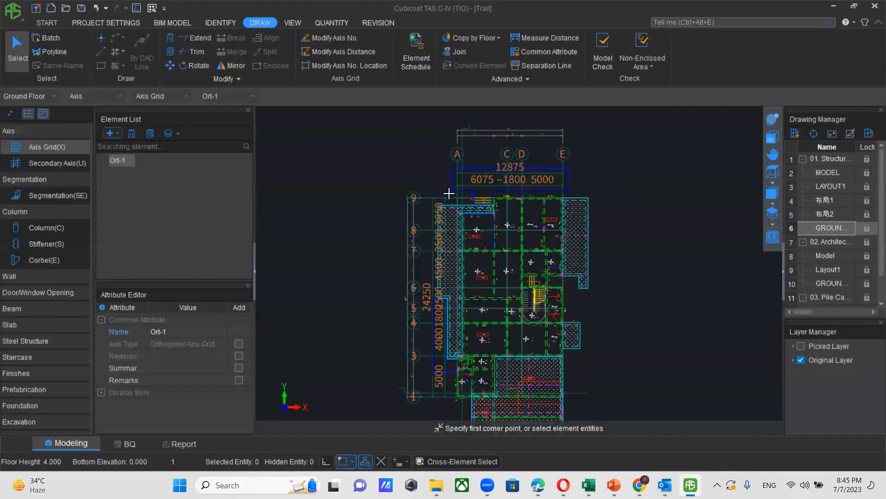
{"action": "scroll", "coordinate": [468, 215], "scroll_direction": "up", "scroll_amount": 3}
{"action": "scroll", "coordinate": [457, 305], "scroll_direction": "down", "scroll_amount": 3}
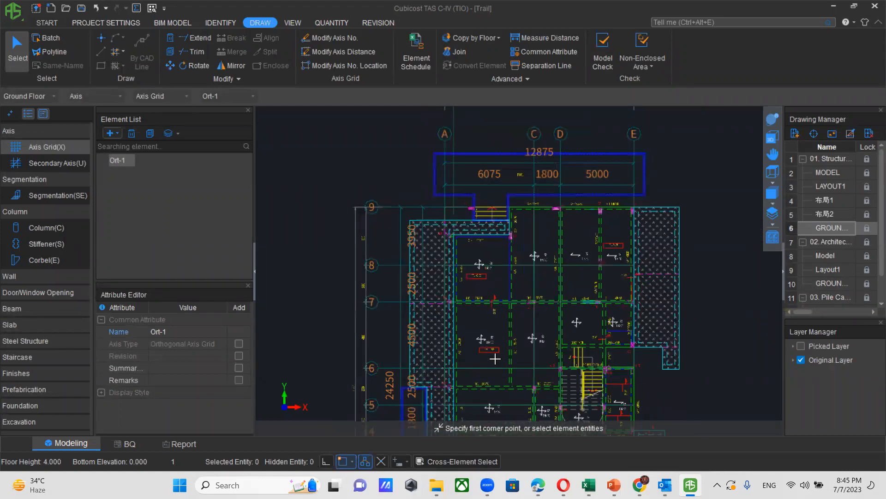
{"action": "middle_click_drag", "start_coordinate": [495, 358], "coordinate": [486, 323]}
{"action": "scroll", "coordinate": [492, 244], "scroll_direction": "down", "scroll_amount": 2}
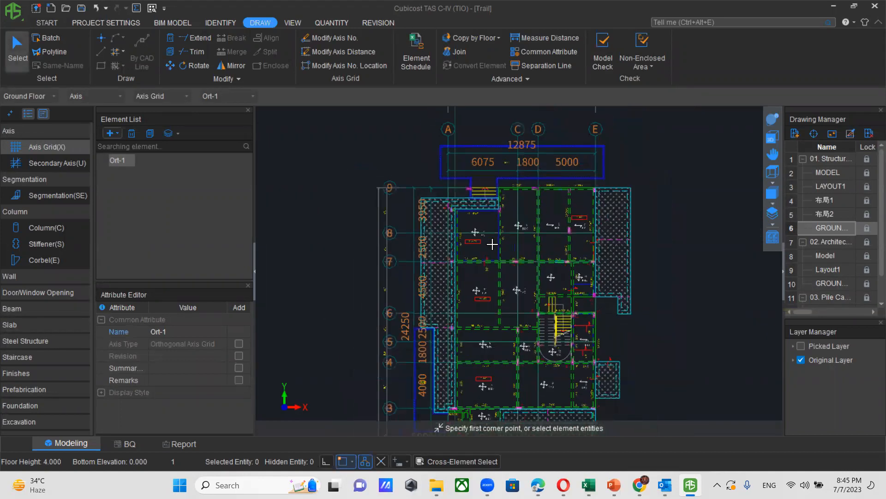
{"action": "left_click", "coordinate": [45, 228]}
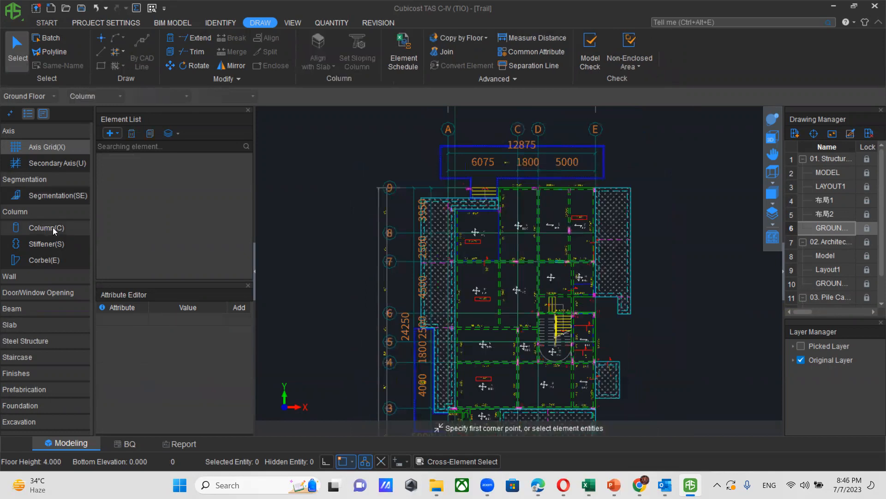
{"action": "left_click", "coordinate": [216, 23]}
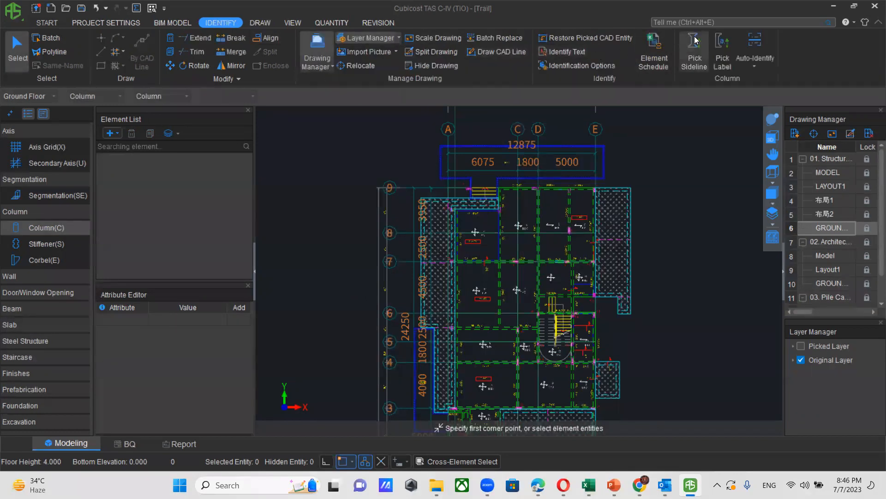
Try to pick the column sidelines and labels by layer and auto-identify the columns, and undo the identification
{"action": "left_click", "coordinate": [695, 52]}
{"action": "scroll", "coordinate": [472, 210], "scroll_direction": "up", "scroll_amount": 6}
{"action": "scroll", "coordinate": [460, 156], "scroll_direction": "up", "scroll_amount": 6}
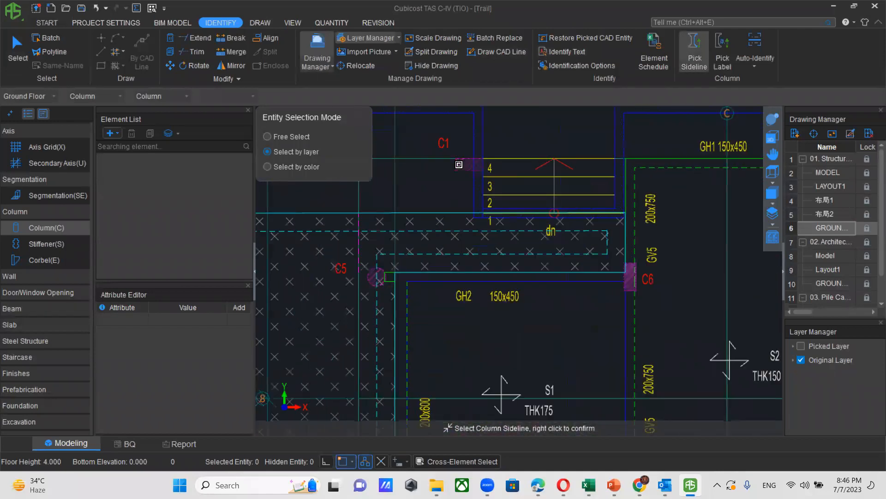
{"action": "key", "text": "Escape"}
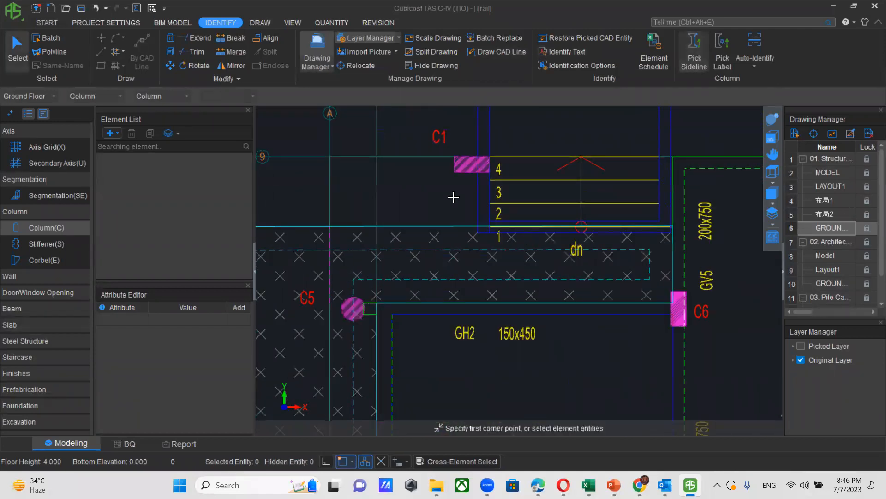
{"action": "left_click", "coordinate": [723, 51]}
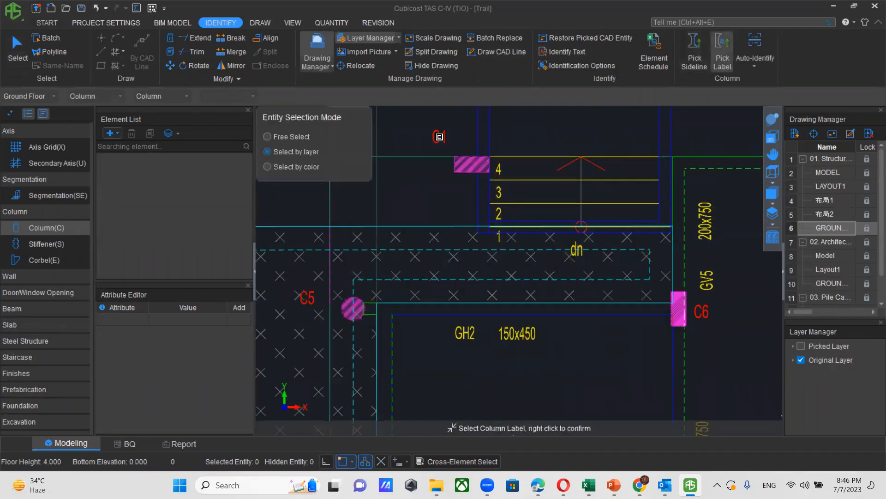
{"action": "right_click", "coordinate": [421, 185]}
{"action": "left_click", "coordinate": [761, 43]}
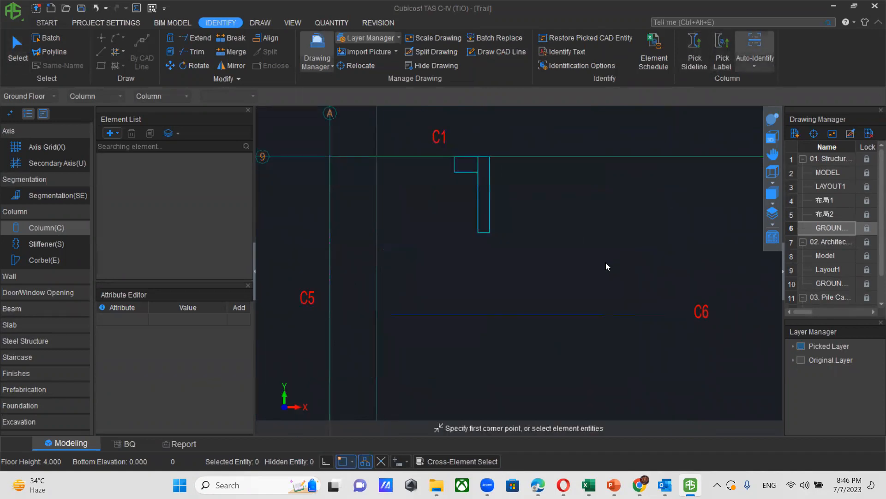
{"action": "left_click", "coordinate": [505, 263]}
{"action": "scroll", "coordinate": [483, 220], "scroll_direction": "down", "scroll_amount": 4}
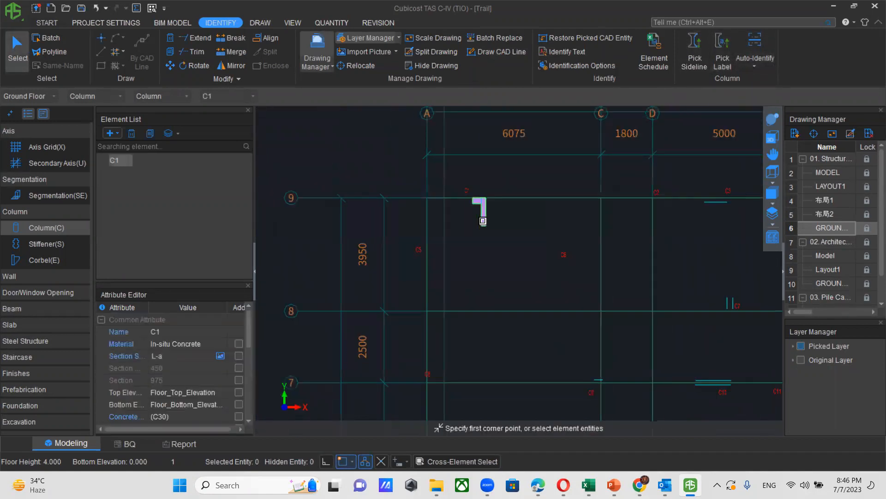
{"action": "key", "text": "ctrl+z"}
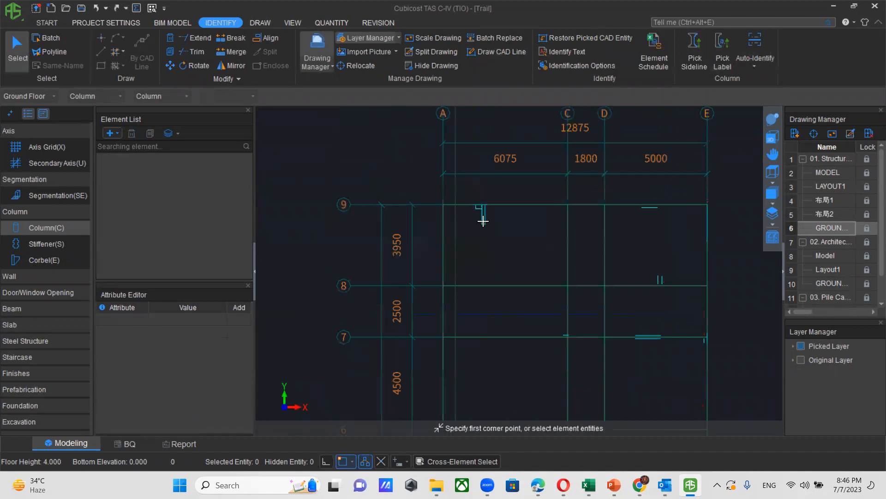
Turn on the picked and original CAD layers to show the complete structural ground floor plan
{"action": "left_click", "coordinate": [801, 360]}
{"action": "left_click", "coordinate": [801, 345]}
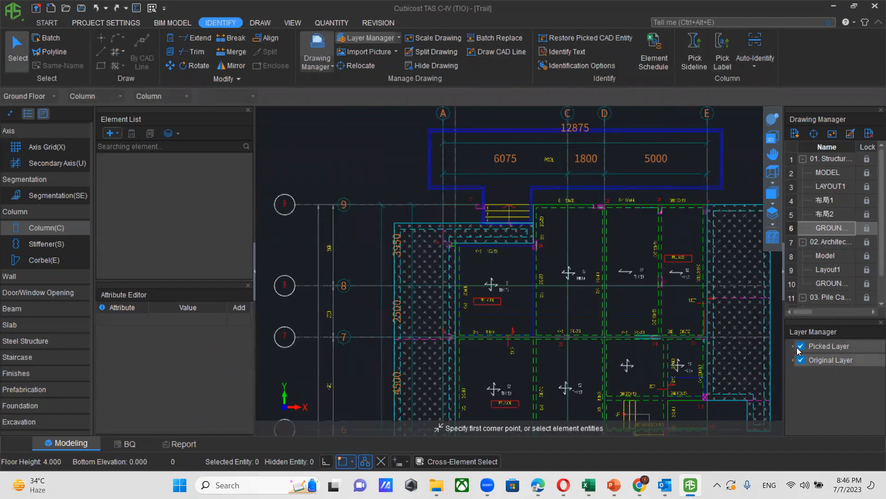
{"action": "scroll", "coordinate": [595, 251], "scroll_direction": "up", "scroll_amount": 2}
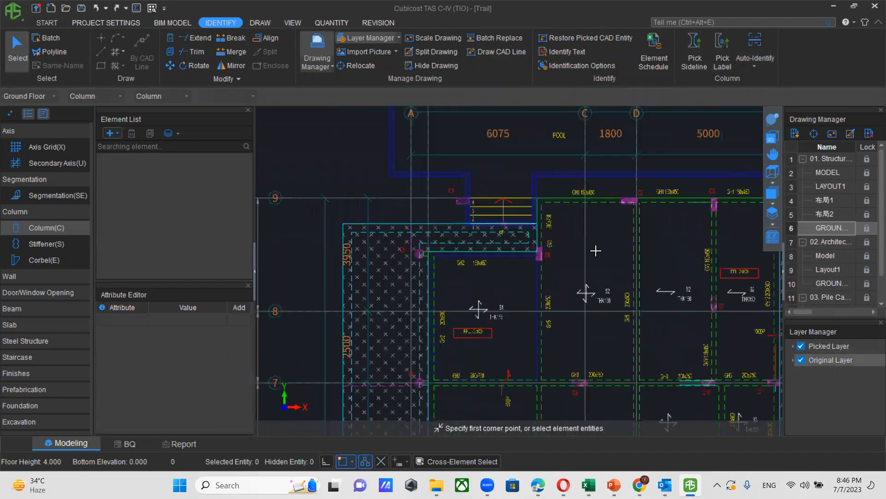
{"action": "left_click", "coordinate": [801, 360]}
{"action": "left_click", "coordinate": [801, 347]}
{"action": "left_click", "coordinate": [801, 360]}
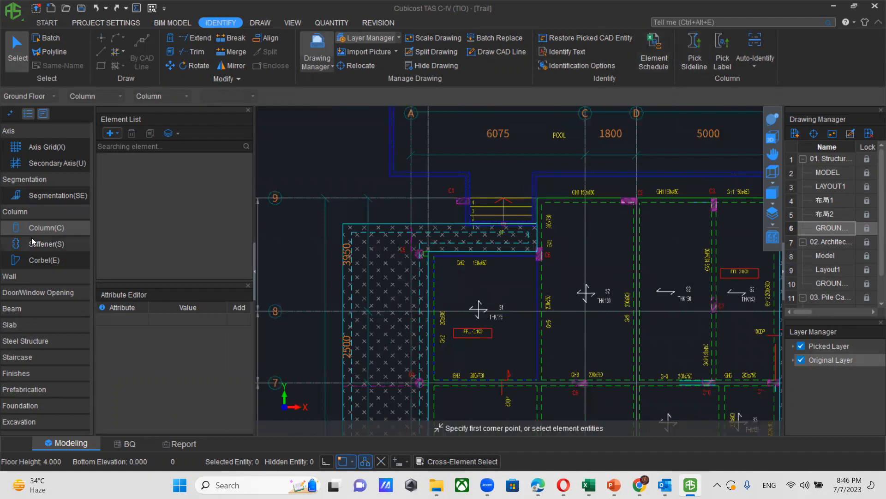
Try to pick the column sidelines by layer from the outline of column C1 near axis 9
{"action": "left_click", "coordinate": [688, 58]}
{"action": "scroll", "coordinate": [443, 198], "scroll_direction": "up", "scroll_amount": 6}
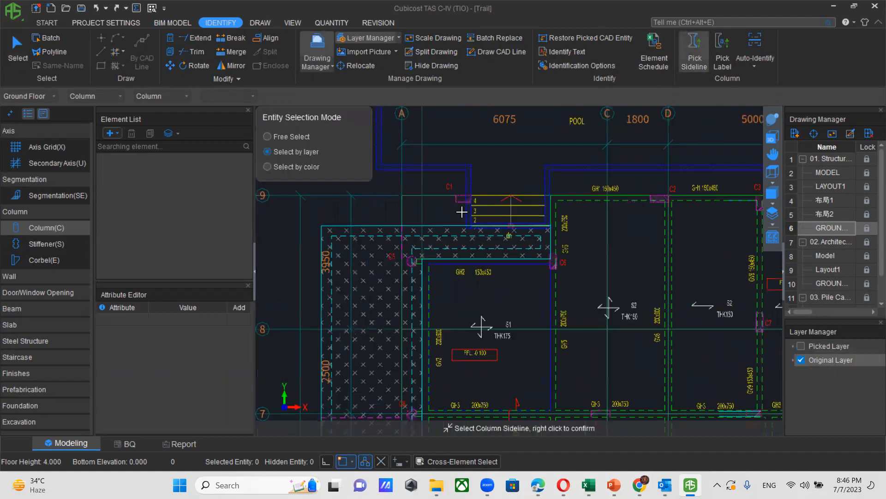
{"action": "scroll", "coordinate": [443, 198], "scroll_direction": "up", "scroll_amount": 3}
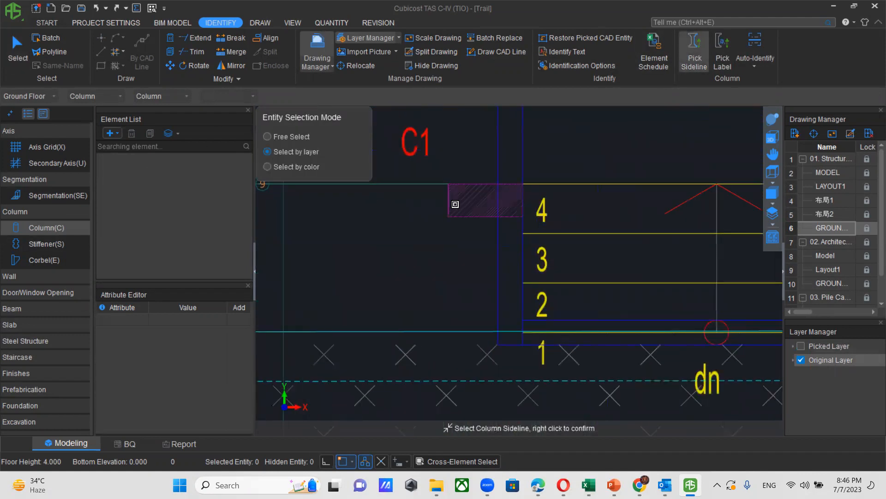
{"action": "left_click", "coordinate": [450, 204]}
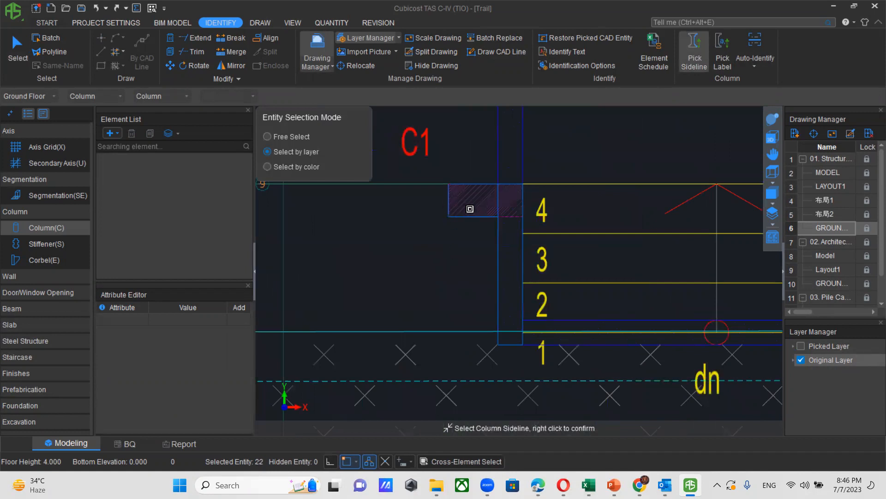
{"action": "right_click", "coordinate": [470, 208]}
{"action": "left_click", "coordinate": [723, 51]}
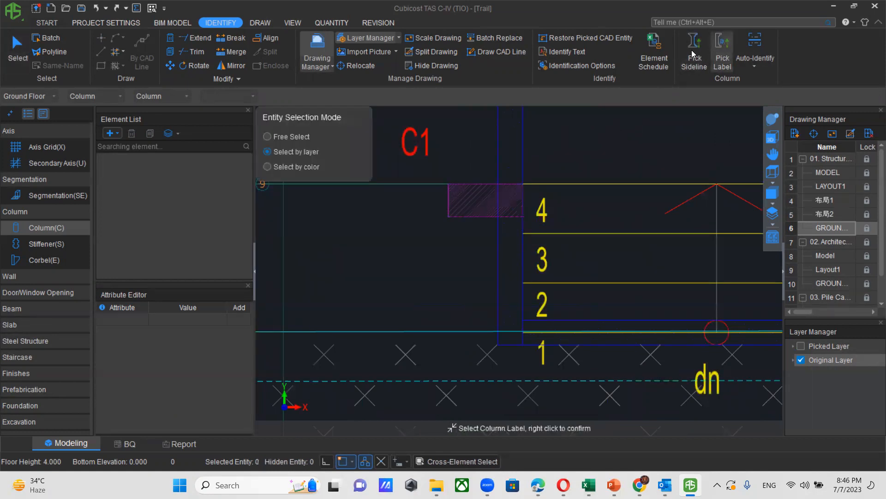
Pick the column sidelines by layer using the hatched column C1 near axis 9
{"action": "left_click", "coordinate": [693, 53]}
{"action": "right_click", "coordinate": [480, 200]}
{"action": "scroll", "coordinate": [409, 241], "scroll_direction": "down", "scroll_amount": 2}
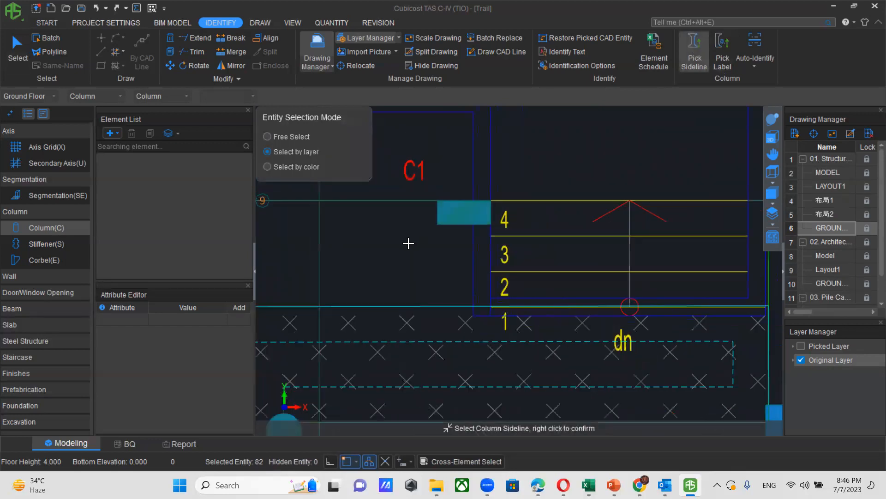
{"action": "right_click", "coordinate": [410, 242]}
Pick the column labels by layer from the C1 label and auto-identify the ground floor columns
{"action": "left_click", "coordinate": [721, 51]}
{"action": "left_click", "coordinate": [417, 170]}
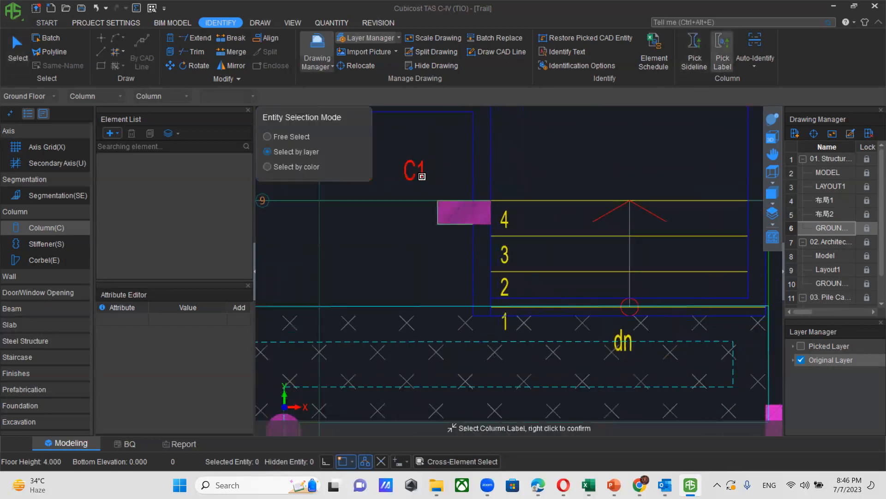
{"action": "right_click", "coordinate": [535, 148]}
{"action": "left_click", "coordinate": [752, 53]}
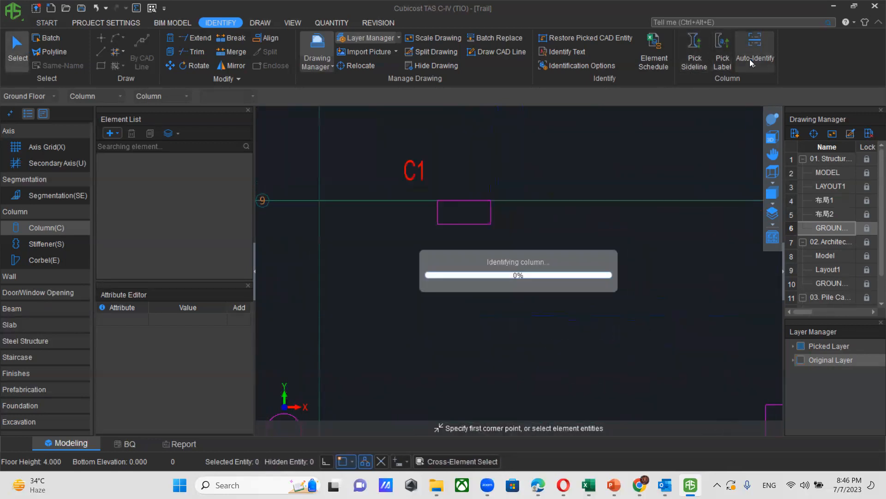
{"action": "left_click", "coordinate": [524, 260]}
Inspect the identified ground floor columns on the axis grid in 3D and clear the selection
{"action": "scroll", "coordinate": [525, 259], "scroll_direction": "down", "scroll_amount": 6}
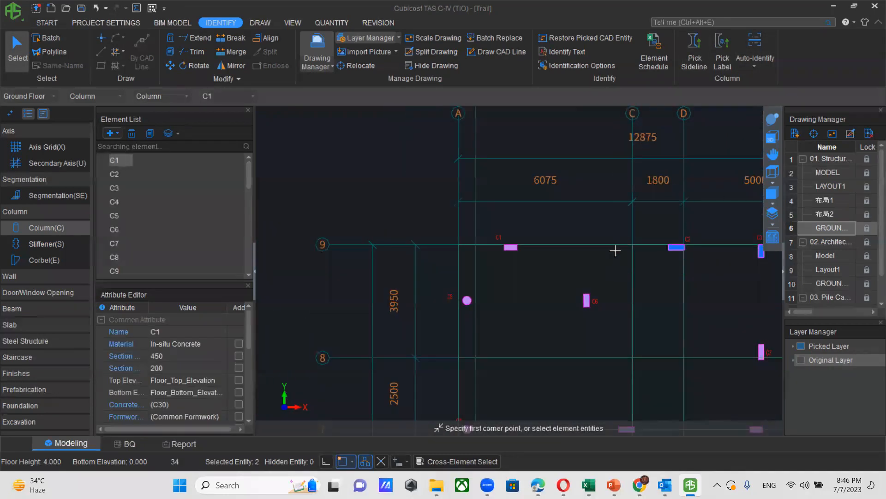
{"action": "left_click", "coordinate": [772, 120]}
{"action": "left_click_drag", "start_coordinate": [583, 300], "coordinate": [633, 276]}
{"action": "middle_click_drag", "start_coordinate": [682, 331], "coordinate": [621, 318]}
{"action": "key", "text": "Escape"}
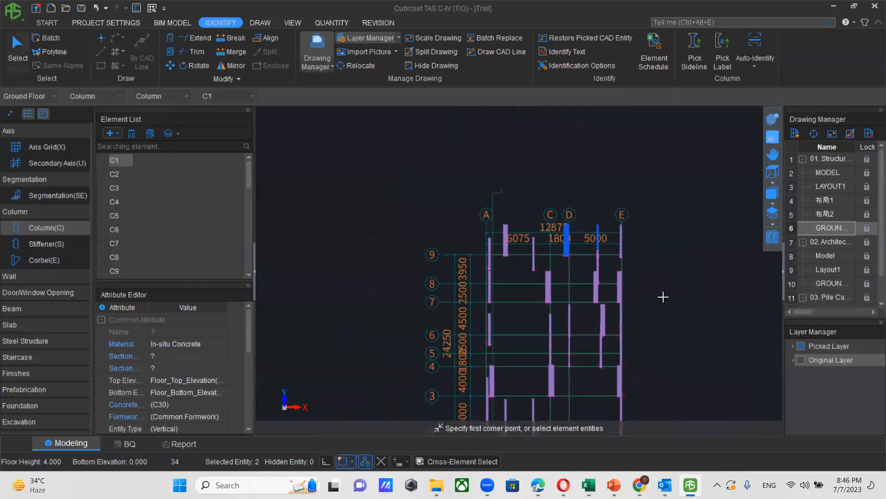
{"action": "key", "text": "Escape"}
{"action": "scroll", "coordinate": [564, 248], "scroll_direction": "up", "scroll_amount": 2}
{"action": "scroll", "coordinate": [564, 248], "scroll_direction": "down", "scroll_amount": 3}
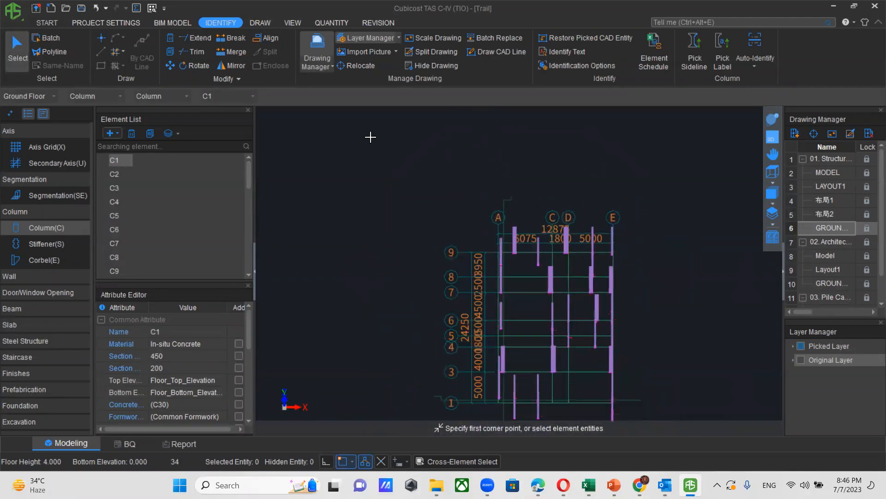
Run the summary calculation for all floors: 1st Floor, Ground Floor and Foundation Floor
{"action": "left_click", "coordinate": [343, 23]}
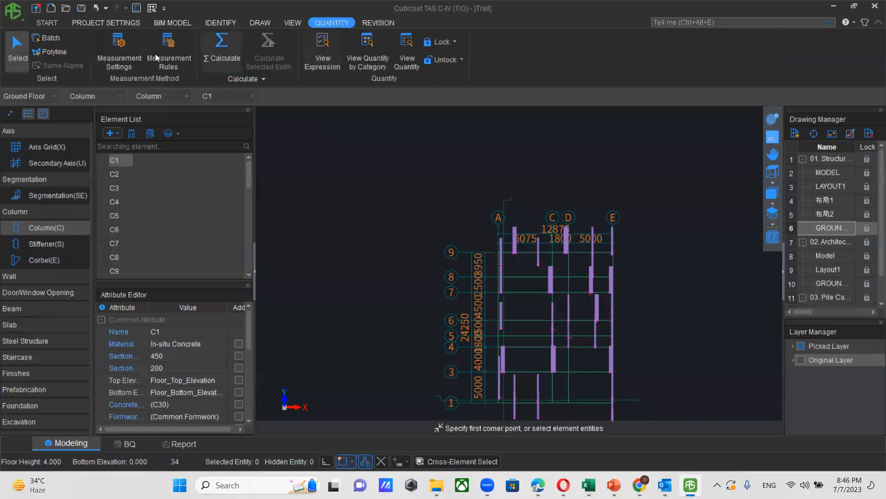
{"action": "left_click", "coordinate": [223, 46]}
{"action": "left_click", "coordinate": [349, 167]}
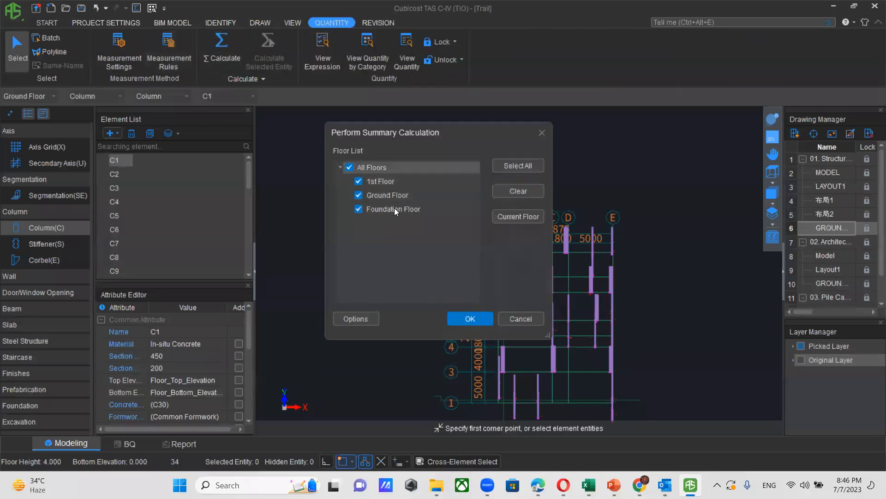
{"action": "left_click", "coordinate": [469, 318]}
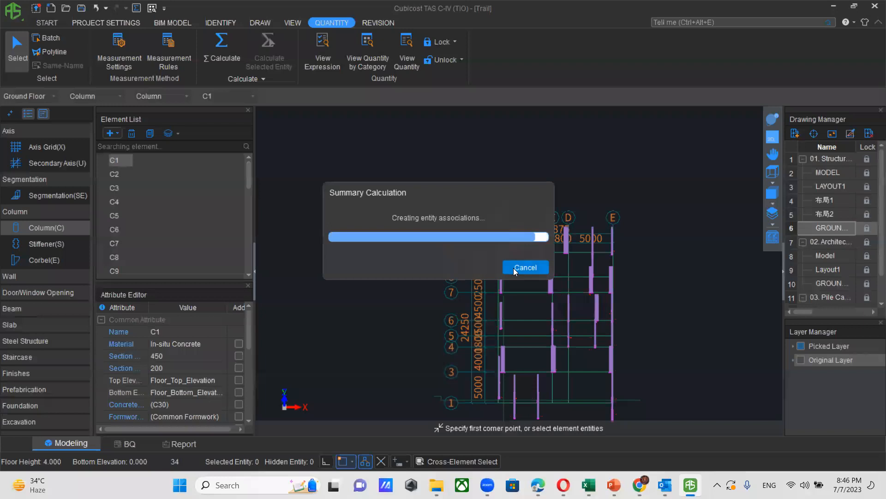
{"action": "left_click", "coordinate": [515, 268]}
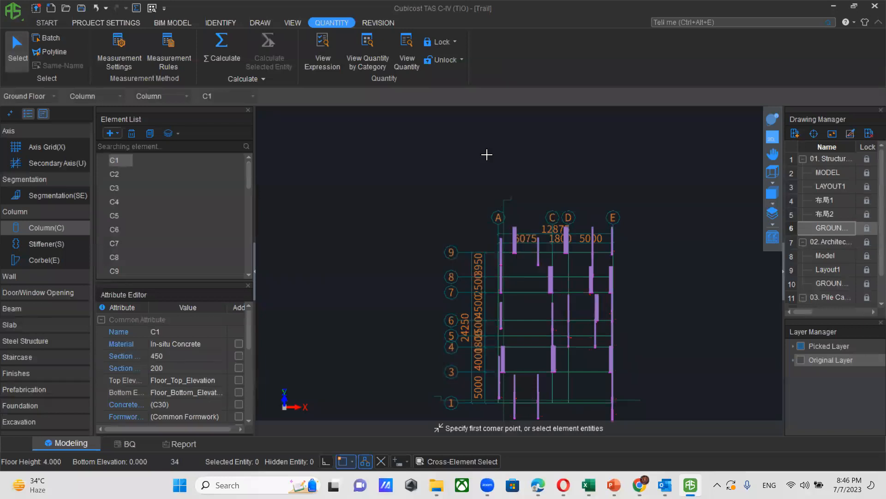
View the calculated column quantities by category, and close the quantity table
{"action": "left_click", "coordinate": [368, 54]}
{"action": "left_click", "coordinate": [253, 137]}
{"action": "left_click", "coordinate": [561, 338]}
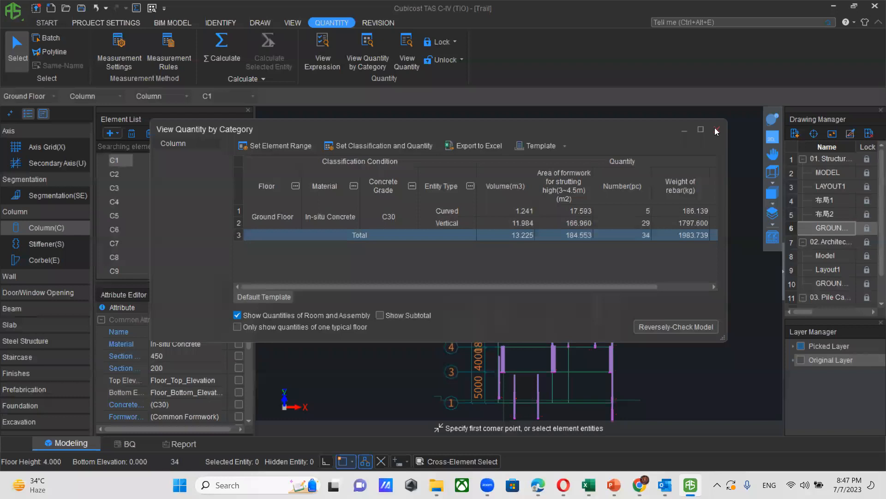
{"action": "left_click", "coordinate": [716, 130]}
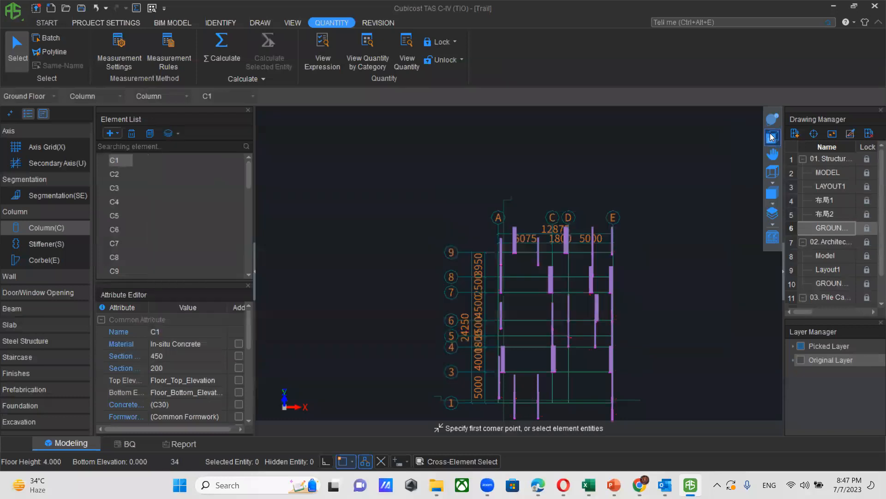
Open the ground floor drawing of the architectural set and make Wall the current element type
{"action": "double_click", "coordinate": [823, 283]}
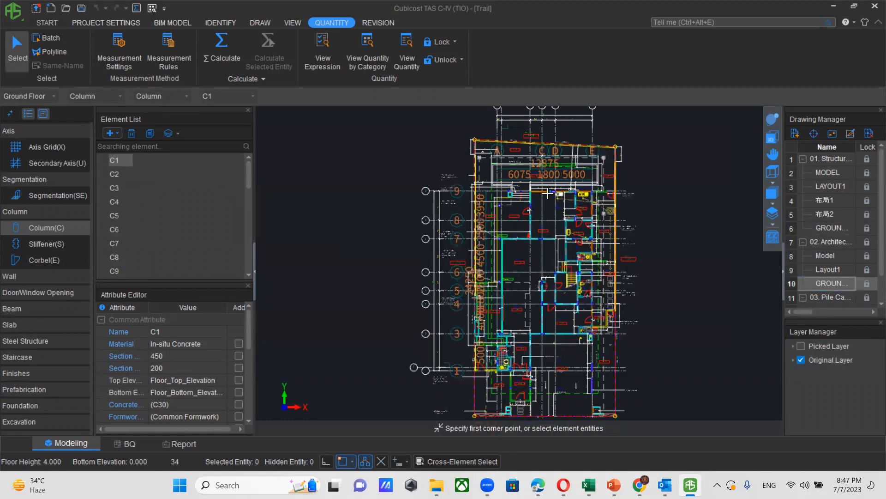
{"action": "scroll", "coordinate": [536, 215], "scroll_direction": "up", "scroll_amount": 3}
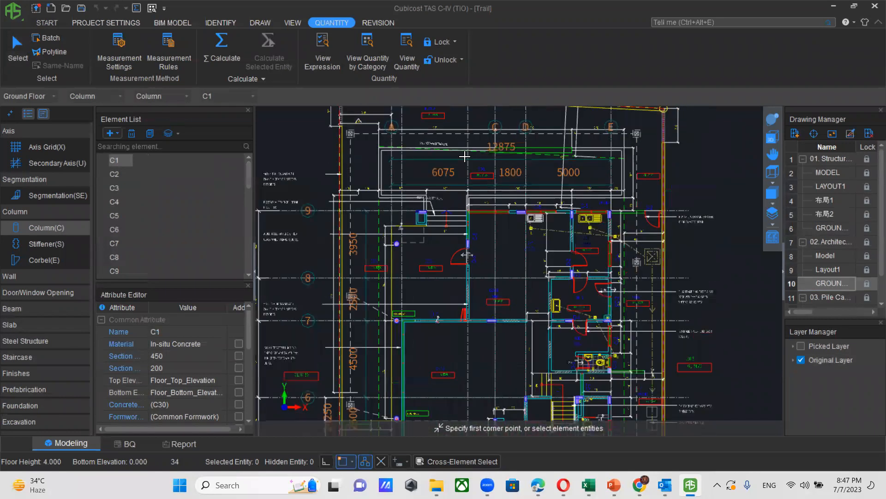
{"action": "scroll", "coordinate": [465, 157], "scroll_direction": "down", "scroll_amount": 1}
{"action": "left_click", "coordinate": [26, 276]}
{"action": "left_click", "coordinate": [35, 291]}
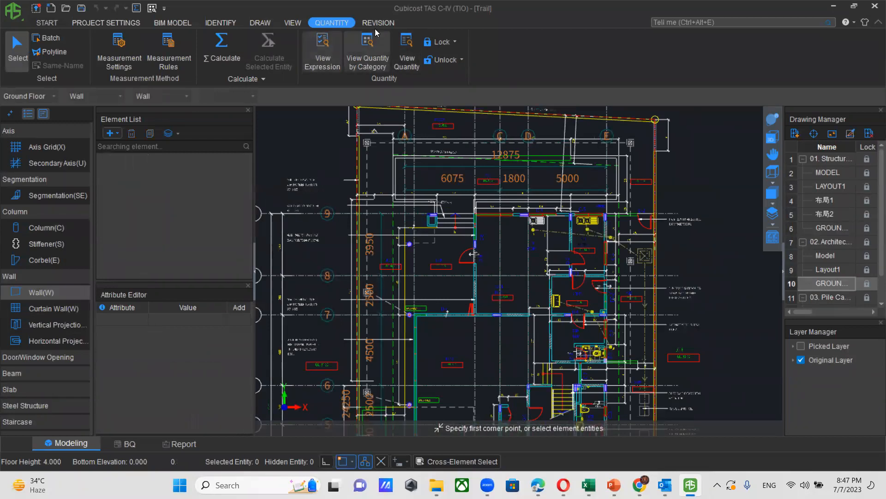
Pick the masonry wall sidelines by layer from the wall beside door D-5 near axis 8
{"action": "left_click", "coordinate": [224, 23]}
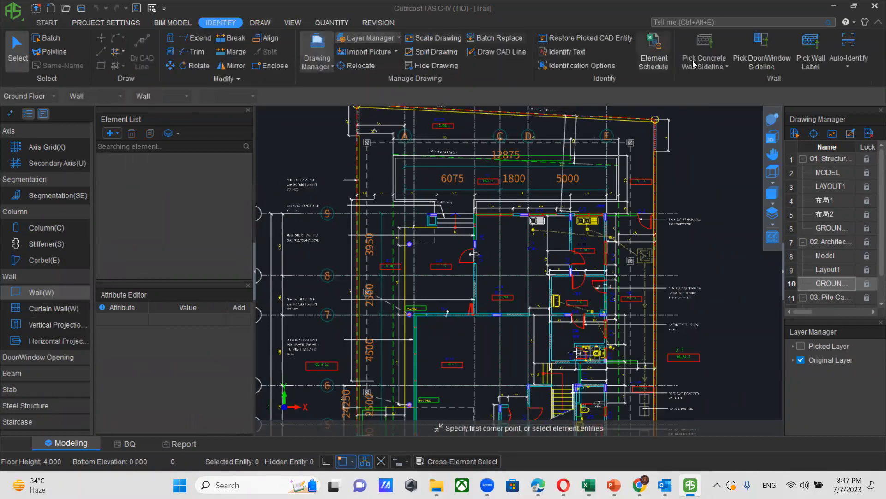
{"action": "left_click", "coordinate": [703, 65]}
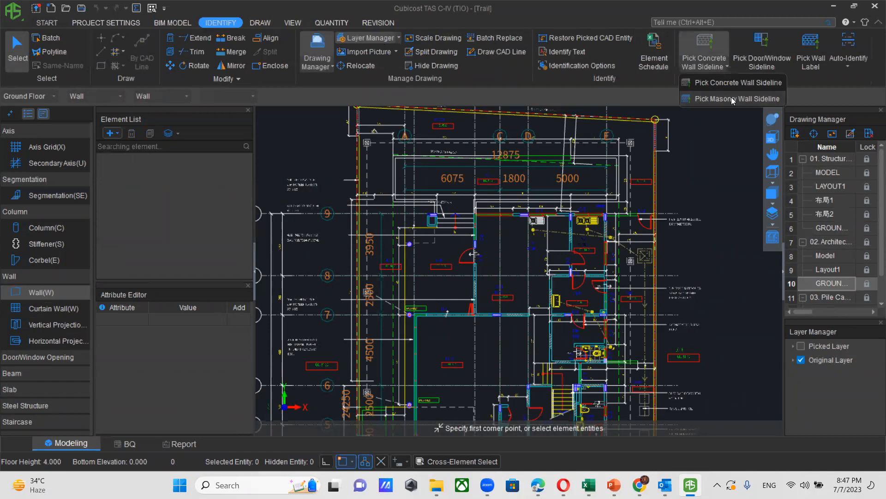
{"action": "left_click", "coordinate": [732, 100]}
{"action": "scroll", "coordinate": [507, 319], "scroll_direction": "up", "scroll_amount": 6}
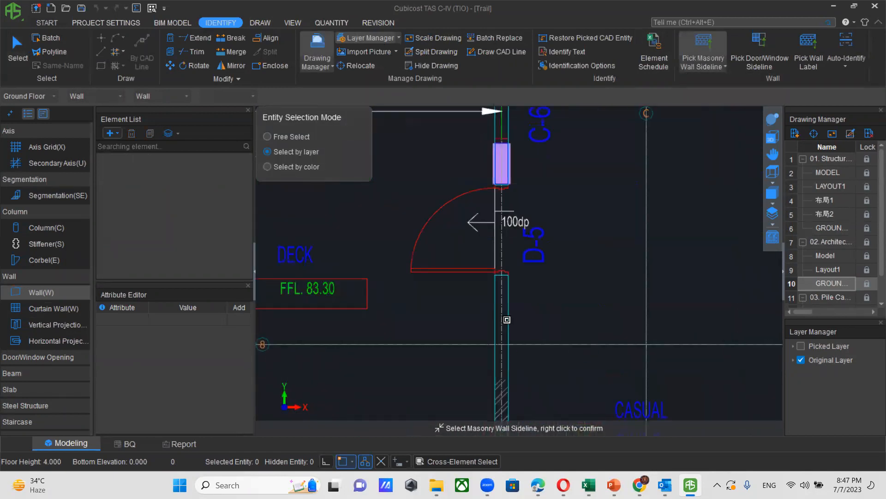
{"action": "left_click", "coordinate": [507, 320]}
{"action": "scroll", "coordinate": [531, 296], "scroll_direction": "down", "scroll_amount": 5}
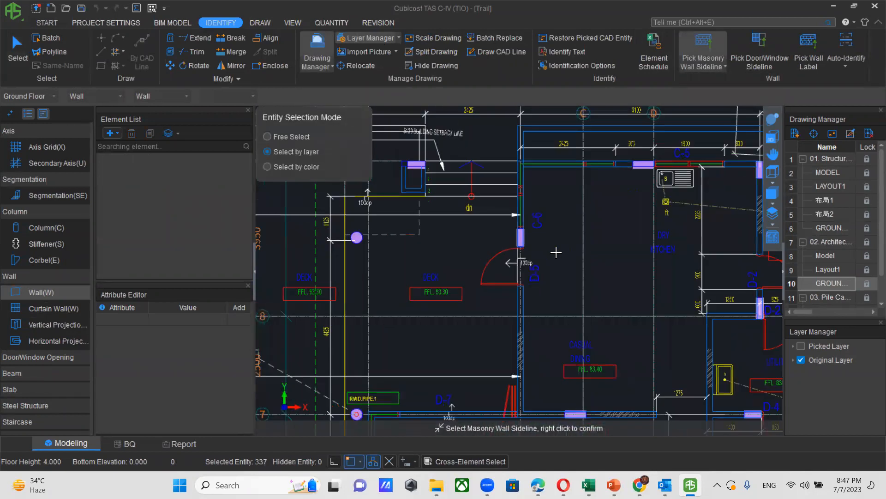
{"action": "right_click", "coordinate": [556, 252]}
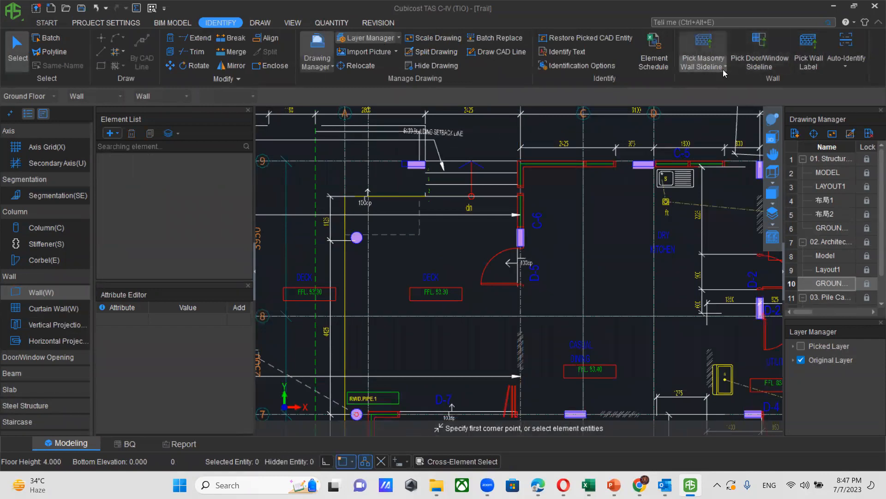
Pick the door and window opening sidelines by layer from door D-5 and window C-6
{"action": "left_click", "coordinate": [766, 49]}
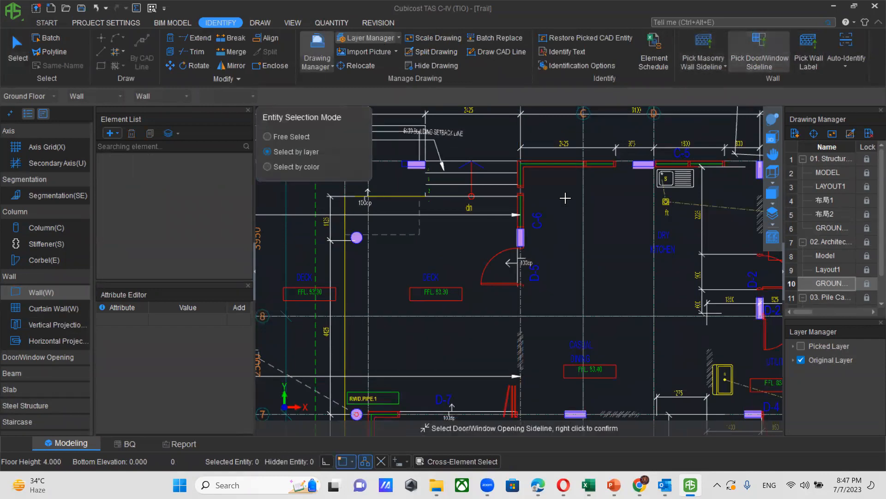
{"action": "left_click", "coordinate": [496, 283]}
{"action": "scroll", "coordinate": [528, 203], "scroll_direction": "up", "scroll_amount": 3}
{"action": "left_click", "coordinate": [526, 204]}
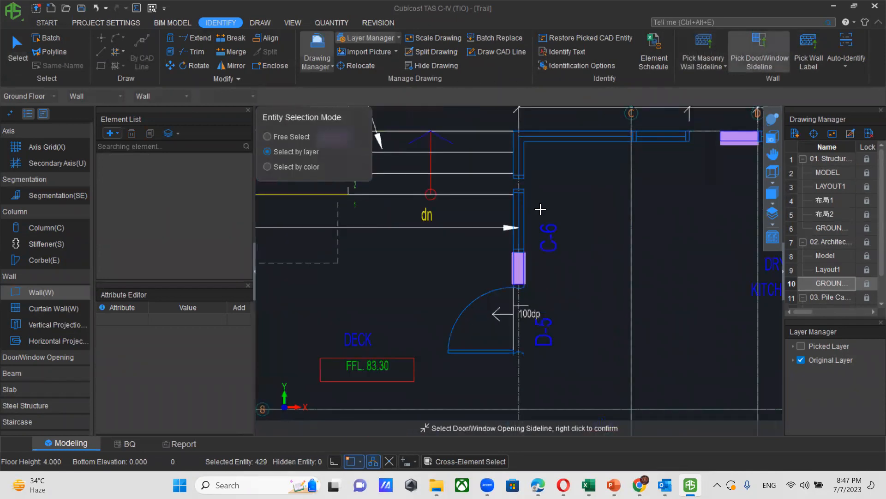
{"action": "scroll", "coordinate": [540, 208], "scroll_direction": "down", "scroll_amount": 2}
{"action": "right_click", "coordinate": [573, 197]}
Auto-identify the ground floor masonry walls, continuing with the existing columns, and inspect the walls in 3D
{"action": "left_click", "coordinate": [848, 40]}
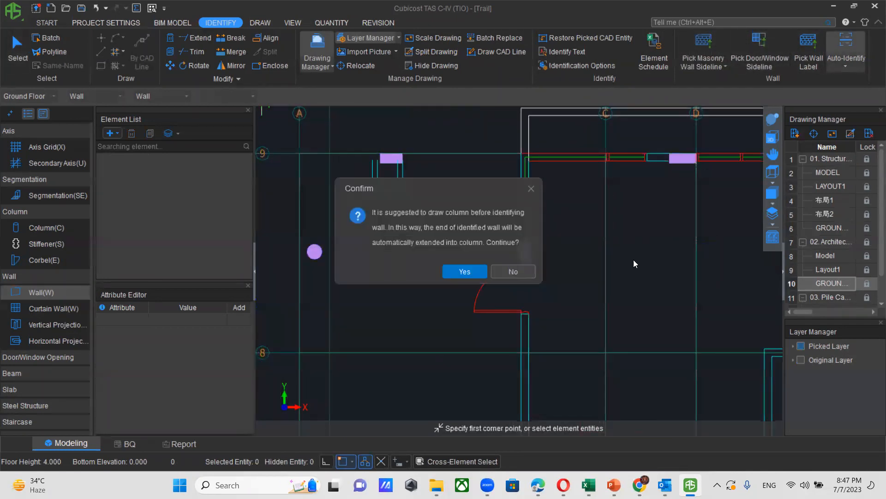
{"action": "left_click", "coordinate": [472, 276]}
{"action": "scroll", "coordinate": [537, 223], "scroll_direction": "down", "scroll_amount": 5}
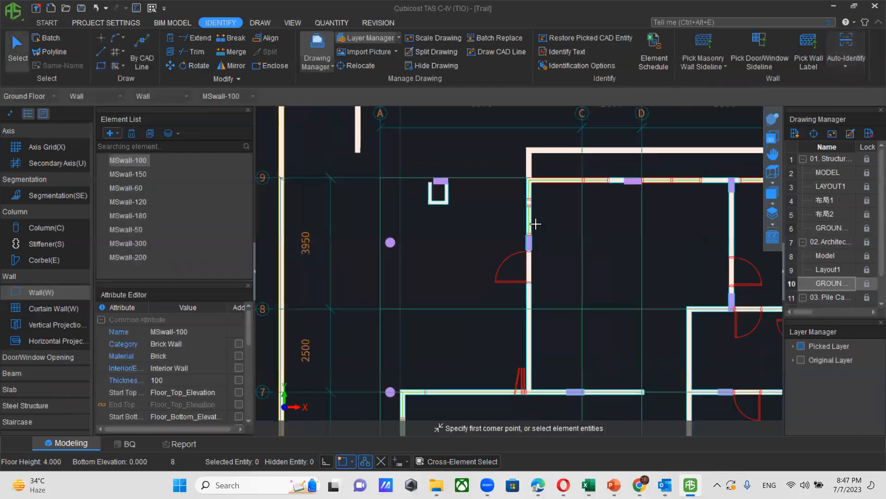
{"action": "left_click", "coordinate": [772, 120]}
{"action": "left_click_drag", "start_coordinate": [601, 253], "coordinate": [657, 300]}
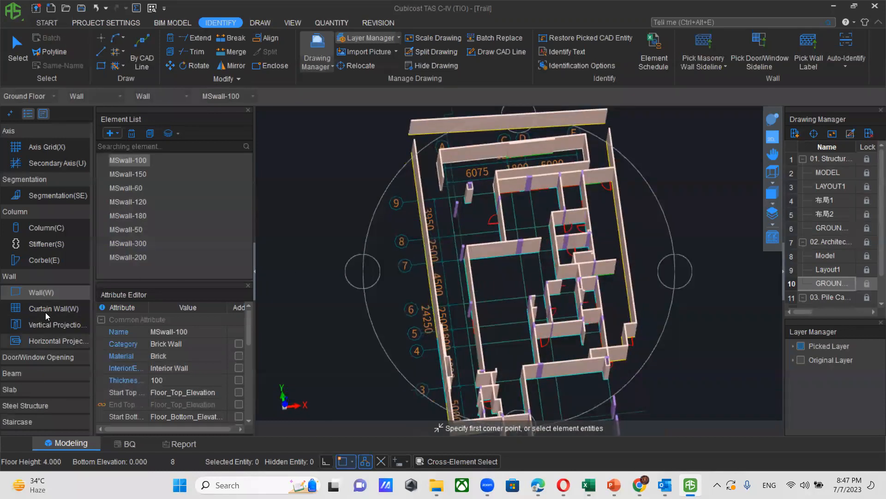
Switch to the Door element type, open the complete 02 architectural drawing, and hide all element entities
{"action": "left_click", "coordinate": [24, 359]}
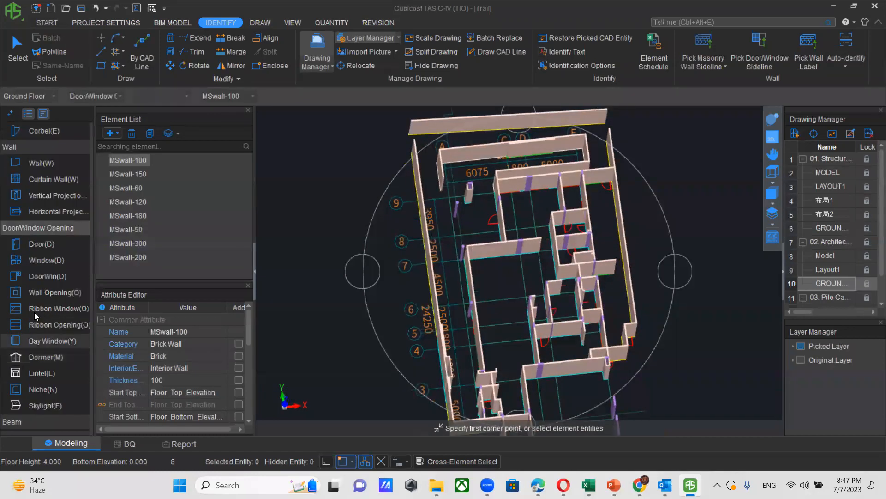
{"action": "left_click", "coordinate": [44, 245]}
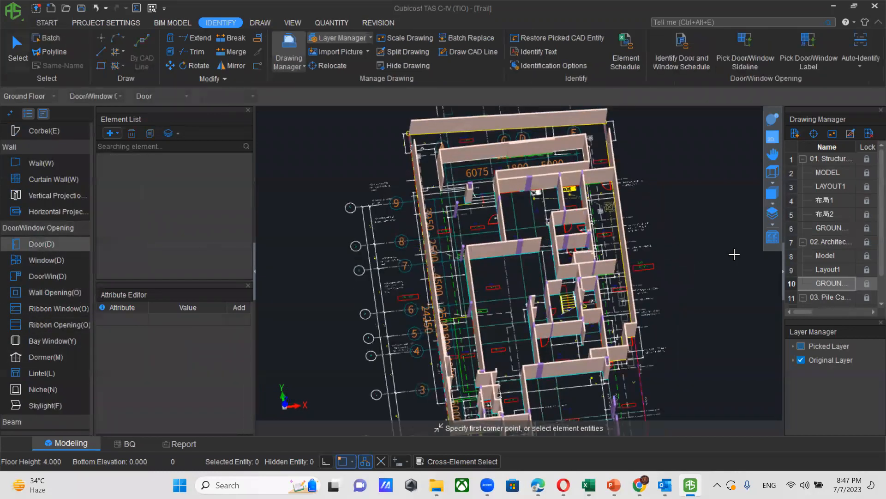
{"action": "double_click", "coordinate": [818, 243]}
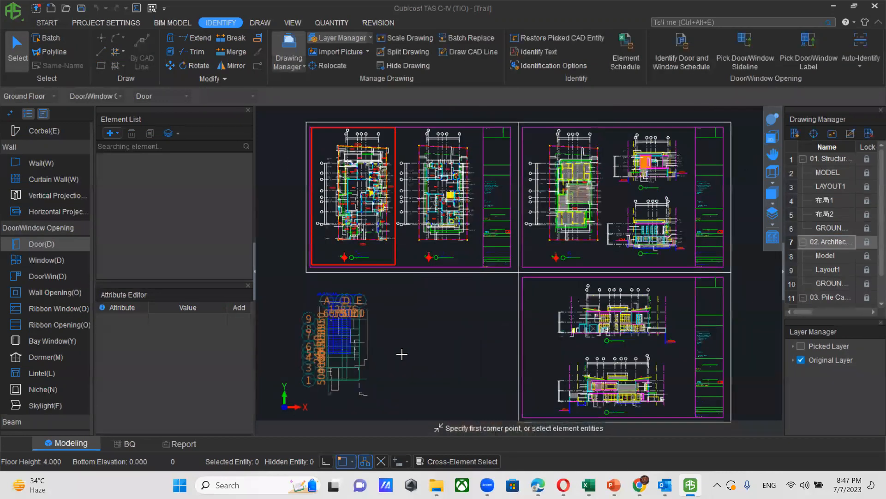
{"action": "scroll", "coordinate": [402, 354], "scroll_direction": "up", "scroll_amount": 1}
{"action": "left_click", "coordinate": [773, 237]}
{"action": "left_click", "coordinate": [322, 140]}
{"action": "left_click", "coordinate": [509, 381]}
Identify the door and window schedule from the CAD table below the architectural sheets to create its door and window elements
{"action": "scroll", "coordinate": [348, 316], "scroll_direction": "up", "scroll_amount": 3}
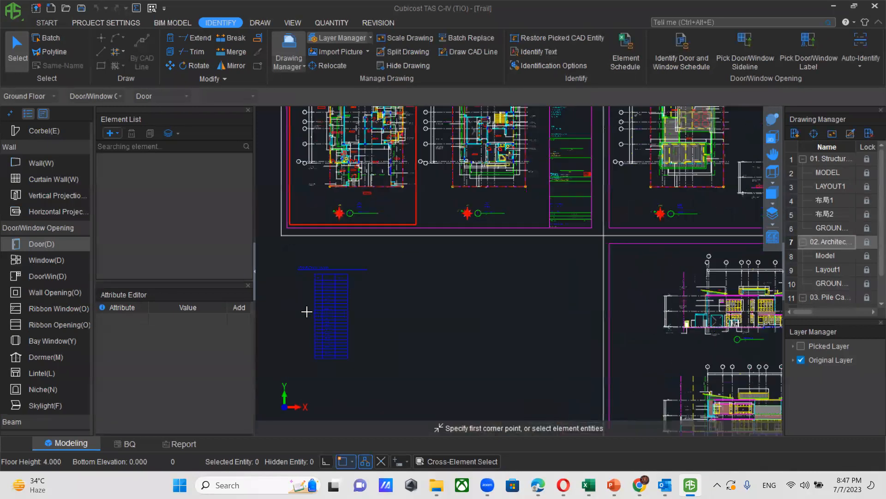
{"action": "scroll", "coordinate": [383, 307], "scroll_direction": "up", "scroll_amount": 2}
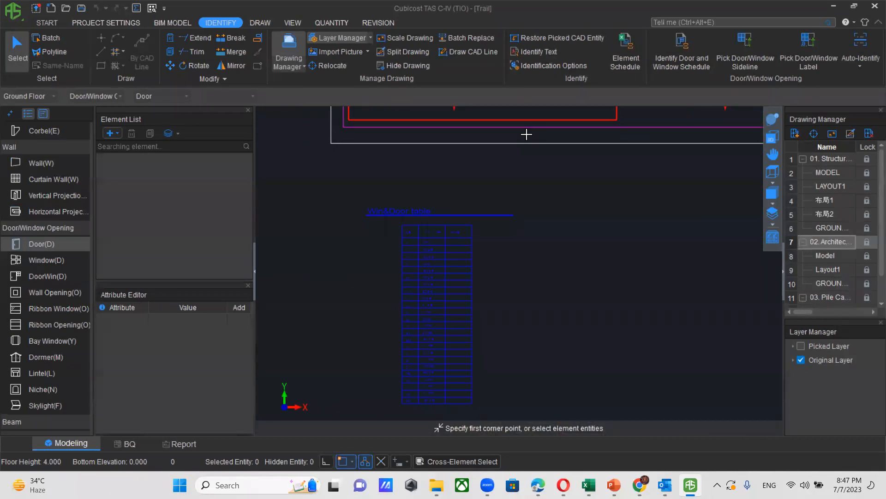
{"action": "left_click", "coordinate": [674, 43]}
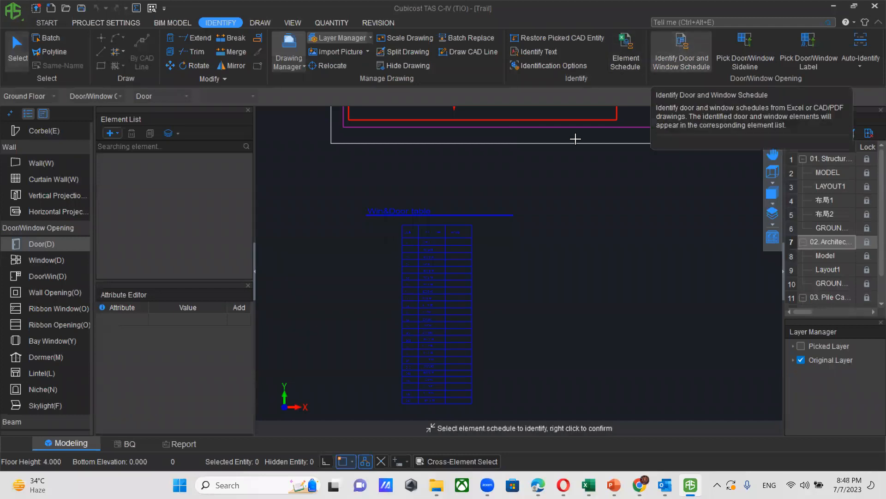
{"action": "left_click_drag", "start_coordinate": [395, 233], "coordinate": [447, 410]}
{"action": "right_click", "coordinate": [543, 297]}
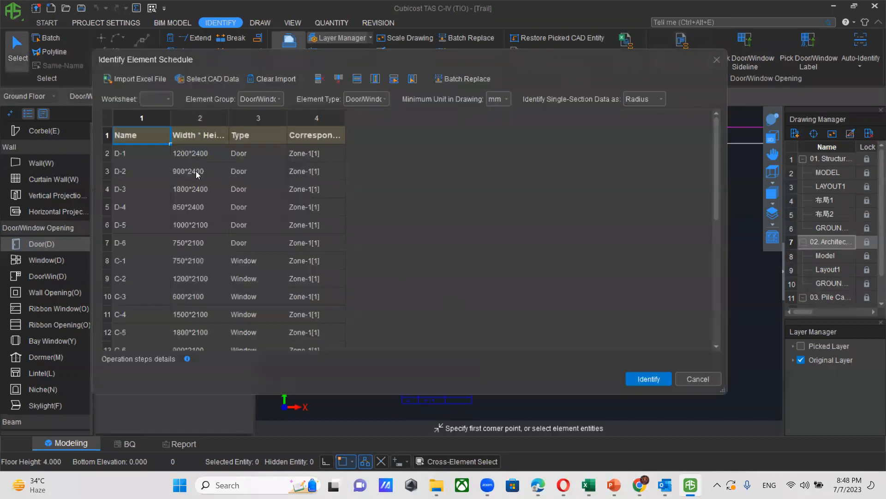
{"action": "left_click", "coordinate": [641, 379]}
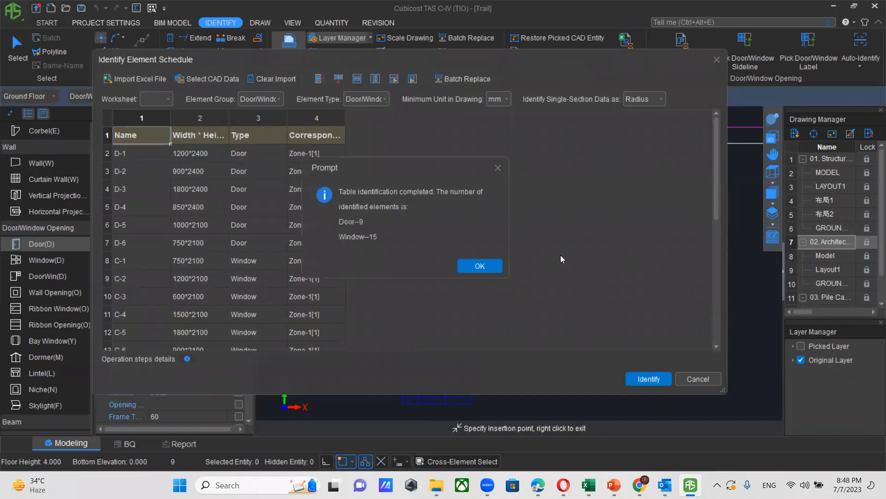
{"action": "left_click", "coordinate": [487, 265]}
{"action": "left_click", "coordinate": [717, 60]}
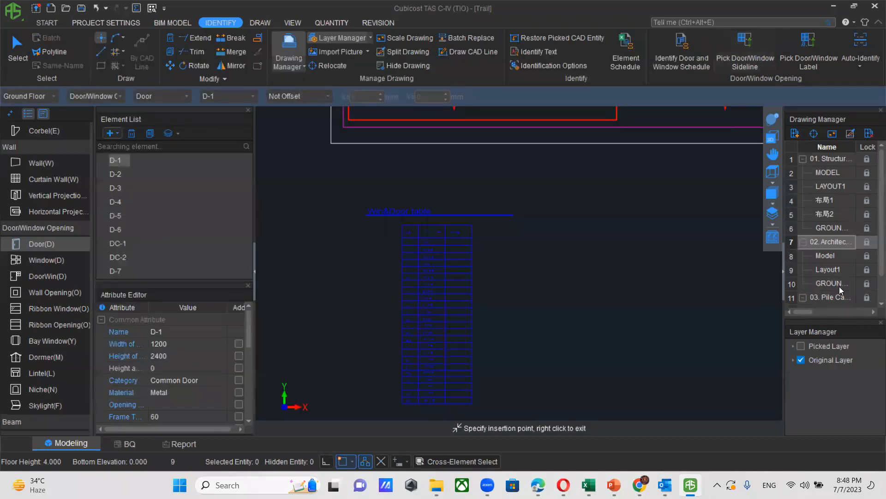
Open the architectural ground floor drawing and pick the door/window labels by layer
{"action": "double_click", "coordinate": [822, 284]}
{"action": "scroll", "coordinate": [505, 268], "scroll_direction": "up", "scroll_amount": 2}
{"action": "scroll", "coordinate": [505, 268], "scroll_direction": "down", "scroll_amount": 4}
{"action": "scroll", "coordinate": [739, 160], "scroll_direction": "up", "scroll_amount": 2}
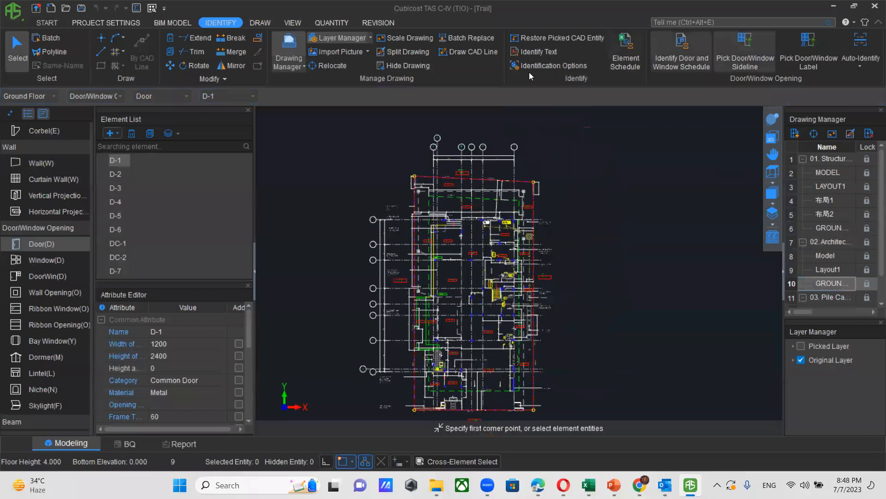
{"action": "left_click", "coordinate": [808, 48]}
{"action": "scroll", "coordinate": [508, 233], "scroll_direction": "up", "scroll_amount": 5}
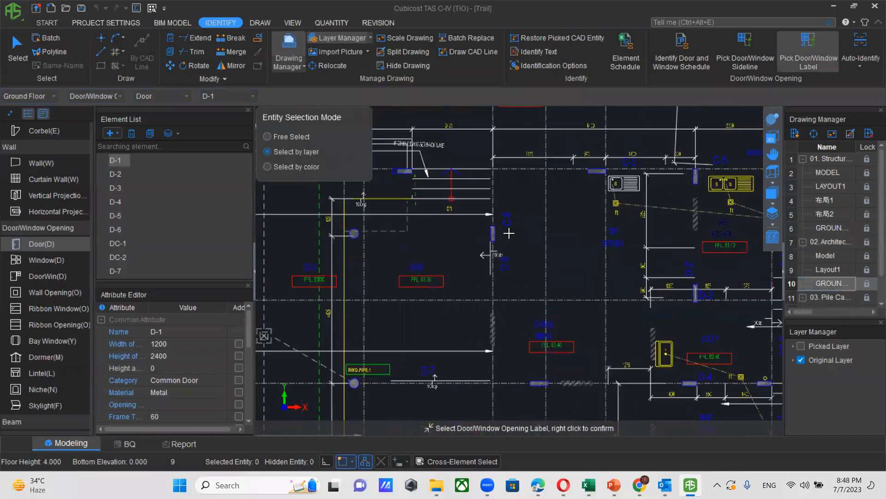
{"action": "scroll", "coordinate": [509, 233], "scroll_direction": "up", "scroll_amount": 1}
{"action": "left_click", "coordinate": [509, 216]}
{"action": "right_click", "coordinate": [533, 207]}
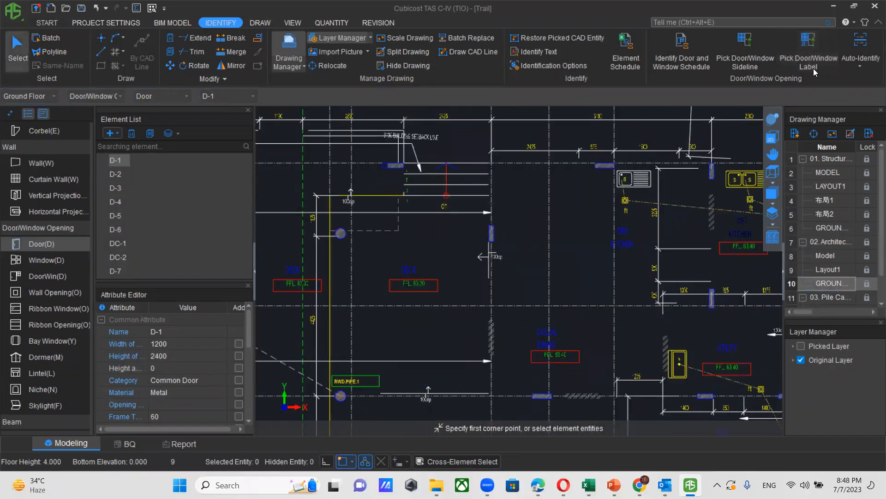
Auto-identify the ground floor door and window openings and display all element entities again
{"action": "left_click", "coordinate": [870, 42]}
{"action": "key", "text": "Return"}
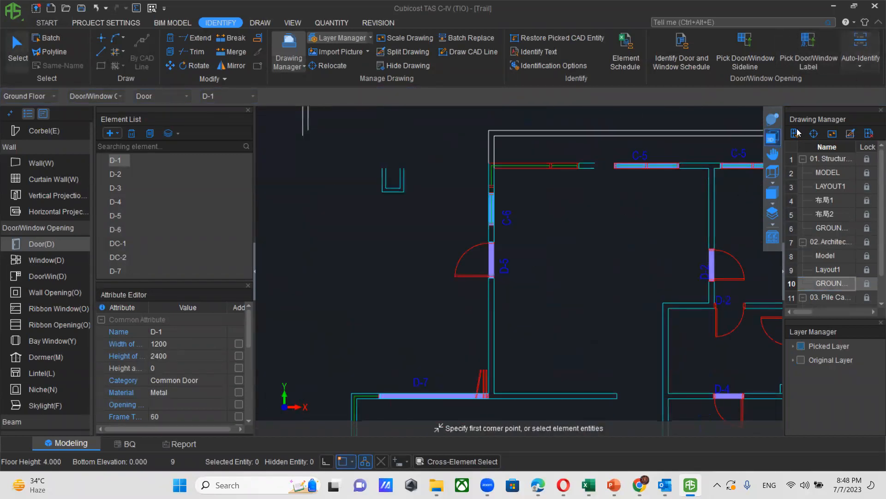
{"action": "left_click", "coordinate": [772, 237]}
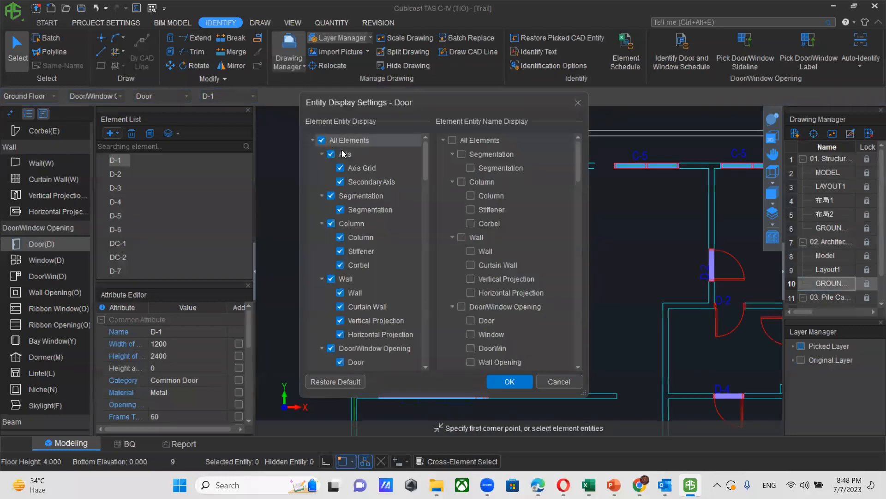
{"action": "left_click", "coordinate": [509, 381]}
Examine the identified door and window openings in the walls in 3D, then return to the plan view
{"action": "left_click", "coordinate": [773, 119]}
{"action": "left_click_drag", "start_coordinate": [629, 283], "coordinate": [618, 245]}
{"action": "middle_click_drag", "start_coordinate": [617, 252], "coordinate": [480, 215]}
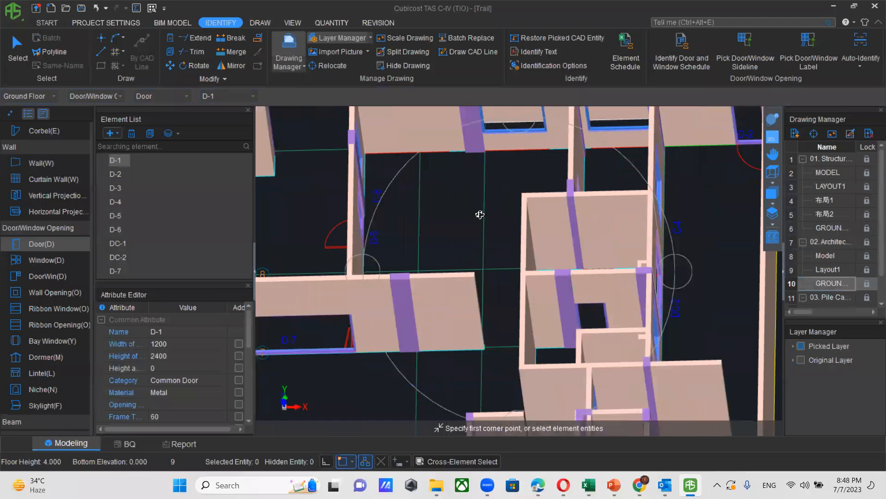
{"action": "scroll", "coordinate": [480, 214], "scroll_direction": "down", "scroll_amount": 4}
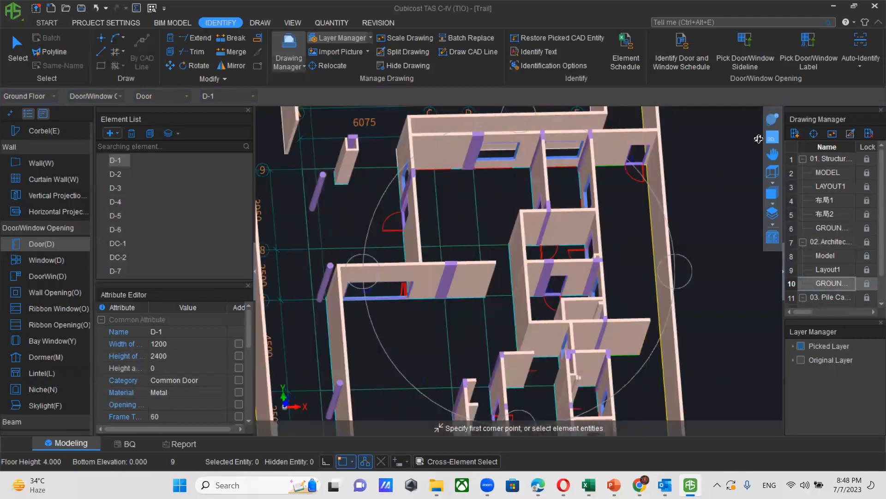
{"action": "left_click", "coordinate": [772, 137]}
{"action": "scroll", "coordinate": [508, 237], "scroll_direction": "down", "scroll_amount": 3}
{"action": "middle_click_drag", "start_coordinate": [500, 318], "coordinate": [501, 233]}
{"action": "scroll", "coordinate": [501, 233], "scroll_direction": "down", "scroll_amount": 2}
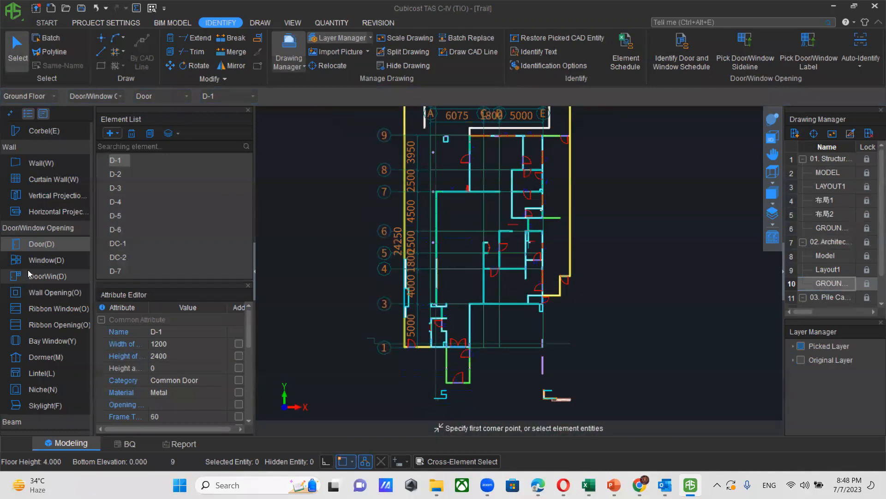
Switch to the Beam element type and open the structural ground floor drawing
{"action": "scroll", "coordinate": [29, 241], "scroll_direction": "up", "scroll_amount": 3}
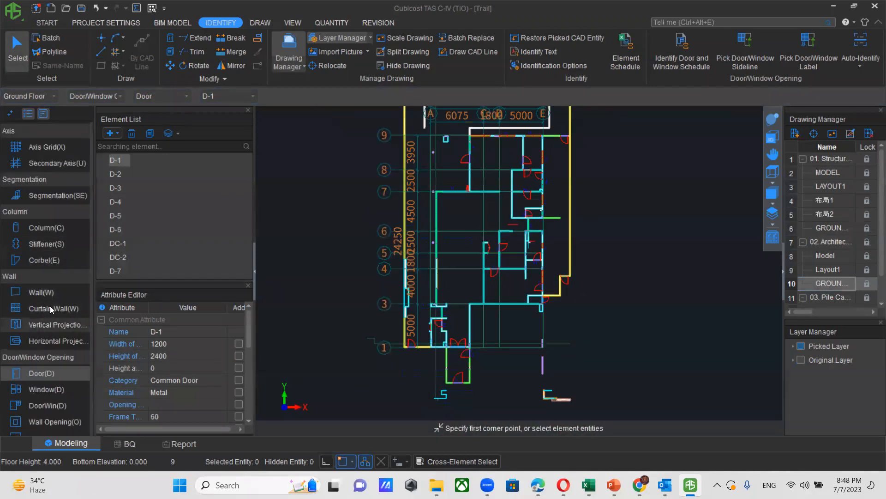
{"action": "scroll", "coordinate": [42, 369], "scroll_direction": "down", "scroll_amount": 5}
{"action": "left_click", "coordinate": [28, 310]}
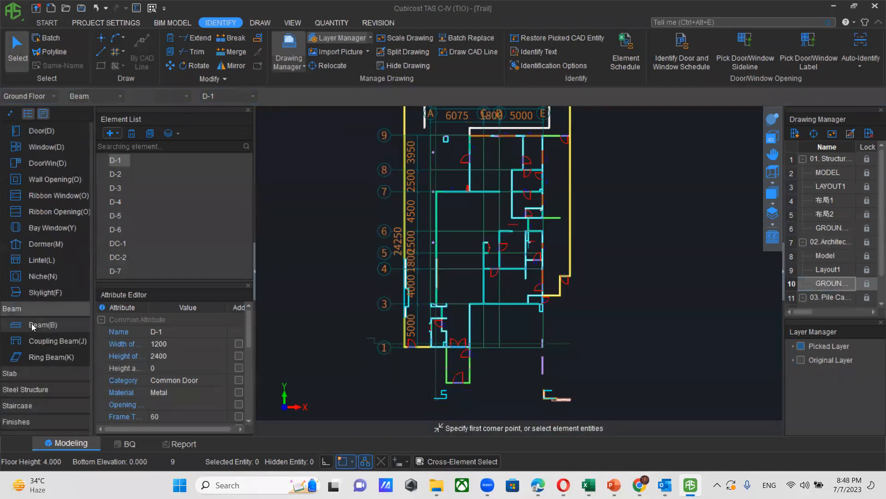
{"action": "double_click", "coordinate": [825, 228]}
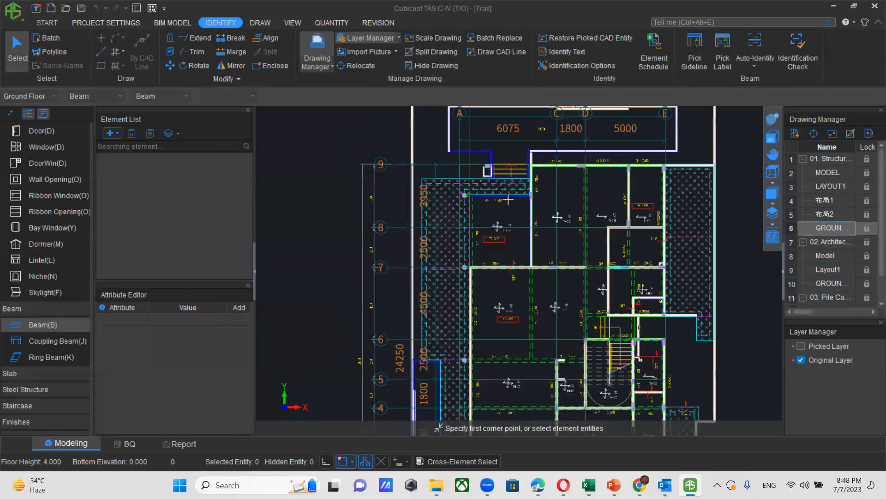
{"action": "scroll", "coordinate": [507, 198], "scroll_direction": "up", "scroll_amount": 2}
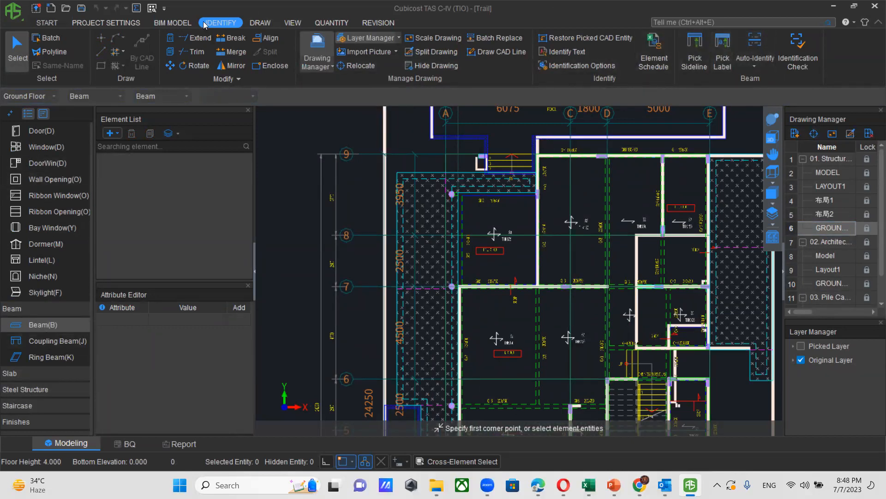
Pick the beam sidelines and the beam labels by layer in the structural drawing
{"action": "left_click", "coordinate": [693, 55]}
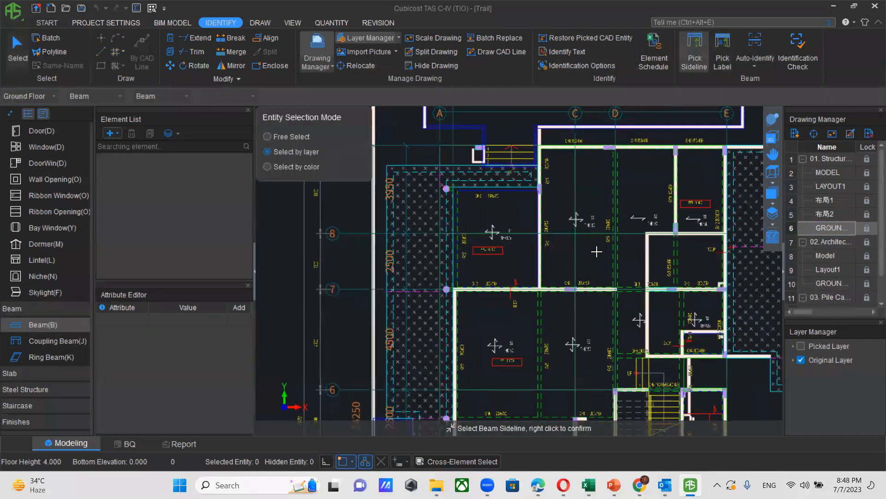
{"action": "scroll", "coordinate": [574, 242], "scroll_direction": "up", "scroll_amount": 3}
{"action": "left_click", "coordinate": [636, 183]}
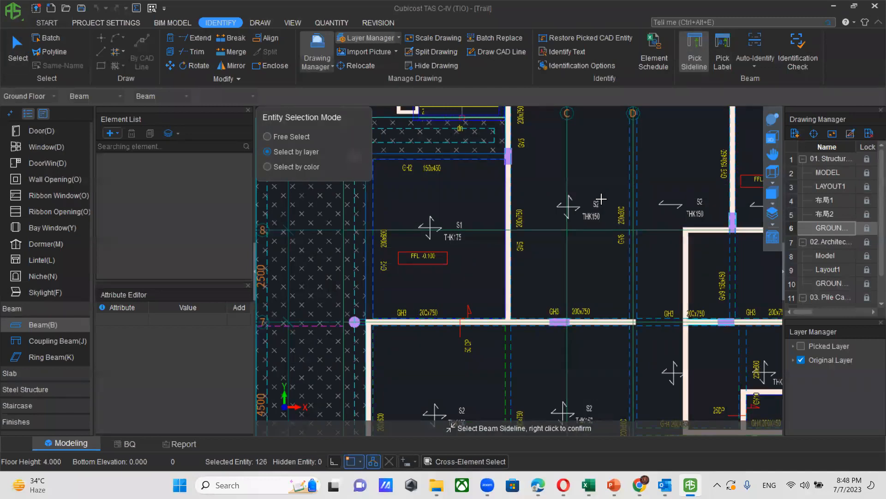
{"action": "right_click", "coordinate": [523, 279]}
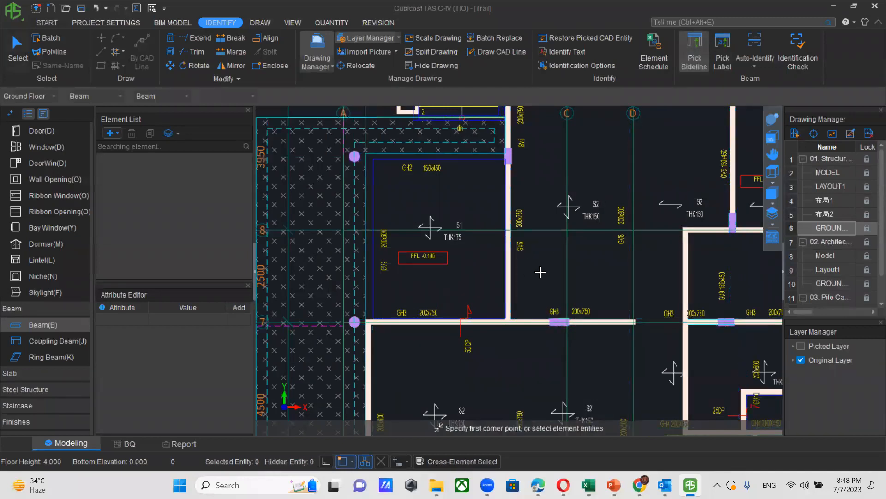
{"action": "left_click", "coordinate": [619, 241]}
{"action": "right_click", "coordinate": [593, 176]}
Auto-identify the ground floor beams from the picked sidelines and labels
{"action": "left_click", "coordinate": [760, 40]}
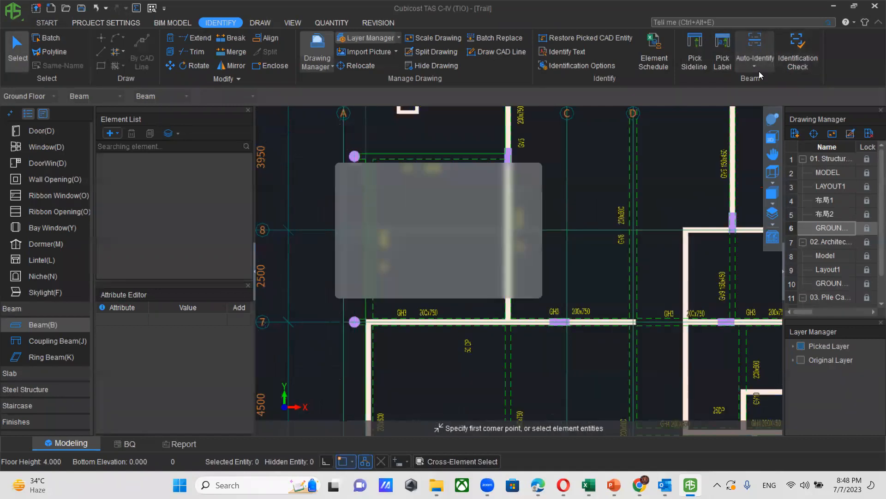
{"action": "left_click", "coordinate": [481, 286]}
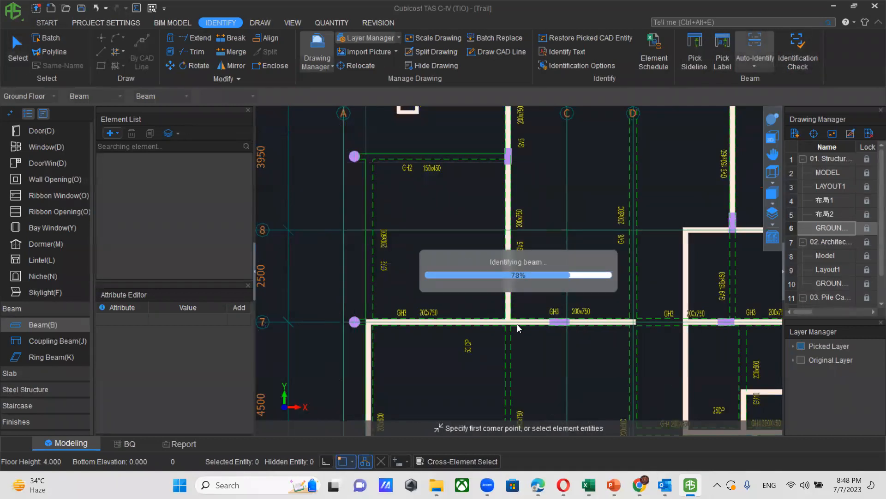
{"action": "scroll", "coordinate": [489, 279], "scroll_direction": "down", "scroll_amount": 2}
{"action": "scroll", "coordinate": [488, 284], "scroll_direction": "down", "scroll_amount": 1}
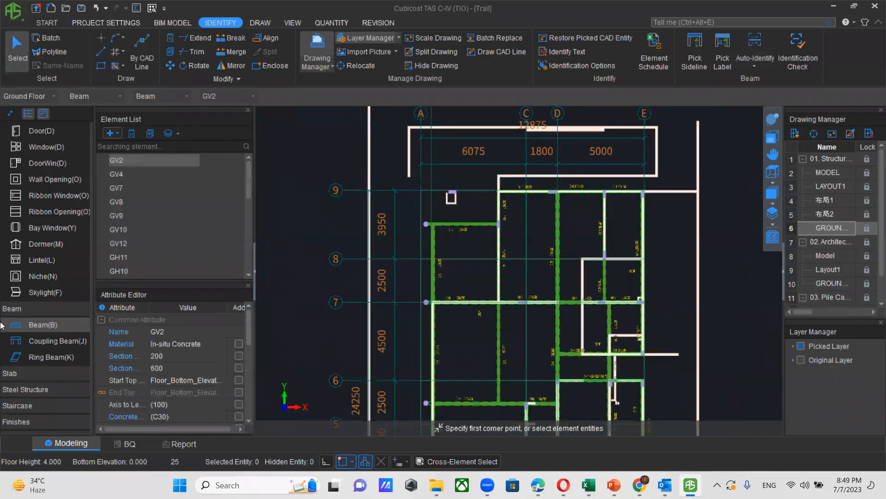
Switch to the In-situ Slab element type and pick the slab labels by layer
{"action": "left_click", "coordinate": [40, 371]}
{"action": "left_click", "coordinate": [51, 326]}
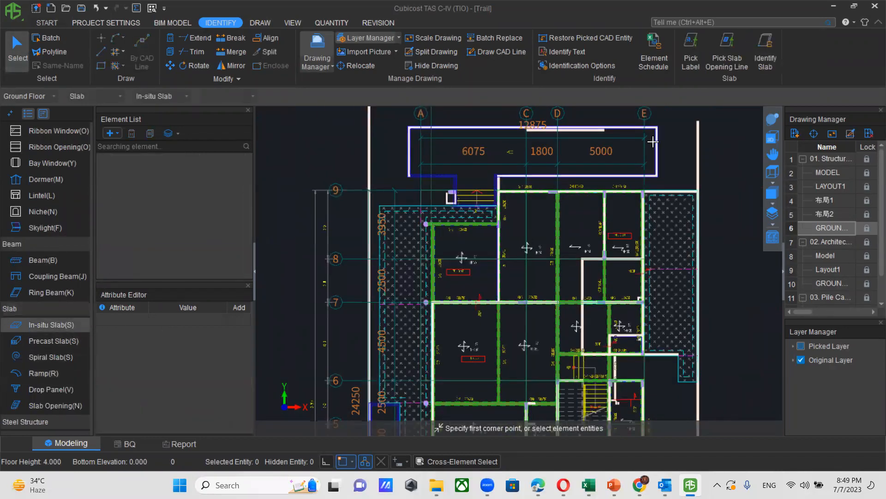
{"action": "left_click", "coordinate": [691, 48]}
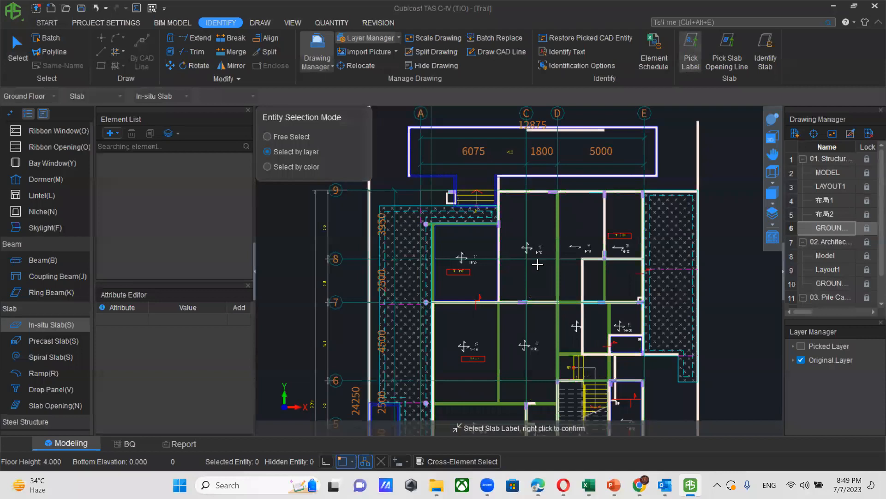
{"action": "scroll", "coordinate": [538, 263], "scroll_direction": "up", "scroll_amount": 1}
{"action": "key", "text": "Escape"}
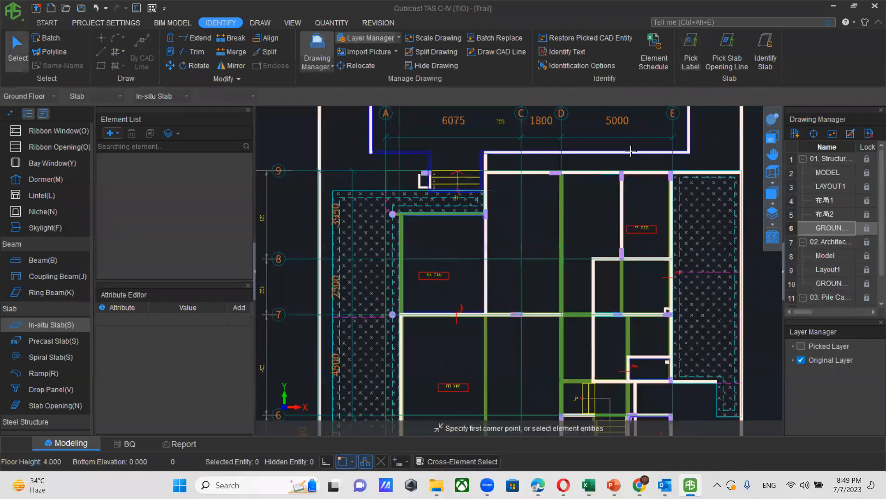
Identify slabs S1, S2, S3 and the 120 mm unlabeled slab, and view the generated model in 3D
{"action": "left_click", "coordinate": [763, 48]}
{"action": "left_click", "coordinate": [463, 345]}
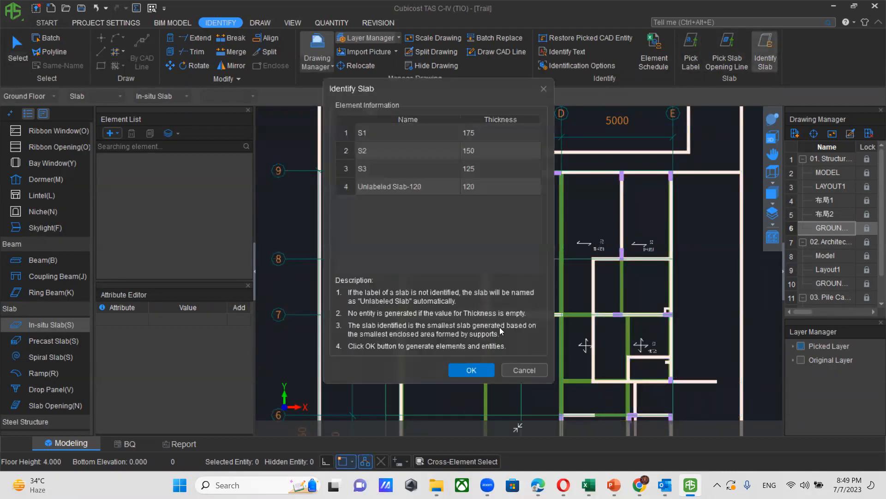
{"action": "left_click", "coordinate": [480, 367]}
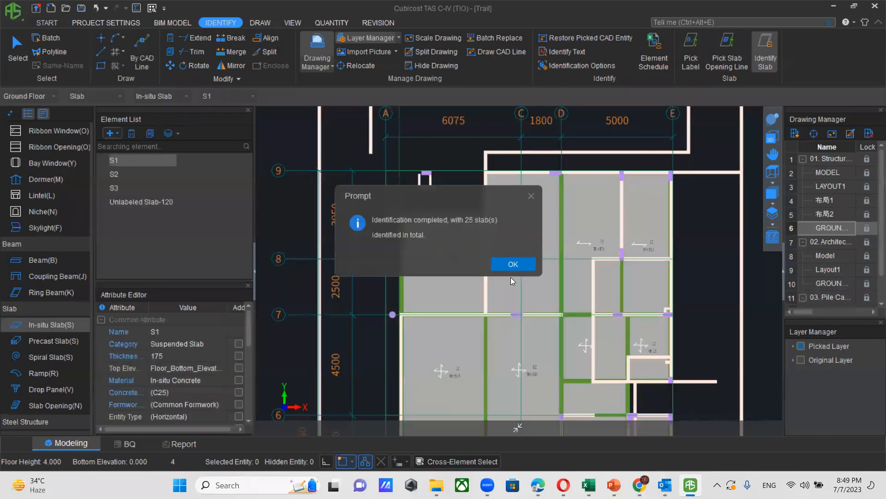
{"action": "left_click", "coordinate": [511, 265]}
{"action": "scroll", "coordinate": [428, 375], "scroll_direction": "down", "scroll_amount": 5}
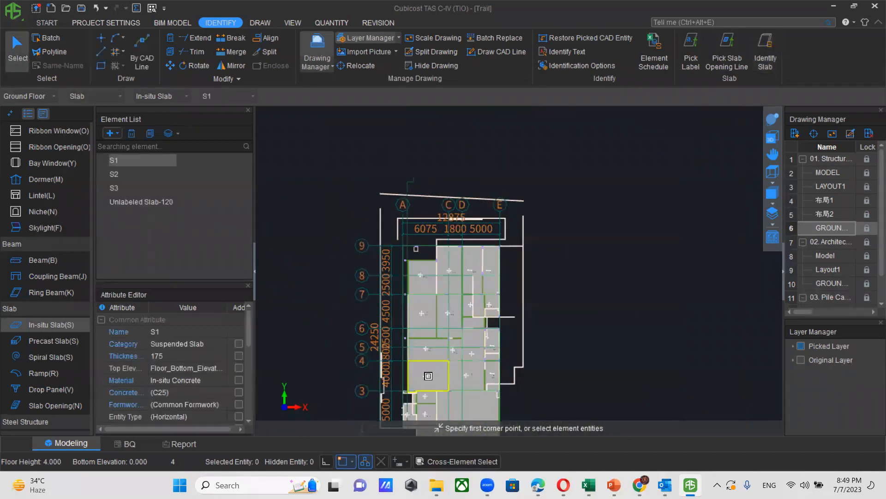
{"action": "middle_click_drag", "start_coordinate": [428, 375], "coordinate": [467, 286]}
{"action": "left_click", "coordinate": [775, 135]}
{"action": "left_click", "coordinate": [774, 122]}
{"action": "left_click_drag", "start_coordinate": [621, 271], "coordinate": [641, 199]}
Switch the element type to Room under Finishes
{"action": "scroll", "coordinate": [59, 373], "scroll_direction": "down", "scroll_amount": 2}
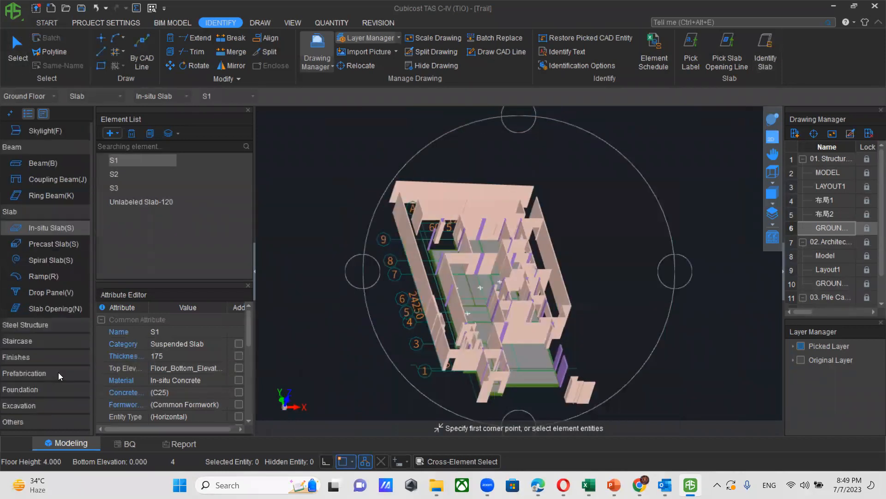
{"action": "scroll", "coordinate": [58, 372], "scroll_direction": "down", "scroll_amount": 1}
{"action": "left_click", "coordinate": [33, 326]}
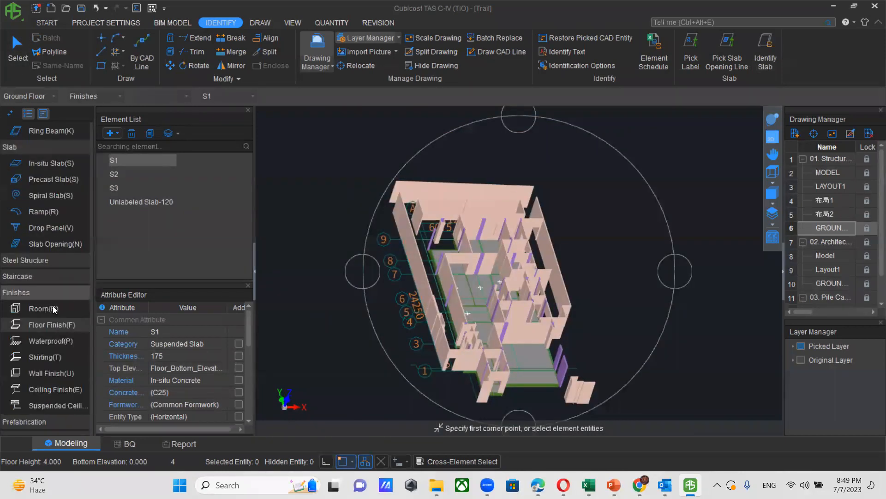
{"action": "left_click", "coordinate": [51, 308]}
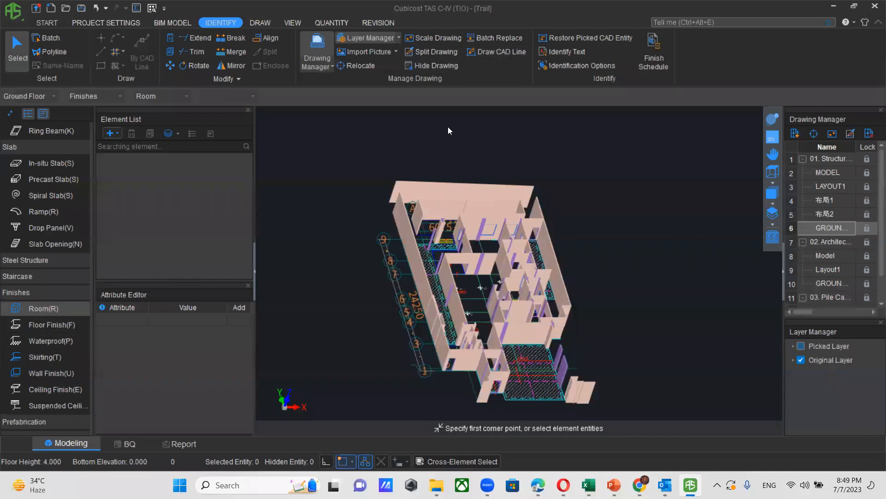
Start identifying a finish schedule and import the Excel file Finishes Schedule (for Building).xlsx
{"action": "left_click", "coordinate": [265, 24]}
{"action": "left_click", "coordinate": [400, 54]}
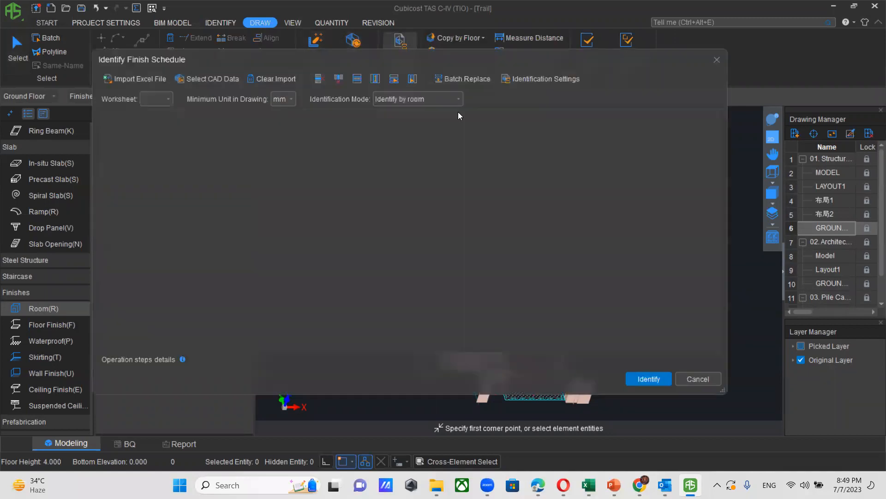
{"action": "left_click", "coordinate": [149, 80]}
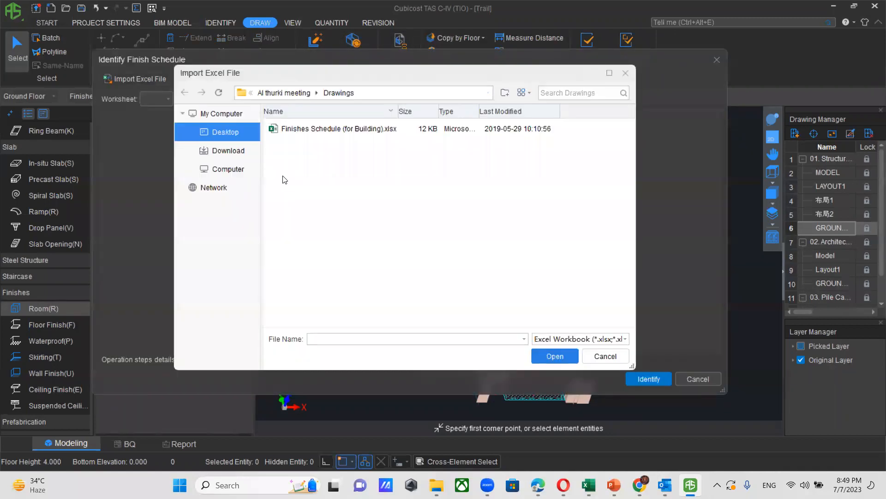
{"action": "left_click", "coordinate": [329, 127]}
{"action": "left_click", "coordinate": [553, 354]}
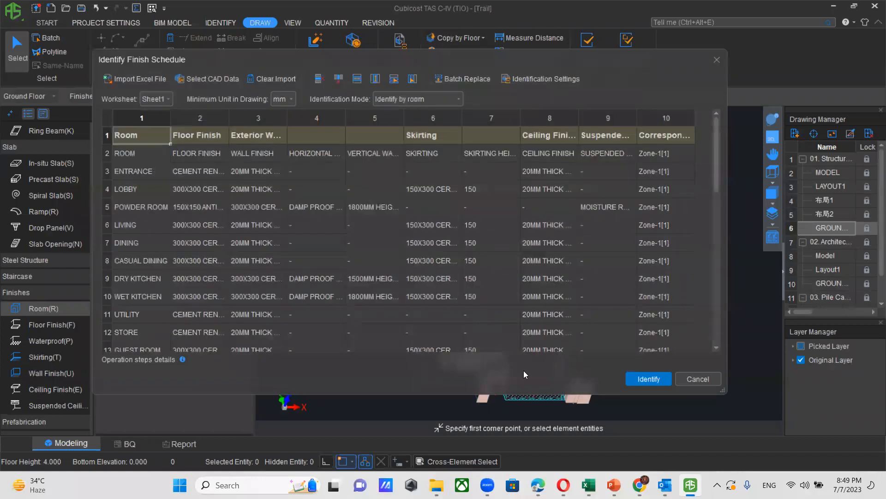
Map column 4 of the finish schedule to Waterproof (Horizontal) and column 5 to Waterproof (Vertical)
{"action": "left_click", "coordinate": [335, 134]}
{"action": "left_click", "coordinate": [338, 136]}
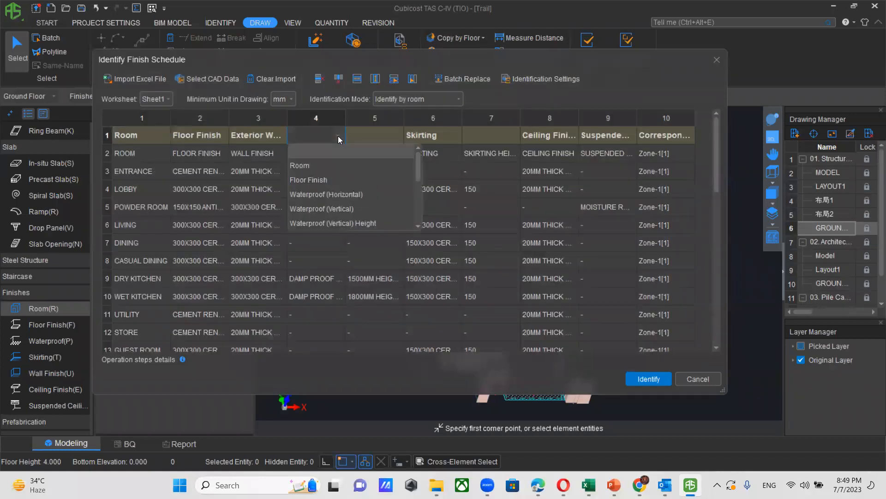
{"action": "left_click", "coordinate": [323, 194]}
{"action": "left_click", "coordinate": [395, 135]}
{"action": "left_click", "coordinate": [397, 137]}
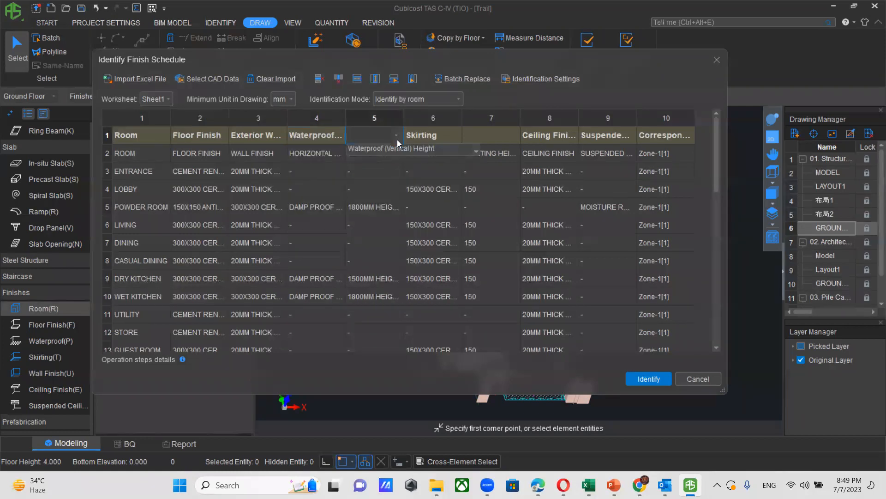
{"action": "left_click", "coordinate": [383, 208]}
Map column 7 of the schedule to Skirting Height and identify the room and finish elements
{"action": "left_click", "coordinate": [516, 131]}
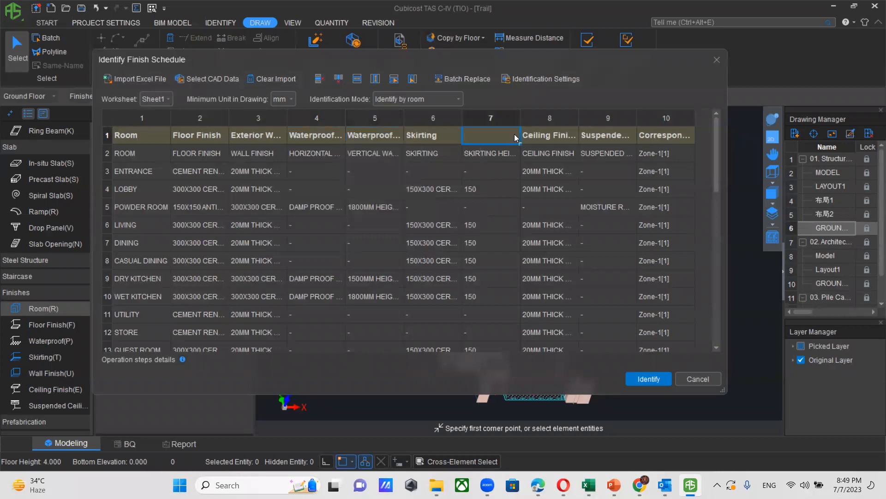
{"action": "left_click", "coordinate": [513, 135]}
{"action": "scroll", "coordinate": [502, 220], "scroll_direction": "down", "scroll_amount": 2}
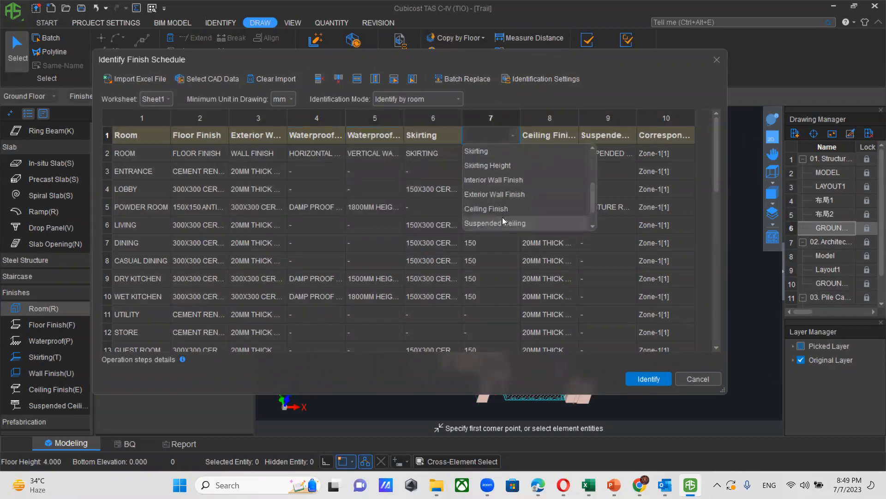
{"action": "left_click", "coordinate": [491, 166]}
{"action": "left_click", "coordinate": [648, 378]}
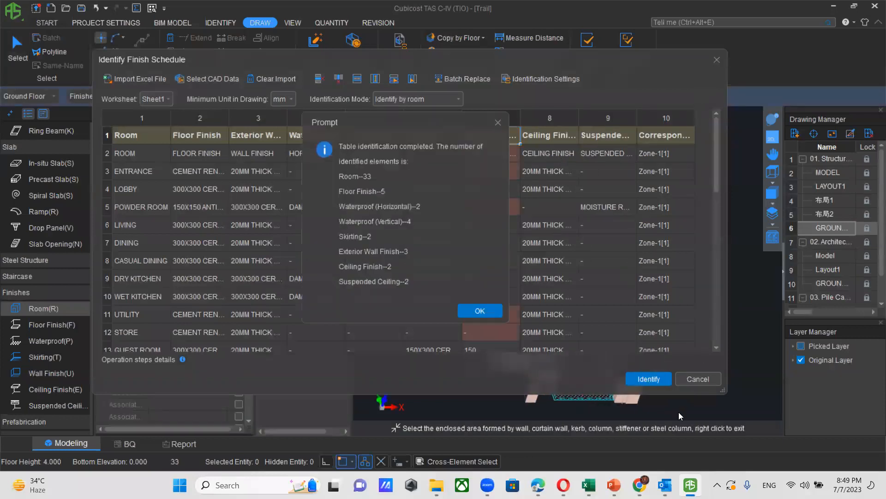
{"action": "left_click", "coordinate": [480, 309]}
Return to the 2D plan view and open the architectural ground floor drawing at the wet kitchen
{"action": "left_click_drag", "start_coordinate": [216, 52], "coordinate": [243, 136]}
{"action": "left_click", "coordinate": [746, 147]}
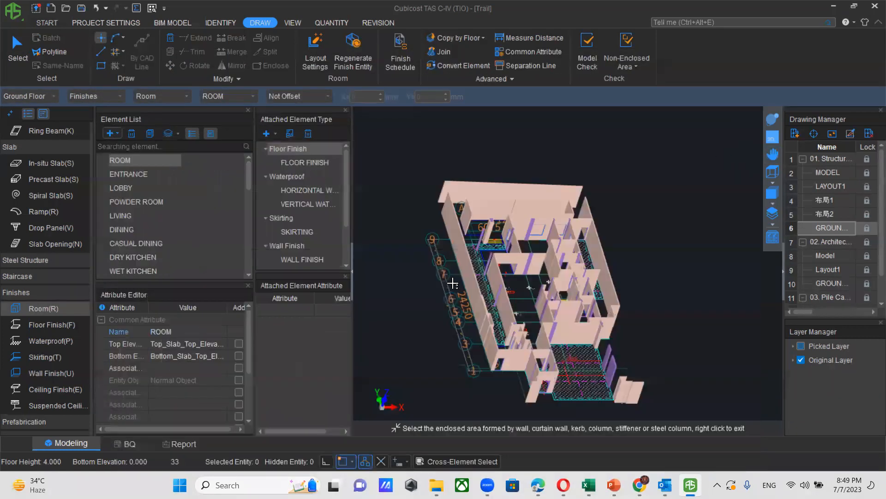
{"action": "left_click", "coordinate": [773, 137]}
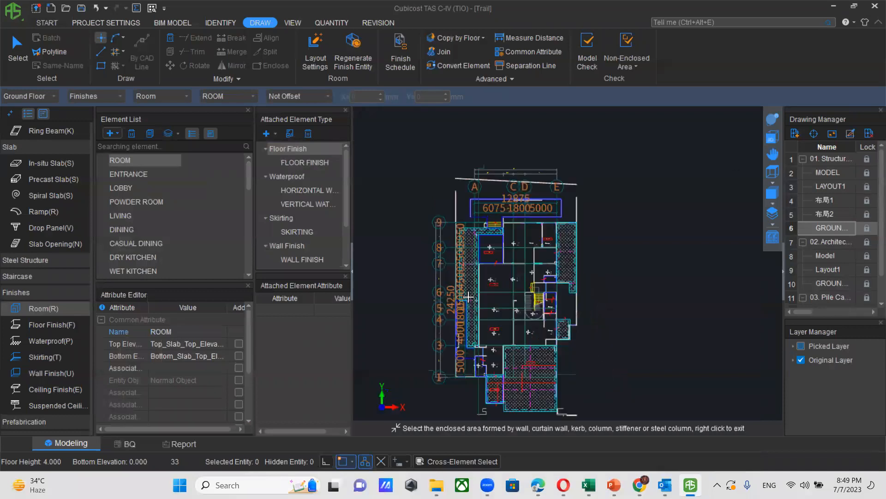
{"action": "scroll", "coordinate": [546, 257], "scroll_direction": "up", "scroll_amount": 4}
{"action": "scroll", "coordinate": [557, 231], "scroll_direction": "up", "scroll_amount": 5}
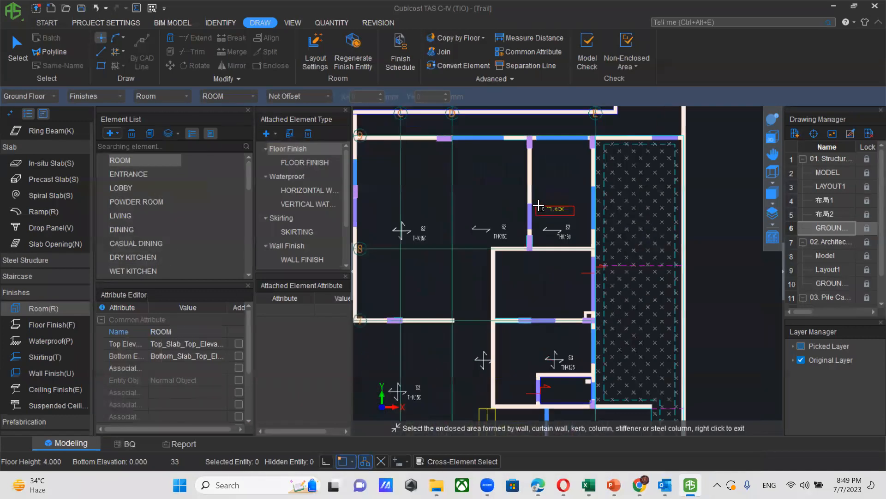
{"action": "scroll", "coordinate": [824, 265], "scroll_direction": "down", "scroll_amount": 1}
{"action": "double_click", "coordinate": [823, 252]}
{"action": "scroll", "coordinate": [606, 229], "scroll_direction": "up", "scroll_amount": 10}
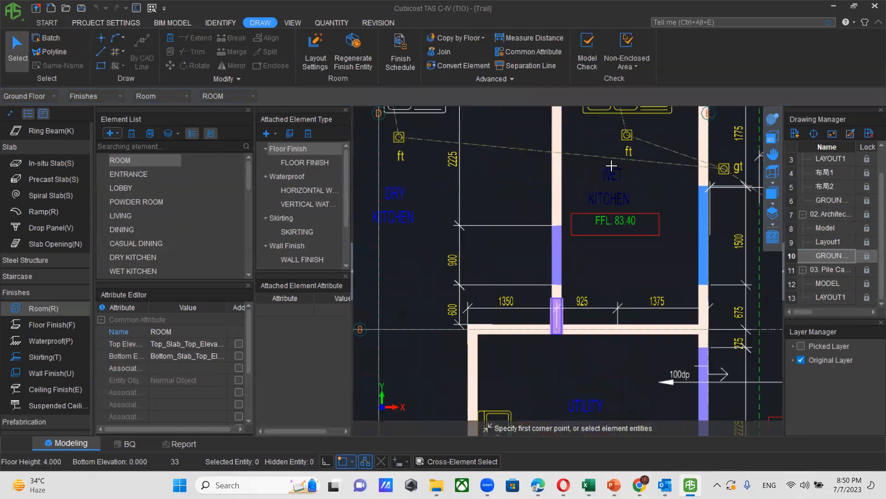
{"action": "scroll", "coordinate": [612, 166], "scroll_direction": "up", "scroll_amount": 2}
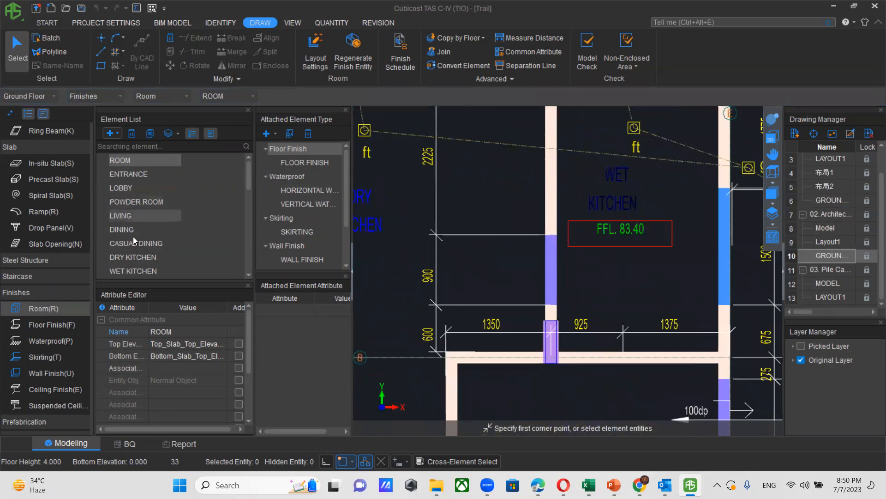
Place the WET KITCHEN room element in the wet kitchen area and view its finishes in 3D
{"action": "scroll", "coordinate": [133, 236], "scroll_direction": "down", "scroll_amount": 2}
{"action": "left_click", "coordinate": [133, 203]}
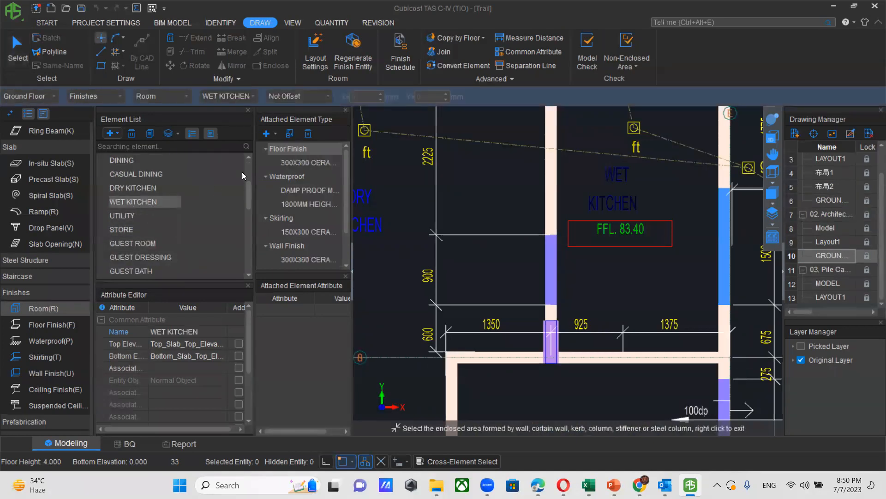
{"action": "left_click", "coordinate": [643, 254]}
{"action": "scroll", "coordinate": [667, 318], "scroll_direction": "down", "scroll_amount": 1}
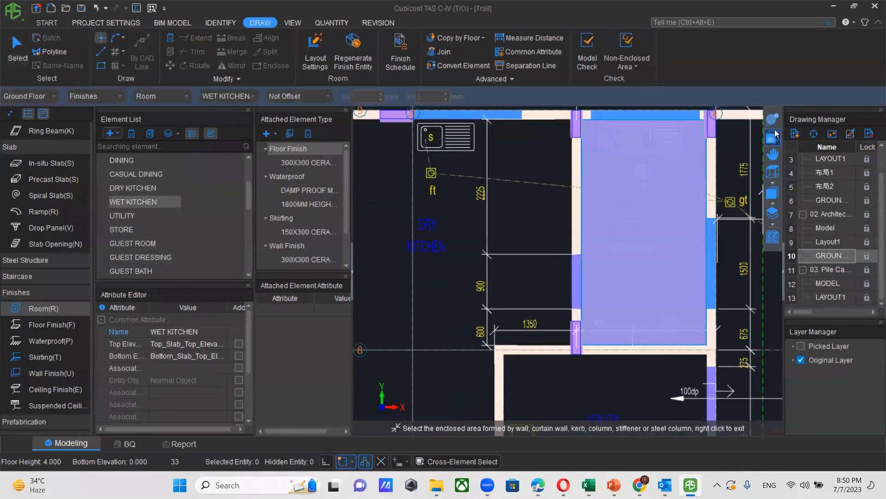
{"action": "left_click", "coordinate": [775, 135]}
{"action": "left_click_drag", "start_coordinate": [691, 307], "coordinate": [631, 321]}
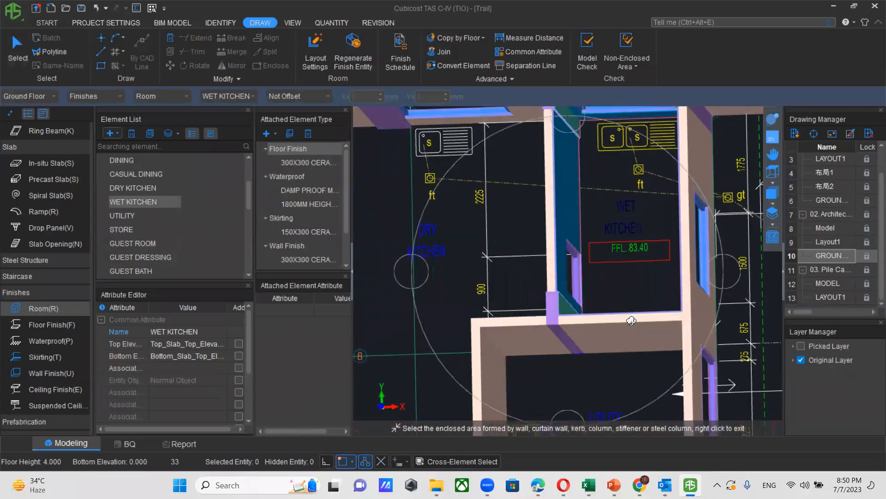
Place the UTILITY room element in the utility area and orbit around its finishes in 3D
{"action": "scroll", "coordinate": [631, 321], "scroll_direction": "down", "scroll_amount": 1}
{"action": "middle_click_drag", "start_coordinate": [588, 374], "coordinate": [589, 275]}
{"action": "left_click", "coordinate": [126, 214]}
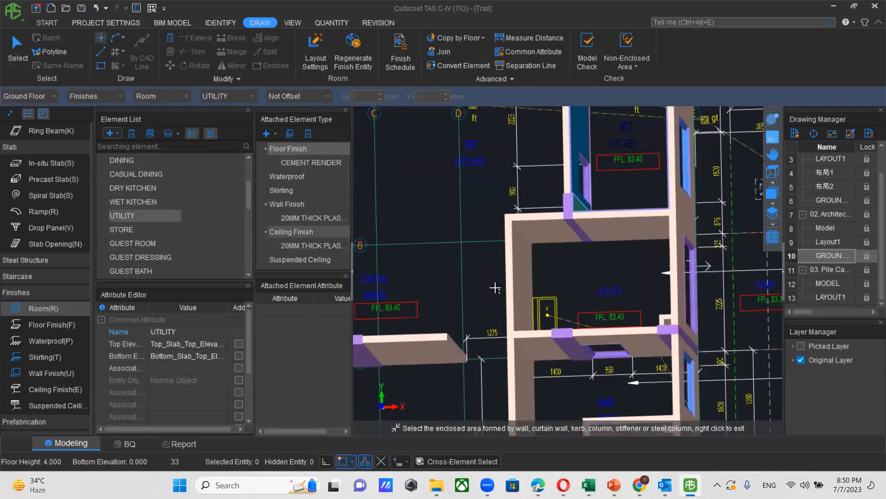
{"action": "left_click", "coordinate": [608, 287]}
{"action": "left_click", "coordinate": [773, 119]}
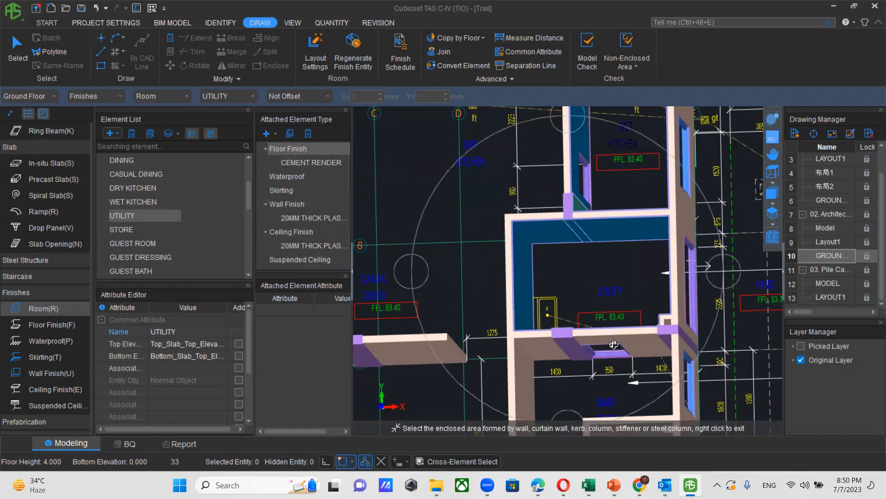
{"action": "middle_click_drag", "start_coordinate": [597, 377], "coordinate": [622, 281]}
{"action": "left_click_drag", "start_coordinate": [622, 280], "coordinate": [632, 309]}
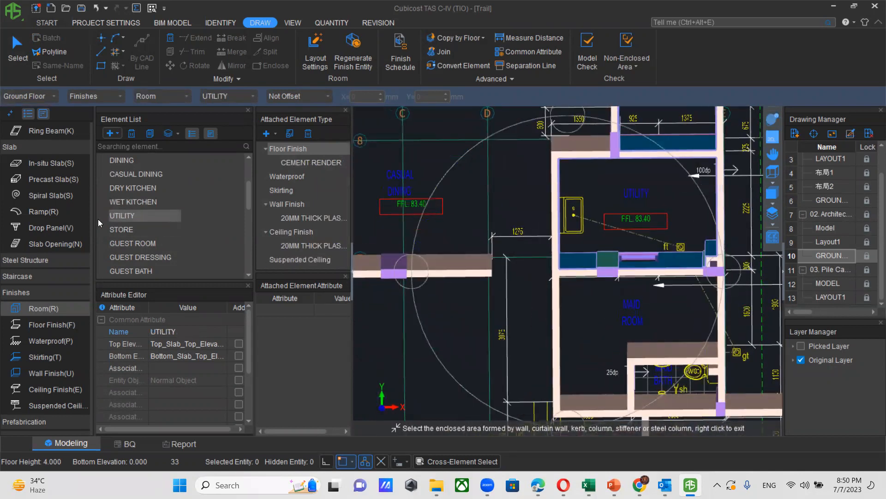
Place the MAID ROOM element in the maid room area and orbit around its finishes in 3D
{"action": "scroll", "coordinate": [134, 205], "scroll_direction": "down", "scroll_amount": 1}
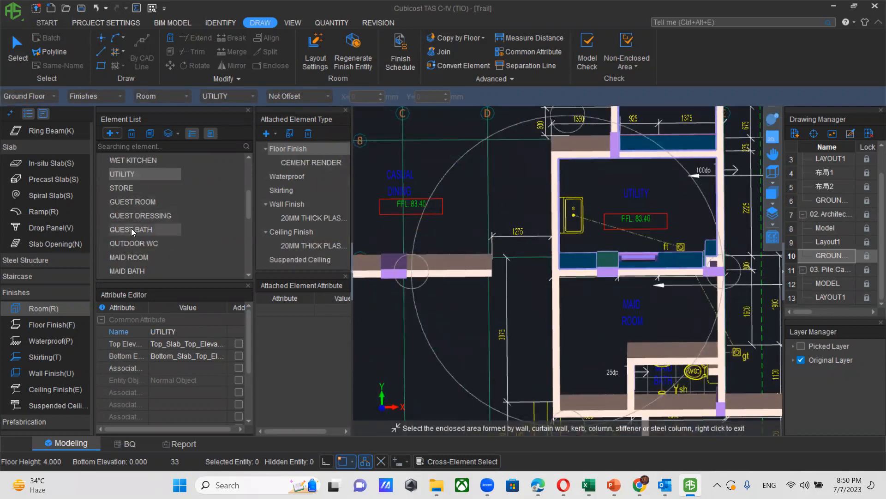
{"action": "left_click", "coordinate": [128, 257]}
{"action": "left_click", "coordinate": [623, 317]}
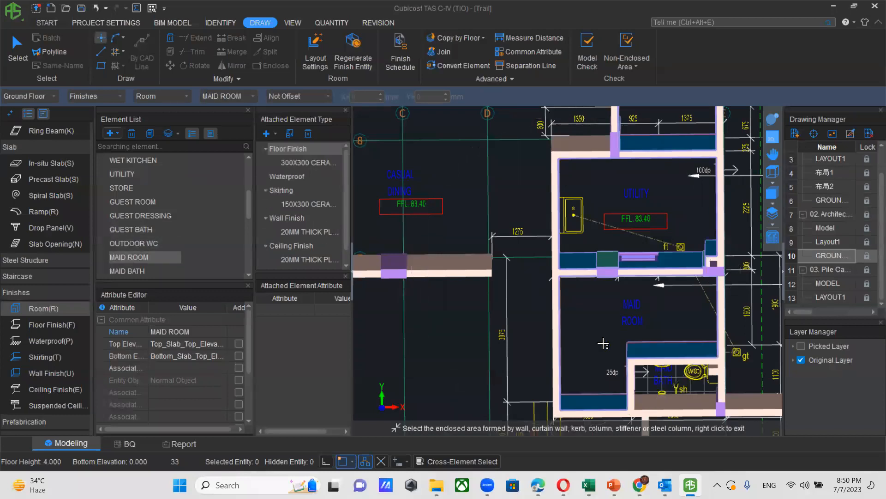
{"action": "middle_click_drag", "start_coordinate": [603, 343], "coordinate": [615, 259]}
{"action": "left_click", "coordinate": [771, 121]}
{"action": "left_click_drag", "start_coordinate": [557, 282], "coordinate": [582, 266]}
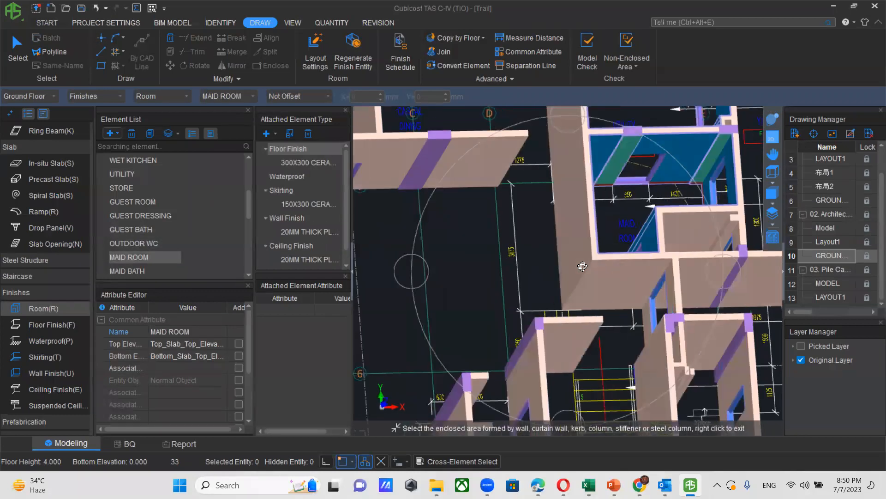
In plan view, draw a separation line along grid 8 between the dry kitchen and casual dining areas
{"action": "left_click", "coordinate": [773, 137]}
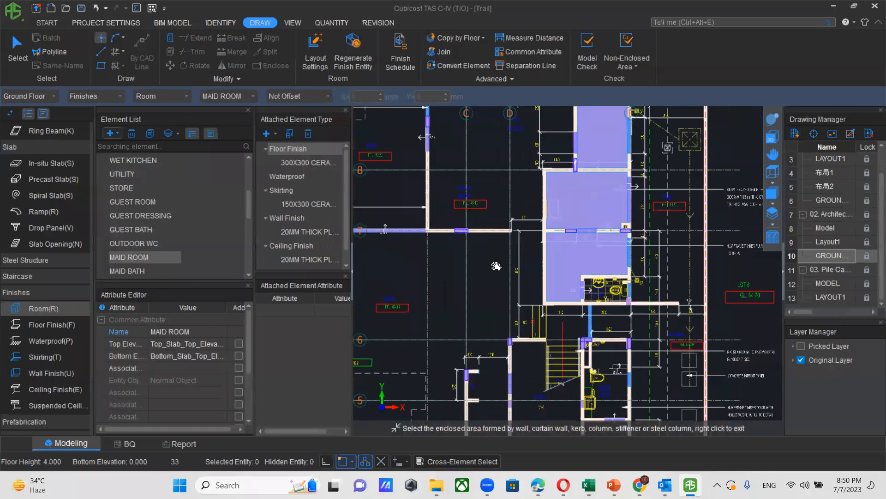
{"action": "scroll", "coordinate": [497, 267], "scroll_direction": "up", "scroll_amount": 3}
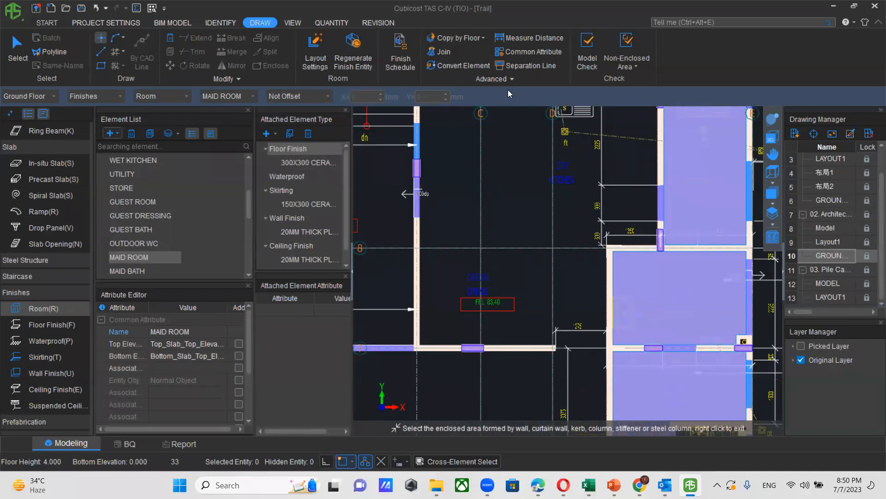
{"action": "left_click", "coordinate": [525, 66]}
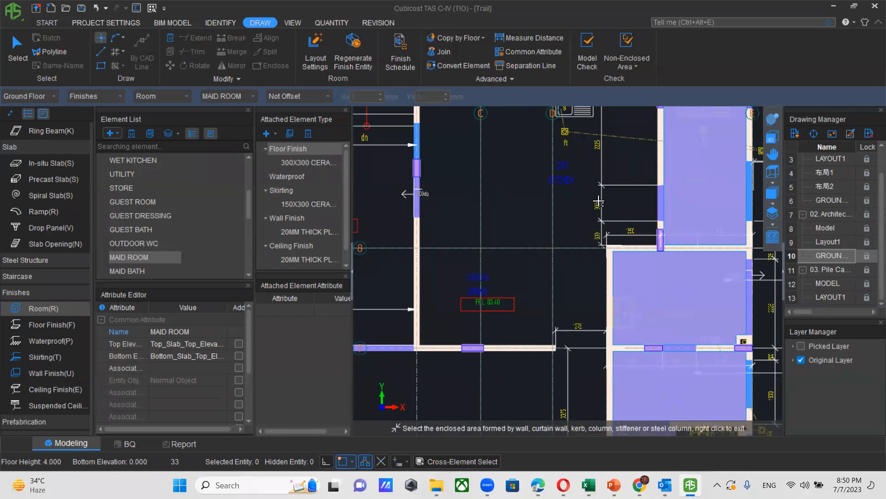
{"action": "left_click", "coordinate": [607, 246]}
{"action": "left_click", "coordinate": [419, 248]}
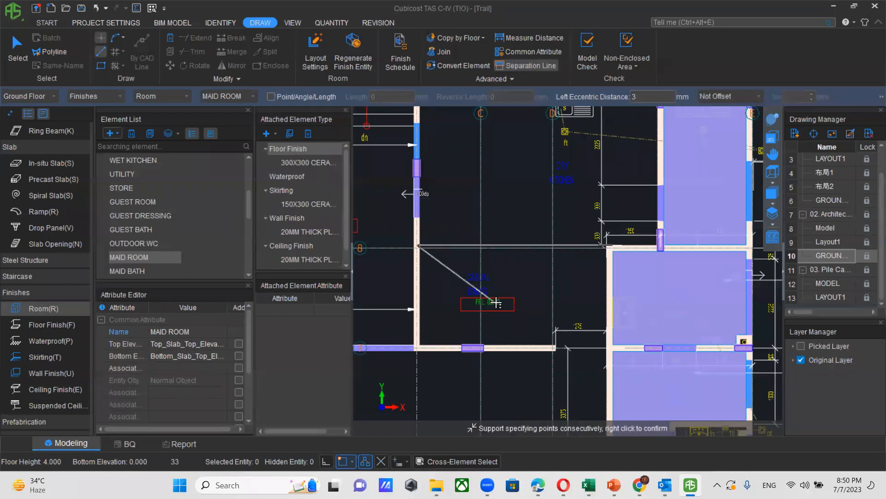
{"action": "right_click", "coordinate": [496, 302]}
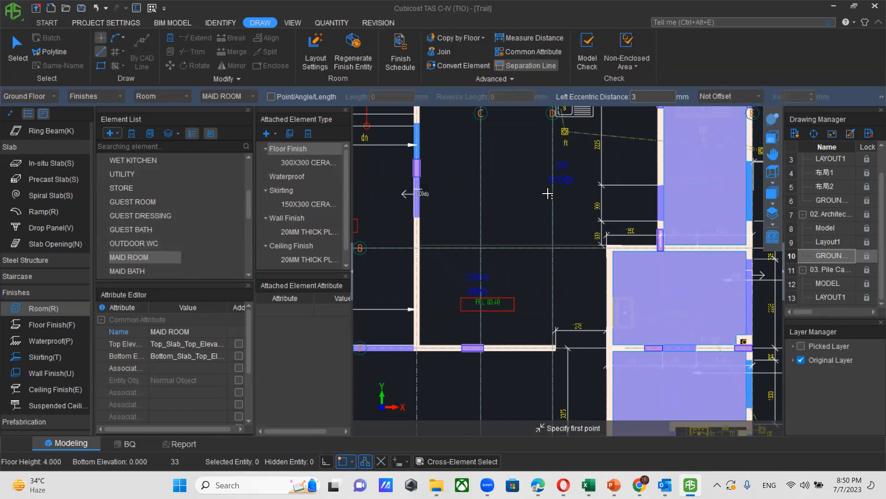
Place the DRY KITCHEN room element by point in the dry kitchen area above the separation line
{"action": "scroll", "coordinate": [116, 231], "scroll_direction": "up", "scroll_amount": 3}
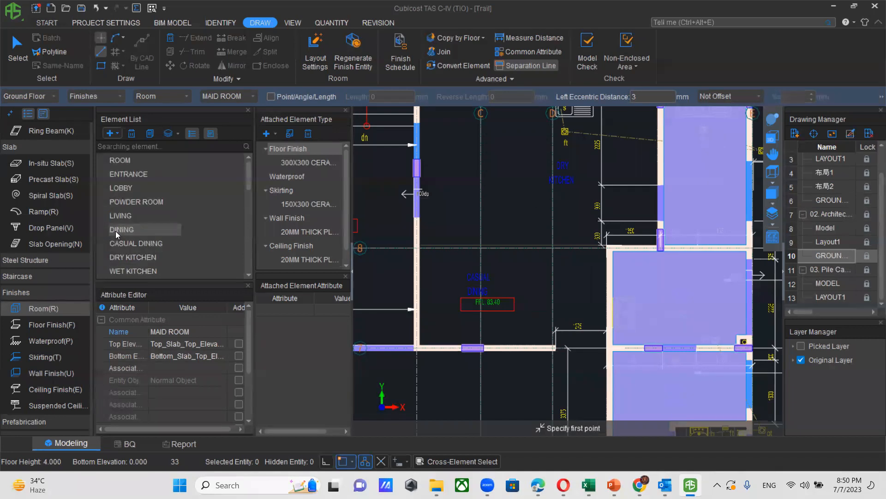
{"action": "left_click", "coordinate": [123, 257]}
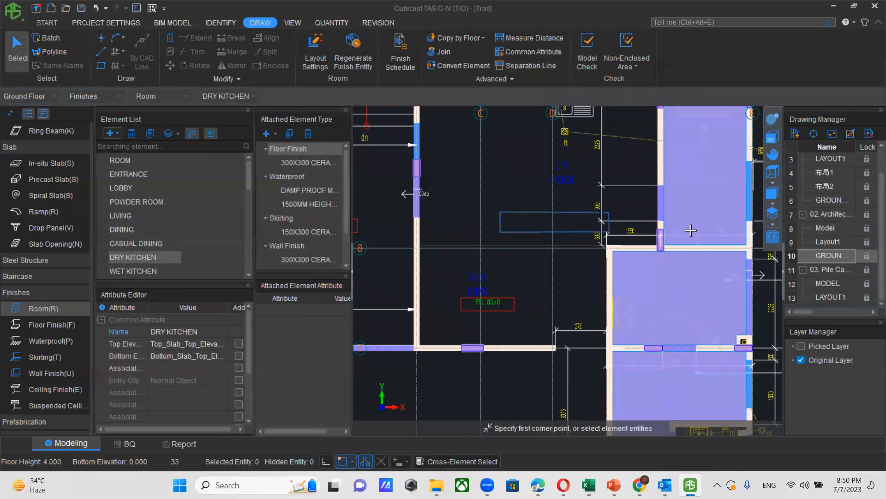
{"action": "left_click", "coordinate": [101, 39]}
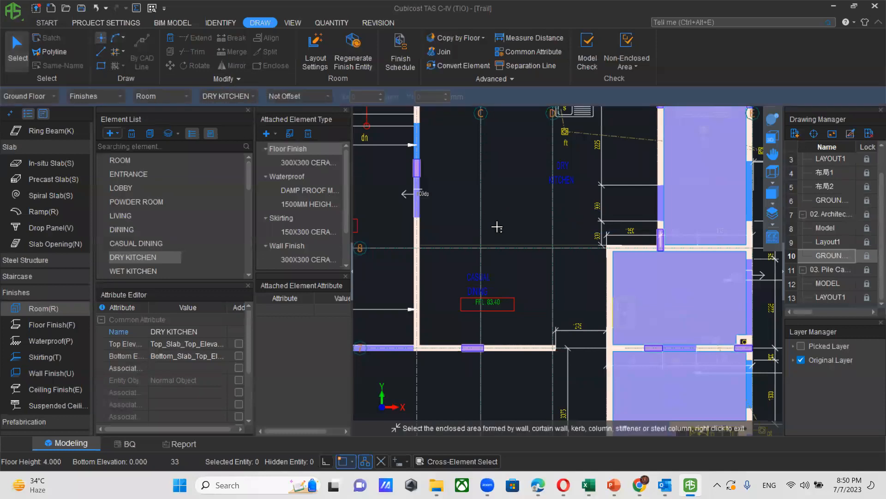
{"action": "left_click", "coordinate": [527, 210]}
{"action": "scroll", "coordinate": [508, 274], "scroll_direction": "down", "scroll_amount": 2}
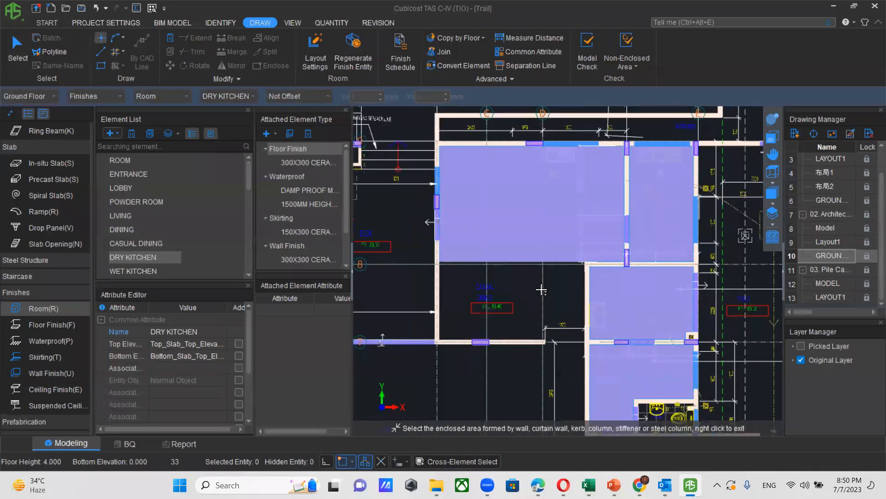
{"action": "middle_click_drag", "start_coordinate": [540, 291], "coordinate": [517, 357]}
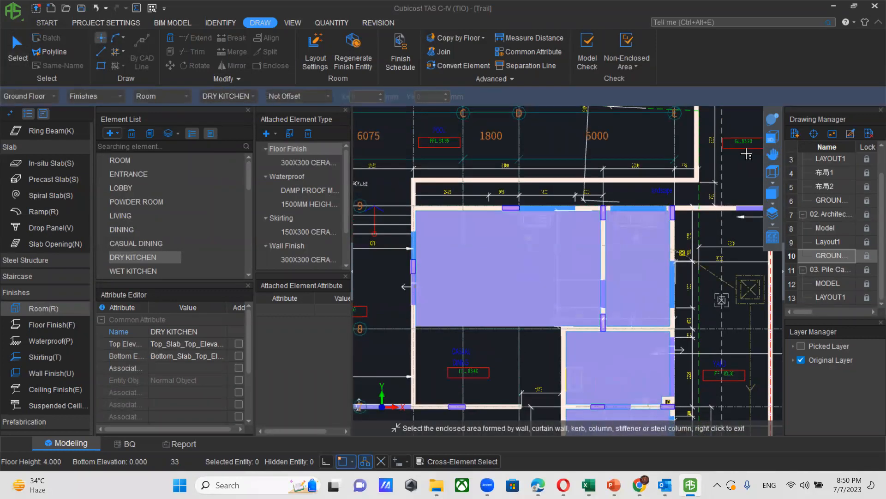
Inspect the placed ground-floor rooms in 3D, orbiting around the model
{"action": "left_click", "coordinate": [772, 119]}
{"action": "left_click_drag", "start_coordinate": [503, 333], "coordinate": [502, 314]}
{"action": "left_click_drag", "start_coordinate": [472, 187], "coordinate": [500, 217]}
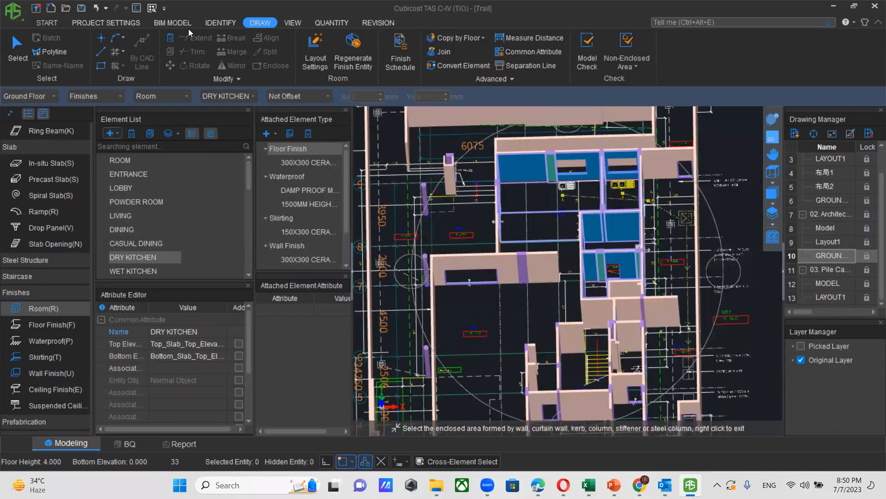
Review the quantity measurement settings and open the measurement rules for walls
{"action": "left_click", "coordinate": [335, 23]}
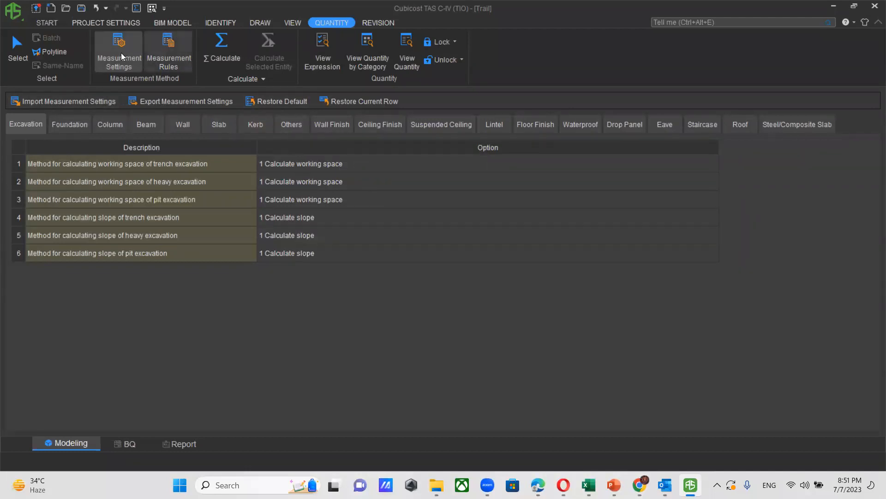
{"action": "left_click", "coordinate": [172, 50]}
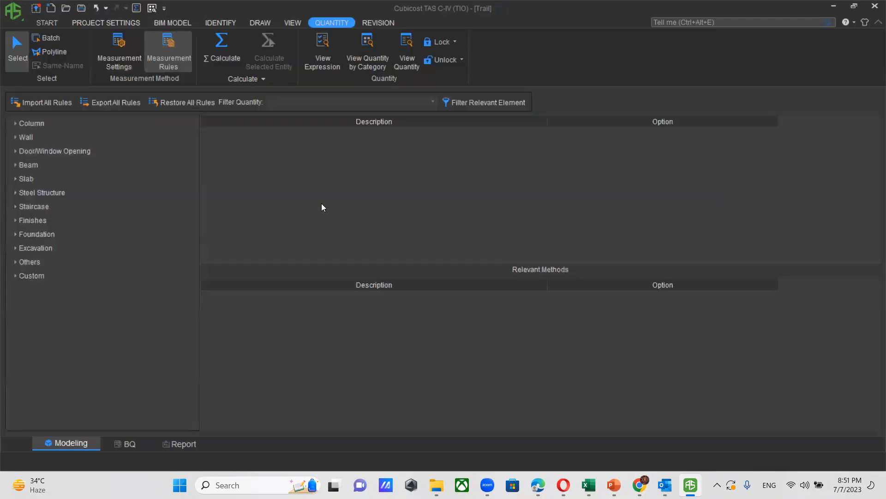
{"action": "left_click", "coordinate": [16, 137]}
{"action": "left_click", "coordinate": [50, 151]}
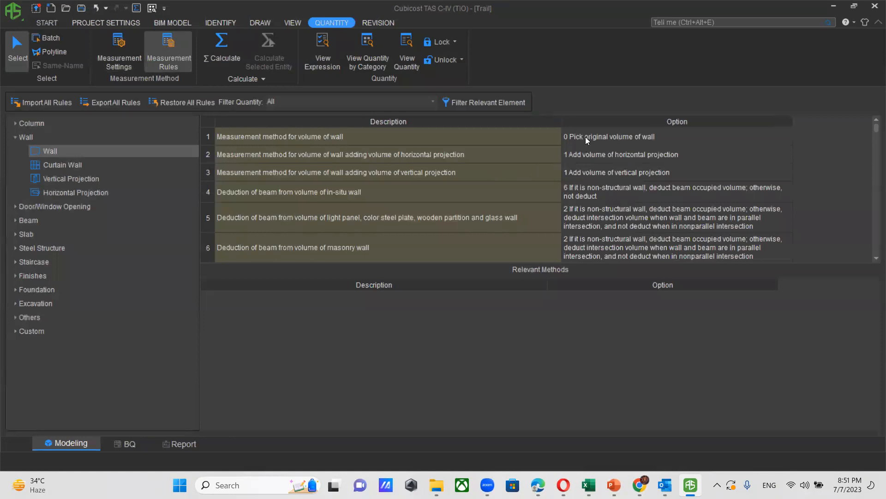
Set the wall measurement rule for adding volume of vertical projection to 0 No effect
{"action": "left_click", "coordinate": [761, 137]}
{"action": "left_click", "coordinate": [783, 139]}
{"action": "left_click", "coordinate": [765, 168]}
{"action": "left_click", "coordinate": [785, 173]}
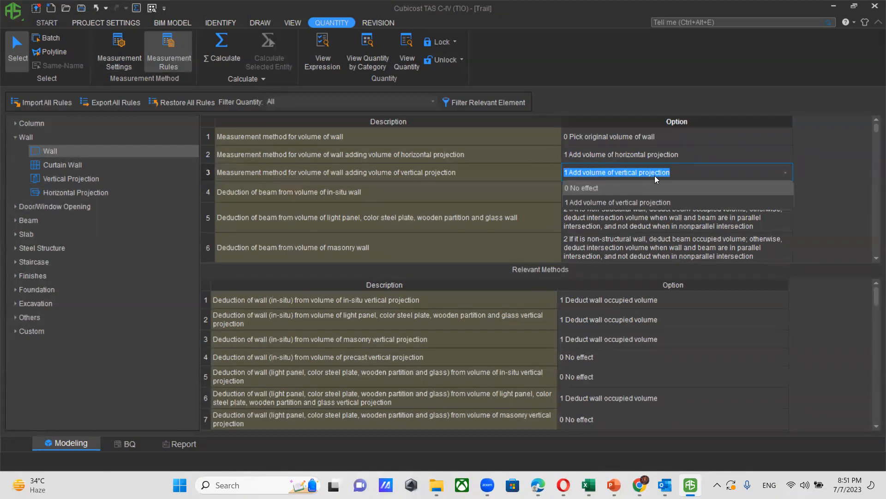
{"action": "left_click", "coordinate": [579, 188]}
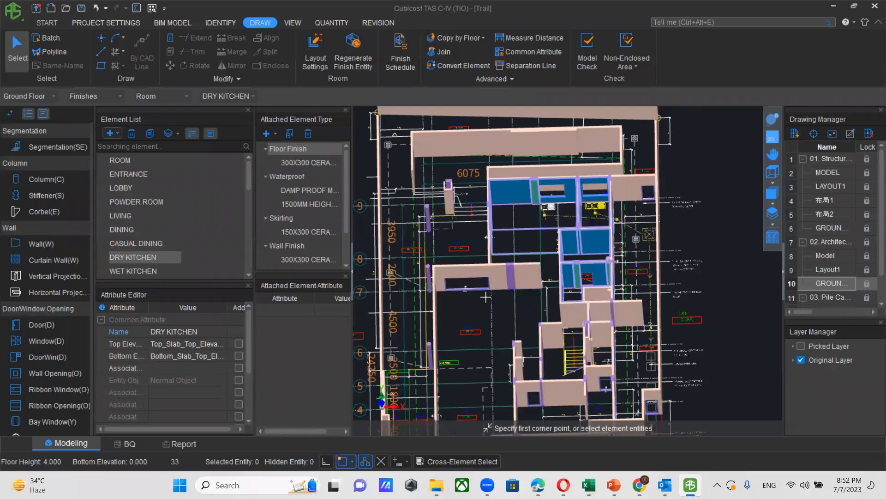
Return to plan view and open the Segmentation new-feature sample project, saving the current project over Trail.TAS and dismissing the tutorial and tips
{"action": "left_click", "coordinate": [772, 137]}
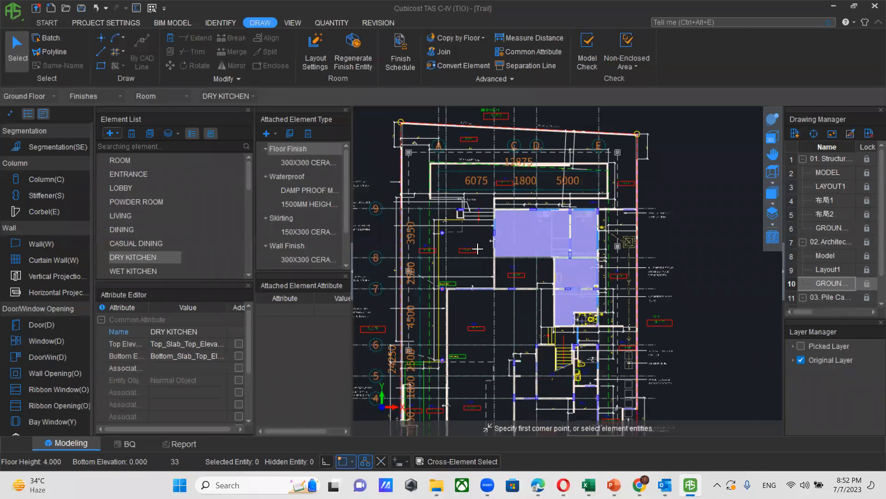
{"action": "left_click", "coordinate": [854, 21]}
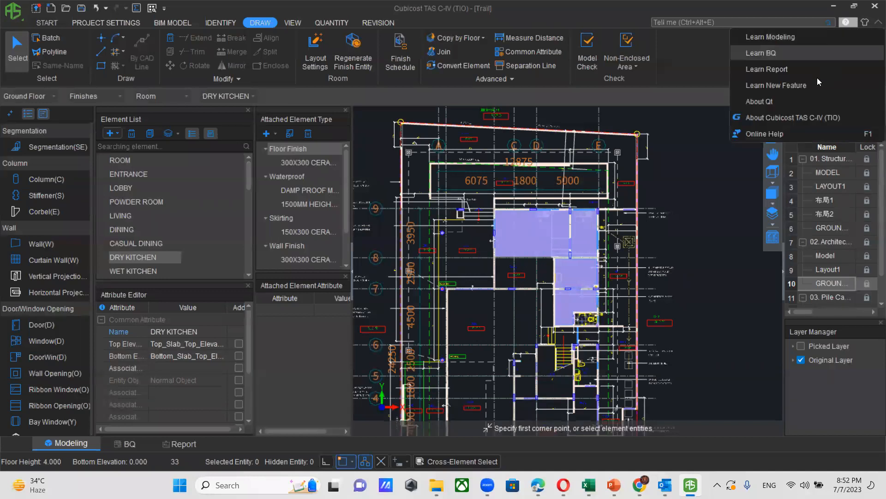
{"action": "left_click", "coordinate": [772, 86]}
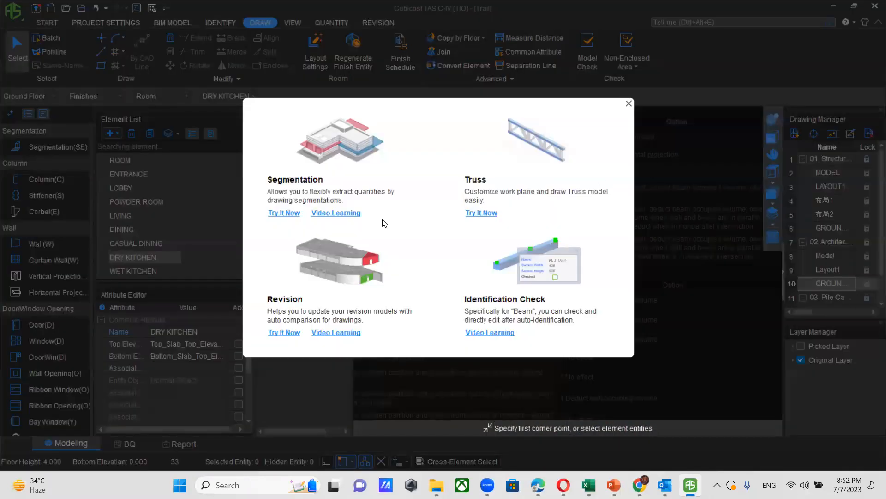
{"action": "left_click", "coordinate": [285, 213]}
{"action": "key", "text": "Return"}
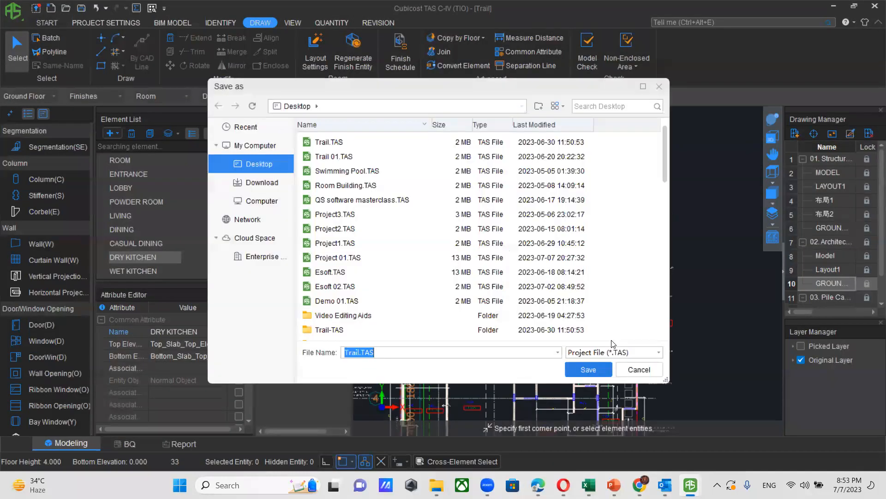
{"action": "left_click", "coordinate": [588, 369]}
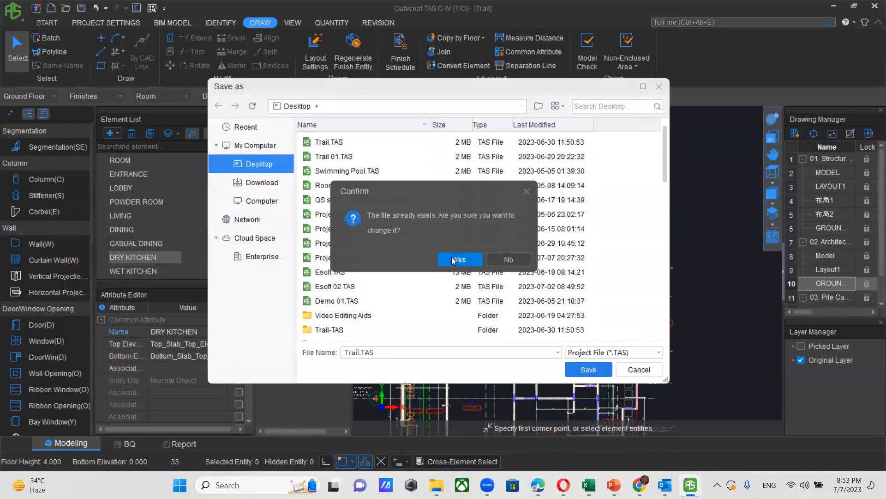
{"action": "left_click", "coordinate": [454, 258]}
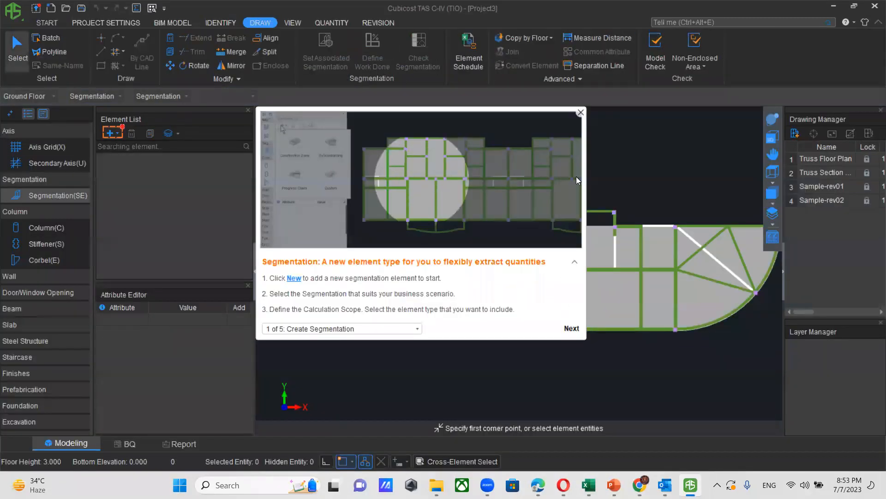
{"action": "left_click", "coordinate": [580, 113]}
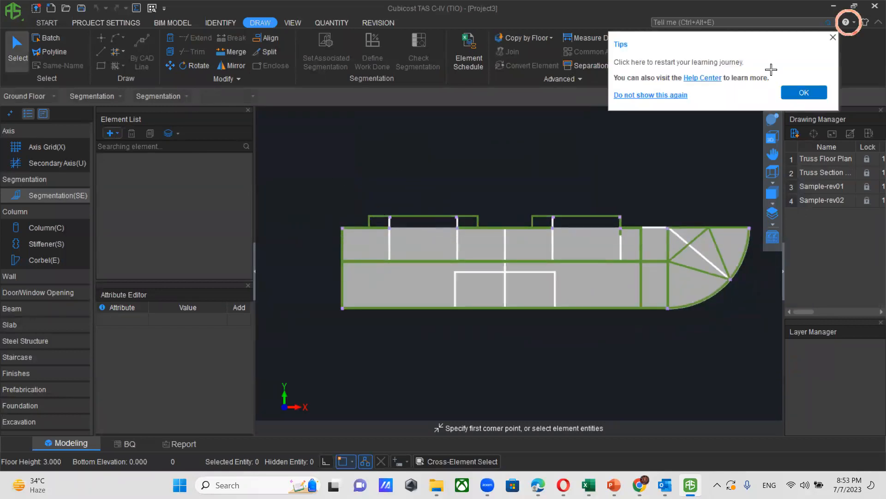
{"action": "left_click", "coordinate": [832, 37]}
Create a Progress Claim segmentation element with a calculation scope of Column, Wall, Beam and Slab
{"action": "scroll", "coordinate": [370, 234], "scroll_direction": "up", "scroll_amount": 4}
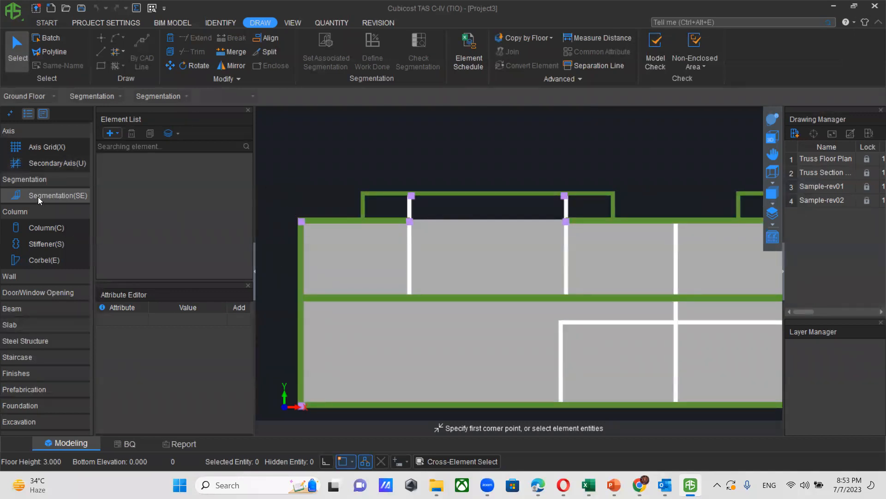
{"action": "left_click_drag", "start_coordinate": [290, 207], "coordinate": [363, 260]}
{"action": "left_click", "coordinate": [116, 135]}
{"action": "left_click", "coordinate": [141, 234]}
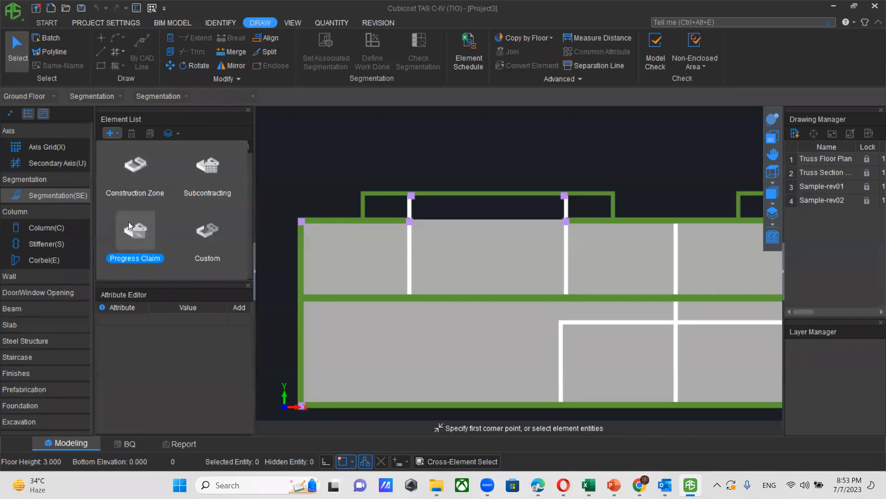
{"action": "left_click", "coordinate": [130, 226]}
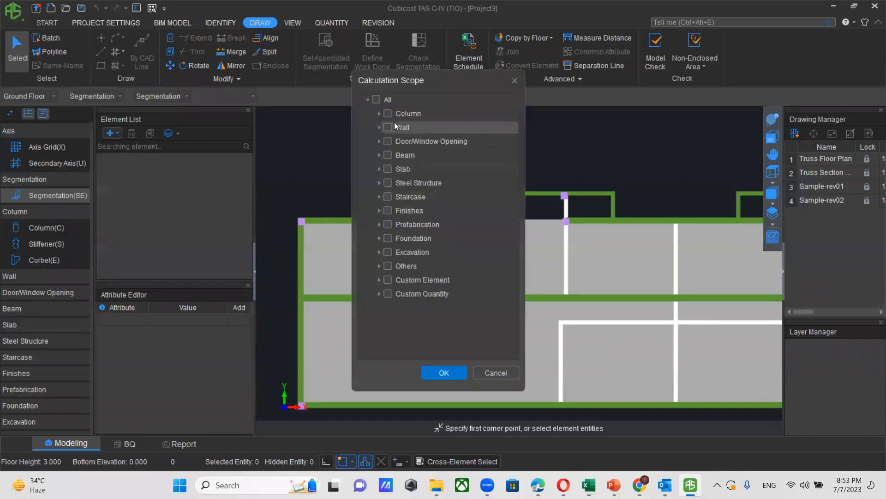
{"action": "left_click_drag", "start_coordinate": [414, 82], "coordinate": [578, 84]}
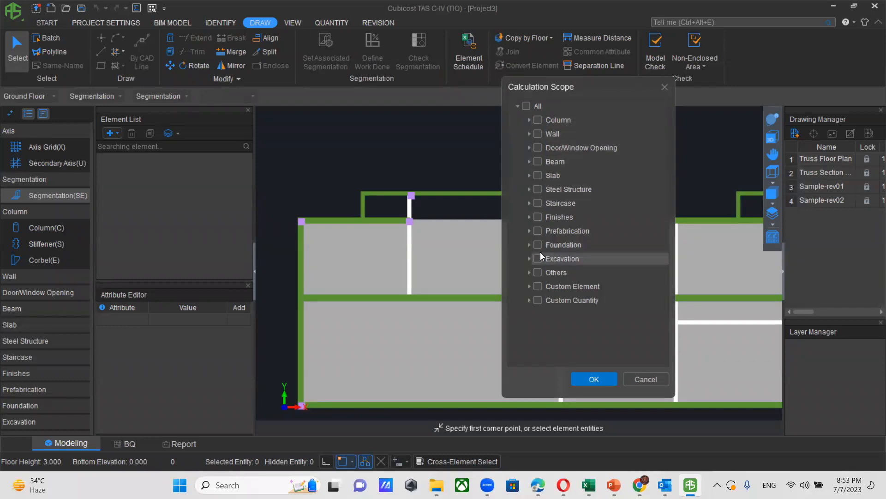
{"action": "left_click", "coordinate": [538, 134]}
{"action": "left_click", "coordinate": [537, 120]}
{"action": "left_click", "coordinate": [536, 162]}
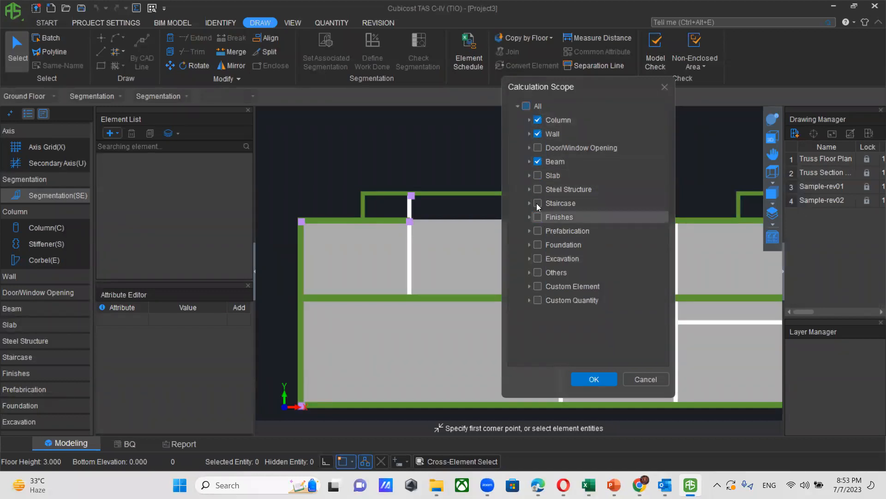
{"action": "left_click", "coordinate": [539, 217]}
{"action": "left_click", "coordinate": [538, 175]}
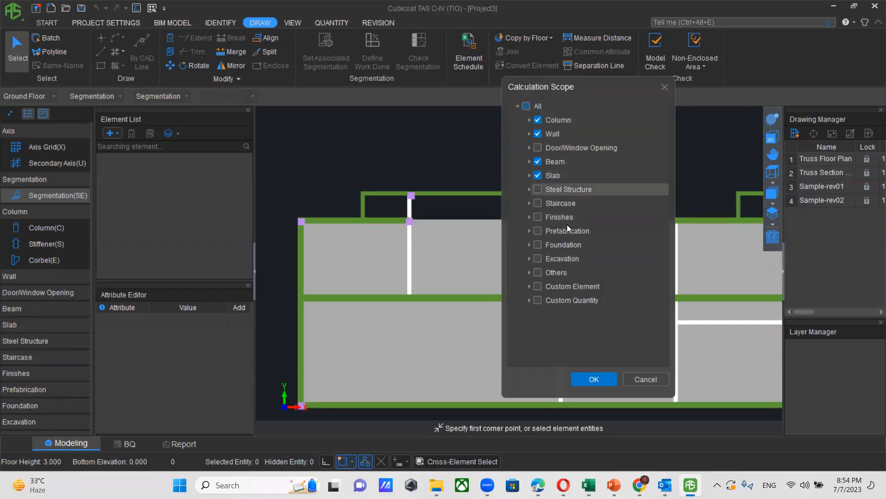
{"action": "left_click", "coordinate": [594, 379]}
Draw the progress claim segmentation as a rectangle covering the building's upper-left bay
{"action": "left_click", "coordinate": [290, 201]}
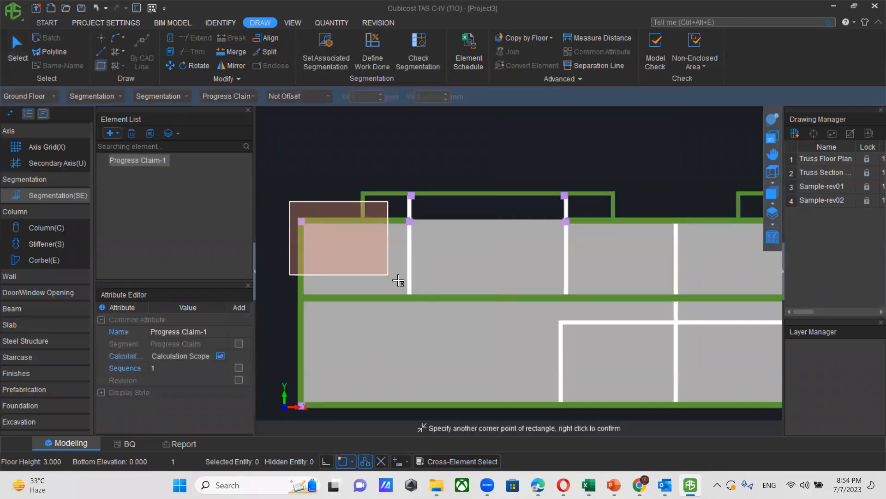
{"action": "left_click", "coordinate": [416, 312]}
{"action": "right_click", "coordinate": [416, 313]}
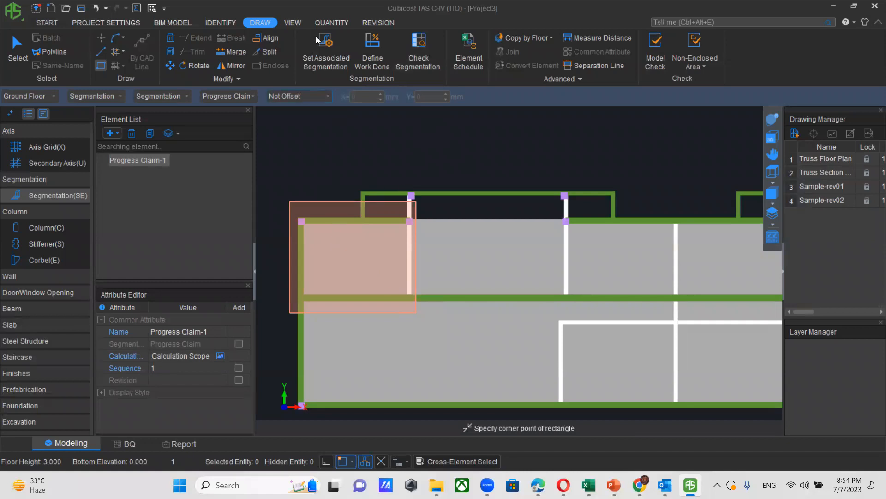
Associate the long horizontal beam KL-13(14) with the Progress Claim-1 segmentation
{"action": "left_click", "coordinate": [326, 51]}
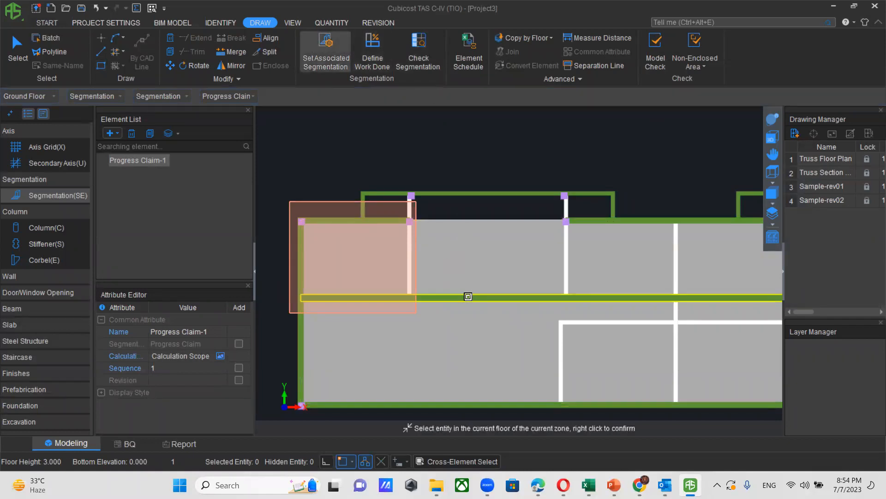
{"action": "left_click", "coordinate": [466, 297]}
{"action": "right_click", "coordinate": [342, 176]}
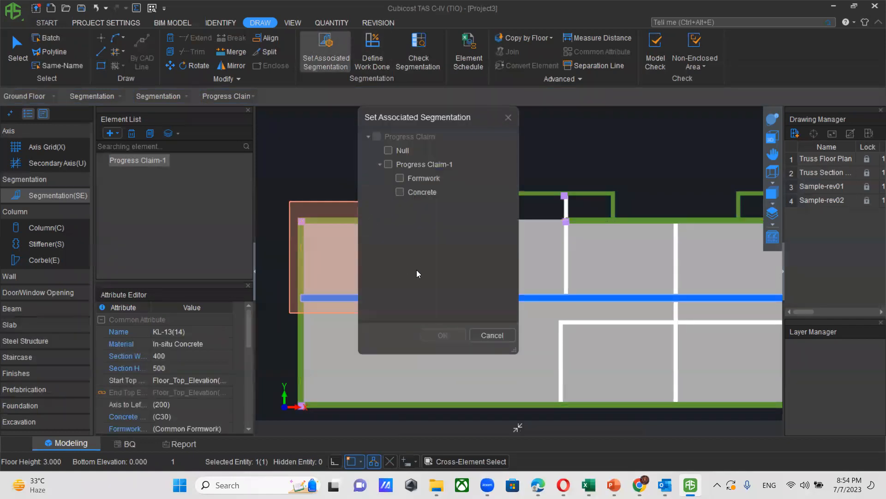
{"action": "left_click", "coordinate": [392, 165]}
{"action": "left_click", "coordinate": [442, 335]}
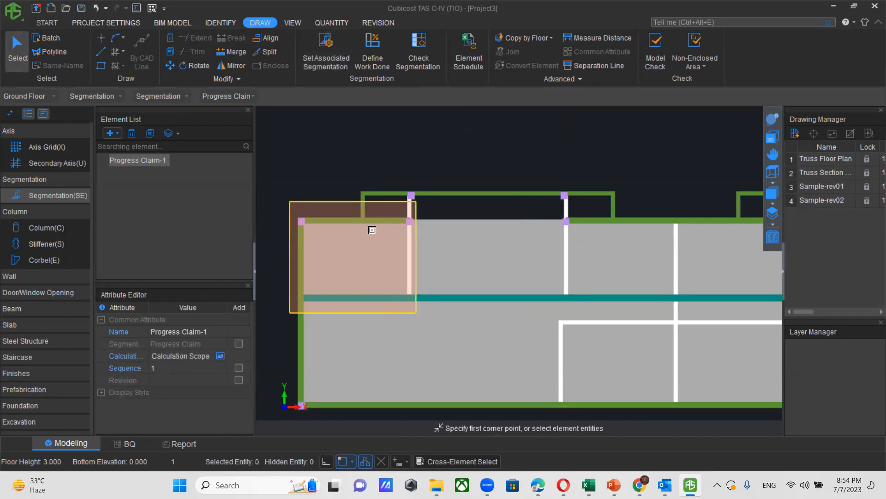
Set the associated segmentation of wall w1 along the bay's upper edge to Null
{"action": "scroll", "coordinate": [371, 229], "scroll_direction": "up", "scroll_amount": 1}
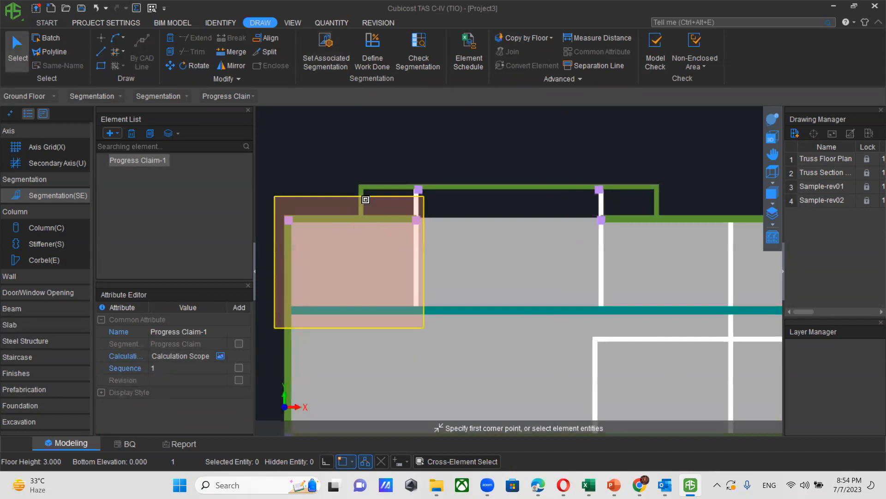
{"action": "left_click", "coordinate": [326, 49]}
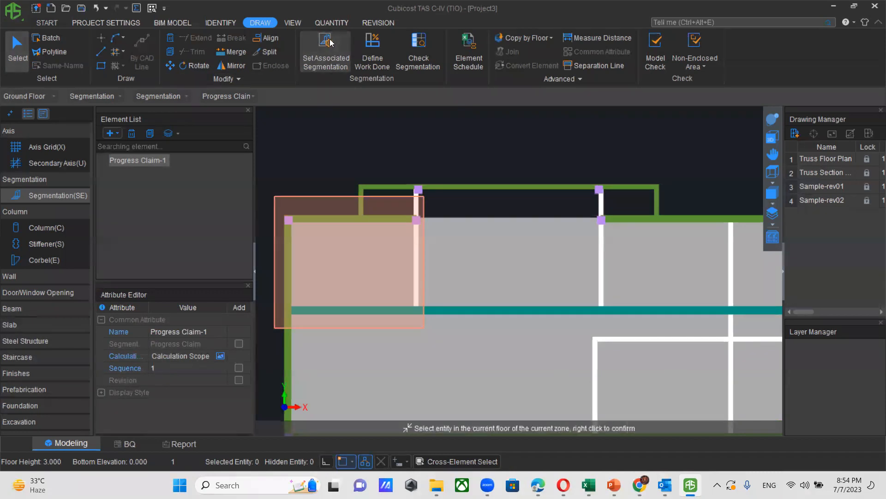
{"action": "left_click", "coordinate": [353, 221]}
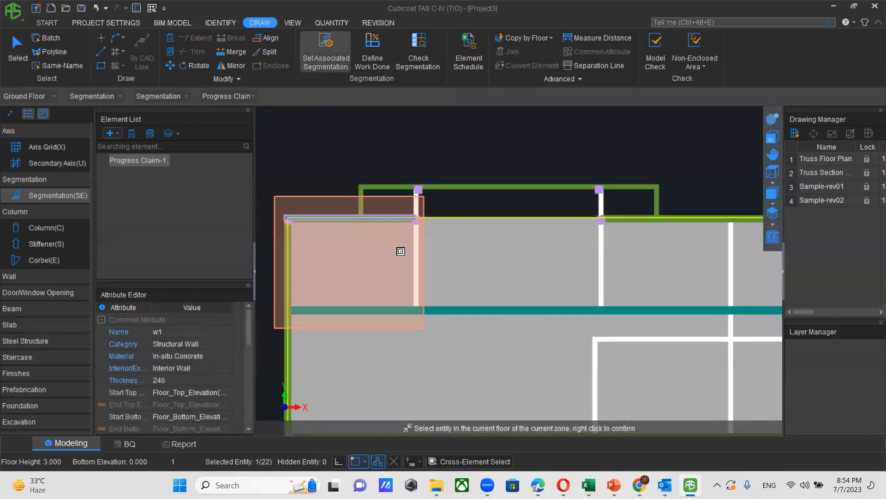
{"action": "right_click", "coordinate": [346, 174]}
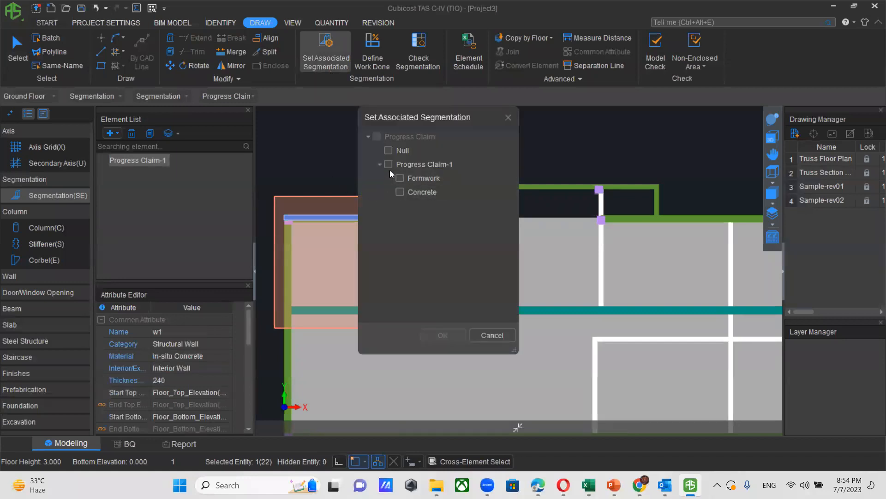
{"action": "left_click", "coordinate": [389, 150]}
{"action": "left_click", "coordinate": [443, 335]}
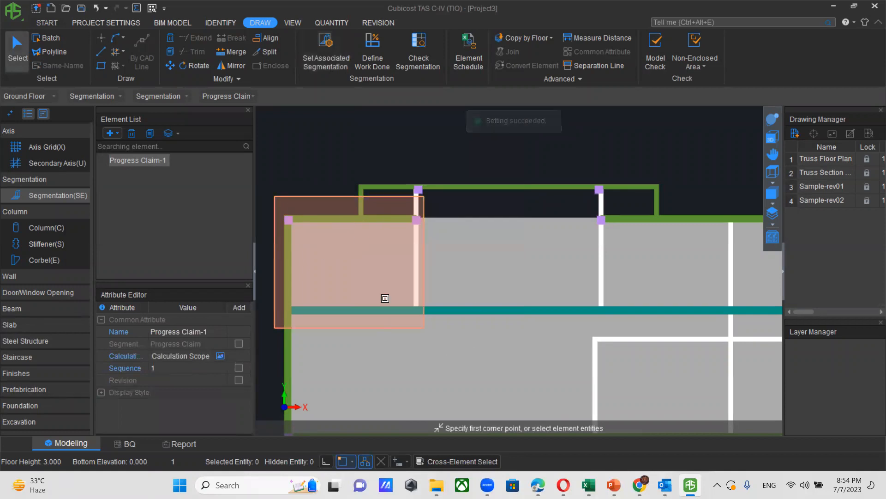
Calculate the model's quantities and view them by category for Project3
{"action": "left_click", "coordinate": [331, 22]}
{"action": "left_click", "coordinate": [225, 46]}
{"action": "left_click", "coordinate": [464, 318]}
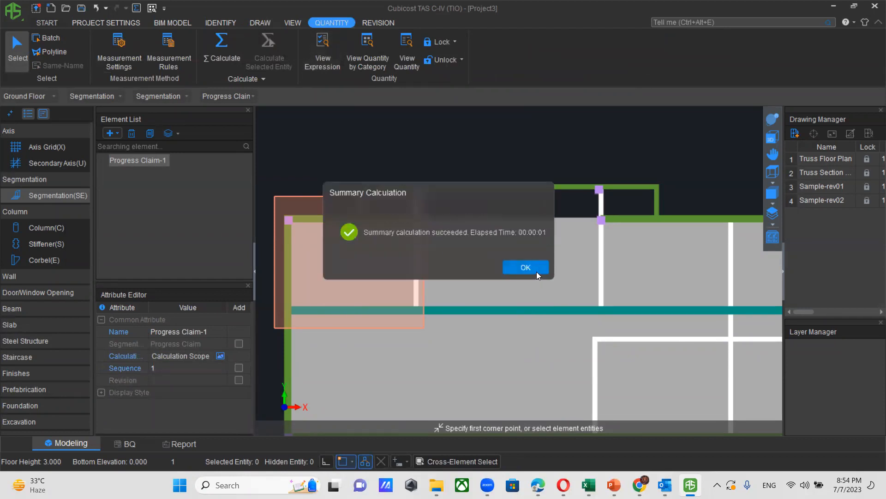
{"action": "left_click", "coordinate": [531, 268]}
{"action": "left_click", "coordinate": [370, 50]}
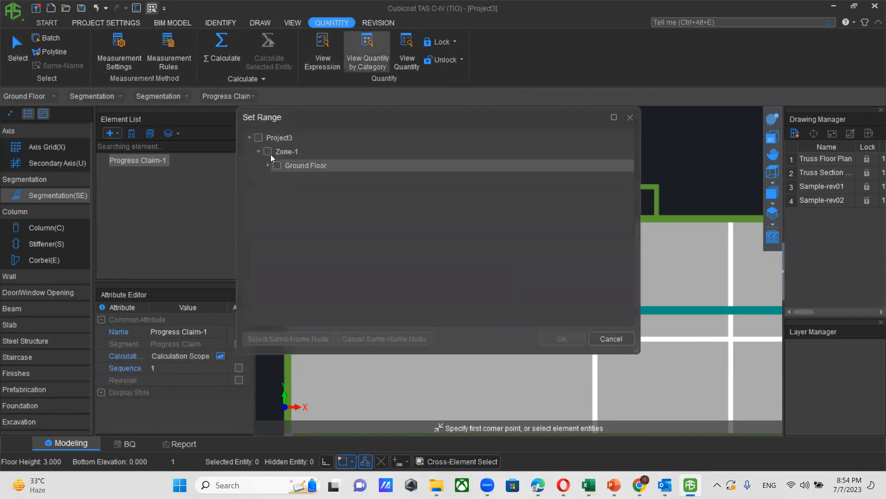
{"action": "left_click", "coordinate": [249, 137]}
{"action": "left_click", "coordinate": [562, 337]}
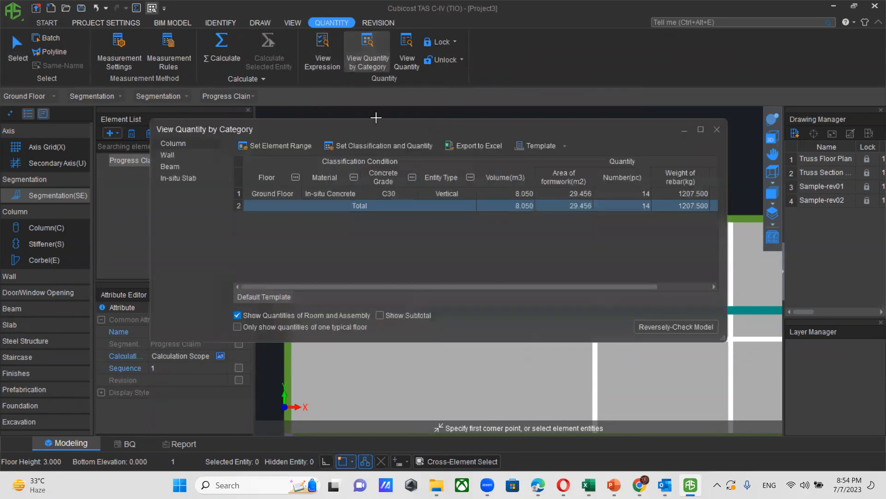
Add Progress Claim as a classification condition for columns and beams, and review the resulting quantities by category
{"action": "left_click", "coordinate": [380, 145]}
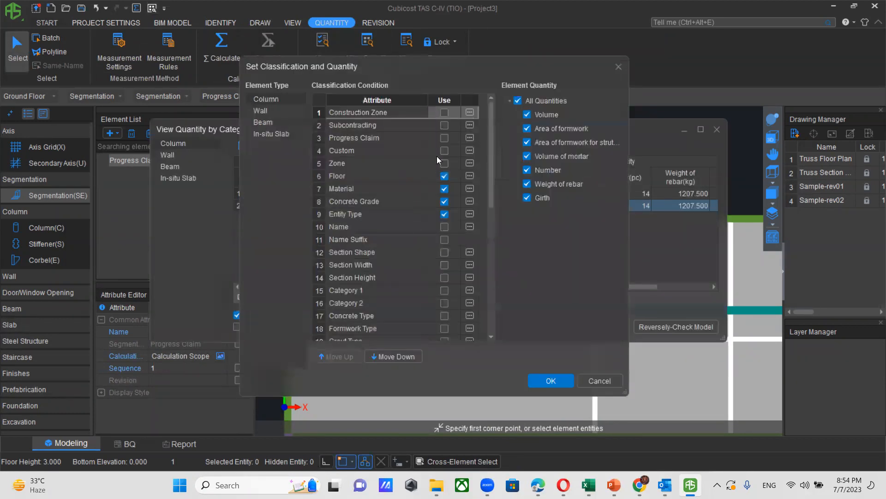
{"action": "left_click", "coordinate": [444, 137]}
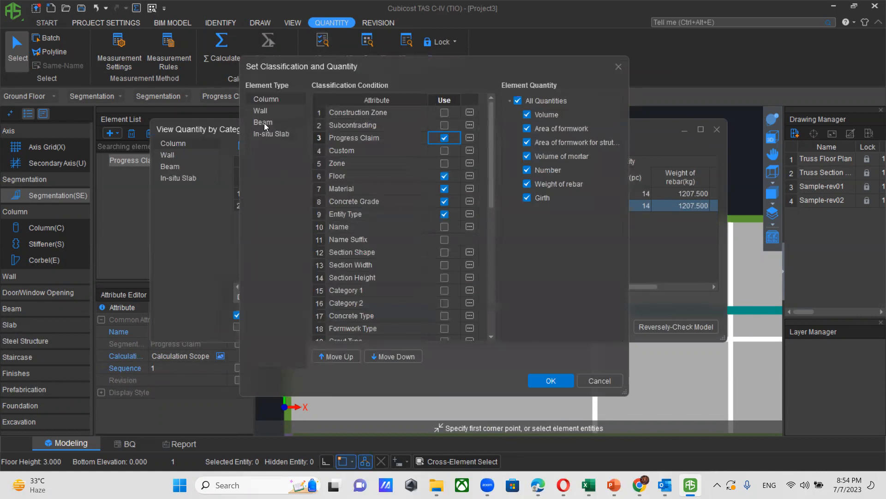
{"action": "left_click", "coordinate": [263, 122]}
{"action": "left_click", "coordinate": [444, 138]}
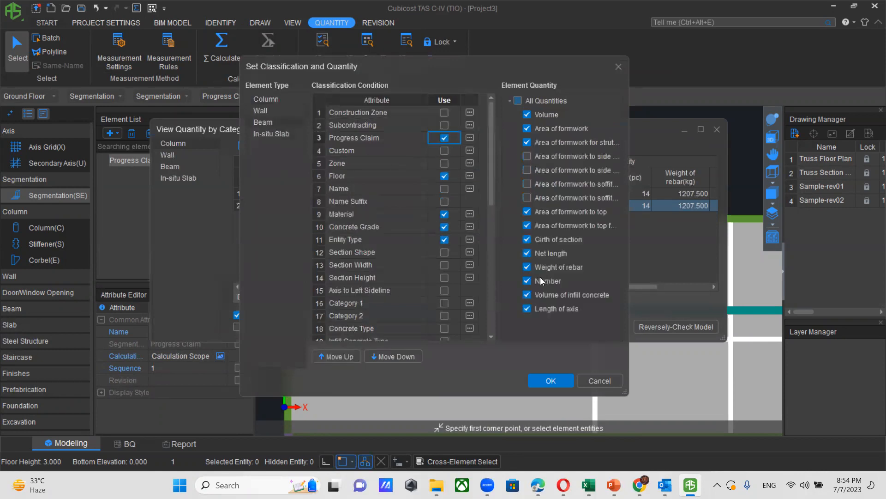
{"action": "left_click", "coordinate": [551, 381]}
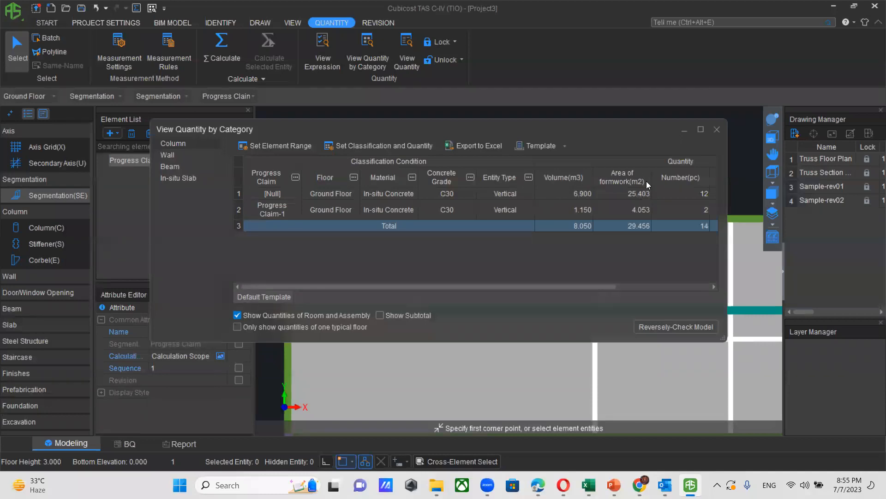
{"action": "left_click", "coordinate": [717, 130]}
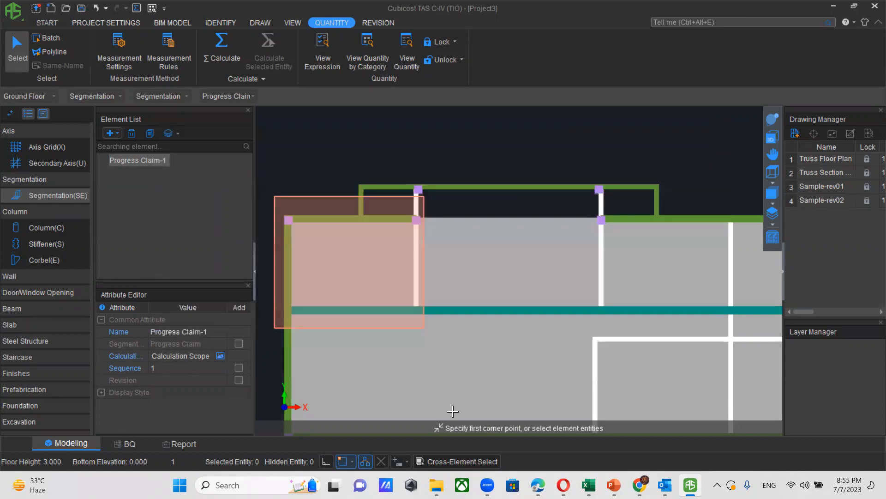
Delete the Progress Claim-1 segmentation rectangle over the building's upper-left bay
{"action": "scroll", "coordinate": [489, 353], "scroll_direction": "down", "scroll_amount": 1}
{"action": "middle_click_drag", "start_coordinate": [552, 406], "coordinate": [469, 342]}
{"action": "scroll", "coordinate": [525, 336], "scroll_direction": "down", "scroll_amount": 2}
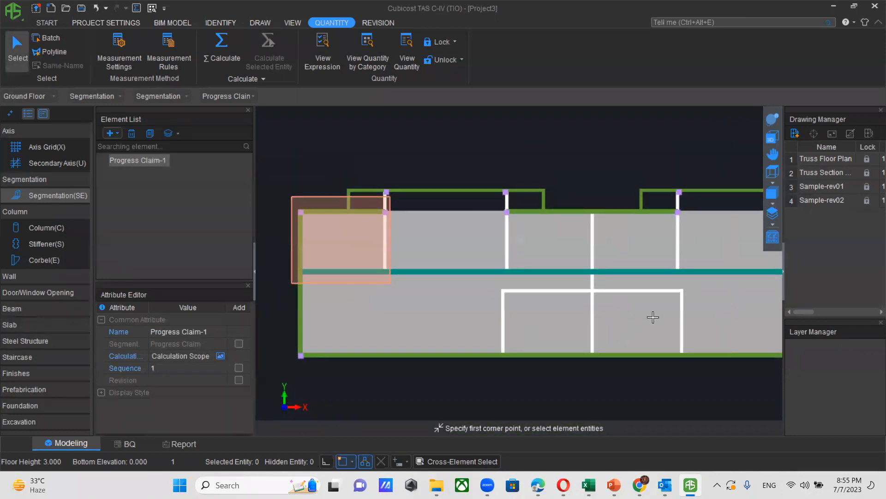
{"action": "left_click", "coordinate": [328, 234]}
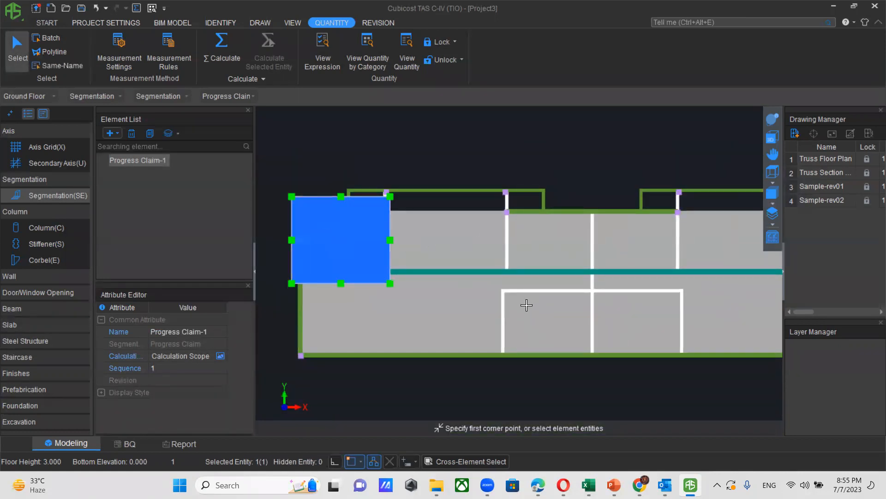
{"action": "key", "text": "Escape"}
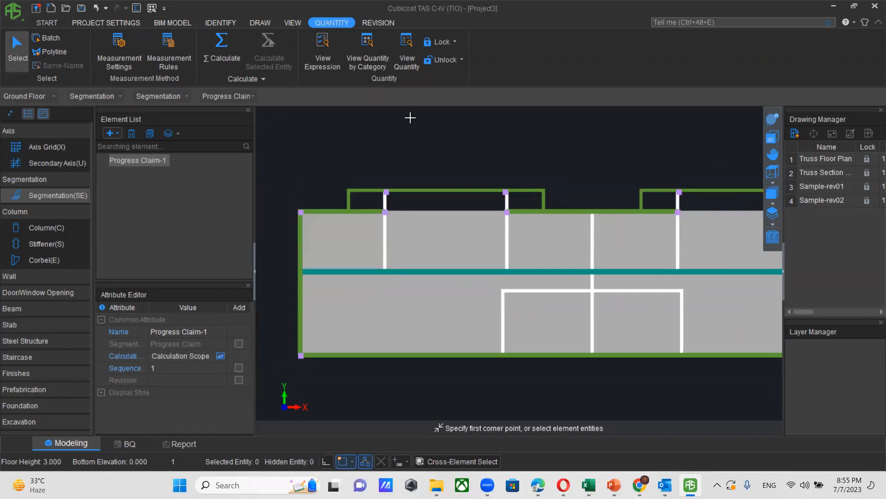
Open the Sample-rev02 drawing and hide all element entities to inspect the drawing of the curved end
{"action": "left_click", "coordinate": [818, 189]}
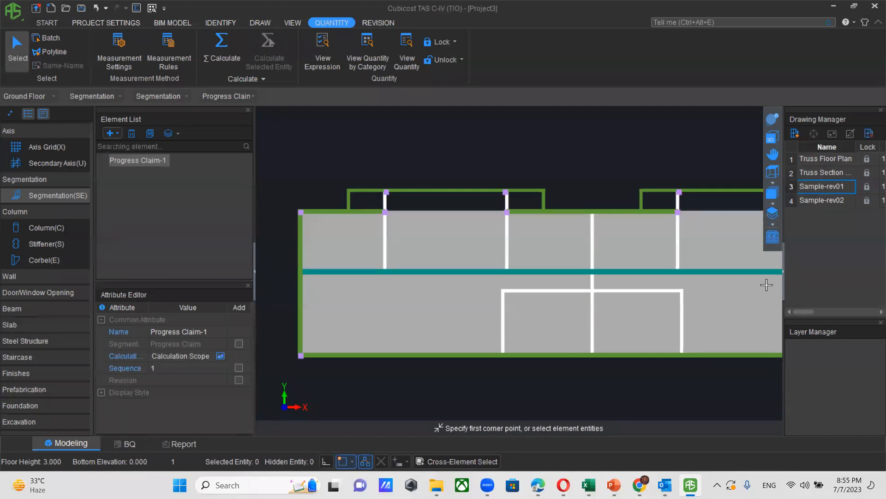
{"action": "double_click", "coordinate": [823, 200]}
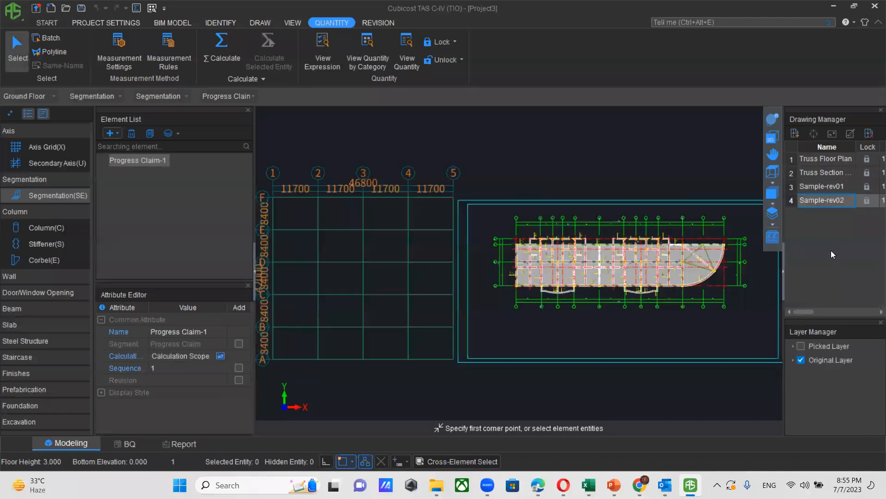
{"action": "scroll", "coordinate": [665, 293], "scroll_direction": "up", "scroll_amount": 2}
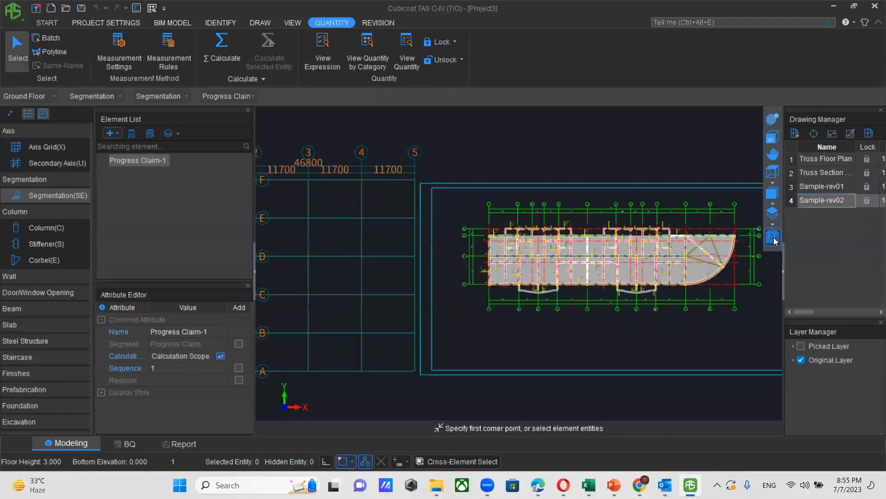
{"action": "left_click", "coordinate": [773, 238]}
{"action": "left_click", "coordinate": [322, 140]}
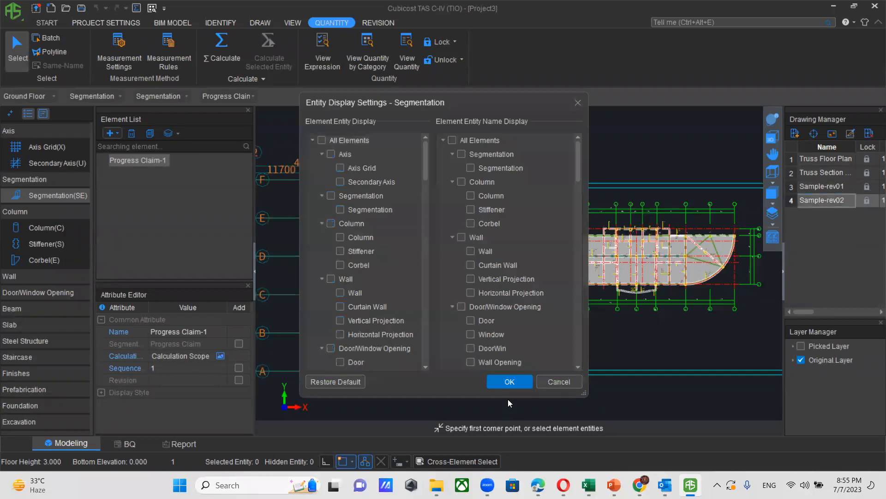
{"action": "left_click", "coordinate": [509, 382]}
{"action": "scroll", "coordinate": [663, 337], "scroll_direction": "up", "scroll_amount": 3}
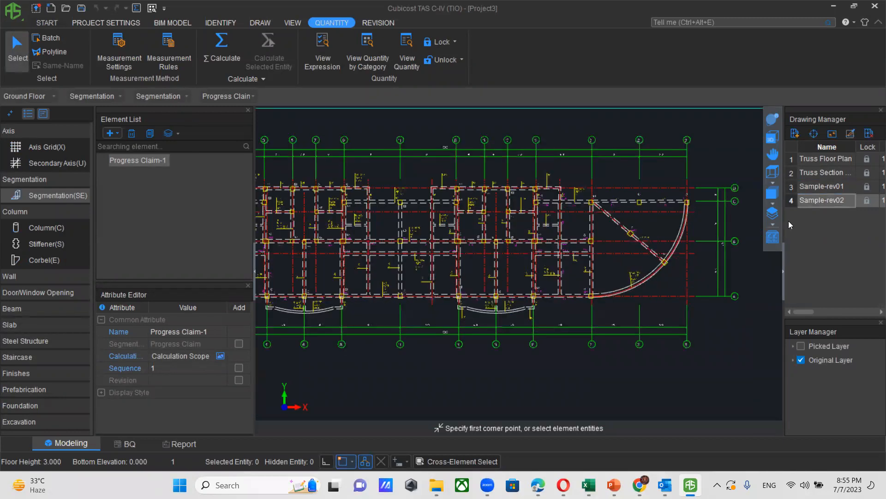
{"action": "scroll", "coordinate": [646, 249], "scroll_direction": "up", "scroll_amount": 2}
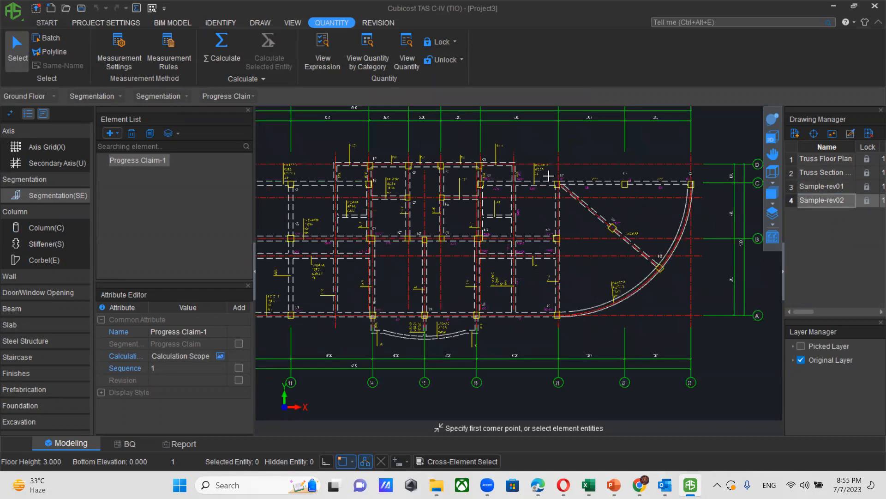
View the Sample-rev01 drawing for comparison and return to Sample-rev02
{"action": "left_click", "coordinate": [818, 186]}
{"action": "double_click", "coordinate": [810, 189]}
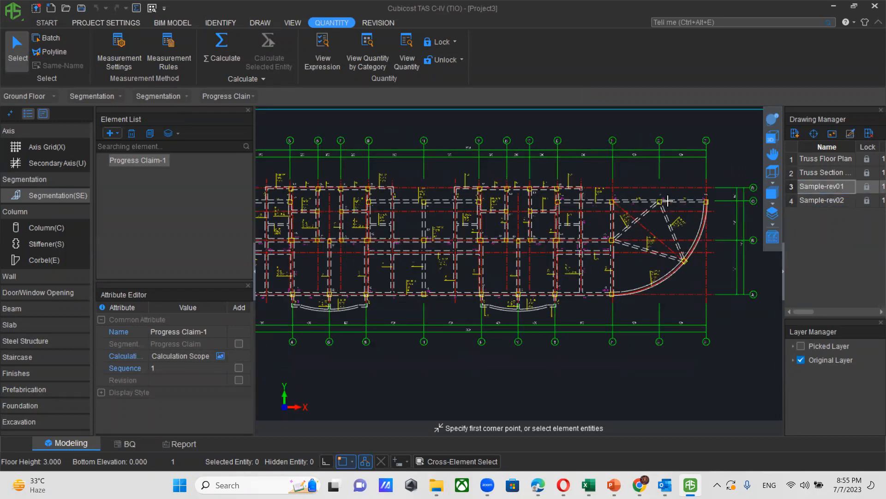
{"action": "double_click", "coordinate": [813, 201]}
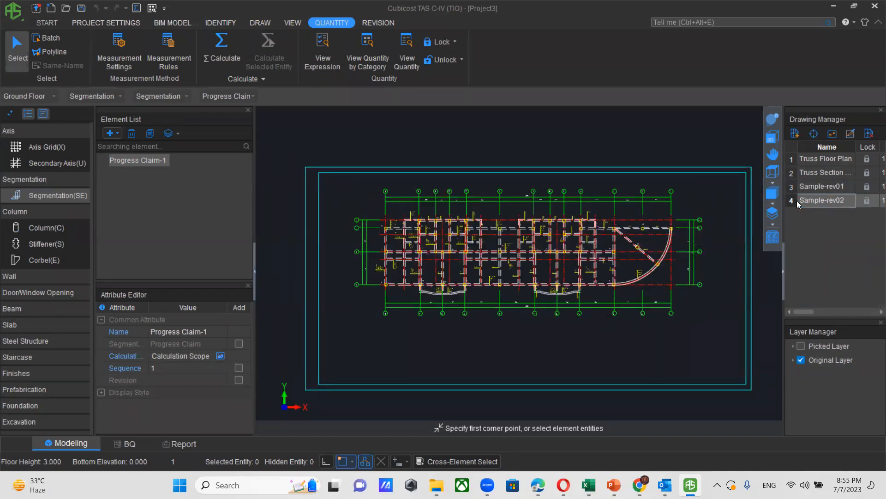
Turn the display of all element entities back on over the Sample-rev02 drawing
{"action": "left_click", "coordinate": [772, 242]}
{"action": "left_click", "coordinate": [324, 141]}
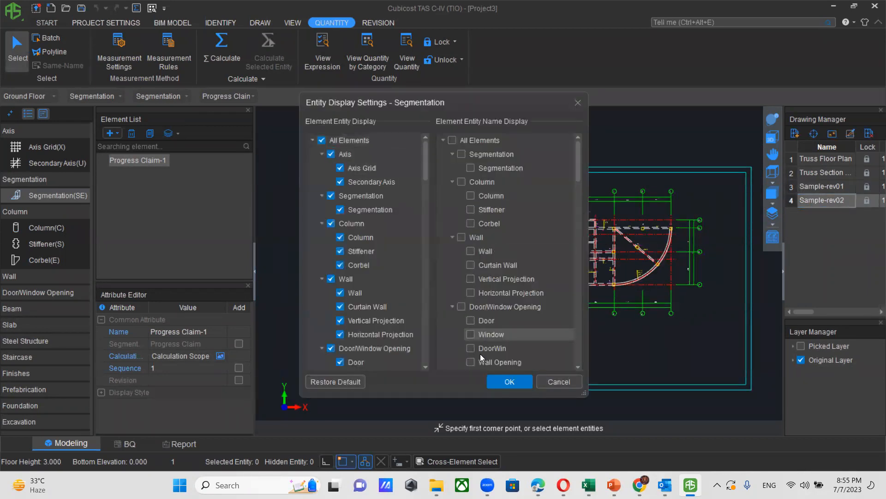
{"action": "left_click", "coordinate": [510, 381]}
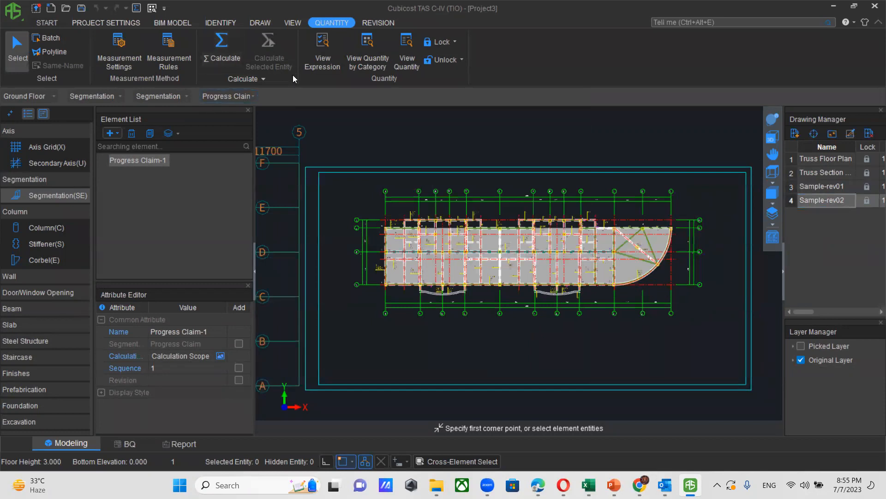
Run a Drawing Changes comparison of Sample-rev02 with Sample-rev01 and examine the added and deleted lines in the curved end
{"action": "left_click", "coordinate": [376, 23]}
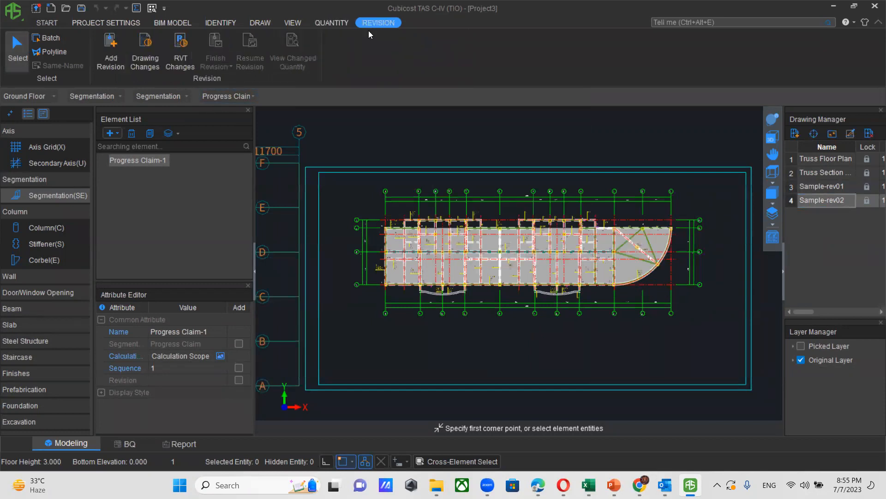
{"action": "left_click", "coordinate": [146, 51]}
{"action": "left_click", "coordinate": [476, 160]}
{"action": "left_click", "coordinate": [368, 198]}
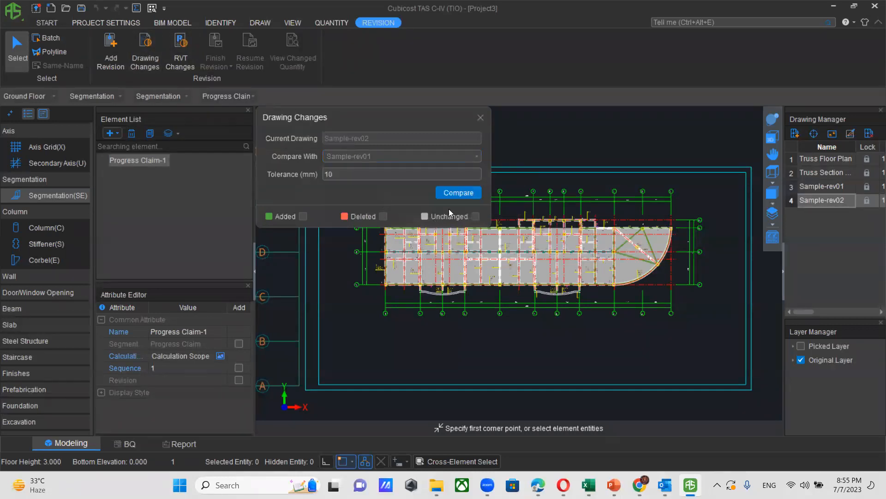
{"action": "left_click", "coordinate": [453, 193]}
{"action": "scroll", "coordinate": [620, 264], "scroll_direction": "up", "scroll_amount": 2}
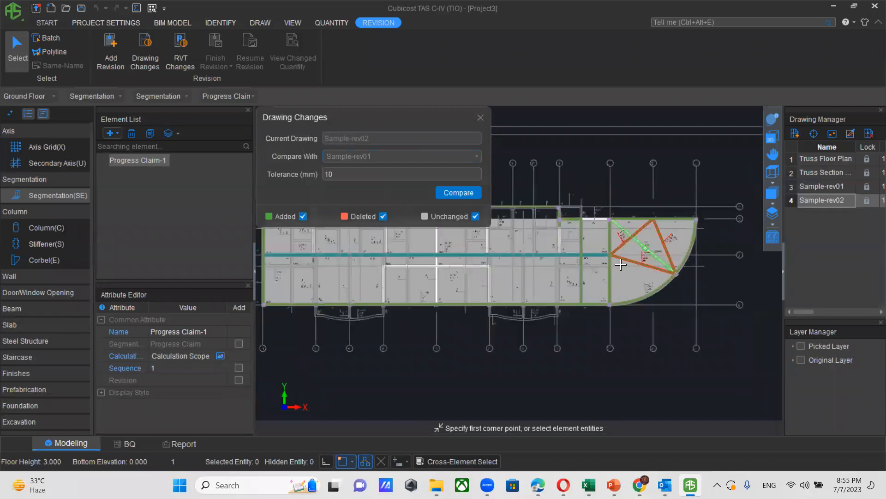
{"action": "scroll", "coordinate": [620, 264], "scroll_direction": "up", "scroll_amount": 2}
{"action": "scroll", "coordinate": [584, 311], "scroll_direction": "up", "scroll_amount": 1}
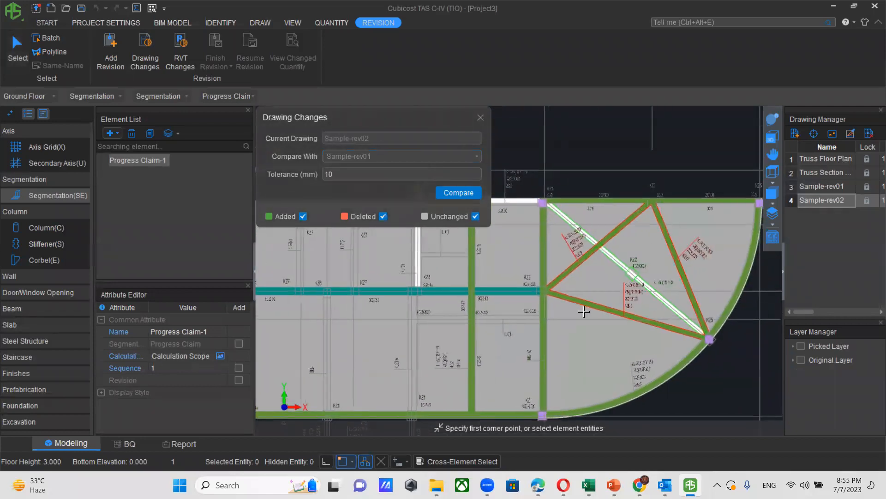
{"action": "scroll", "coordinate": [556, 290], "scroll_direction": "up", "scroll_amount": 1}
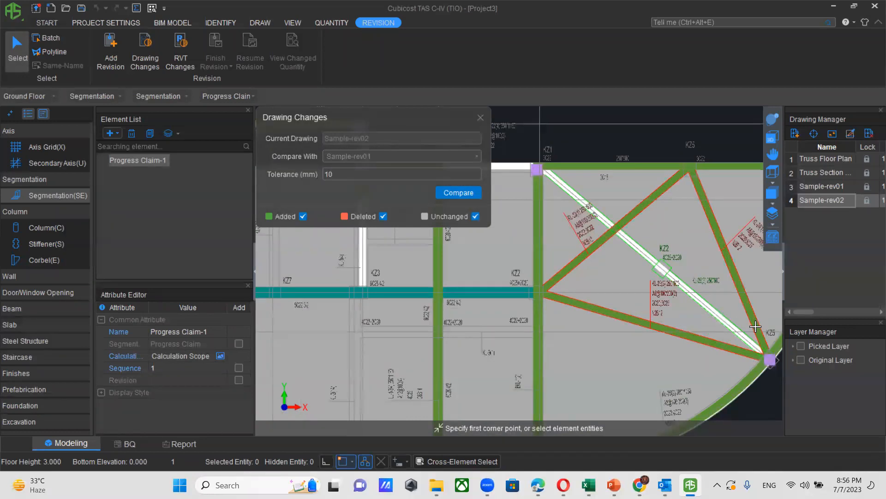
Hide all element entities so that only the drawing comparison is displayed
{"action": "left_click", "coordinate": [772, 237]}
{"action": "left_click", "coordinate": [323, 140]}
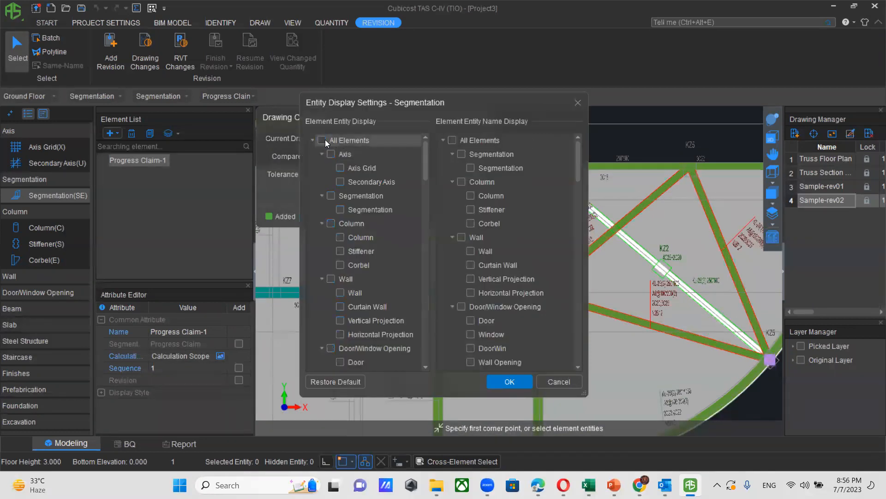
{"action": "left_click", "coordinate": [516, 385]}
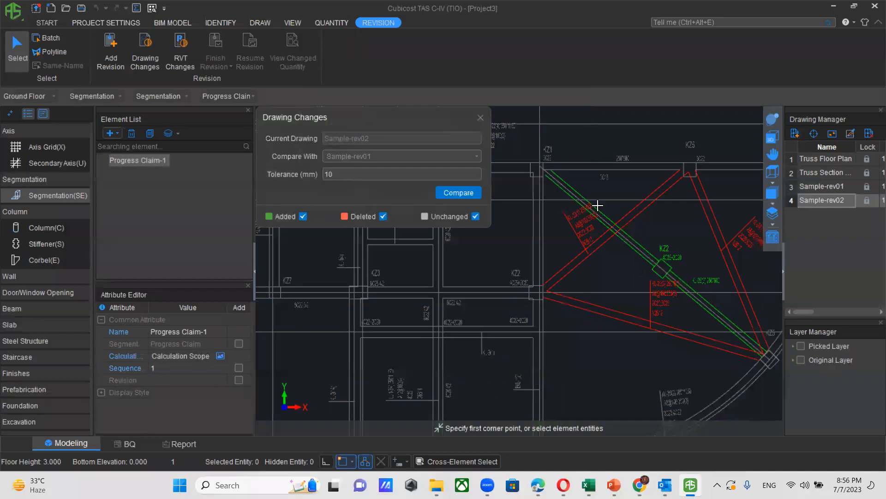
Show all element entities again over the comparison and close the Drawing Changes comparison
{"action": "left_click", "coordinate": [773, 237]}
{"action": "left_click", "coordinate": [321, 140]}
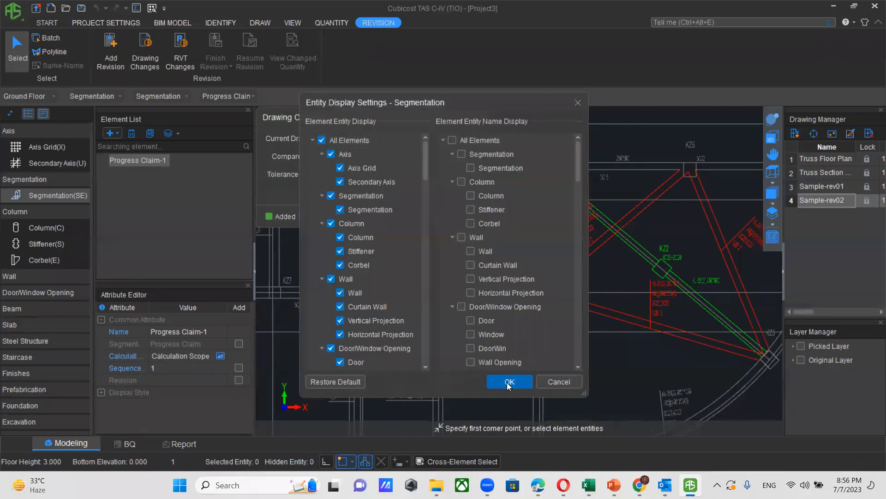
{"action": "left_click", "coordinate": [506, 382]}
{"action": "scroll", "coordinate": [497, 329], "scroll_direction": "down", "scroll_amount": 4}
{"action": "scroll", "coordinate": [496, 329], "scroll_direction": "down", "scroll_amount": 1}
{"action": "middle_click_drag", "start_coordinate": [447, 347], "coordinate": [517, 291]}
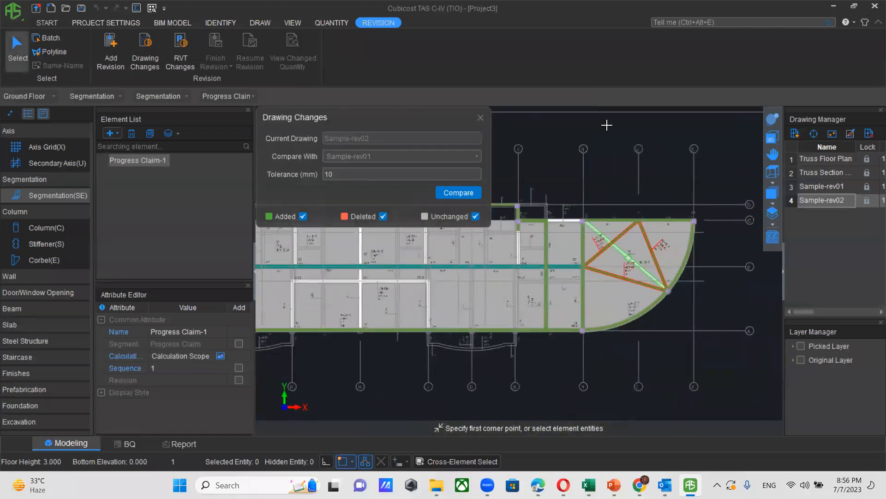
{"action": "left_click", "coordinate": [481, 117]}
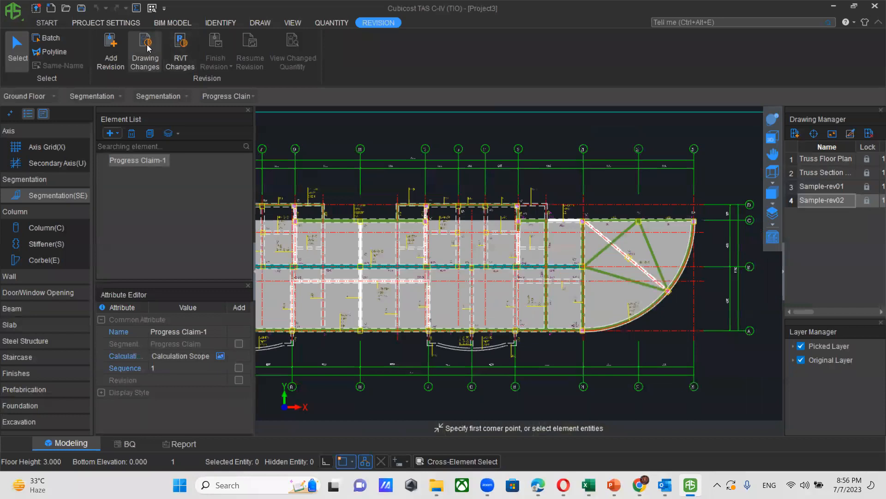
Add revision Rev1 with a summary calculation of the Ground Floor, and cancel saving the project under another name
{"action": "left_click", "coordinate": [111, 51]}
{"action": "left_click", "coordinate": [461, 258]}
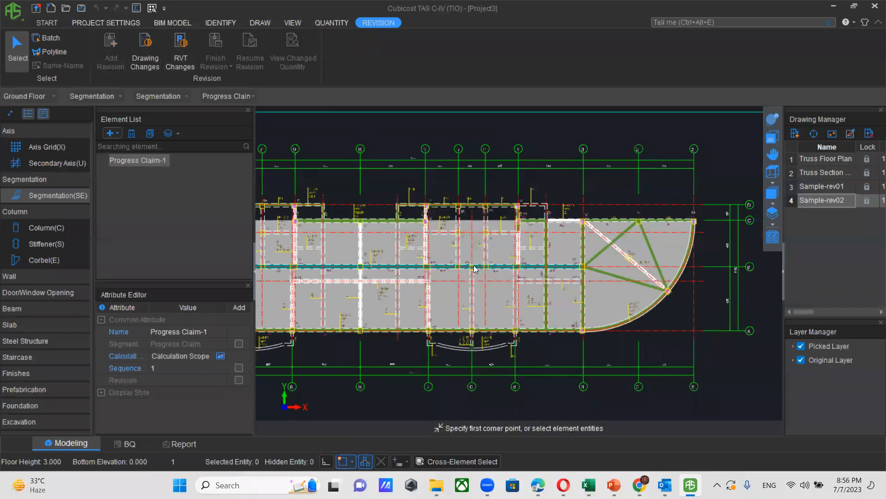
{"action": "left_click", "coordinate": [428, 271]}
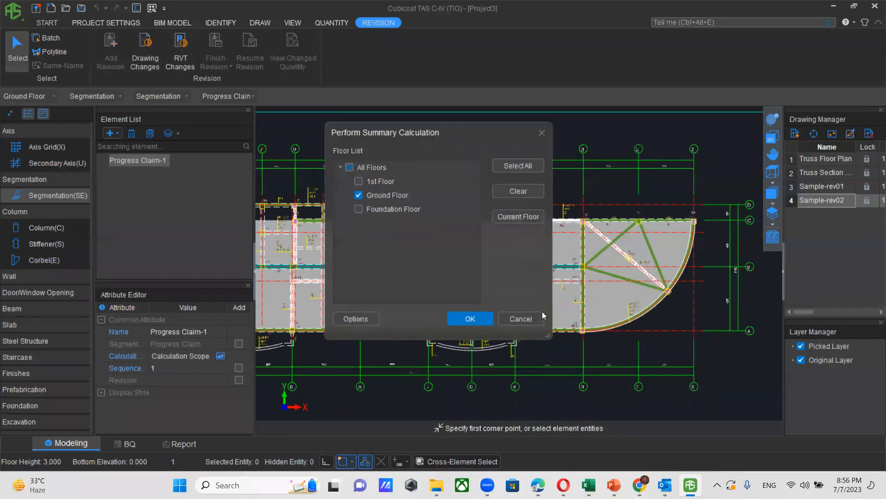
{"action": "left_click", "coordinate": [469, 319]}
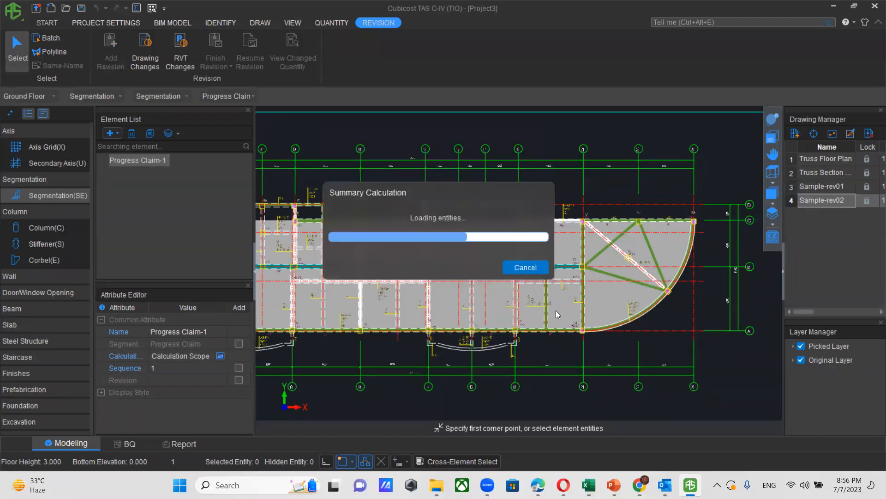
{"action": "left_click", "coordinate": [526, 267]}
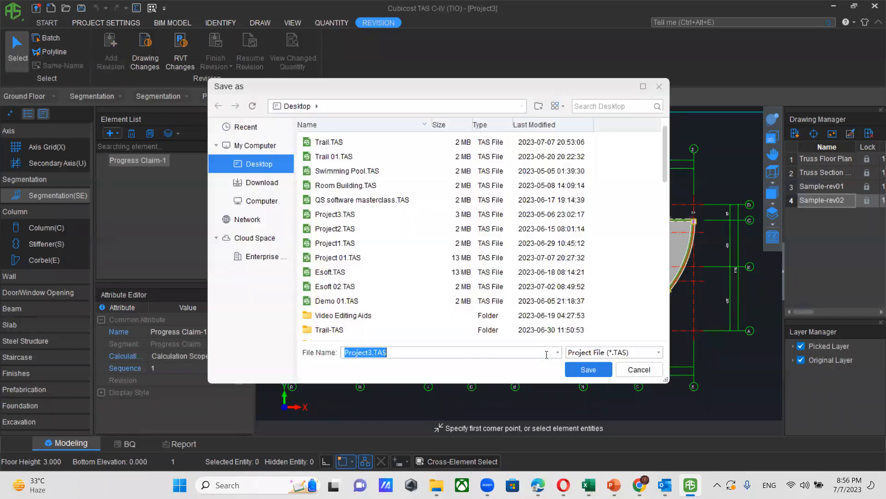
{"action": "left_click", "coordinate": [644, 369]}
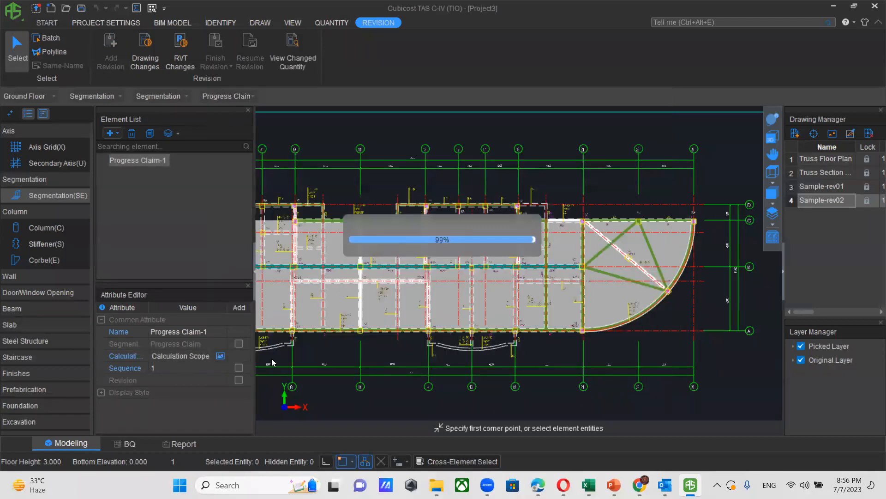
Delete the N2B12 beams and the other diagonal beam inside the ground floor's curved end
{"action": "left_click", "coordinate": [23, 308]}
{"action": "left_click", "coordinate": [57, 324]}
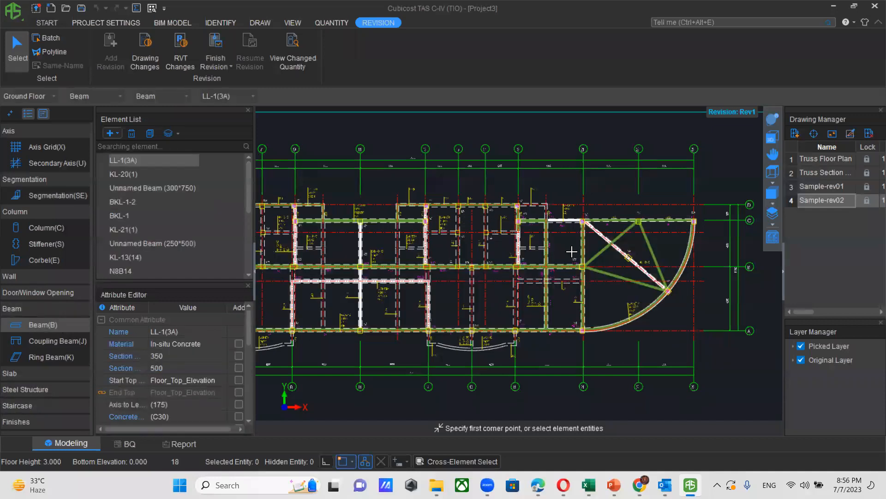
{"action": "scroll", "coordinate": [595, 254], "scroll_direction": "up", "scroll_amount": 3}
{"action": "left_click", "coordinate": [676, 244]}
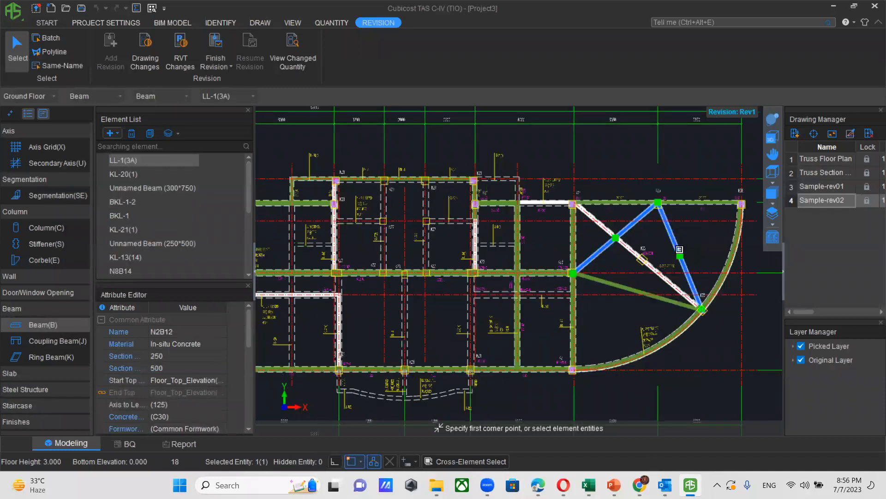
{"action": "left_click", "coordinate": [655, 297]}
{"action": "key", "text": "Delete"}
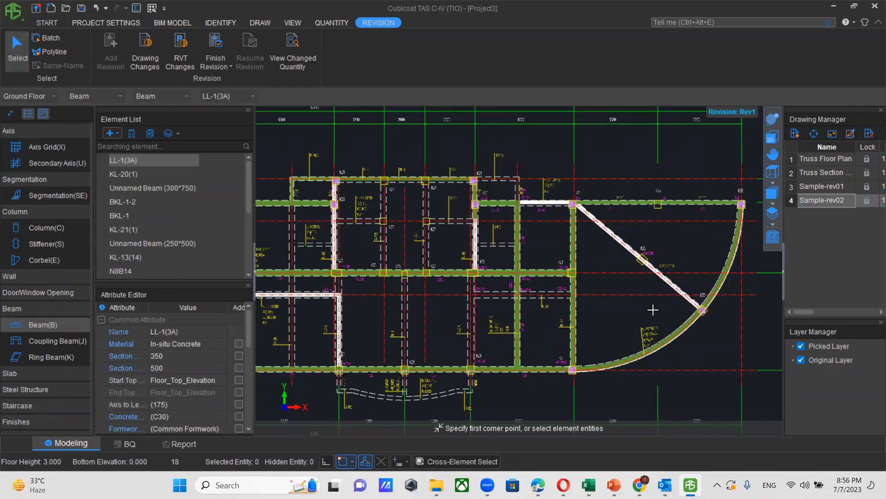
Draw a KL-20(1) beam along the remaining drawing diagonal, from gridline C to the column on the curved edge
{"action": "double_click", "coordinate": [133, 173]}
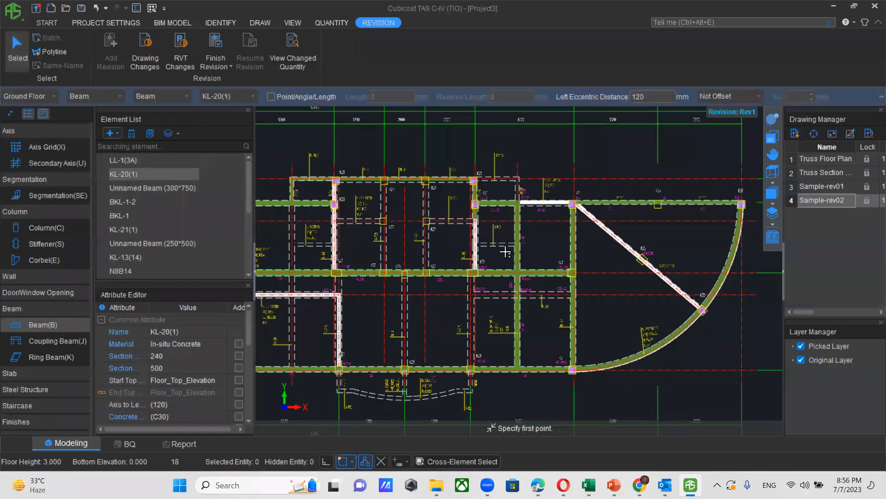
{"action": "left_click", "coordinate": [575, 204]}
{"action": "left_click", "coordinate": [699, 308]}
{"action": "right_click", "coordinate": [644, 340]}
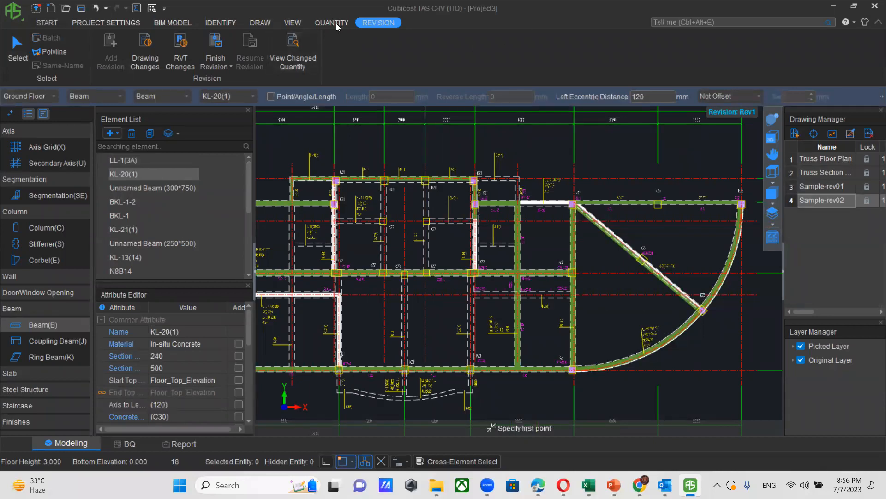
Finish revision Rev1 with its summary calculation, and cancel saving the project under another name
{"action": "left_click", "coordinate": [217, 49]}
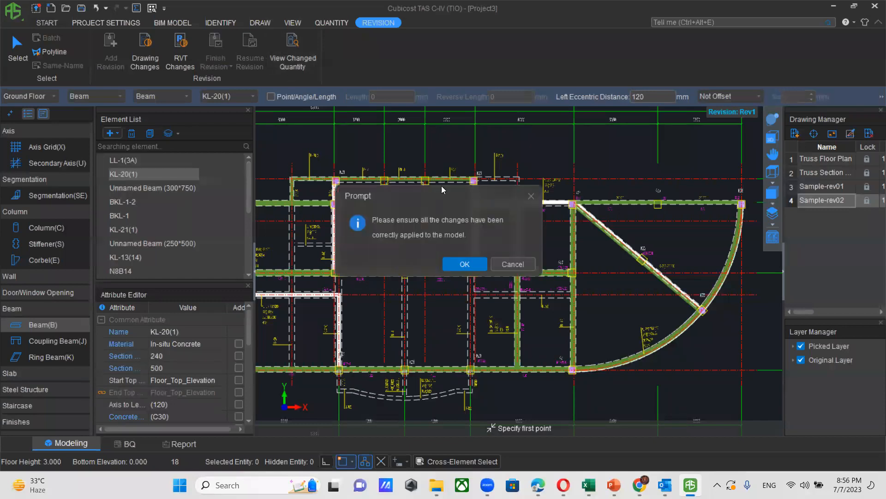
{"action": "left_click", "coordinate": [457, 263]}
{"action": "left_click", "coordinate": [464, 315]}
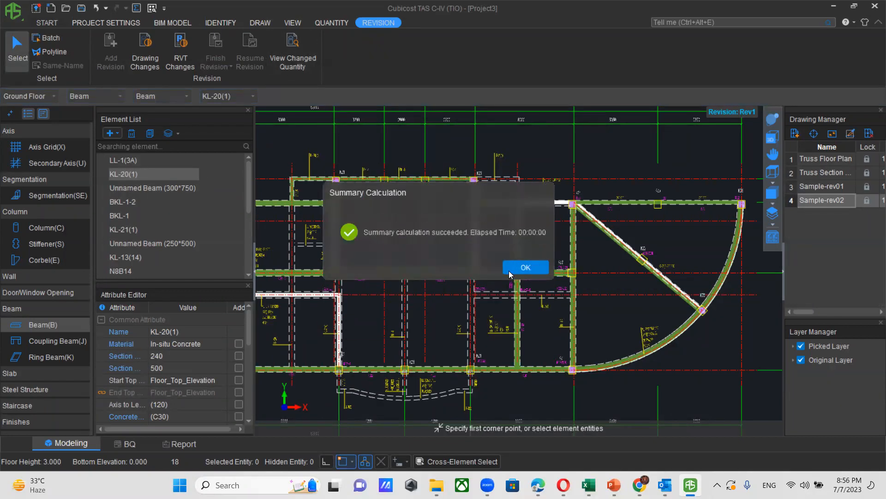
{"action": "left_click", "coordinate": [536, 269]}
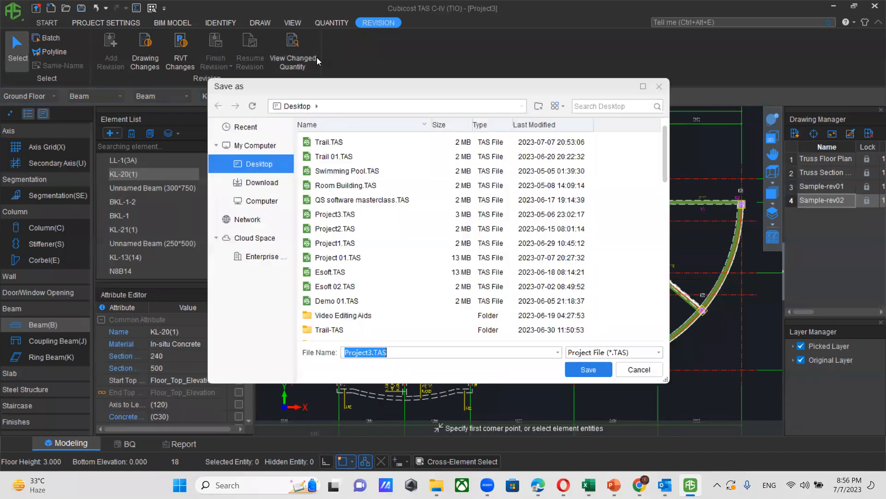
{"action": "left_click", "coordinate": [651, 365]}
View the changed quantities of Revision-01(Rev1) for its full range and compare the beam volume, formwork, rebar weight and number before and after revision
{"action": "left_click", "coordinate": [293, 52]}
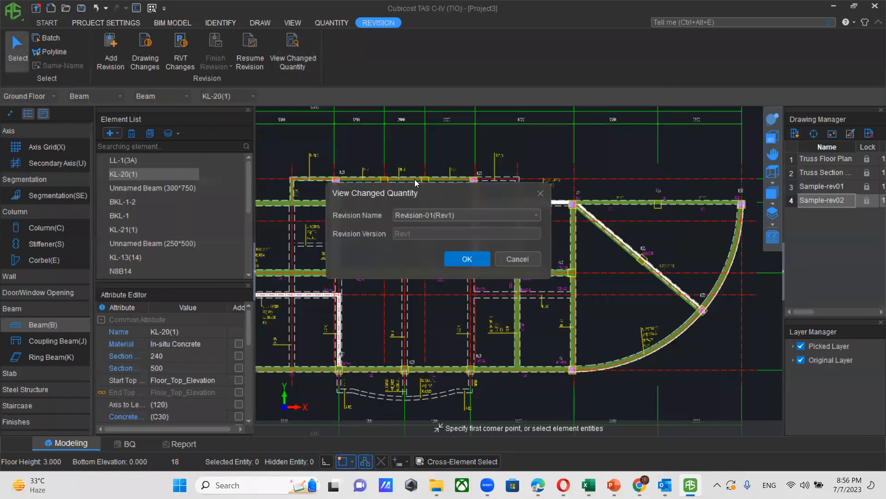
{"action": "left_click", "coordinate": [466, 259]}
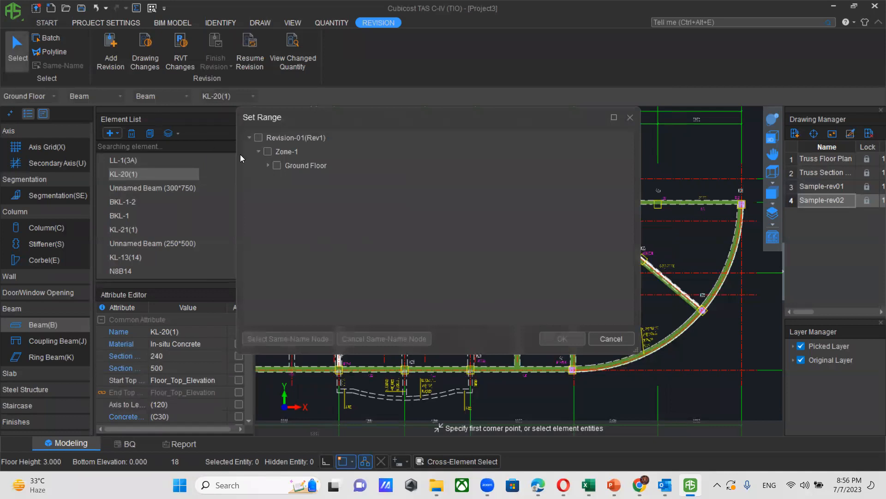
{"action": "left_click", "coordinate": [258, 138]}
{"action": "left_click", "coordinate": [562, 339]}
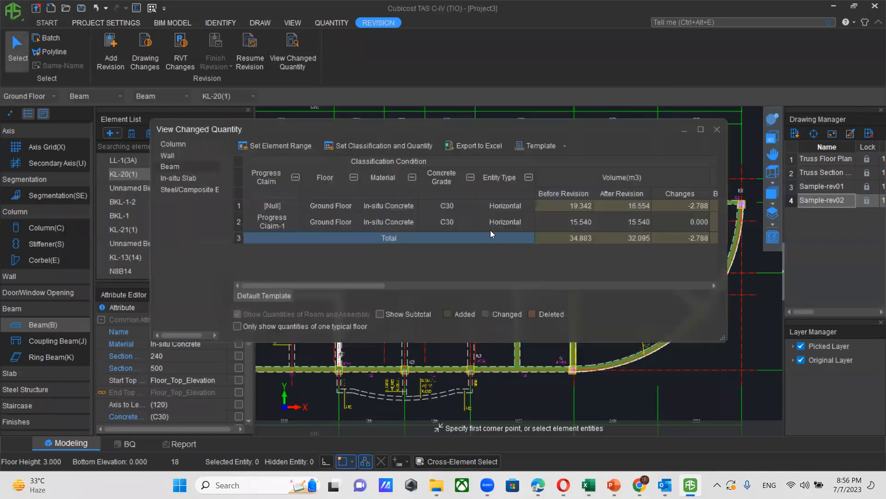
{"action": "left_click_drag", "start_coordinate": [385, 285], "coordinate": [450, 285]}
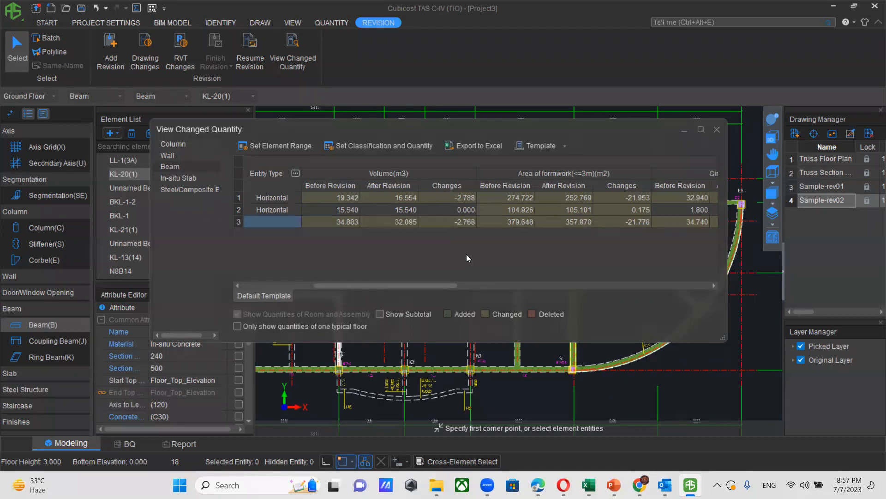
{"action": "left_click_drag", "start_coordinate": [440, 286], "coordinate": [661, 271]}
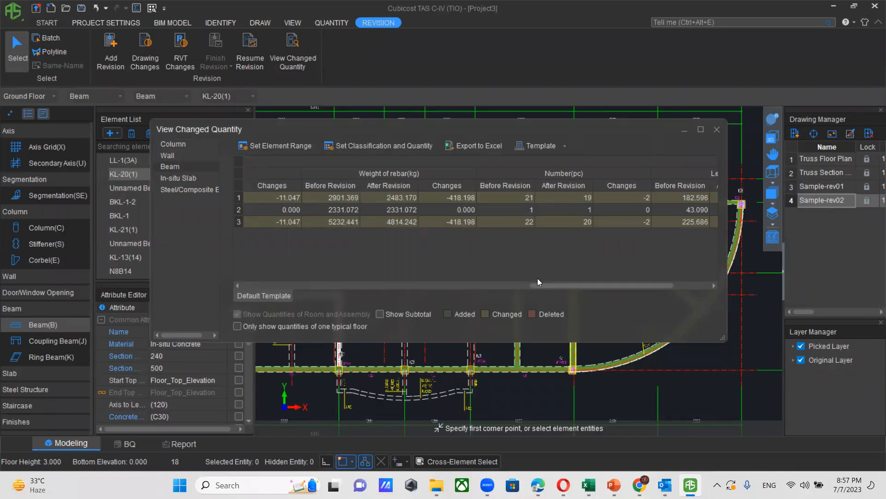
{"action": "left_click", "coordinate": [717, 129]}
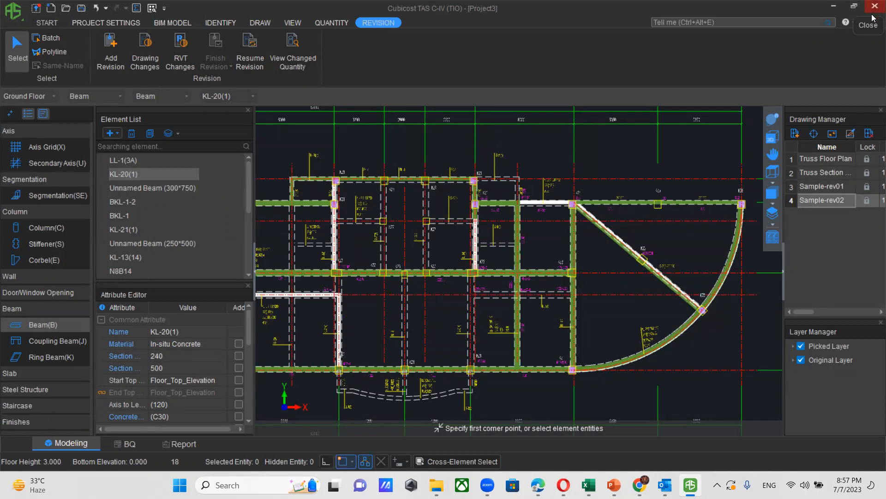
Create an area-type custom quantity and draw a rectangle of about 155 m2 with it just below the floor plan
{"action": "scroll", "coordinate": [603, 249], "scroll_direction": "down", "scroll_amount": 5}
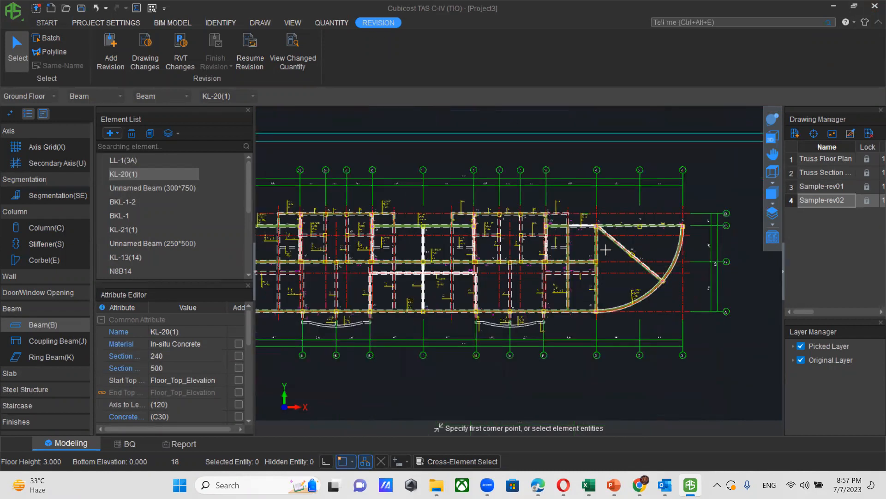
{"action": "scroll", "coordinate": [21, 390], "scroll_direction": "down", "scroll_amount": 3}
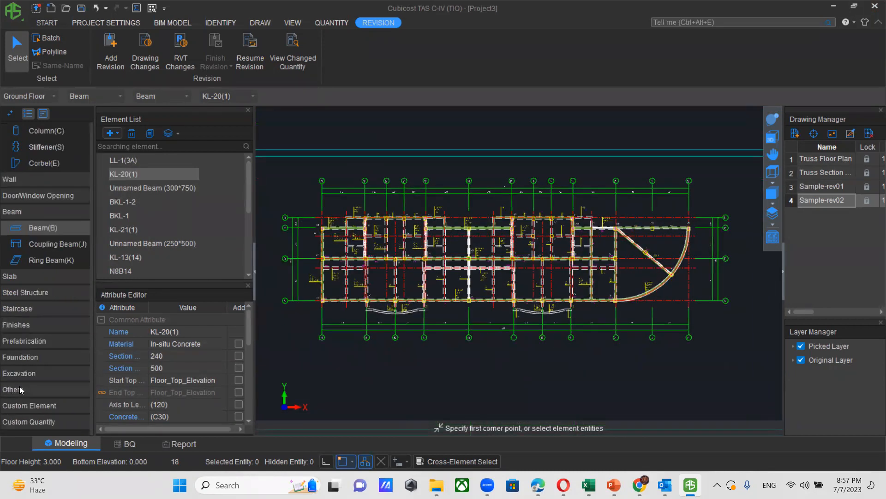
{"action": "left_click", "coordinate": [54, 424]}
{"action": "left_click", "coordinate": [57, 422]}
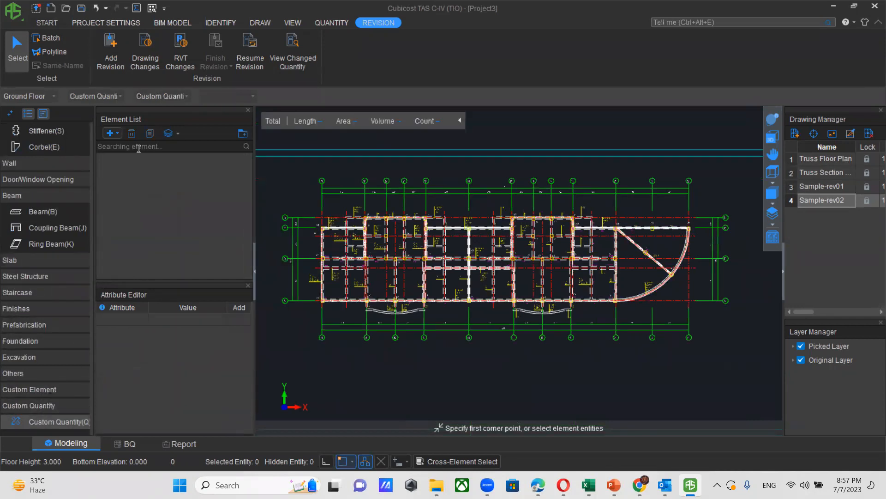
{"action": "left_click", "coordinate": [113, 134]}
{"action": "left_click", "coordinate": [182, 246]}
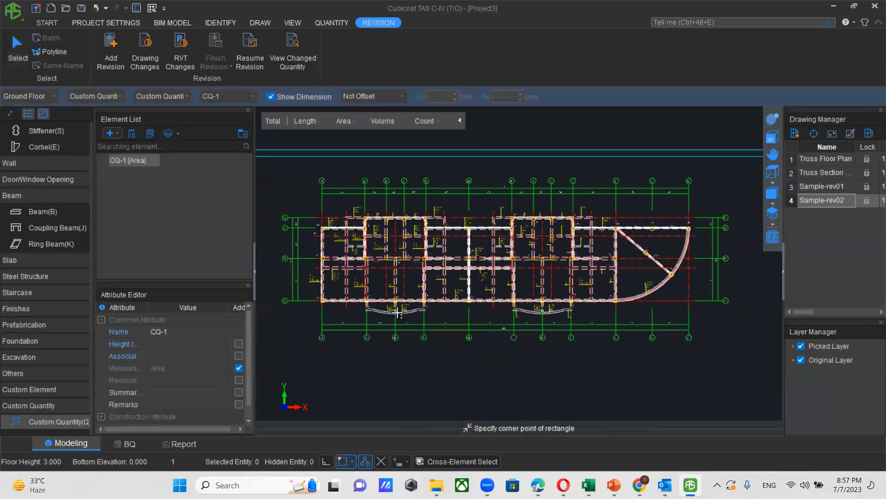
{"action": "scroll", "coordinate": [410, 309], "scroll_direction": "up", "scroll_amount": 1}
{"action": "left_click", "coordinate": [373, 317]}
{"action": "left_click", "coordinate": [534, 380]}
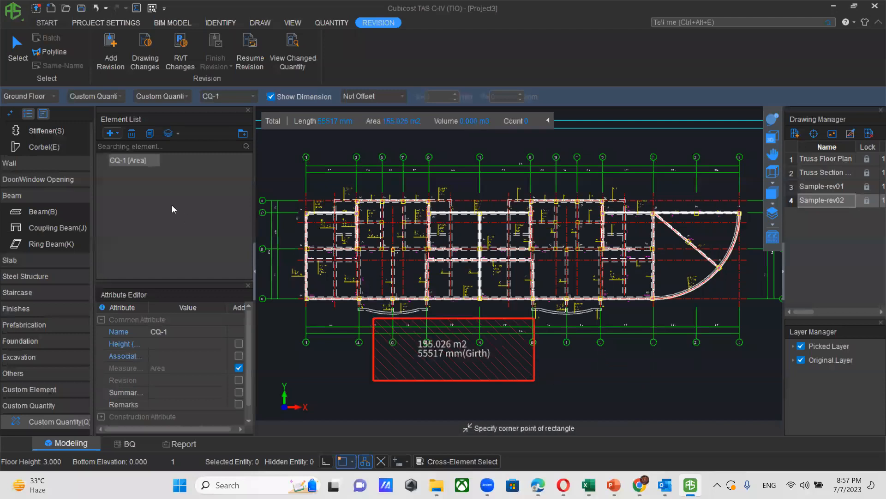
Create a count-type custom quantity and place seven count marks across the floor plan
{"action": "left_click", "coordinate": [115, 134]}
{"action": "left_click", "coordinate": [132, 182]}
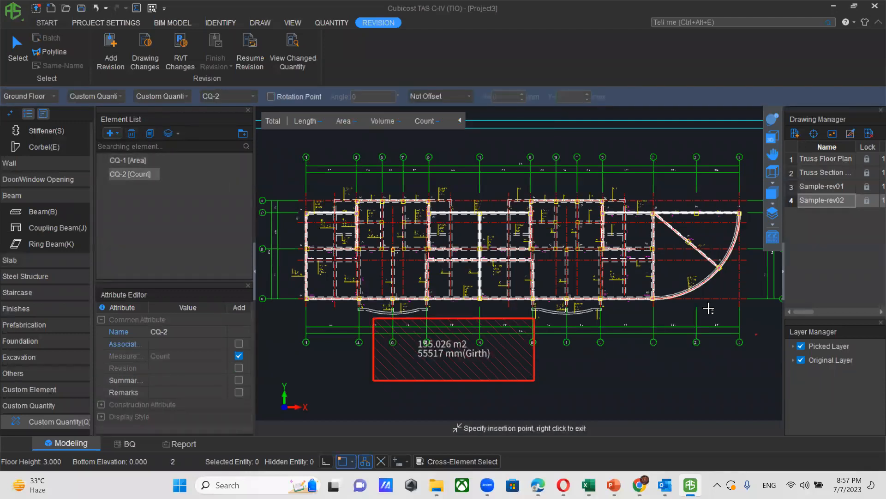
{"action": "scroll", "coordinate": [709, 308], "scroll_direction": "down", "scroll_amount": 2}
{"action": "left_click", "coordinate": [363, 226]}
{"action": "left_click", "coordinate": [414, 245]}
{"action": "left_click", "coordinate": [507, 268]}
{"action": "left_click", "coordinate": [526, 229]}
{"action": "left_click", "coordinate": [456, 211]}
{"action": "left_click", "coordinate": [428, 217]}
{"action": "left_click", "coordinate": [432, 284]}
Create a length-type custom quantity and draw a 6350 mm line with it between gridlines 1 and 3 above the plan
{"action": "scroll", "coordinate": [376, 260], "scroll_direction": "up", "scroll_amount": 2}
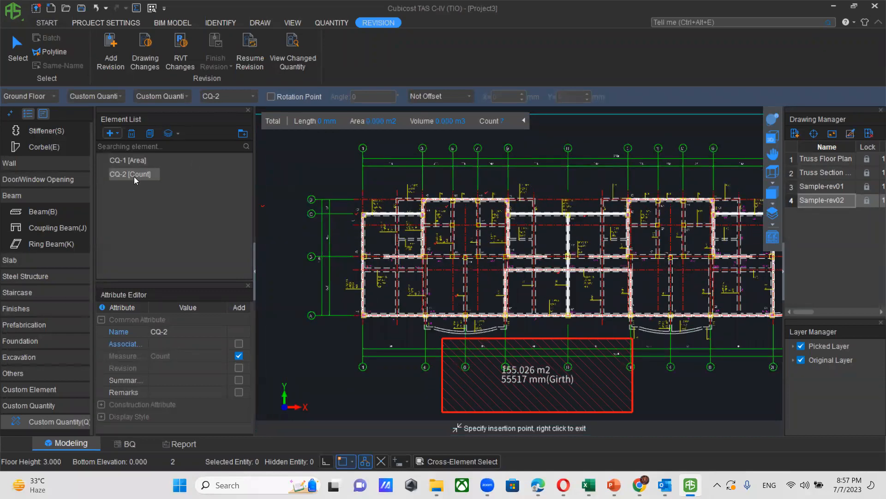
{"action": "left_click", "coordinate": [116, 133]}
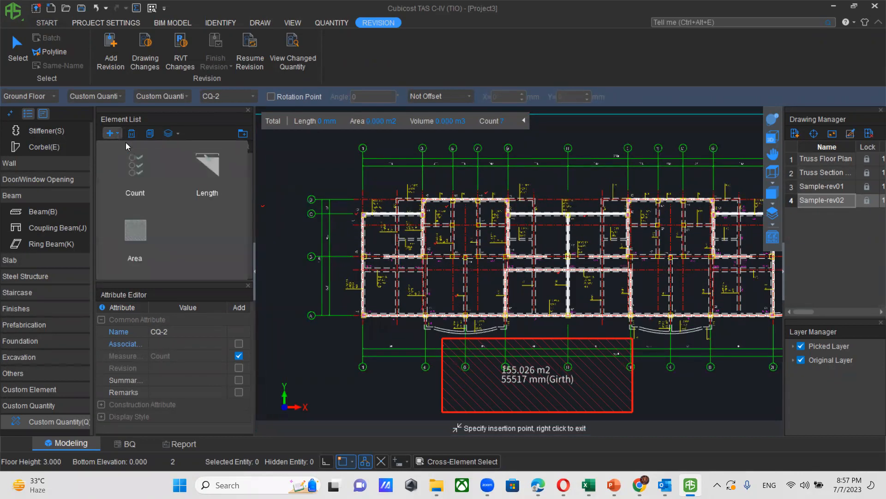
{"action": "left_click", "coordinate": [205, 177]}
{"action": "scroll", "coordinate": [342, 180], "scroll_direction": "up", "scroll_amount": 2}
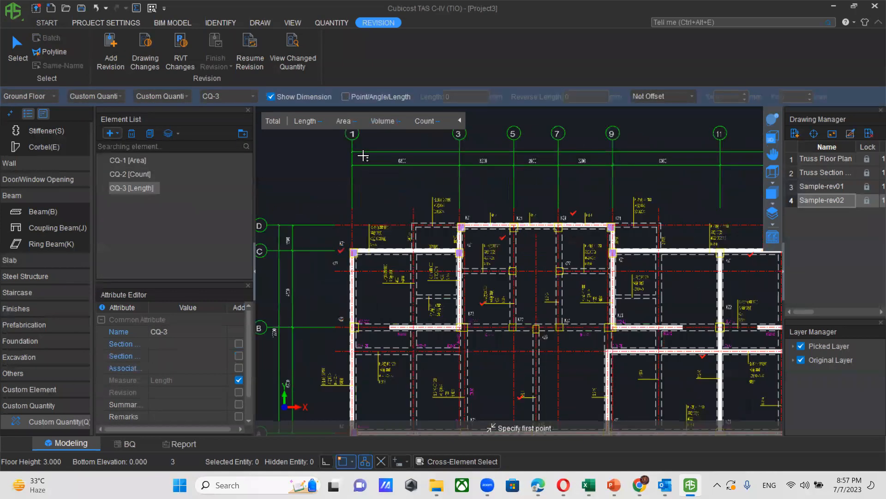
{"action": "left_click", "coordinate": [352, 165]}
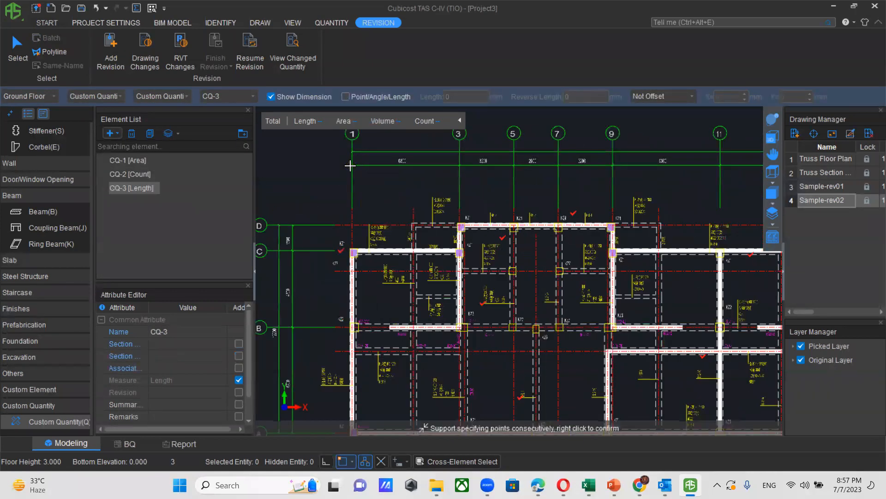
{"action": "left_click", "coordinate": [460, 165]}
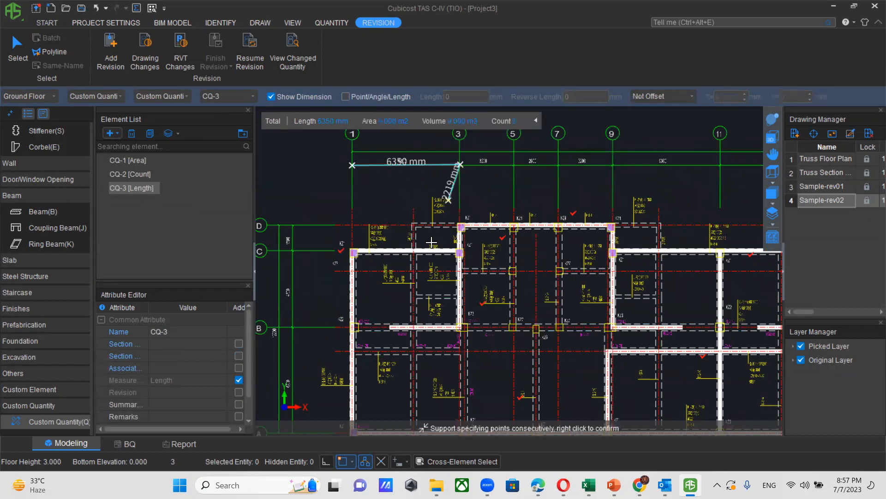
{"action": "right_click", "coordinate": [470, 203]}
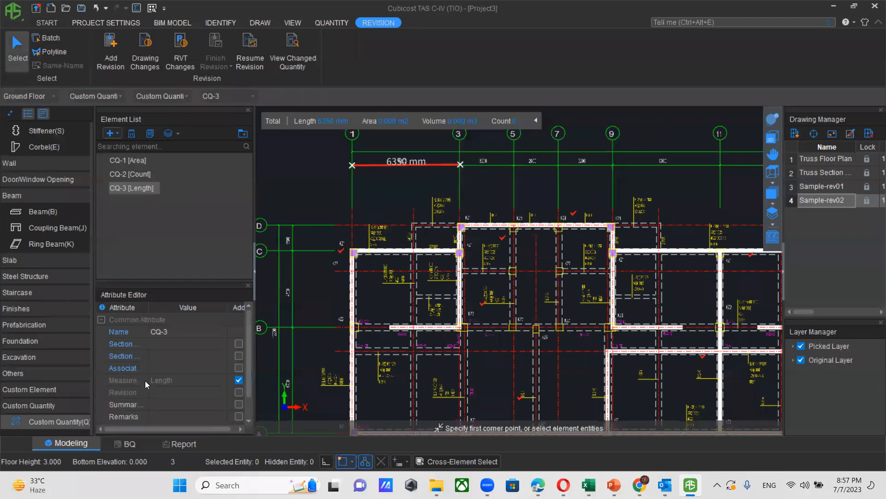
Create a new custom area element for the Ground Floor
{"action": "left_click", "coordinate": [36, 389]}
{"action": "left_click", "coordinate": [49, 405]}
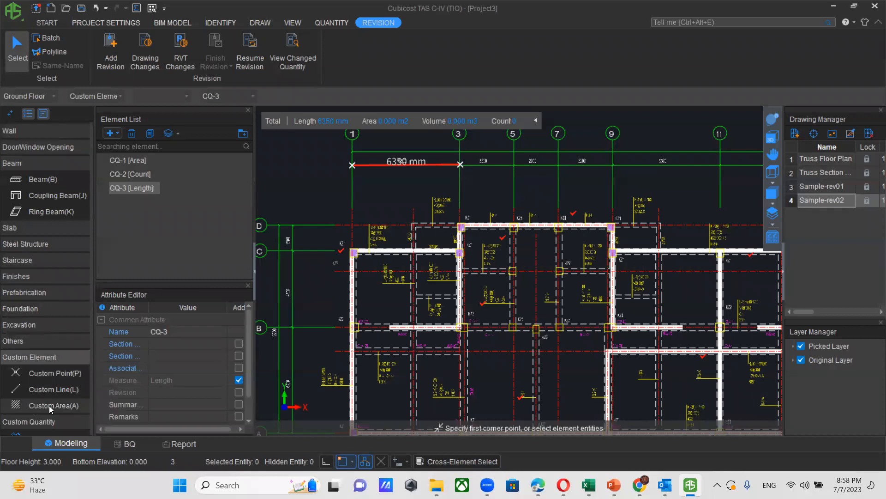
{"action": "scroll", "coordinate": [522, 257], "scroll_direction": "down", "scroll_amount": 3}
{"action": "middle_click_drag", "start_coordinate": [414, 282], "coordinate": [552, 284]}
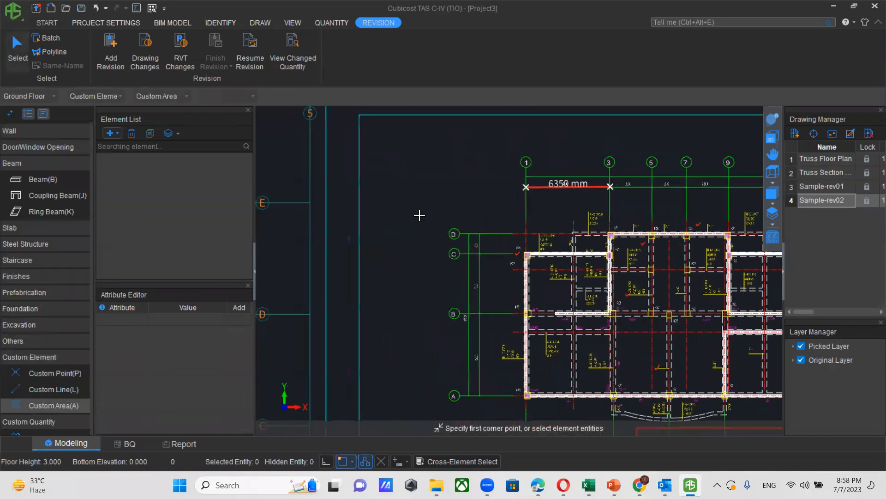
{"action": "scroll", "coordinate": [381, 180], "scroll_direction": "down", "scroll_amount": 1}
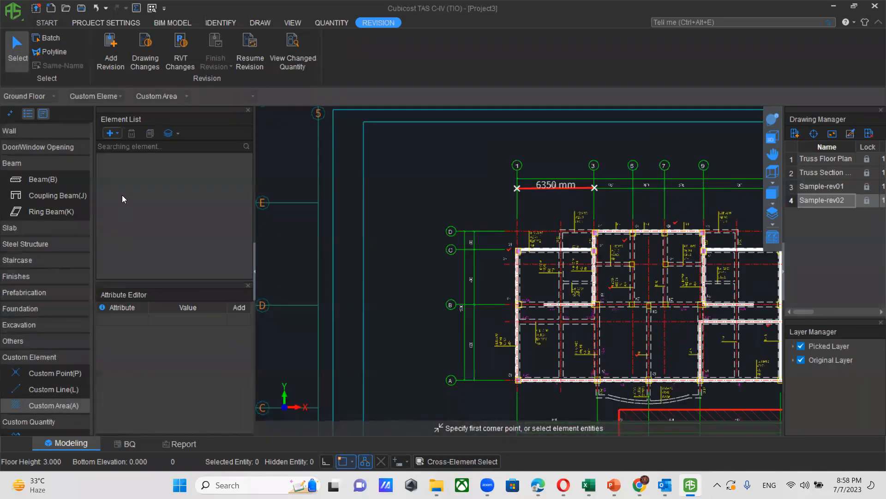
{"action": "left_click", "coordinate": [117, 134]}
{"action": "left_click", "coordinate": [136, 193]}
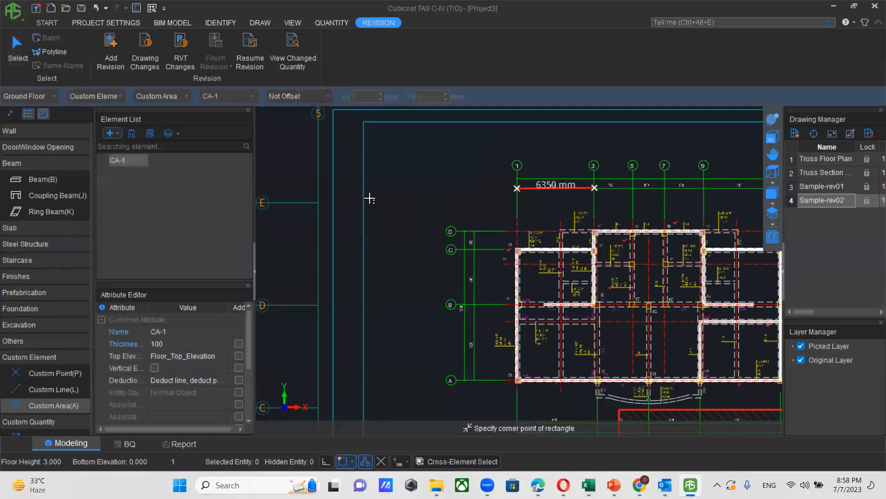
Set the custom area's thickness to 300 and draw it as an upright rectangle beside the plan, outside gridline 1
{"action": "left_click", "coordinate": [168, 344]}
{"action": "type", "text": "300"}
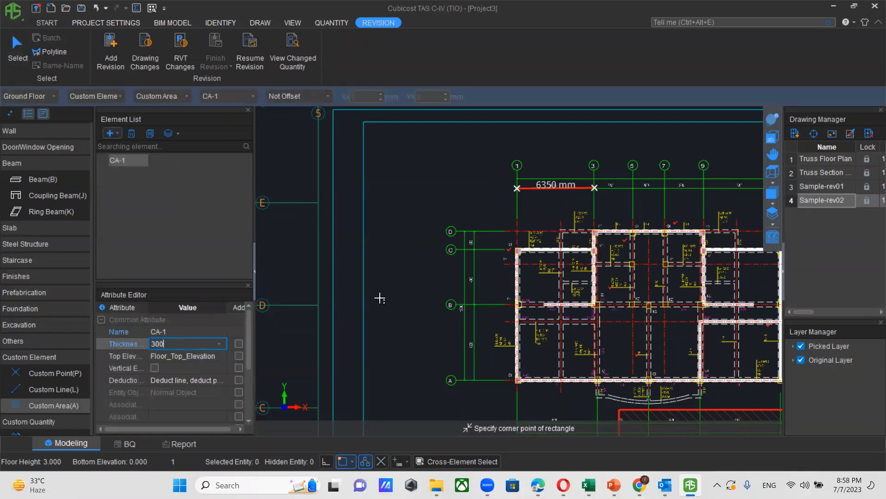
{"action": "left_click", "coordinate": [389, 188]}
{"action": "left_click", "coordinate": [468, 320]}
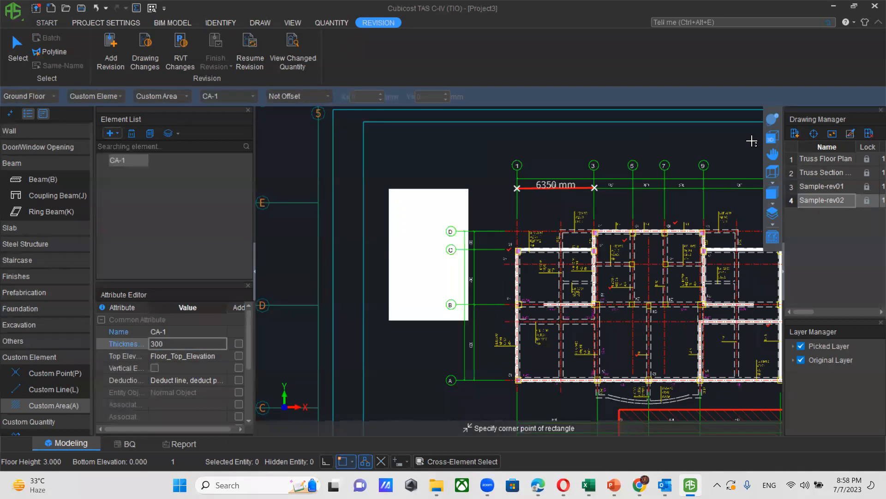
Calculate the quantities of the custom area slab CA-1 from a 3D view
{"action": "left_click_drag", "start_coordinate": [532, 305], "coordinate": [574, 214]}
{"action": "scroll", "coordinate": [441, 269], "scroll_direction": "up", "scroll_amount": 6}
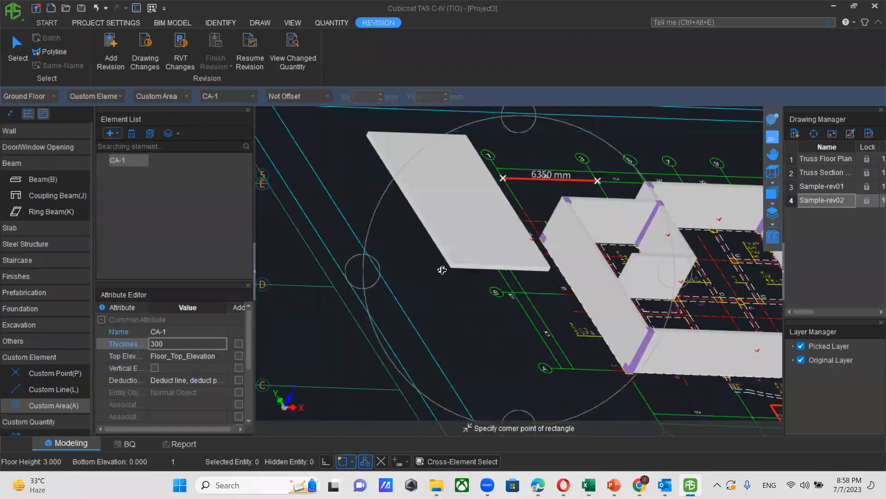
{"action": "left_click_drag", "start_coordinate": [480, 288], "coordinate": [510, 300]}
{"action": "middle_click_drag", "start_coordinate": [510, 300], "coordinate": [512, 352]}
{"action": "scroll", "coordinate": [512, 353], "scroll_direction": "down", "scroll_amount": 1}
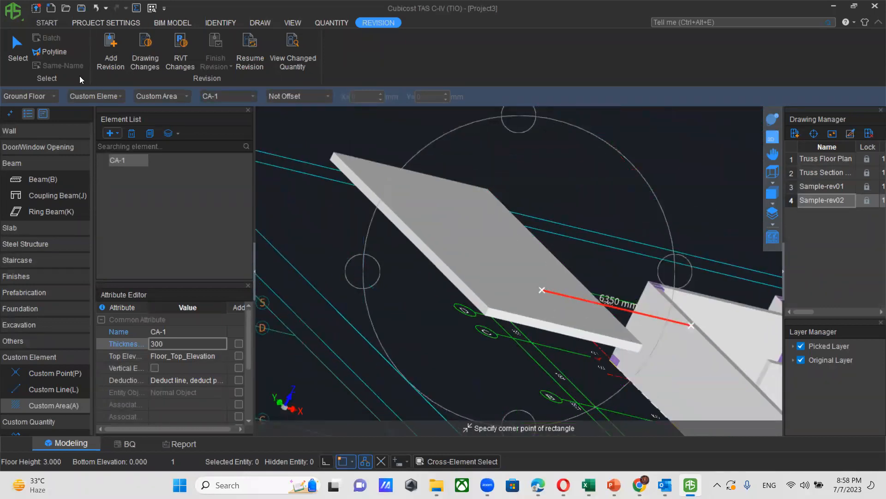
{"action": "left_click", "coordinate": [23, 50]}
{"action": "left_click", "coordinate": [469, 279]}
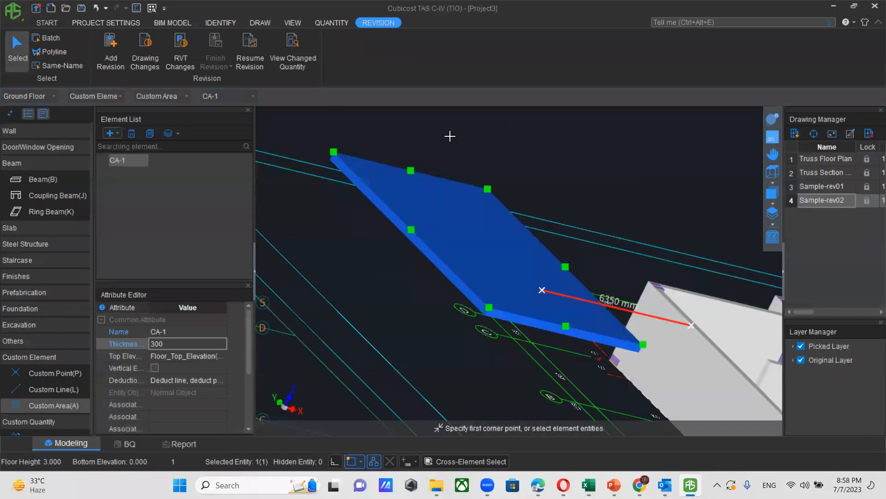
{"action": "right_click", "coordinate": [430, 226]}
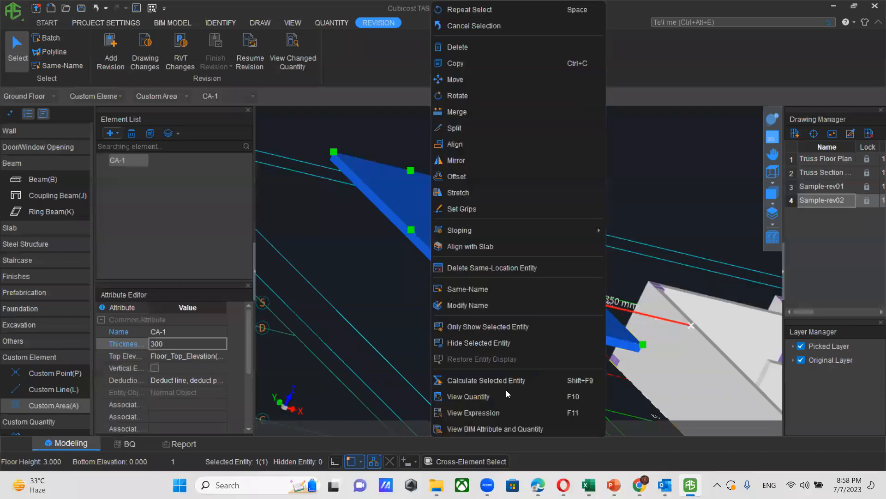
{"action": "left_click", "coordinate": [477, 381]}
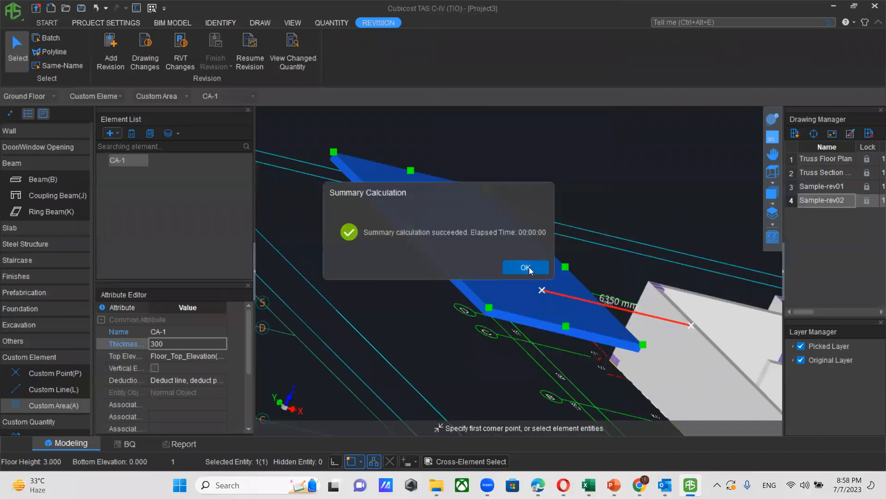
{"action": "left_click", "coordinate": [529, 267]}
View the element quantity table for the custom area CA-1 and close it
{"action": "left_click", "coordinate": [339, 23]}
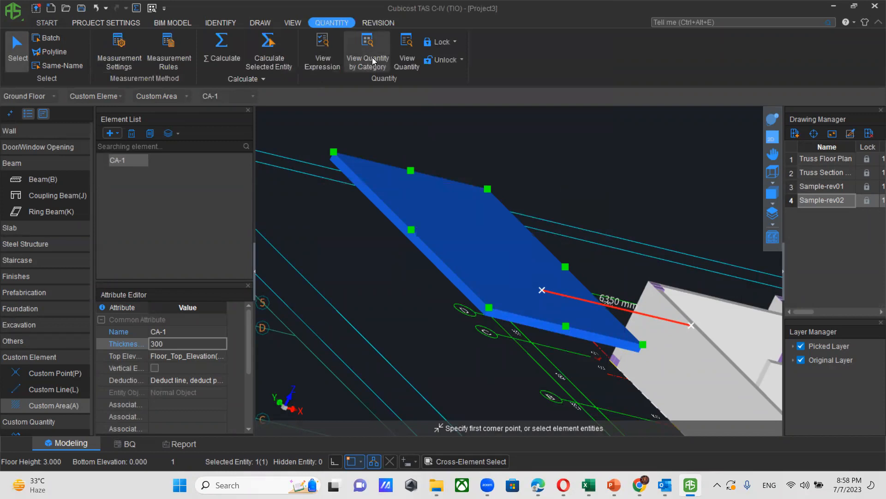
{"action": "left_click", "coordinate": [407, 54]}
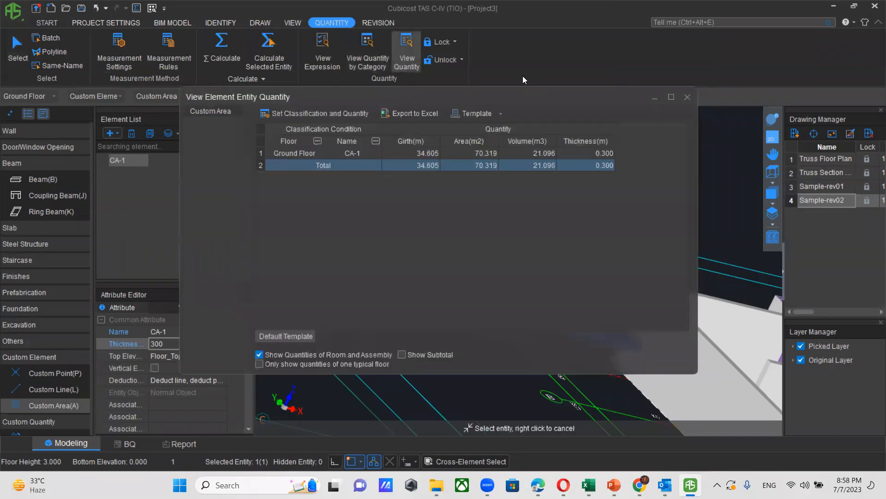
{"action": "left_click", "coordinate": [687, 97]}
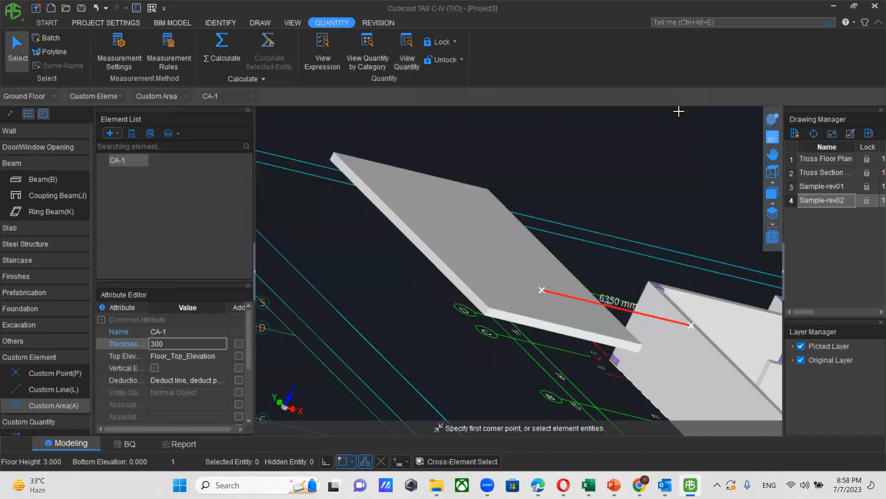
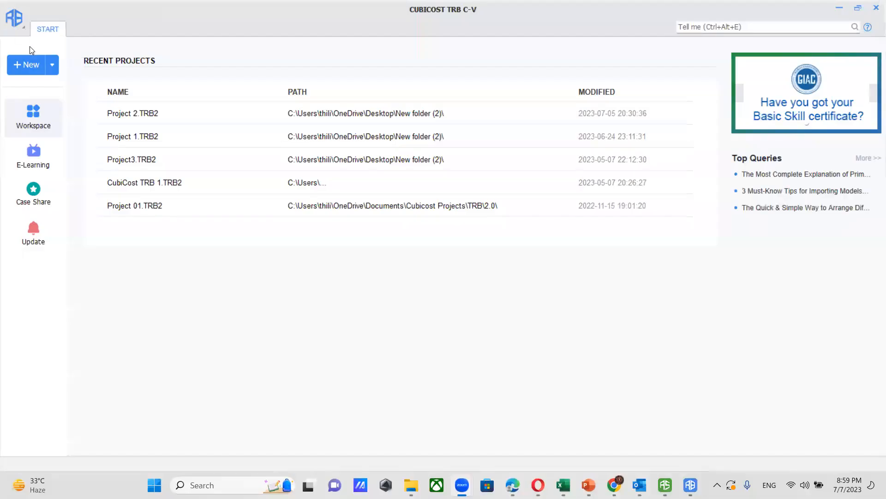
In Cubicost TRB, create a new project named Project 3 with the British Standard calculation rule
{"action": "left_click", "coordinate": [25, 67]}
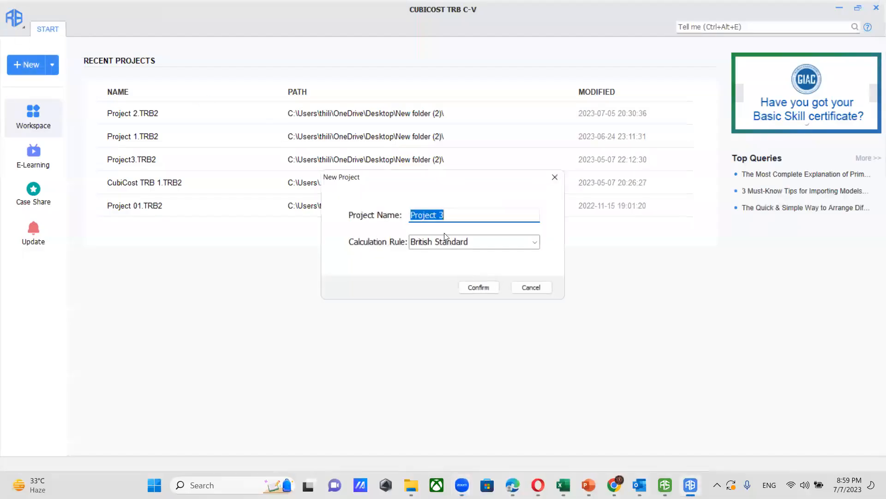
{"action": "left_click", "coordinate": [480, 288]}
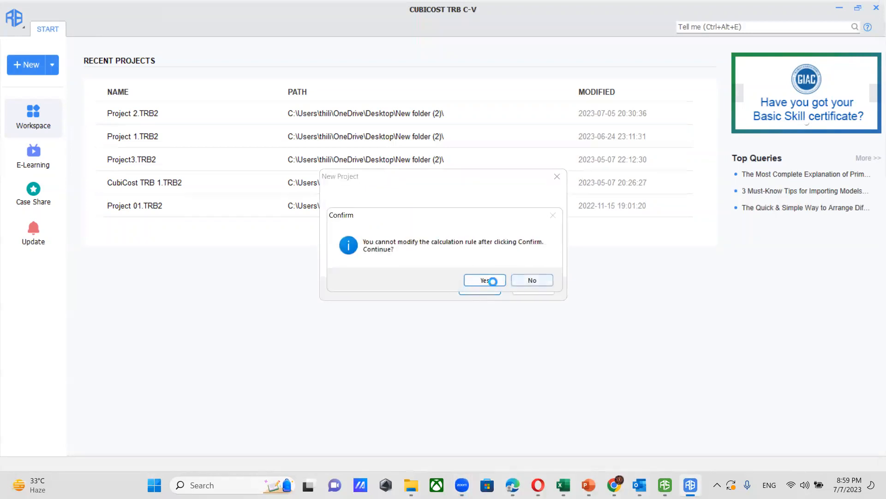
{"action": "left_click", "coordinate": [486, 279]}
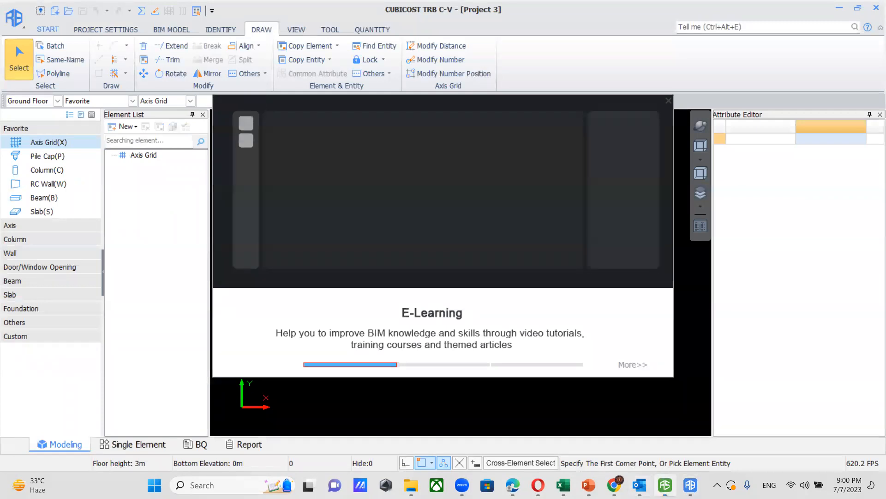
Close Cubicost TAS, saving its project to the Desktop as Project3.TAS and overwriting the existing file
{"action": "mouse_move", "coordinate": [665, 484]}
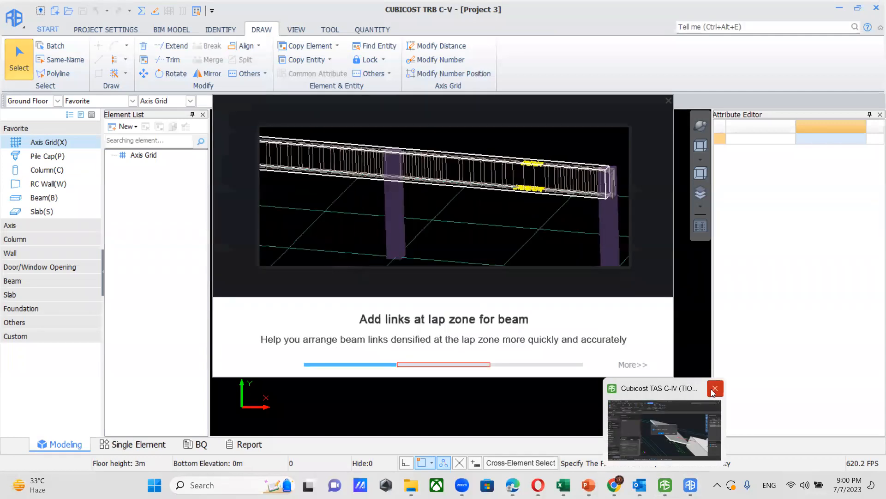
{"action": "left_click", "coordinate": [714, 388]}
{"action": "left_click", "coordinate": [464, 313]}
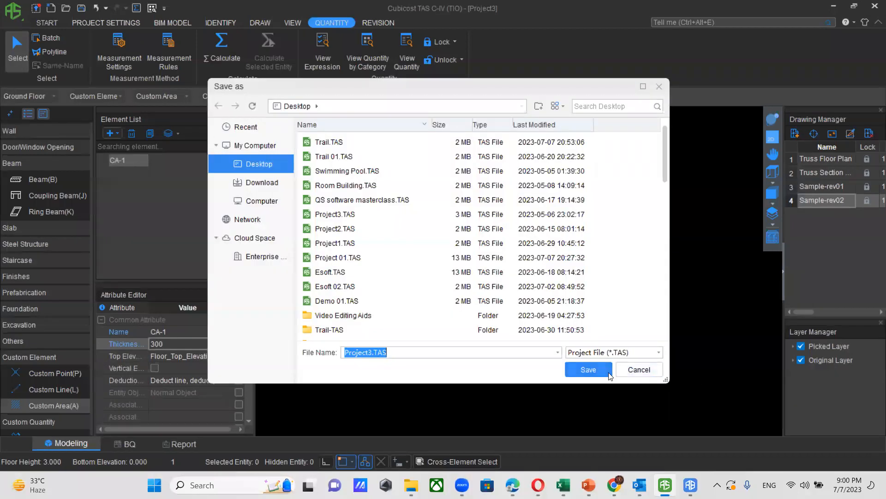
{"action": "left_click", "coordinate": [601, 375]}
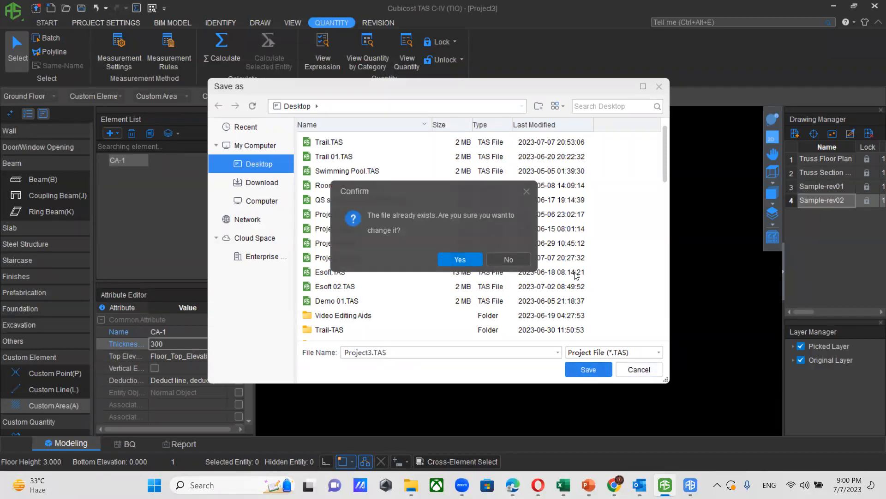
{"action": "left_click", "coordinate": [475, 260]}
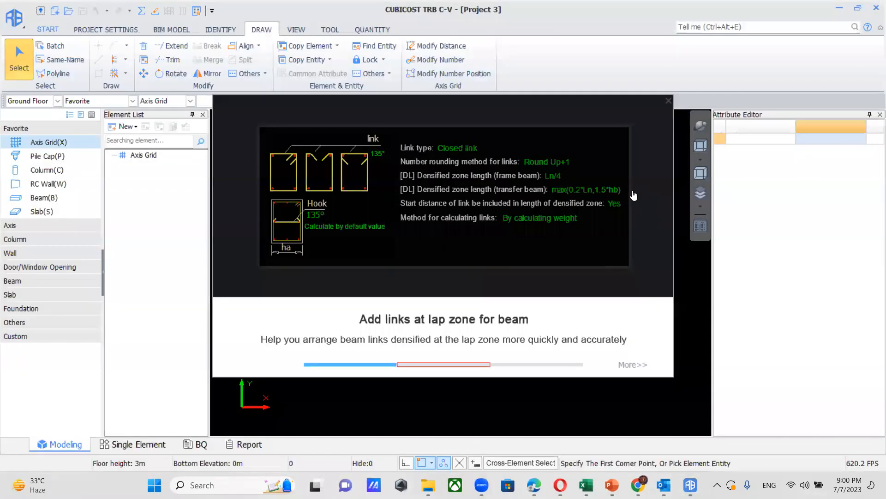
Dismiss the feature introduction pop-up in Cubicost TRB and open the Drawing Manager
{"action": "left_click", "coordinate": [669, 100]}
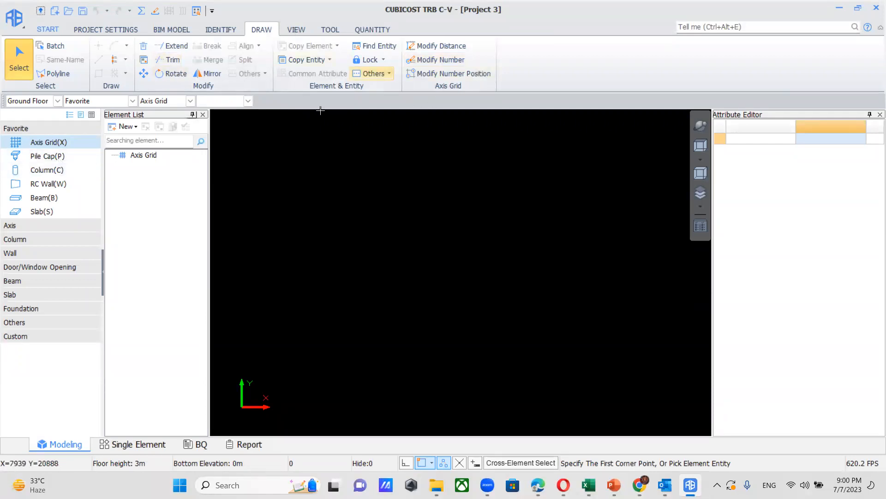
{"action": "left_click", "coordinate": [226, 29]}
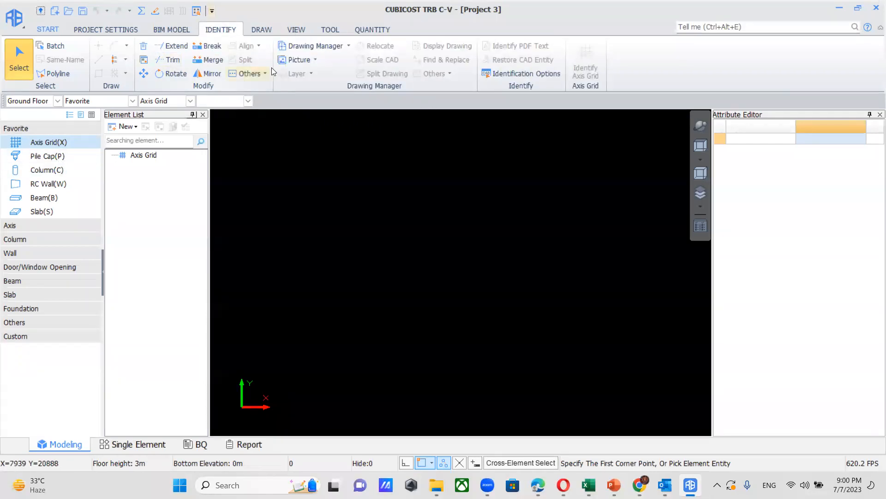
{"action": "left_click", "coordinate": [310, 46]}
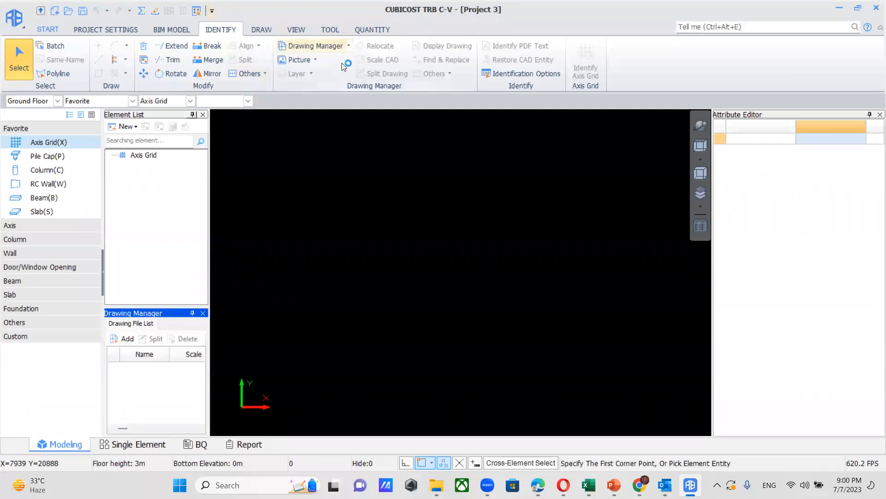
Add the 01. Structural Layout Plan and 04. Column Detail drawings from the Drawings folder to the project
{"action": "left_click", "coordinate": [126, 338]}
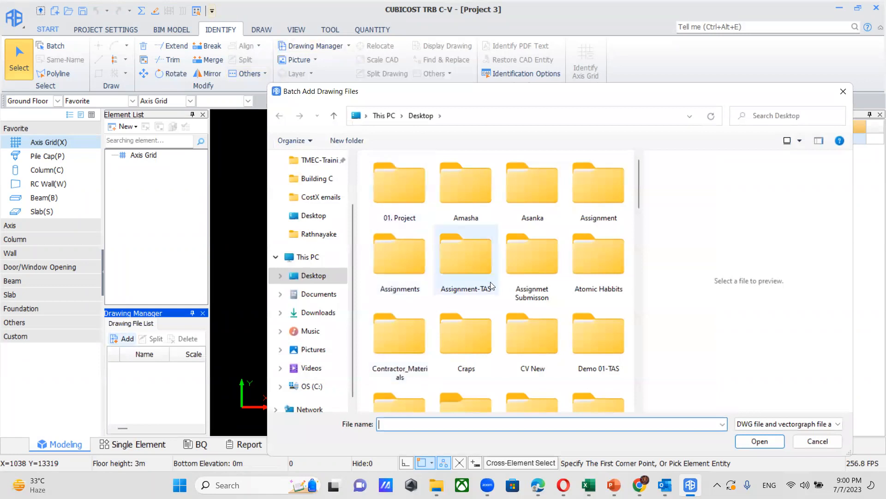
{"action": "scroll", "coordinate": [488, 319], "scroll_direction": "down", "scroll_amount": 2}
{"action": "scroll", "coordinate": [487, 320], "scroll_direction": "down", "scroll_amount": 2}
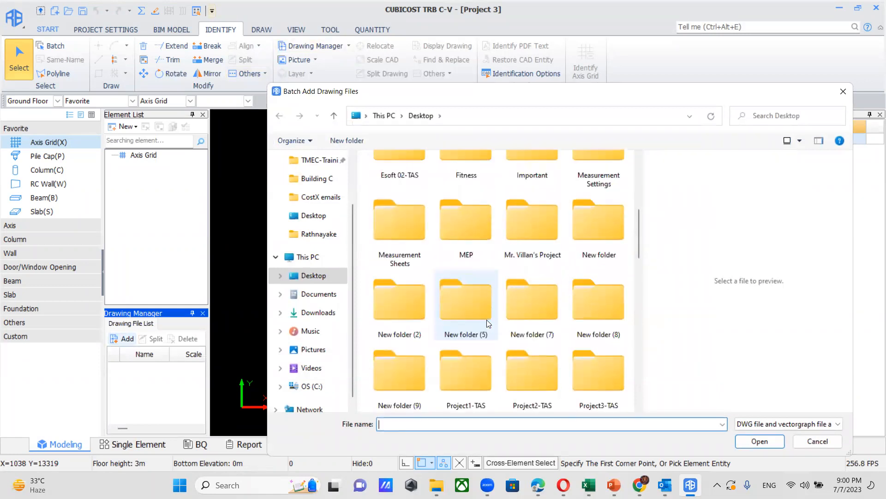
{"action": "double_click", "coordinate": [606, 254]}
{"action": "double_click", "coordinate": [424, 174]}
{"action": "double_click", "coordinate": [408, 172]}
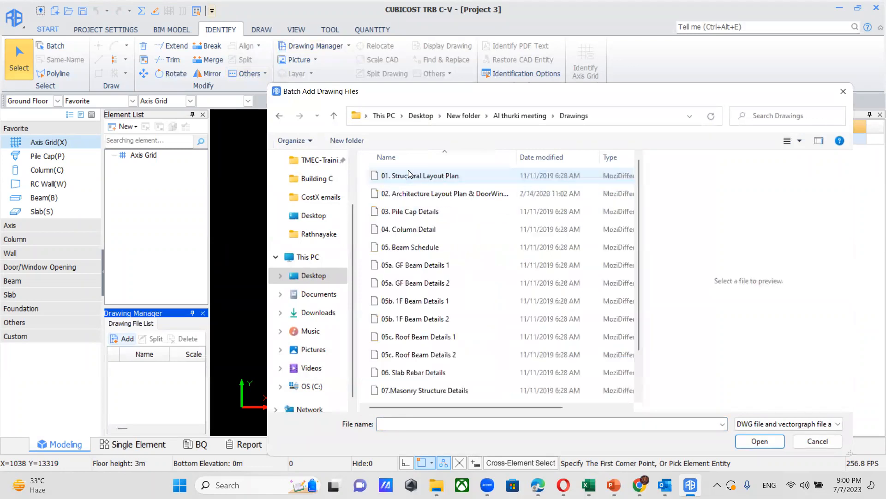
{"action": "left_click", "coordinate": [435, 177]}
{"action": "left_click", "coordinate": [417, 230], "text": "ctrl"}
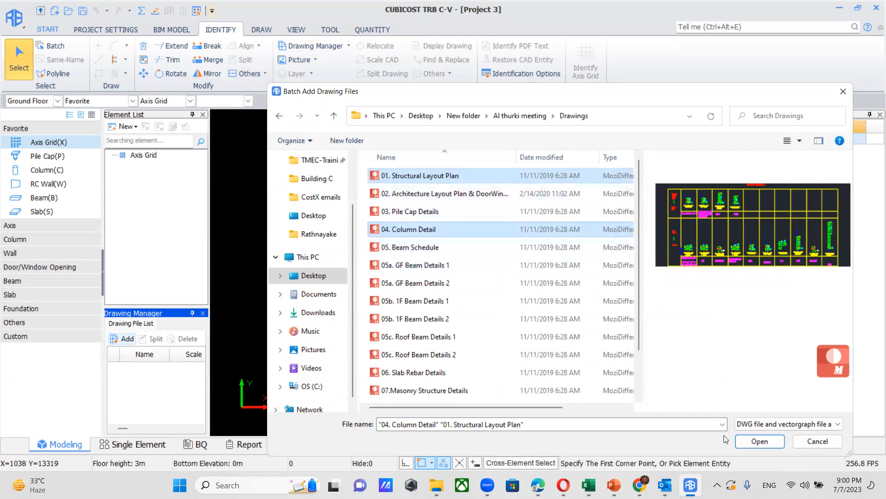
{"action": "left_click", "coordinate": [761, 442]}
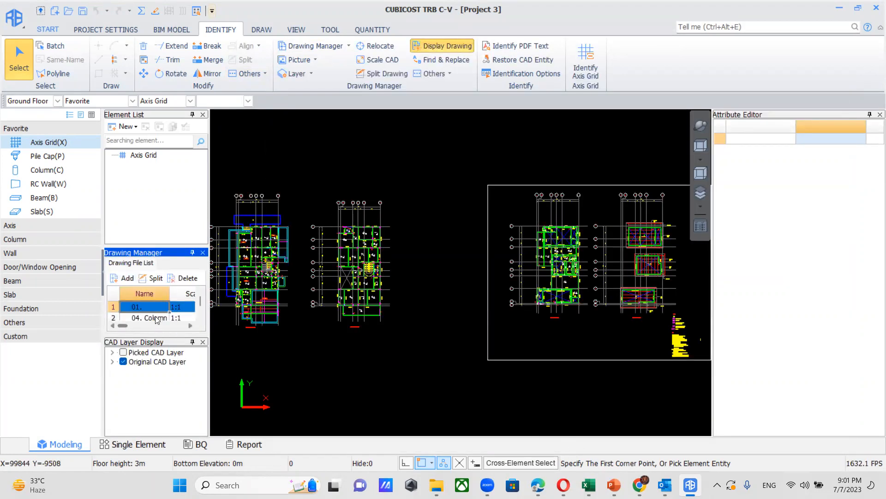
Display the 04. Column Detail drawing and examine the first column section's dimensions, main reinforcement and link notes
{"action": "left_click", "coordinate": [156, 318]}
{"action": "left_click", "coordinate": [127, 307]}
{"action": "left_click", "coordinate": [158, 317]}
{"action": "left_click", "coordinate": [151, 307]}
{"action": "double_click", "coordinate": [152, 307]}
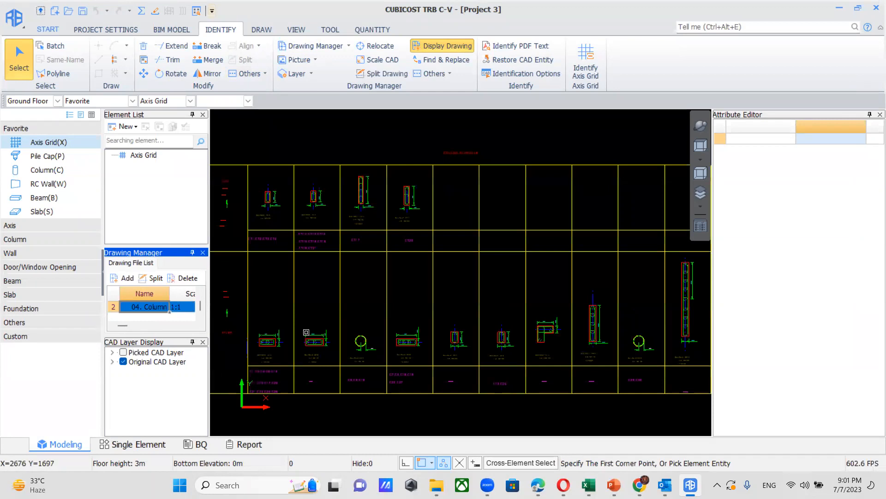
{"action": "scroll", "coordinate": [348, 294], "scroll_direction": "up", "scroll_amount": 5}
{"action": "scroll", "coordinate": [385, 297], "scroll_direction": "up", "scroll_amount": 6}
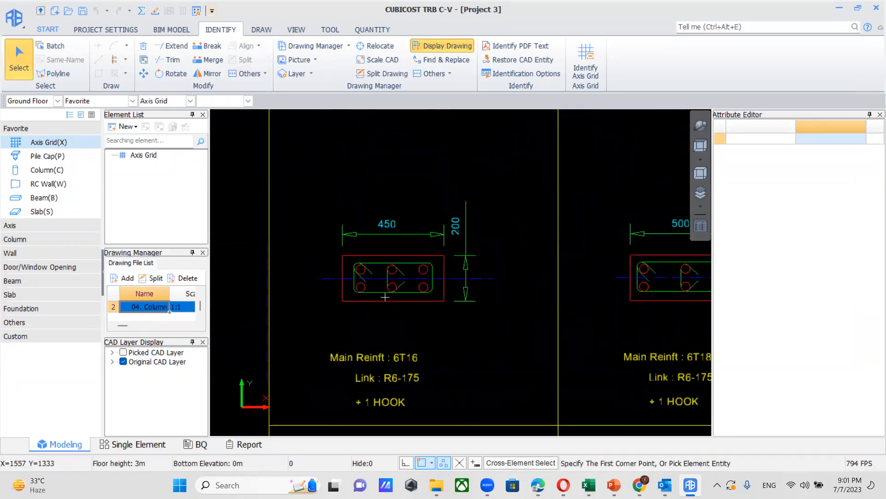
{"action": "middle_click_drag", "start_coordinate": [378, 352], "coordinate": [370, 286]}
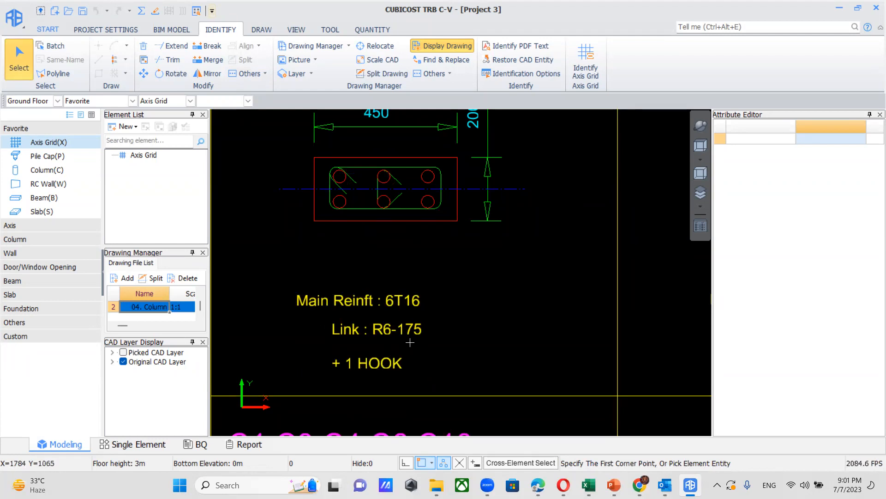
{"action": "scroll", "coordinate": [399, 309], "scroll_direction": "down", "scroll_amount": 2}
{"action": "scroll", "coordinate": [399, 308], "scroll_direction": "down", "scroll_amount": 5}
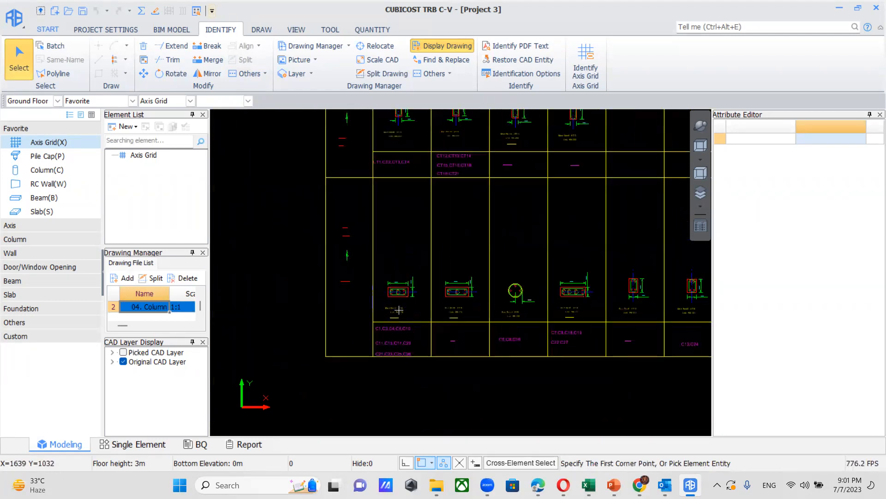
Display the 01. Structural Layout Plan drawing and examine column C1 beside the entrance steps
{"action": "double_click", "coordinate": [135, 306]}
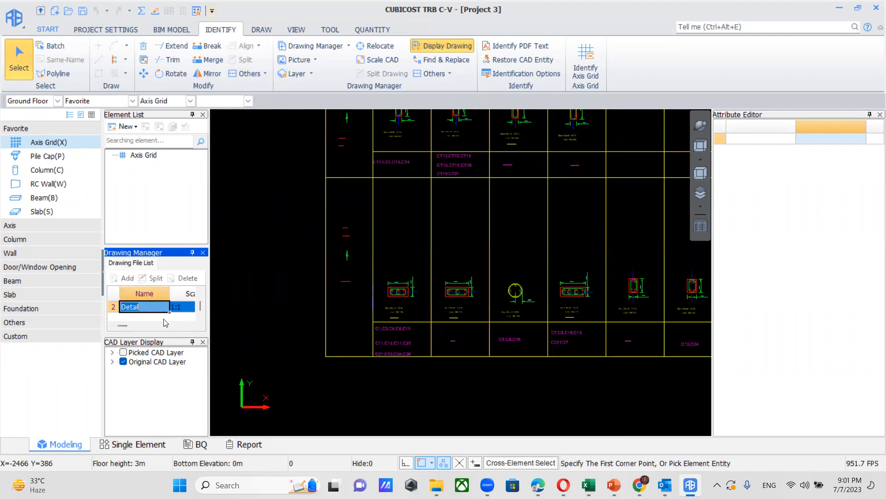
{"action": "scroll", "coordinate": [164, 322], "scroll_direction": "up", "scroll_amount": 1}
{"action": "double_click", "coordinate": [165, 307]}
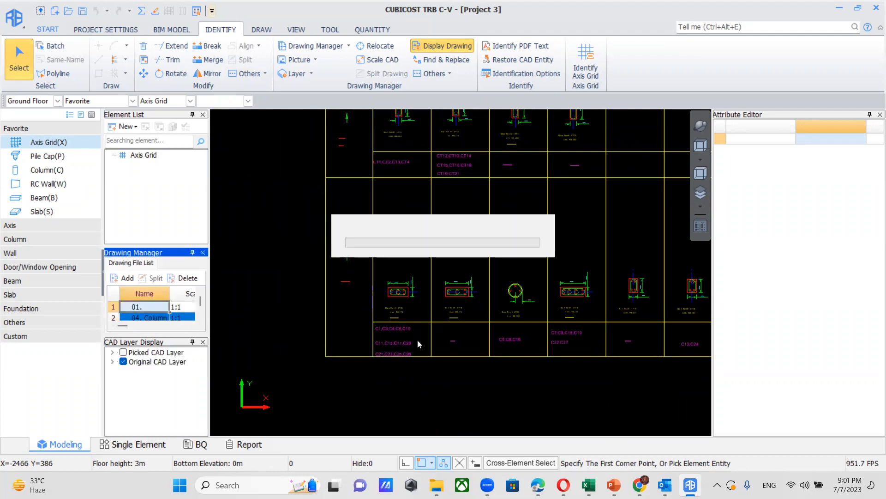
{"action": "scroll", "coordinate": [329, 237], "scroll_direction": "up", "scroll_amount": 5}
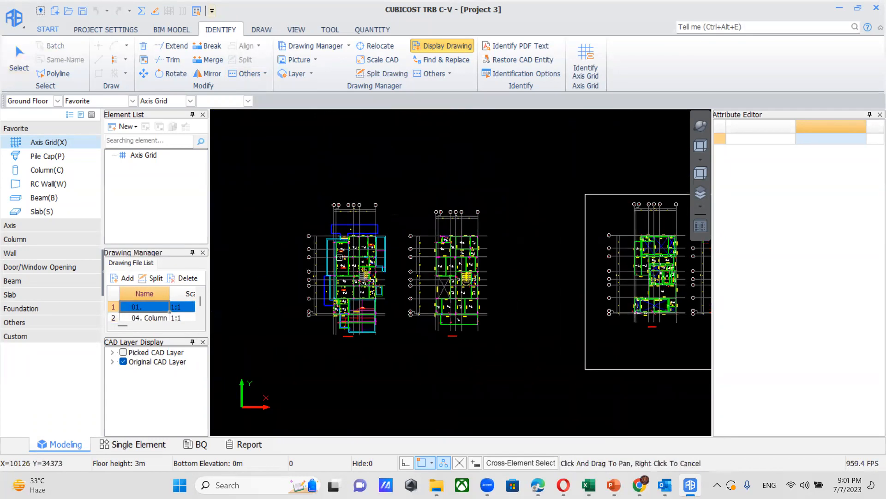
{"action": "scroll", "coordinate": [326, 193], "scroll_direction": "up", "scroll_amount": 8}
{"action": "scroll", "coordinate": [424, 183], "scroll_direction": "up", "scroll_amount": 2}
{"action": "middle_click_drag", "start_coordinate": [423, 183], "coordinate": [421, 287]}
{"action": "scroll", "coordinate": [389, 217], "scroll_direction": "up", "scroll_amount": 5}
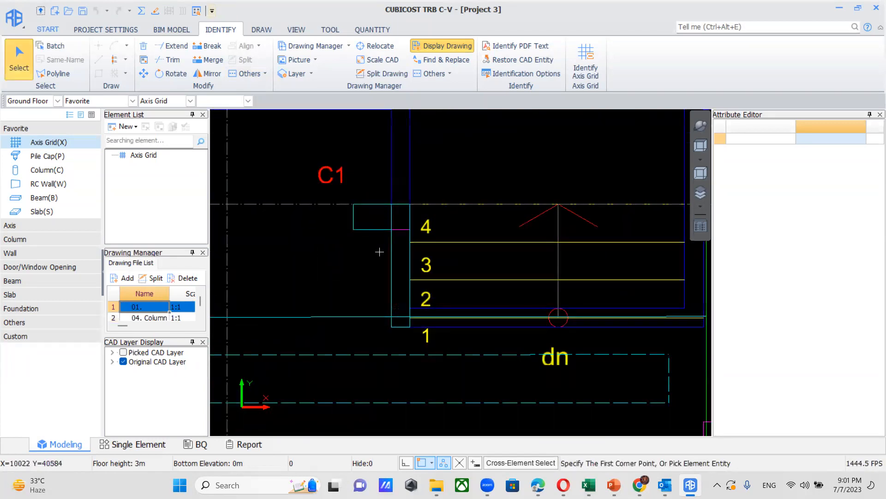
Recheck the 450 x 200 column section in the 04. Column Detail drawing and return to the 01. Structural Layout Plan
{"action": "left_click", "coordinate": [153, 317]}
{"action": "scroll", "coordinate": [156, 319], "scroll_direction": "up", "scroll_amount": 1}
{"action": "double_click", "coordinate": [158, 318]}
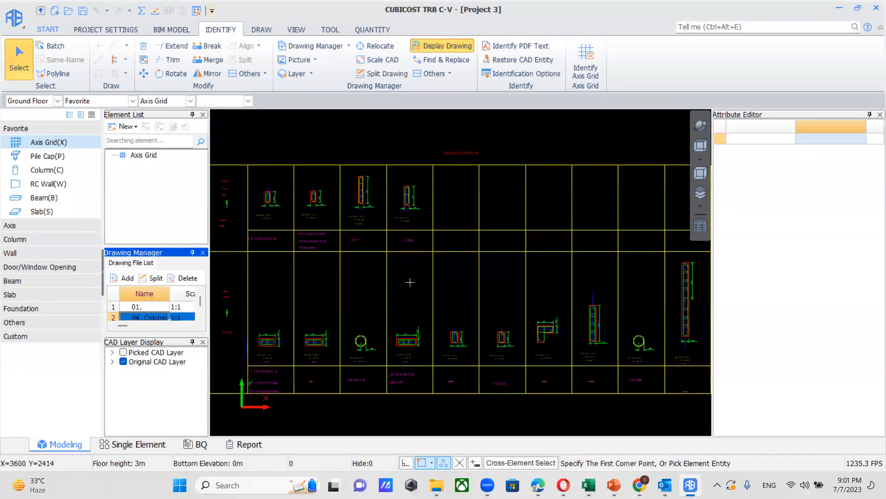
{"action": "scroll", "coordinate": [252, 345], "scroll_direction": "up", "scroll_amount": 6}
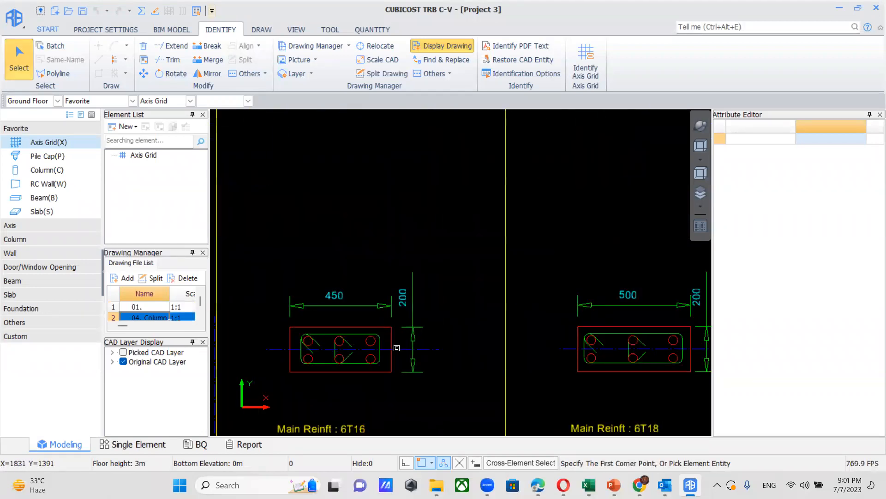
{"action": "scroll", "coordinate": [376, 323], "scroll_direction": "down", "scroll_amount": 2}
{"action": "double_click", "coordinate": [135, 308]}
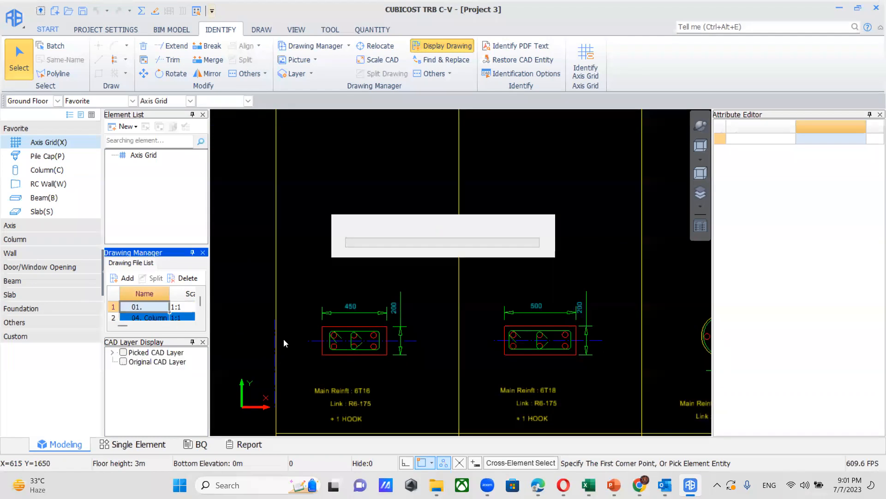
Create a new column element on the Ground Floor, open its full attributes and name it C1
{"action": "left_click", "coordinate": [31, 239]}
{"action": "left_click", "coordinate": [41, 252]}
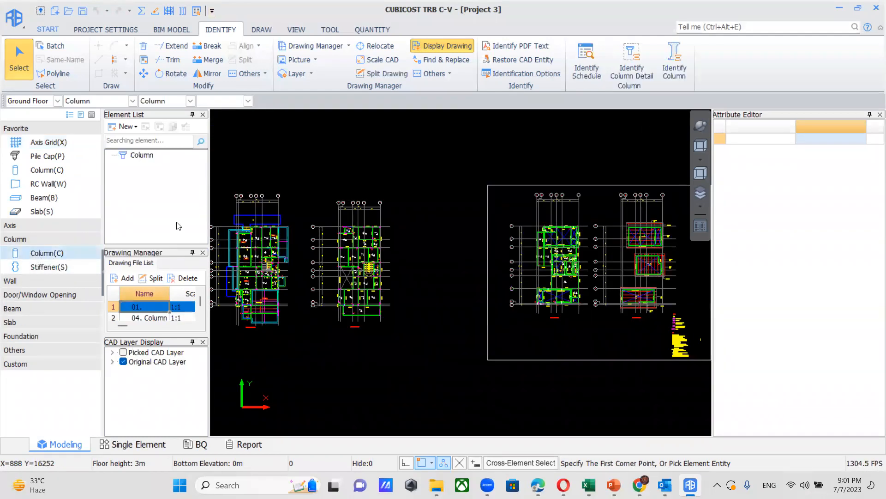
{"action": "left_click", "coordinate": [126, 127]}
{"action": "left_click", "coordinate": [140, 142]}
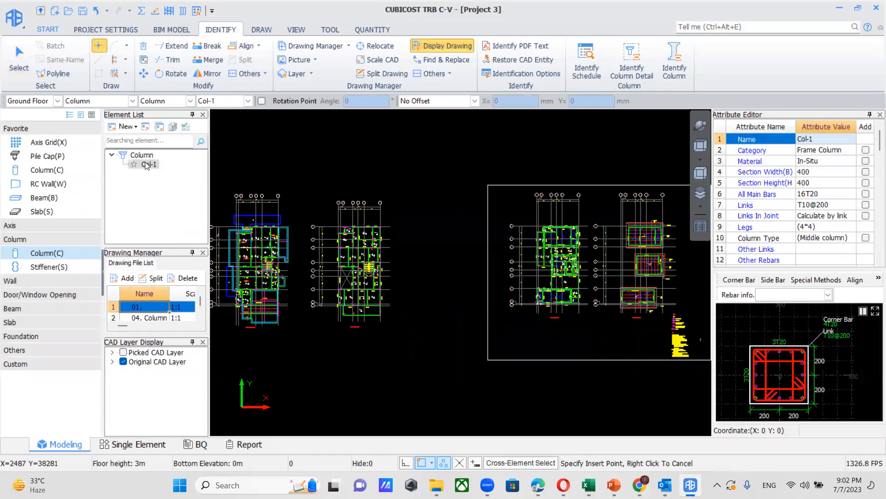
{"action": "double_click", "coordinate": [148, 164]}
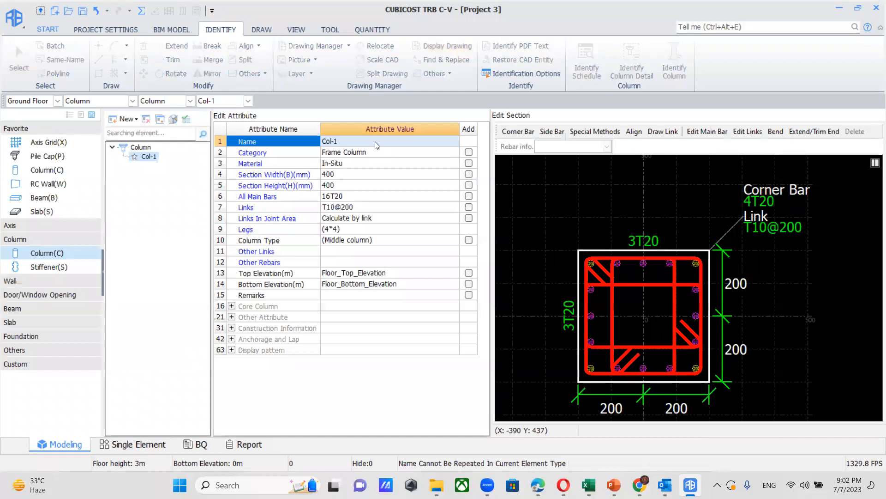
{"action": "left_click", "coordinate": [378, 145]}
{"action": "type", "text": "C1"}
Set column C1's section width to 450 mm and its section height to 200 mm
{"action": "left_click", "coordinate": [344, 174]}
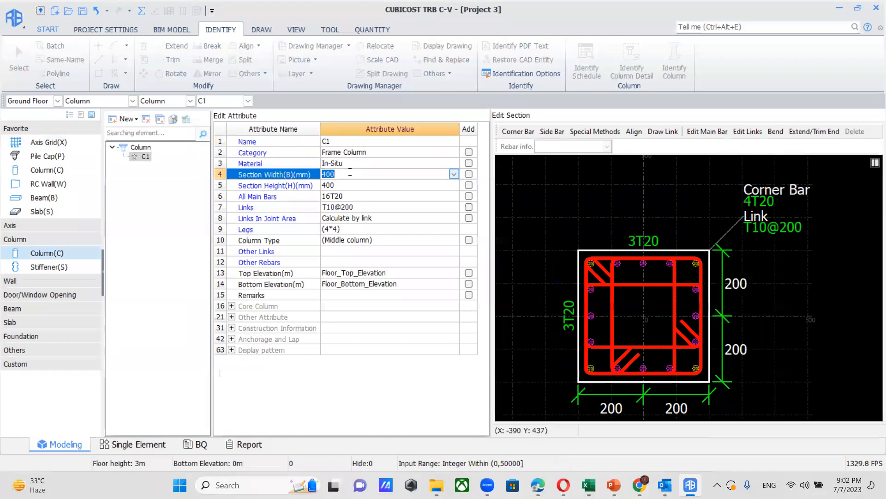
{"action": "type", "text": "450"}
{"action": "left_click", "coordinate": [347, 184]}
{"action": "type", "text": "200"}
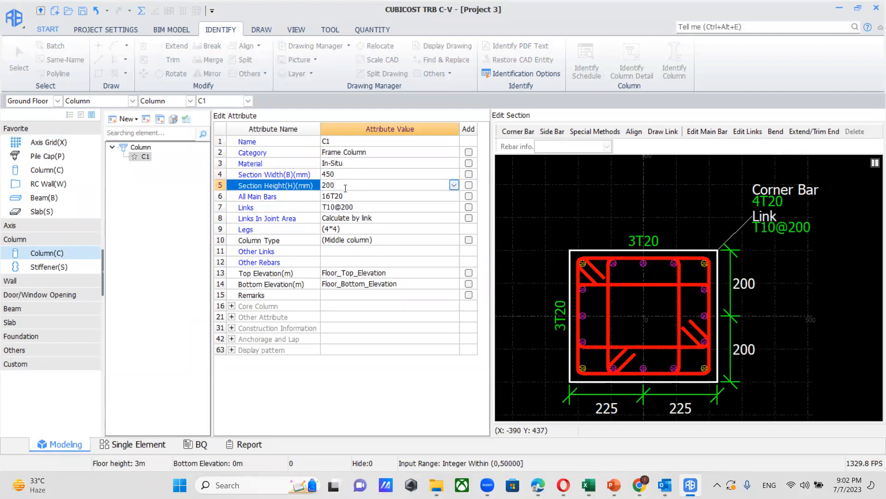
Set C1's main bars to 6T16, links to R6@175 and legs to 3*2, and return to the drawing
{"action": "left_click", "coordinate": [347, 196]}
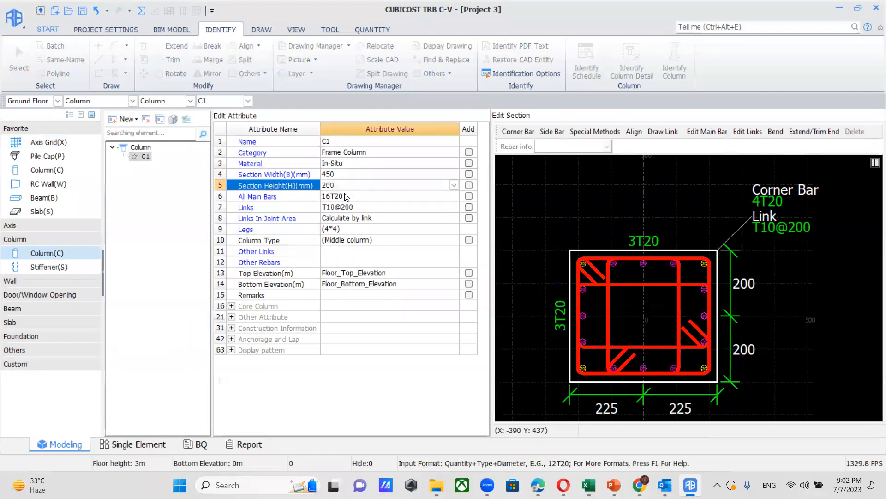
{"action": "type", "text": "6T16"}
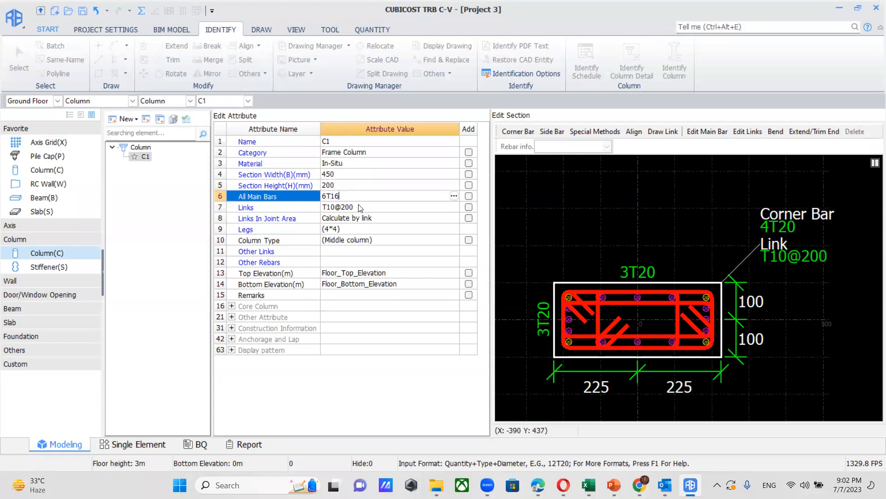
{"action": "left_click", "coordinate": [357, 207]}
{"action": "type", "text": "R6@175"}
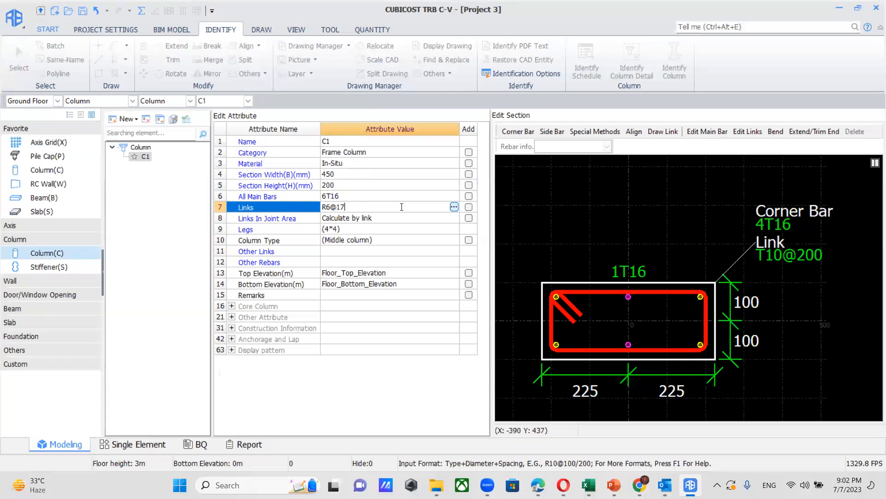
{"action": "left_click", "coordinate": [337, 229]}
{"action": "left_click", "coordinate": [337, 229]}
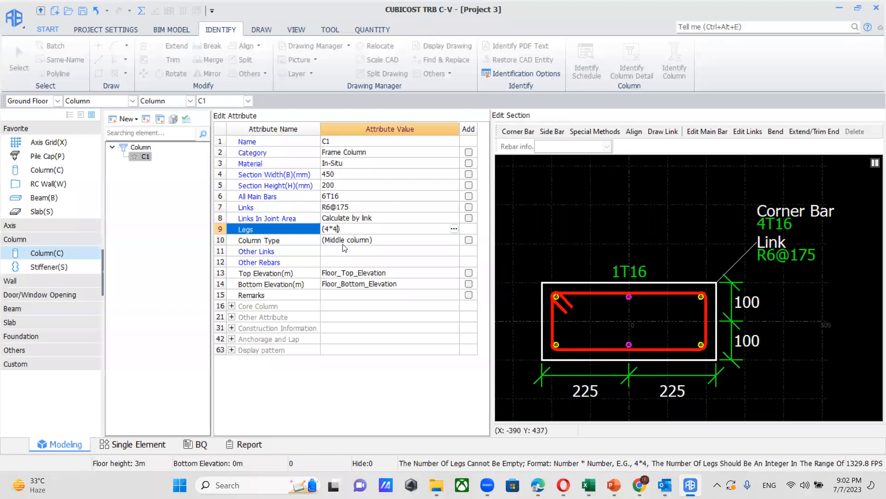
{"action": "key", "text": "BackSpace"}
{"action": "type", "text": "3*2"}
{"action": "left_click", "coordinate": [352, 252]}
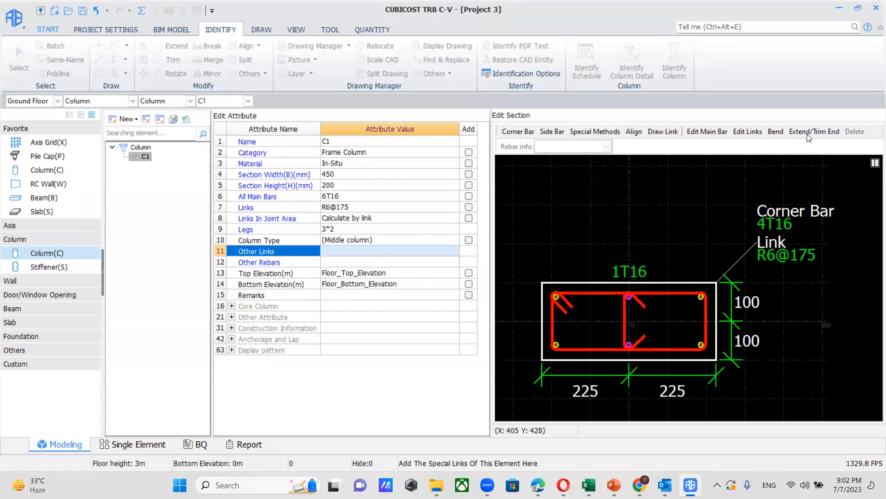
{"action": "double_click", "coordinate": [146, 157]}
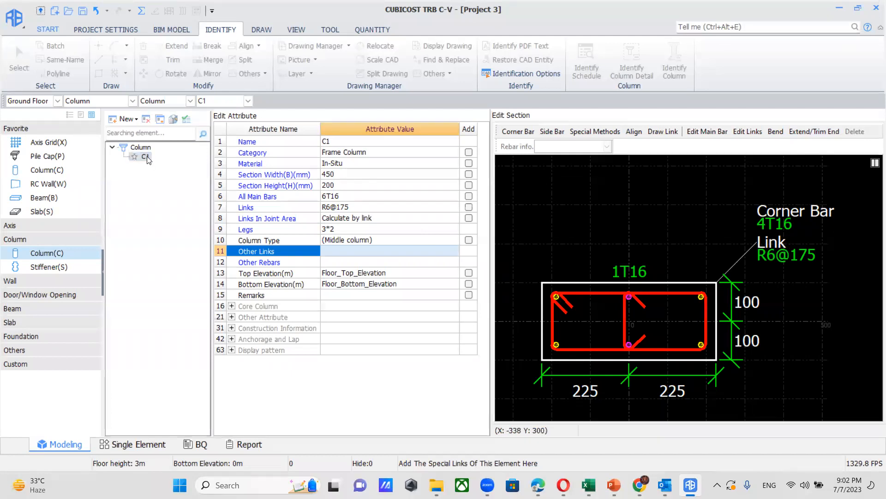
Place column C1 on its outline beside the entrance steps in the layout plan and view it in 3D
{"action": "middle_click_drag", "start_coordinate": [296, 263], "coordinate": [388, 277]}
{"action": "scroll", "coordinate": [331, 254], "scroll_direction": "up", "scroll_amount": 3}
{"action": "scroll", "coordinate": [331, 237], "scroll_direction": "up", "scroll_amount": 8}
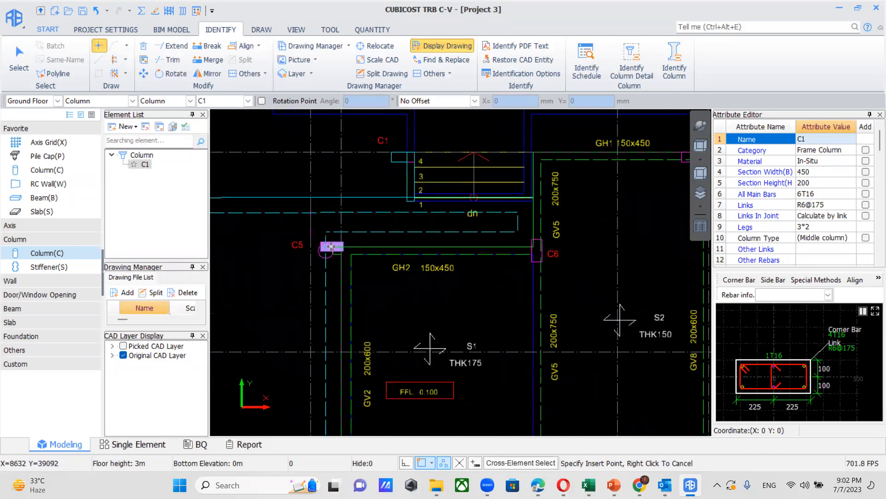
{"action": "scroll", "coordinate": [419, 151], "scroll_direction": "up", "scroll_amount": 4}
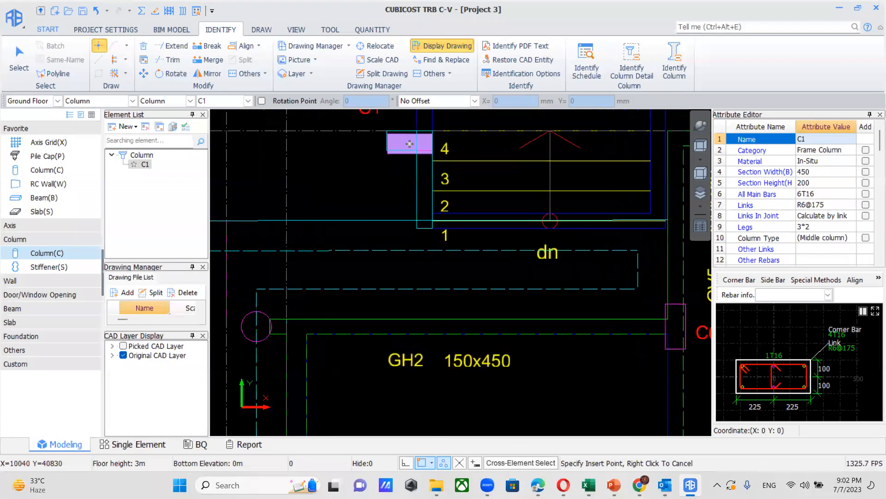
{"action": "left_click", "coordinate": [410, 143]}
{"action": "right_click", "coordinate": [415, 189]}
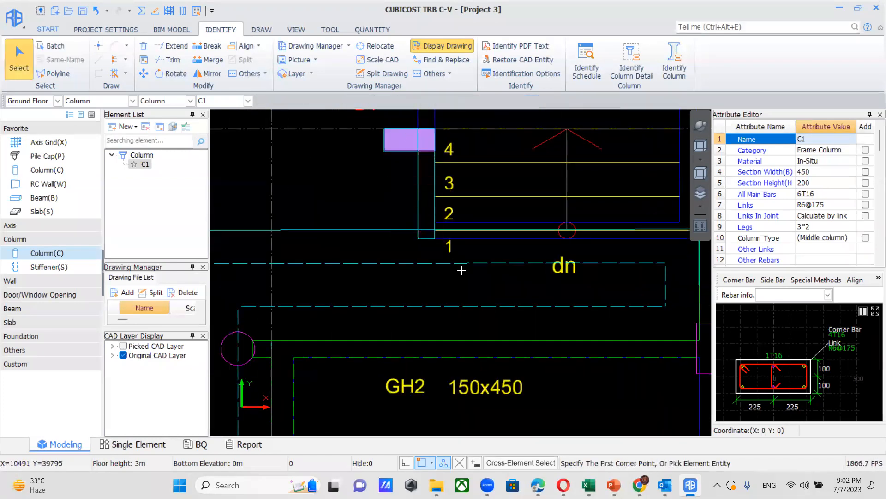
{"action": "scroll", "coordinate": [463, 272], "scroll_direction": "down", "scroll_amount": 3}
{"action": "left_click", "coordinate": [700, 126]}
{"action": "mouse_move", "coordinate": [632, 235]}
{"action": "left_mouse_down"}
{"action": "mouse_move", "coordinate": [562, 262]}
{"action": "mouse_move", "coordinate": [469, 261]}
{"action": "mouse_move", "coordinate": [480, 240]}
{"action": "mouse_move", "coordinate": [459, 328]}
{"action": "mouse_move", "coordinate": [455, 314]}
{"action": "left_mouse_up"}
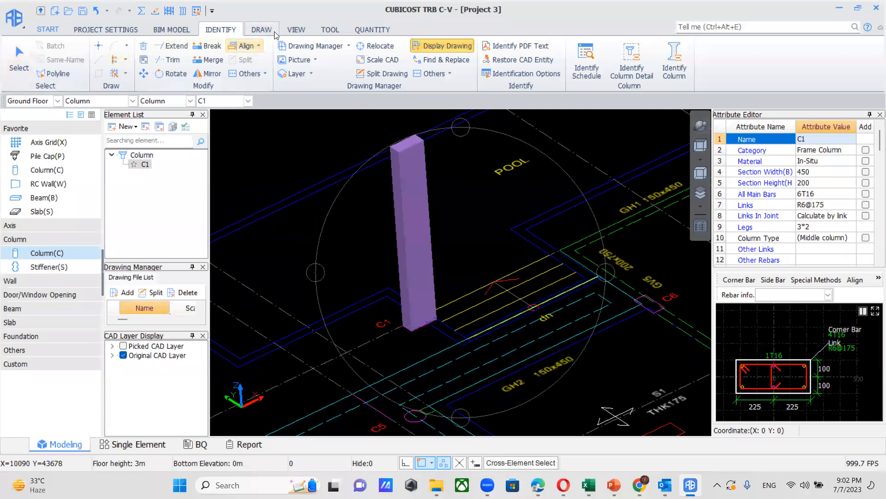
Try to display the 3D rebar of column C1 without calculating it first
{"action": "left_click", "coordinate": [373, 29]}
{"action": "left_click", "coordinate": [18, 60]}
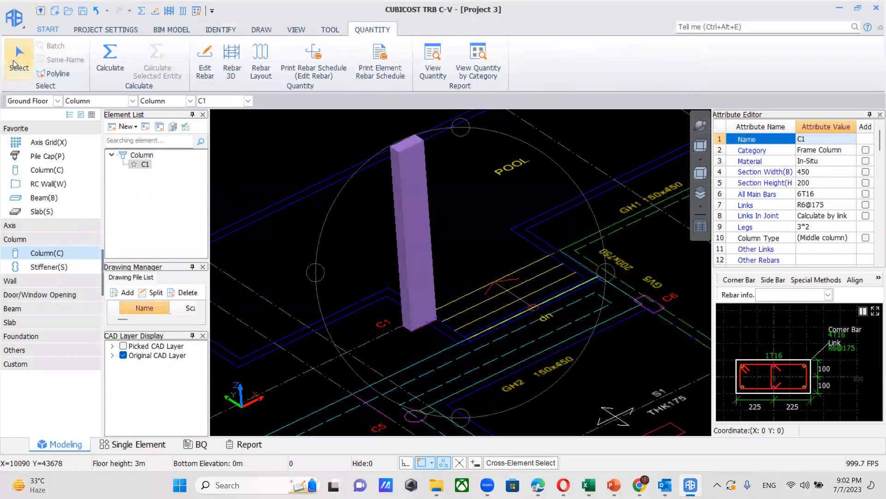
{"action": "left_click", "coordinate": [395, 193]}
{"action": "left_click", "coordinate": [394, 194]}
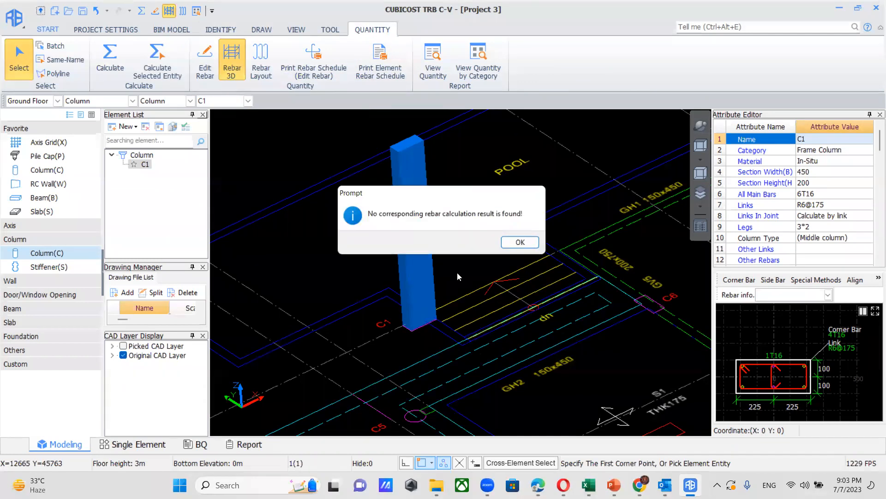
{"action": "left_click", "coordinate": [520, 242]}
{"action": "left_click", "coordinate": [395, 169]}
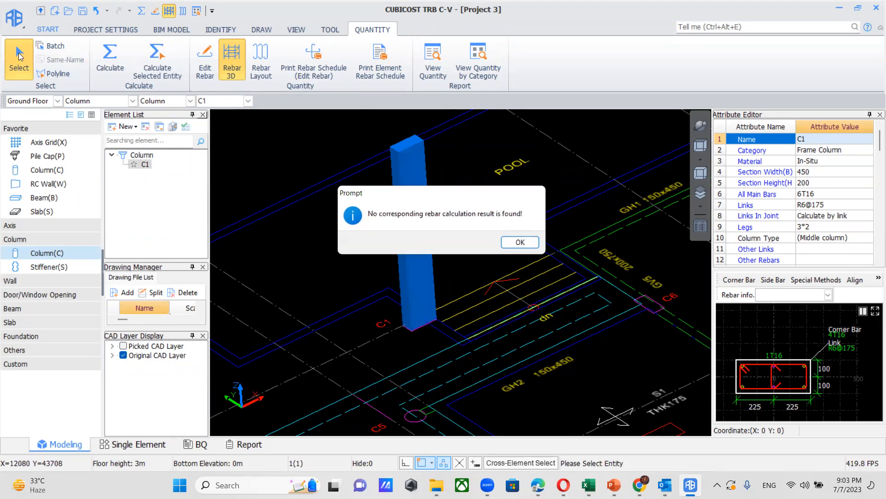
{"action": "left_click", "coordinate": [534, 243]}
{"action": "left_click", "coordinate": [19, 59]}
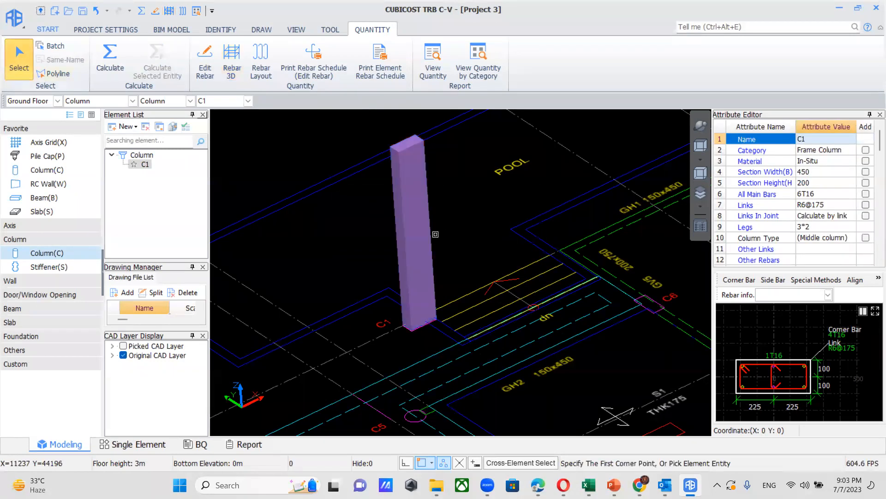
Calculate the rebar quantities for the selected column C1 only
{"action": "left_click", "coordinate": [406, 233]}
{"action": "right_click", "coordinate": [407, 234]}
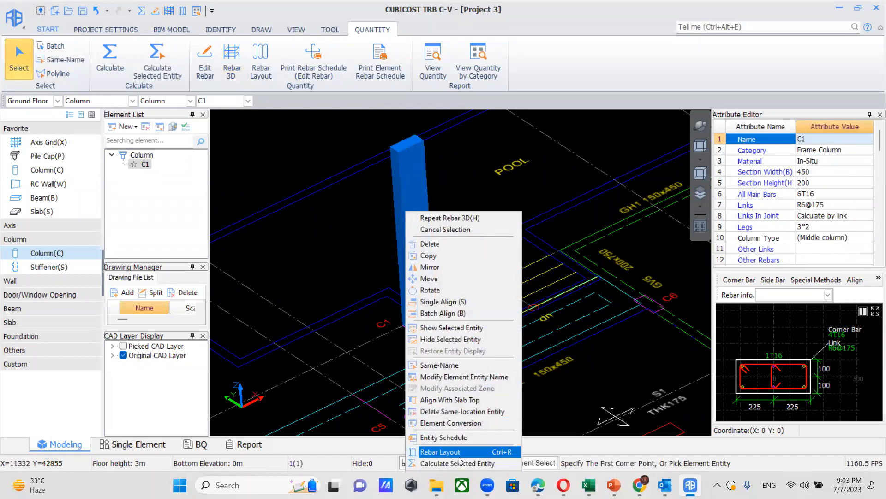
{"action": "left_click", "coordinate": [434, 464]}
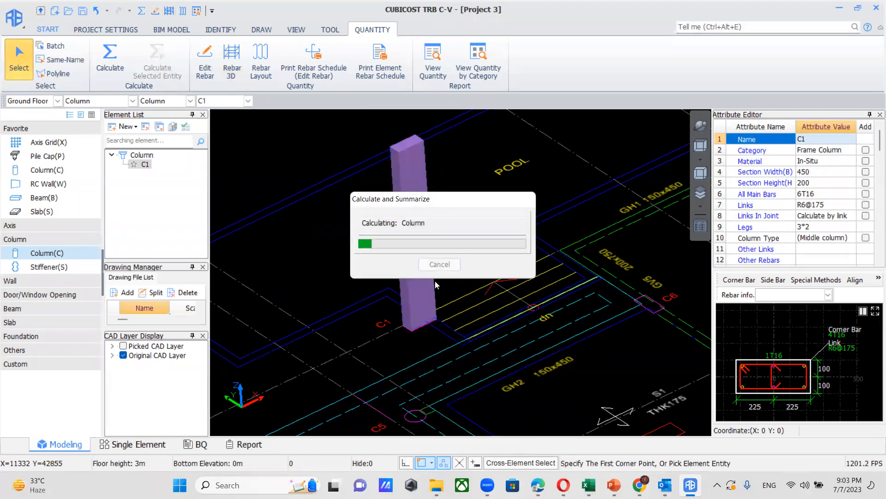
{"action": "left_click", "coordinate": [436, 269]}
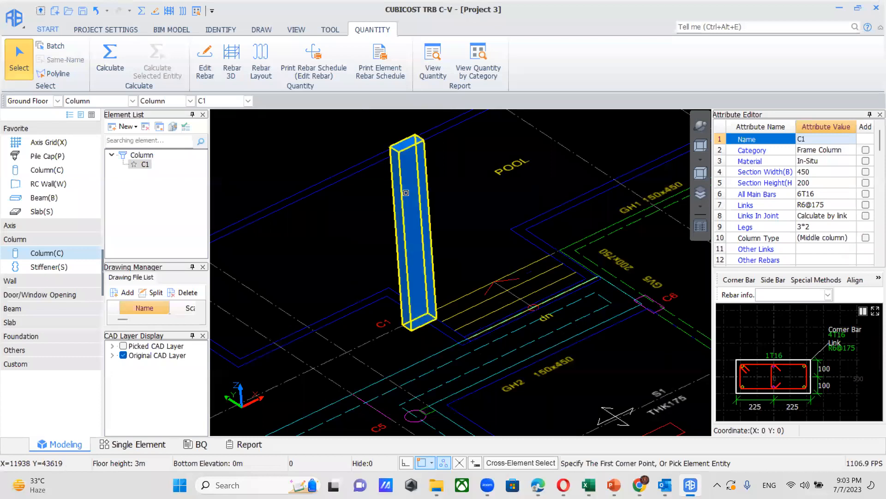
Display column C1's reinforcement with Rebar 3D and examine its main bars and links
{"action": "left_click", "coordinate": [234, 60]}
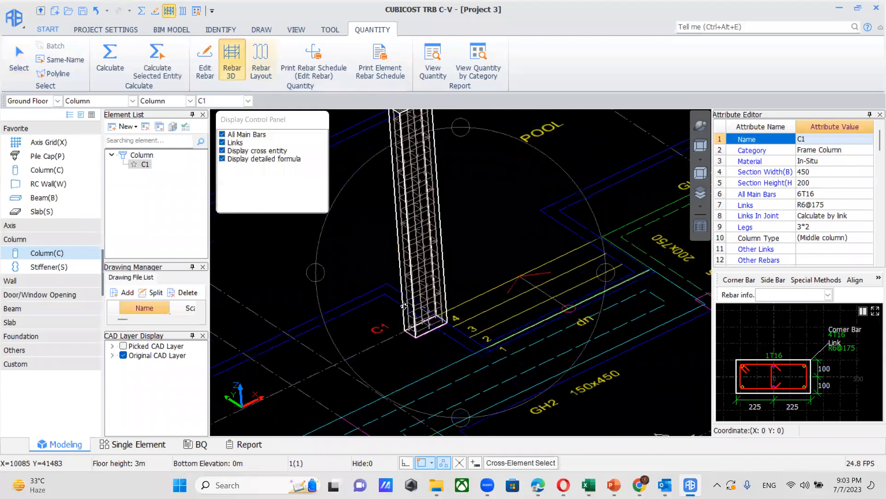
{"action": "scroll", "coordinate": [430, 313], "scroll_direction": "up", "scroll_amount": 4}
{"action": "scroll", "coordinate": [430, 313], "scroll_direction": "down", "scroll_amount": 7}
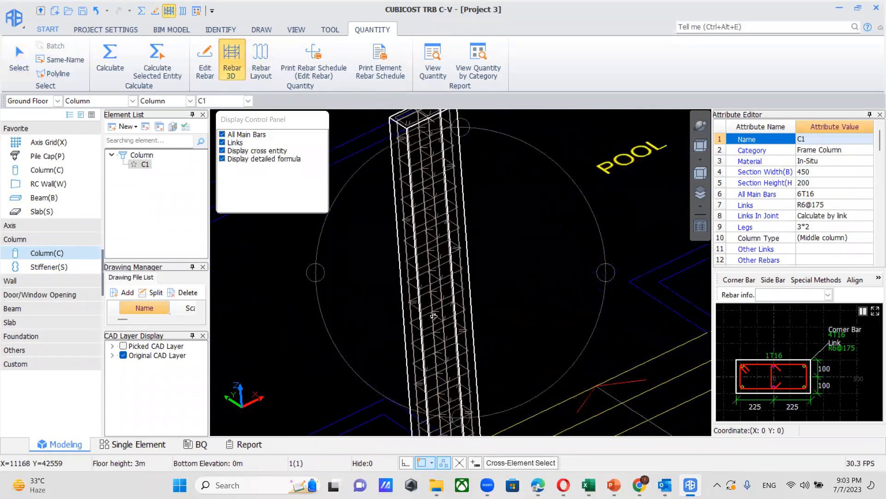
Generate the element rebar schedule for column C1, review its bar shapes, lengths and weights, and close the report
{"action": "left_click", "coordinate": [17, 55]}
{"action": "left_click", "coordinate": [424, 262]}
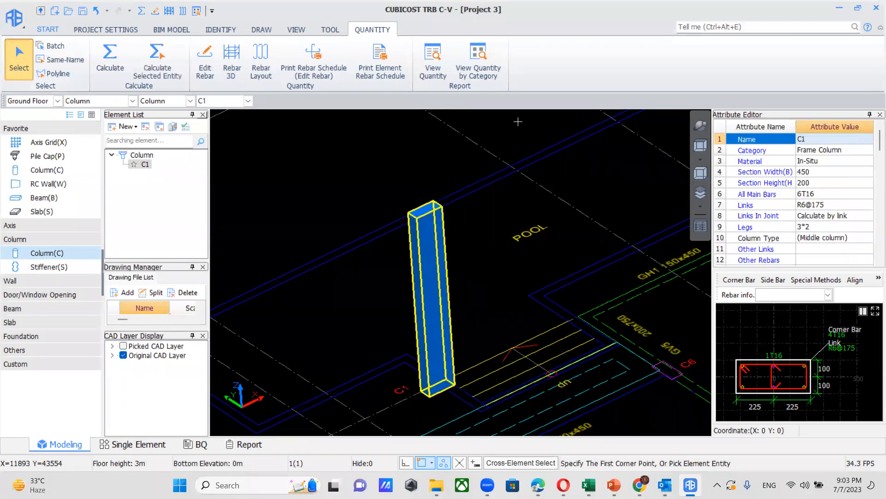
{"action": "left_click", "coordinate": [371, 56]}
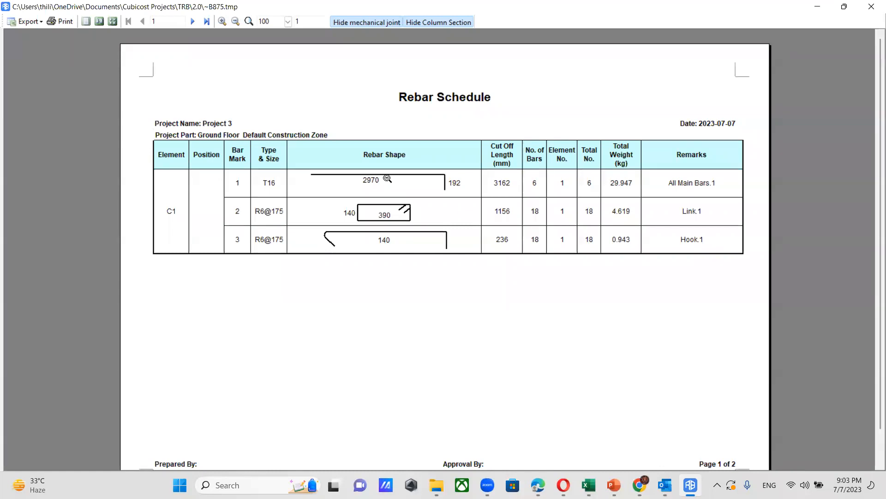
{"action": "left_click", "coordinate": [873, 10]}
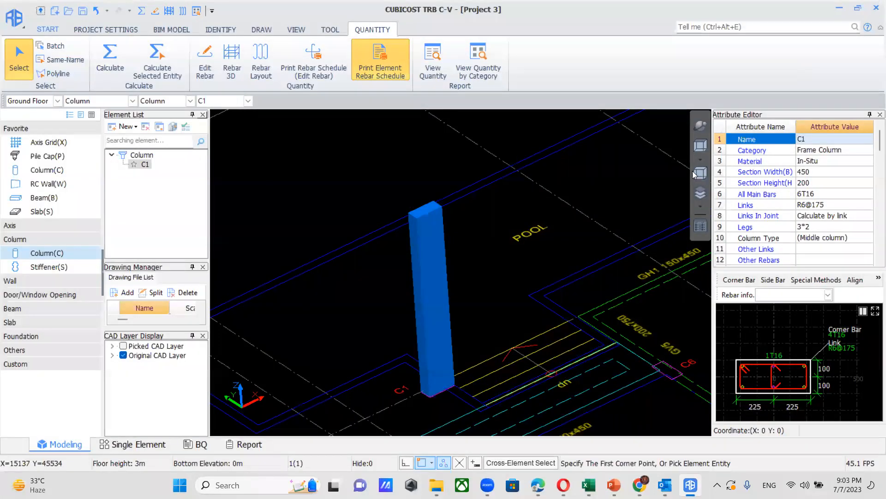
{"action": "left_click", "coordinate": [876, 7]}
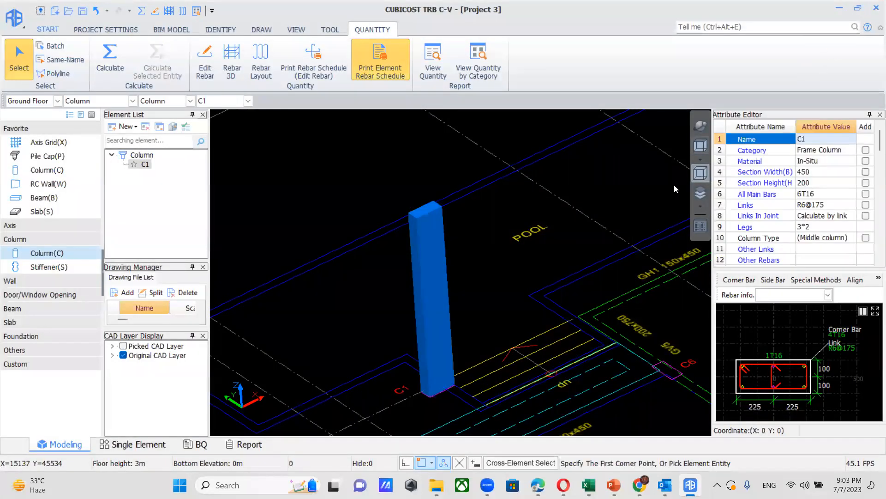
{"action": "left_click", "coordinate": [427, 242]}
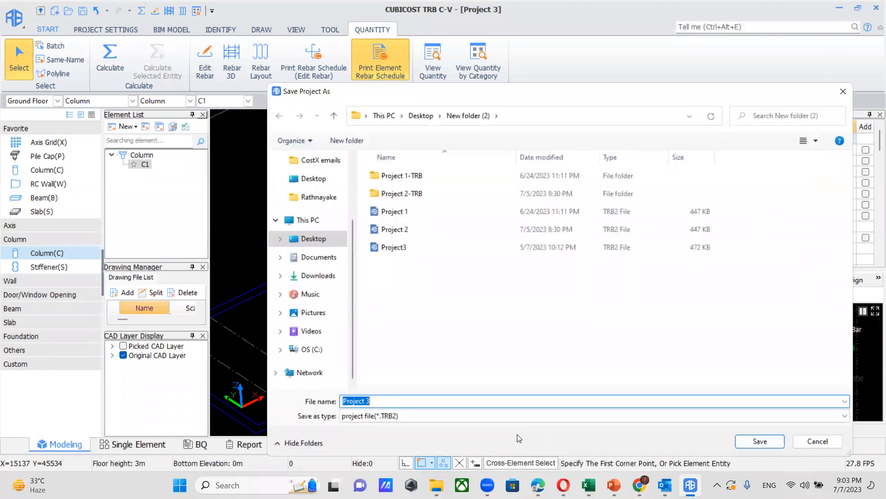
{"action": "left_click", "coordinate": [826, 441]}
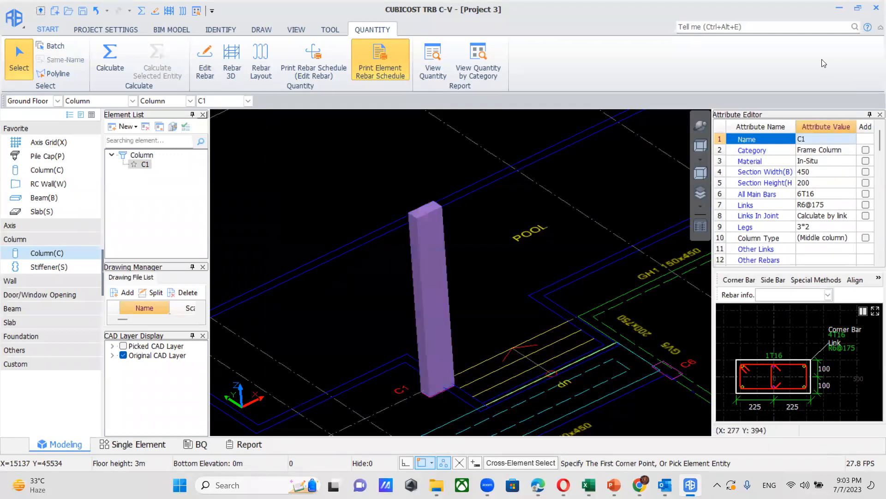
Close the rebar project, saving it as Project 3 in the New folder (2) folder on the Desktop
{"action": "left_click", "coordinate": [874, 9]}
{"action": "left_click", "coordinate": [417, 243]}
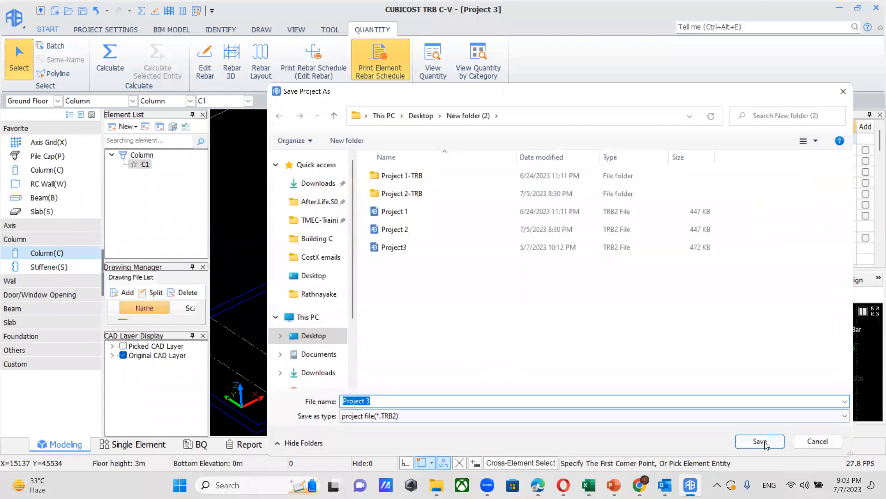
{"action": "left_click", "coordinate": [758, 439]}
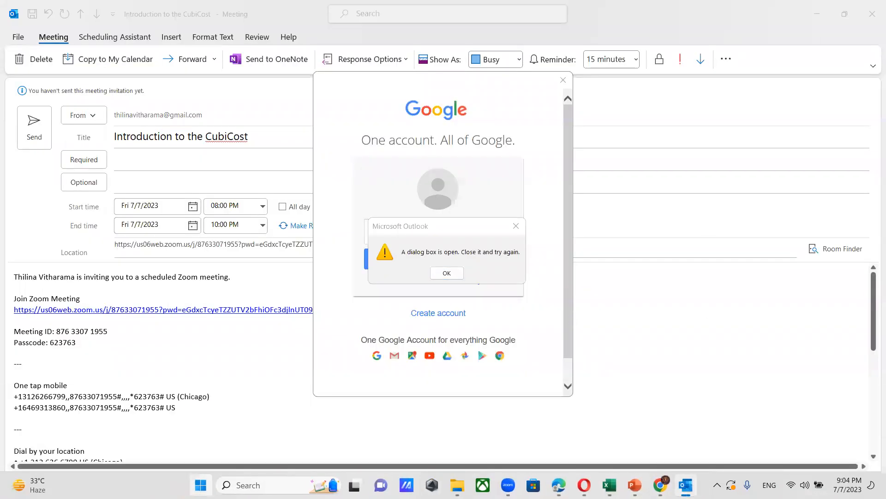
Find and launch Cubicost TME C on the computer
{"action": "left_click", "coordinate": [200, 485]}
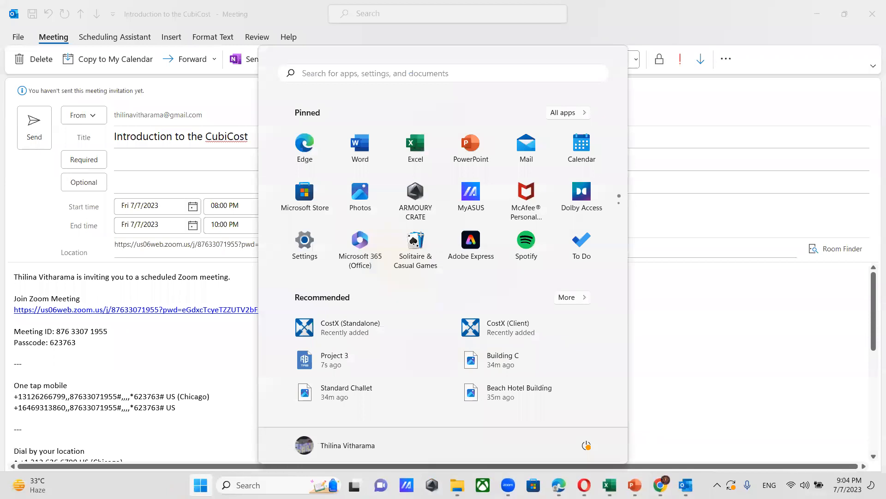
{"action": "type", "text": "m"}
{"action": "key", "text": "BackSpace"}
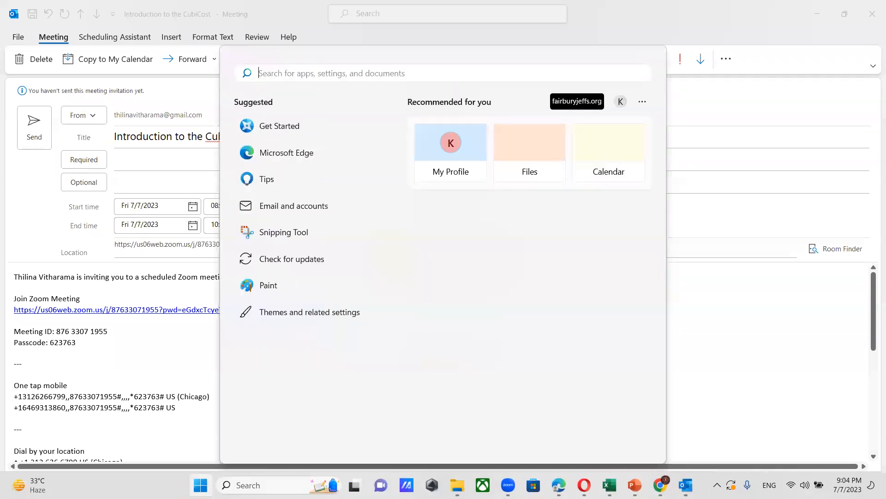
{"action": "type", "text": "tm"}
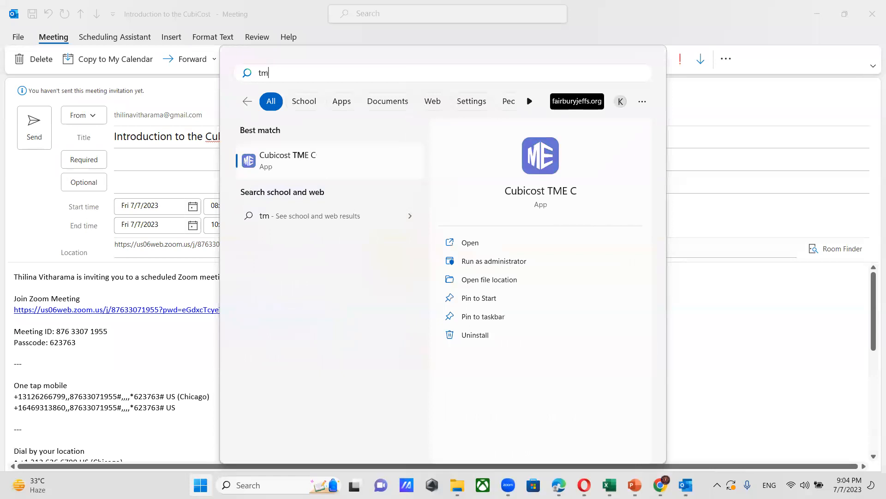
{"action": "left_click", "coordinate": [292, 166]}
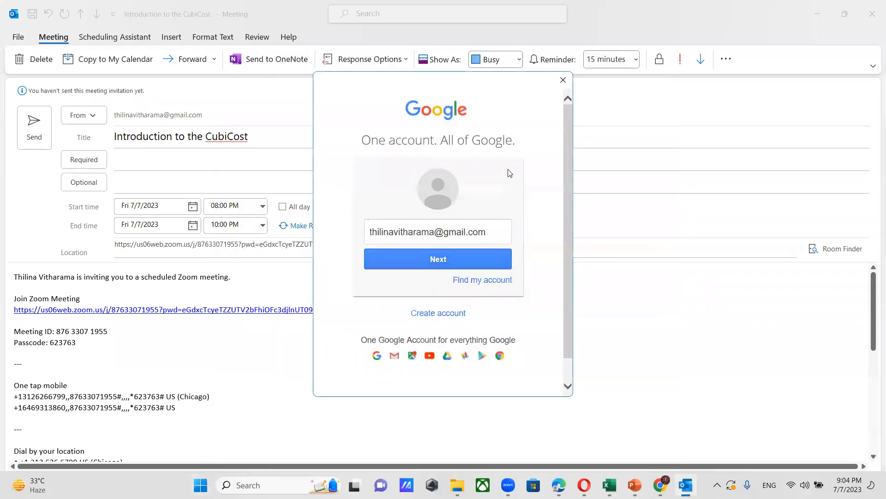
Close the leftover Google sign-in, meeting invitation, Building C folder and PDF browser windows, saving the changes to the meeting
{"action": "left_click_drag", "start_coordinate": [340, 124], "coordinate": [330, 198]}
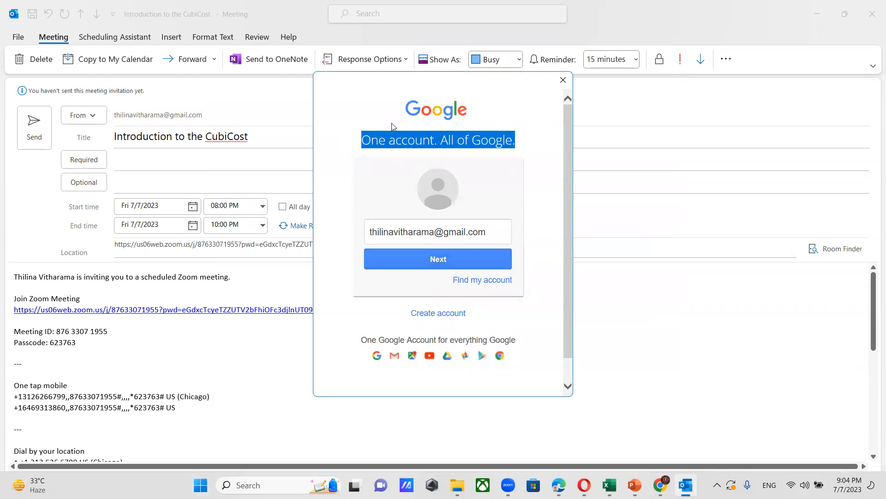
{"action": "left_click", "coordinate": [564, 80]}
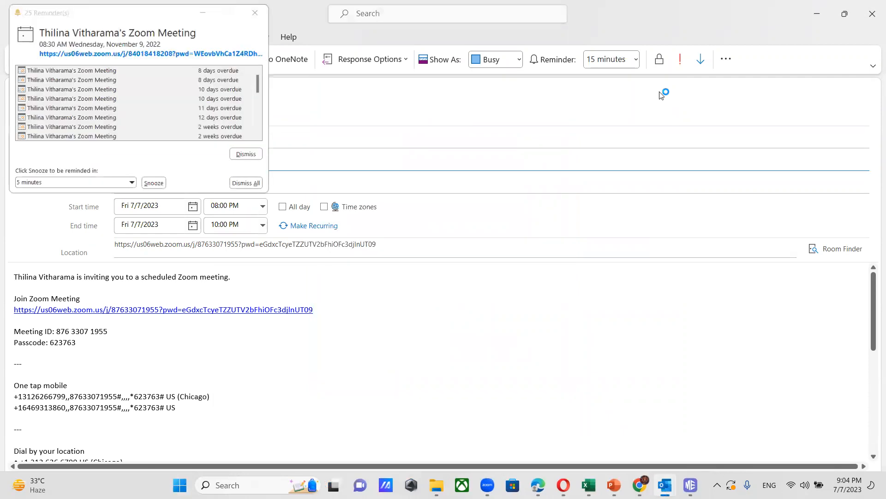
{"action": "left_click", "coordinate": [873, 13]}
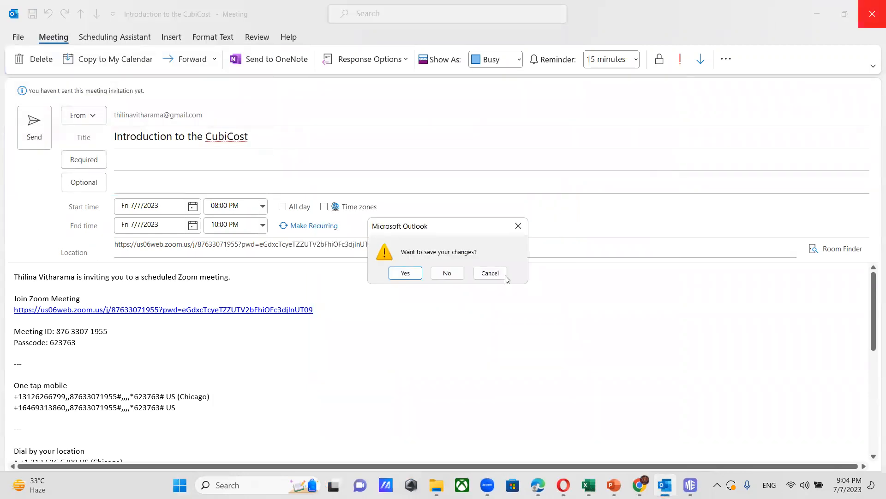
{"action": "left_click", "coordinate": [406, 272]}
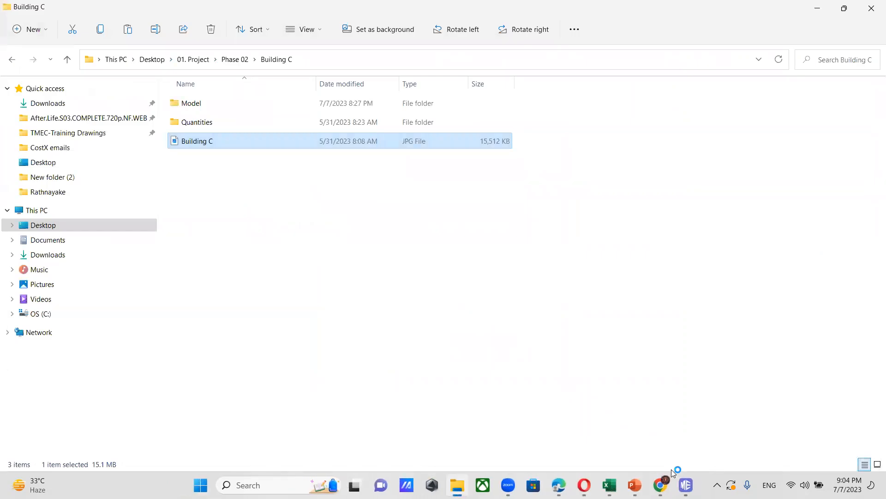
{"action": "left_click", "coordinate": [871, 8]}
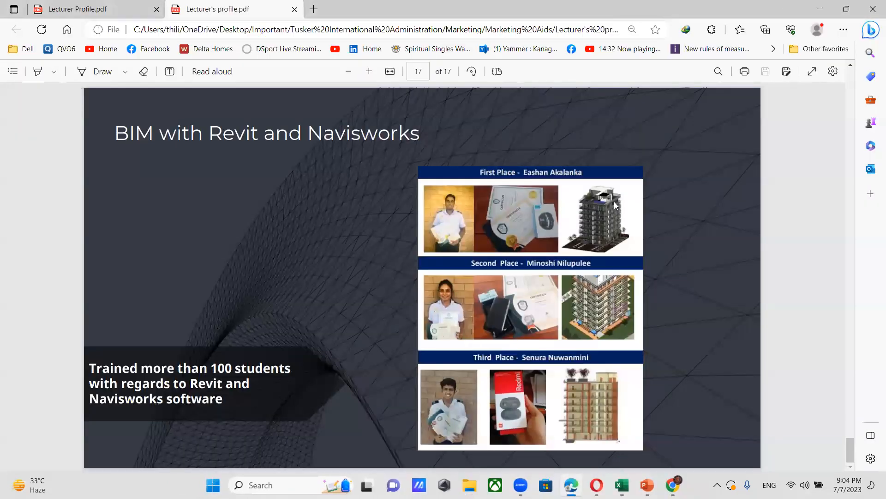
{"action": "left_click", "coordinate": [872, 9]}
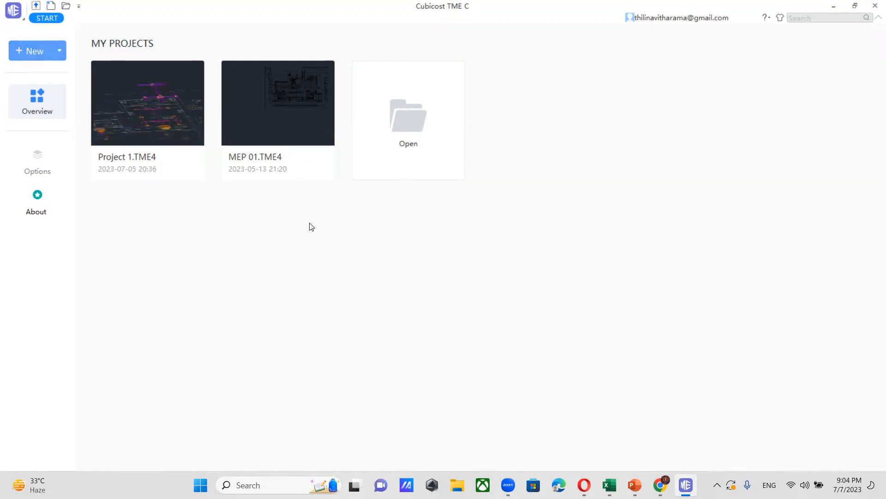
Finish creating the new TME project and add ACMV Example.dwg from the [3] ACMV Drawing folder
{"action": "left_click", "coordinate": [485, 315]}
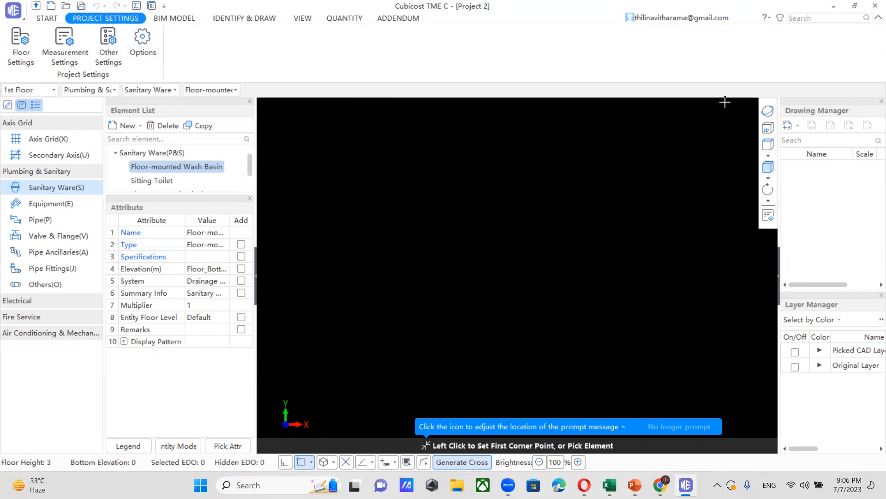
{"action": "left_click", "coordinate": [794, 128]}
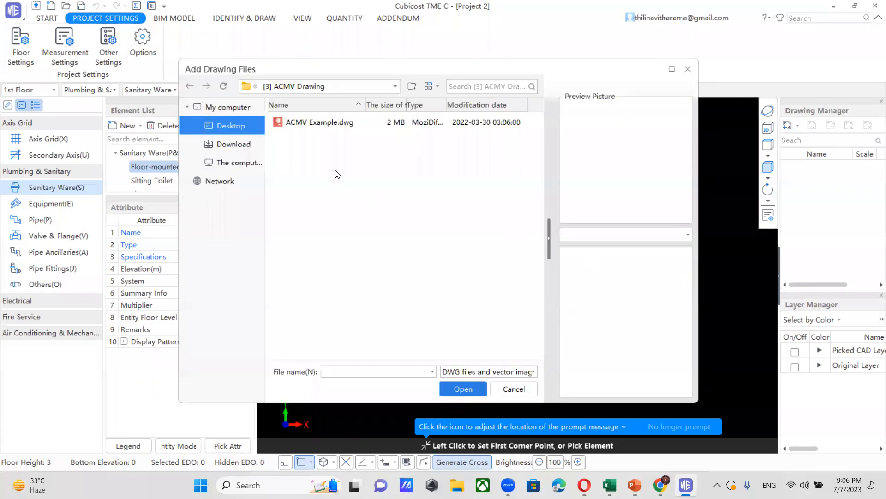
{"action": "left_click", "coordinate": [340, 125]}
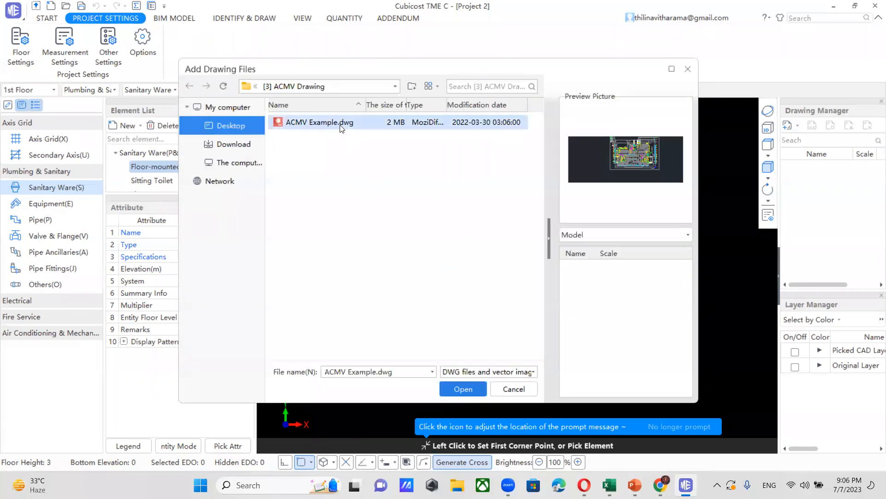
{"action": "left_click", "coordinate": [467, 388]}
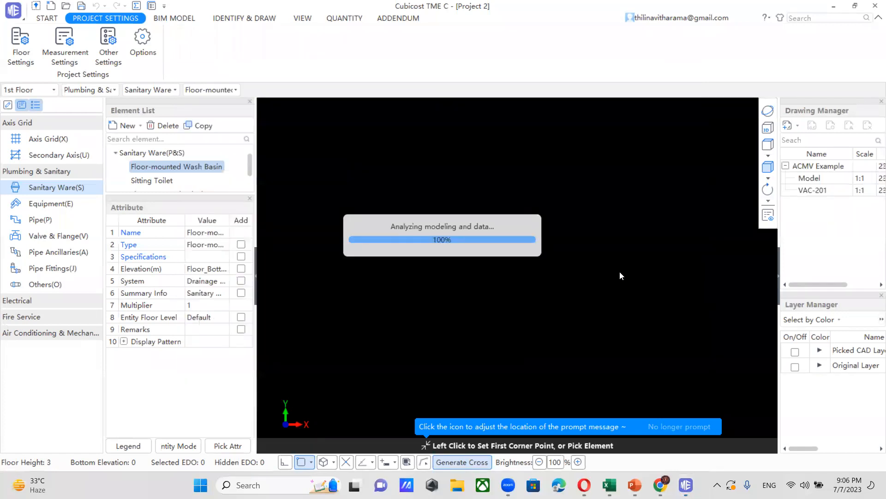
Examine the imported ACMV drawing, from its overall floor layout down to the duct runs and diffusers
{"action": "scroll", "coordinate": [556, 287], "scroll_direction": "down", "scroll_amount": 1}
{"action": "scroll", "coordinate": [656, 279], "scroll_direction": "up", "scroll_amount": 4}
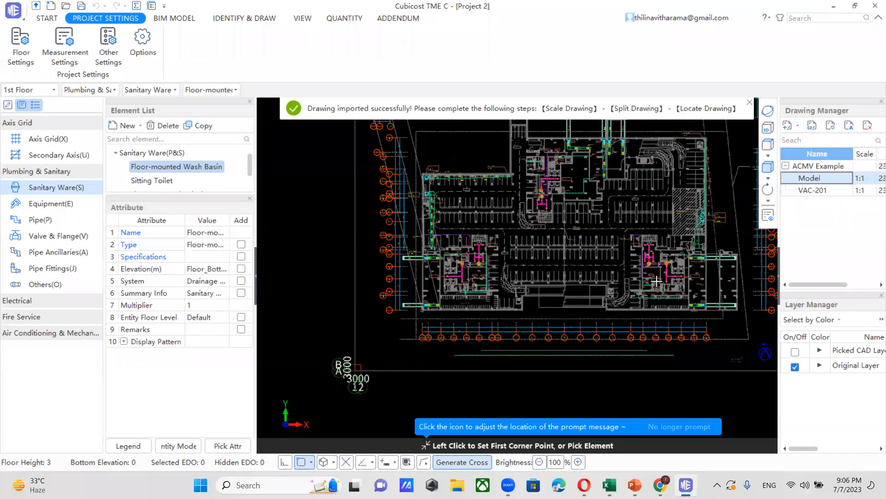
{"action": "scroll", "coordinate": [658, 241], "scroll_direction": "up", "scroll_amount": 5}
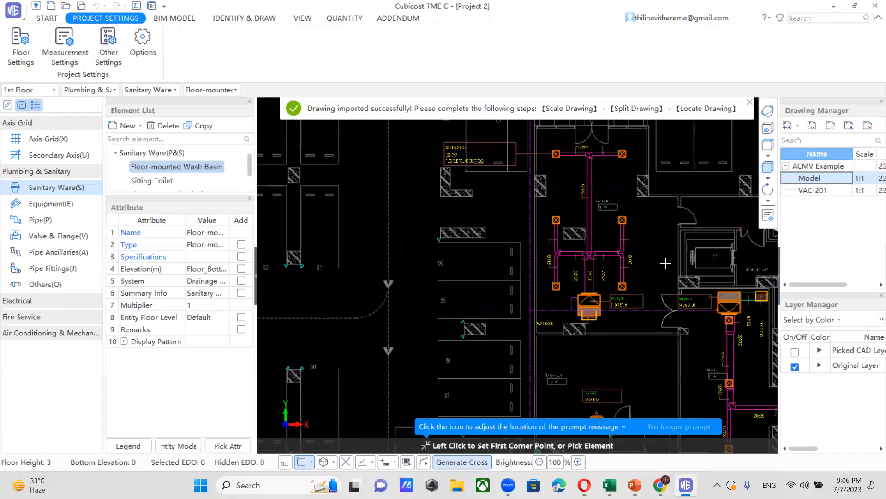
{"action": "scroll", "coordinate": [606, 294], "scroll_direction": "down", "scroll_amount": 6}
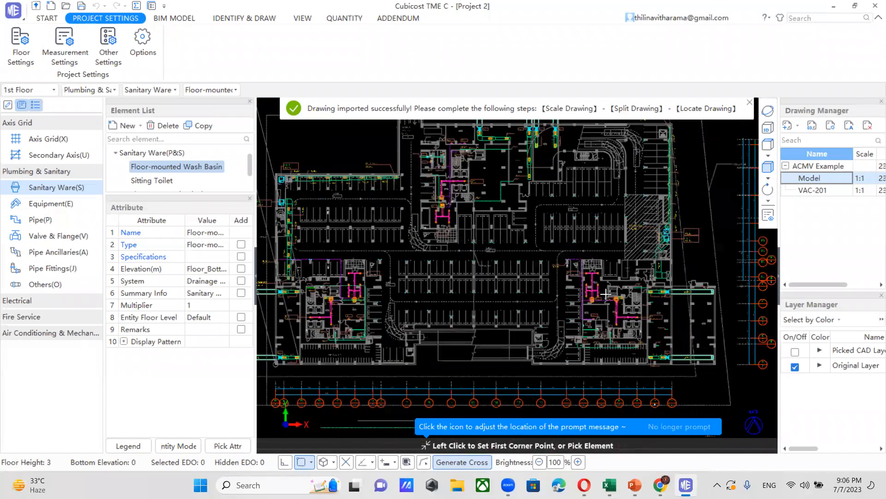
{"action": "scroll", "coordinate": [577, 294], "scroll_direction": "down", "scroll_amount": 1}
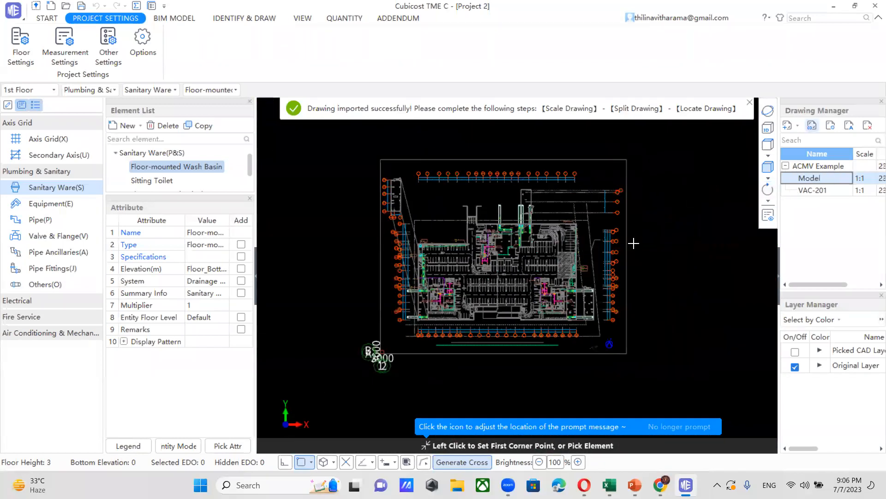
{"action": "scroll", "coordinate": [517, 291], "scroll_direction": "down", "scroll_amount": 1}
{"action": "scroll", "coordinate": [517, 291], "scroll_direction": "up", "scroll_amount": 3}
{"action": "scroll", "coordinate": [580, 277], "scroll_direction": "down", "scroll_amount": 2}
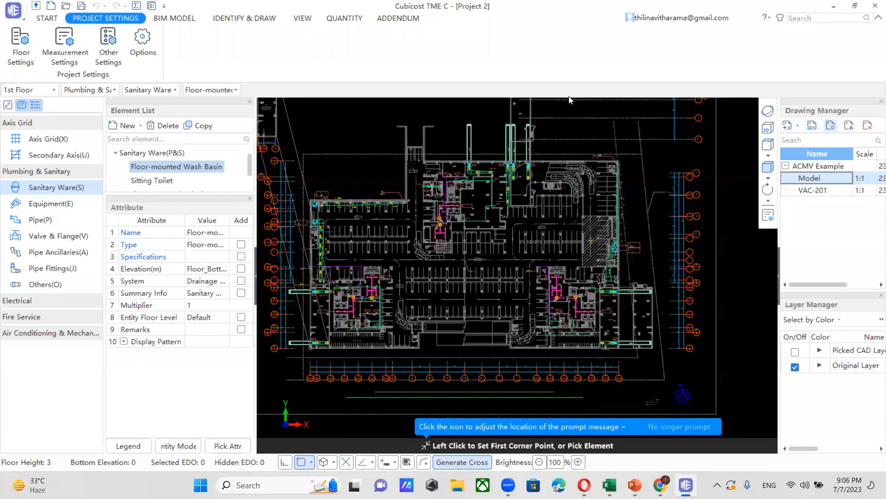
Scale the whole ACMV drawing by its 5975 grid dimension, with an actual distance of 5975 applied to the current drawing
{"action": "left_click", "coordinate": [342, 20]}
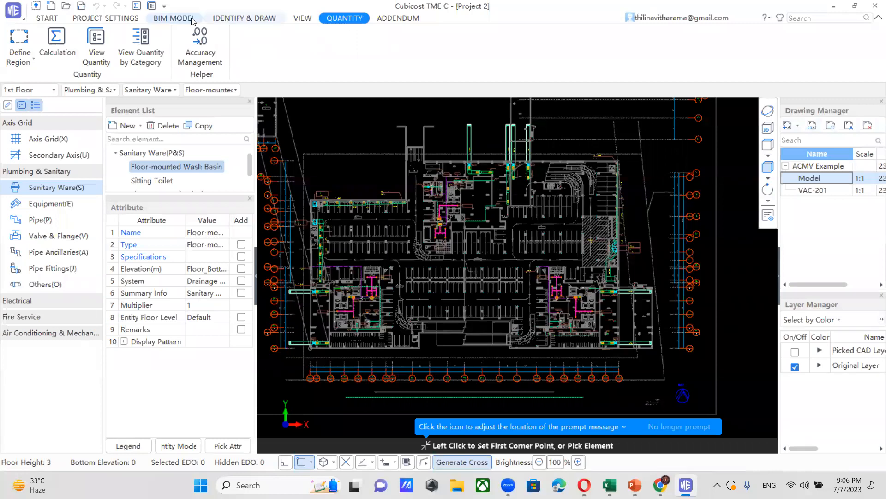
{"action": "left_click", "coordinate": [244, 18]}
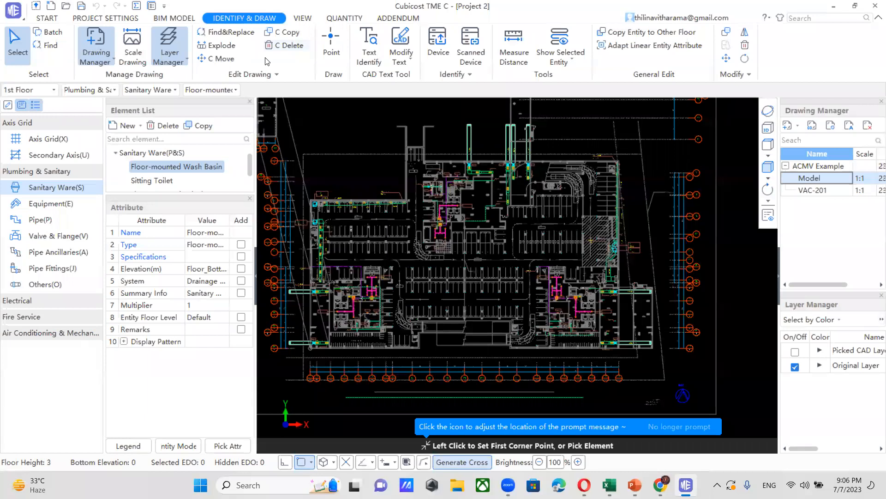
{"action": "left_click", "coordinate": [140, 43]}
{"action": "scroll", "coordinate": [552, 329], "scroll_direction": "down", "scroll_amount": 3}
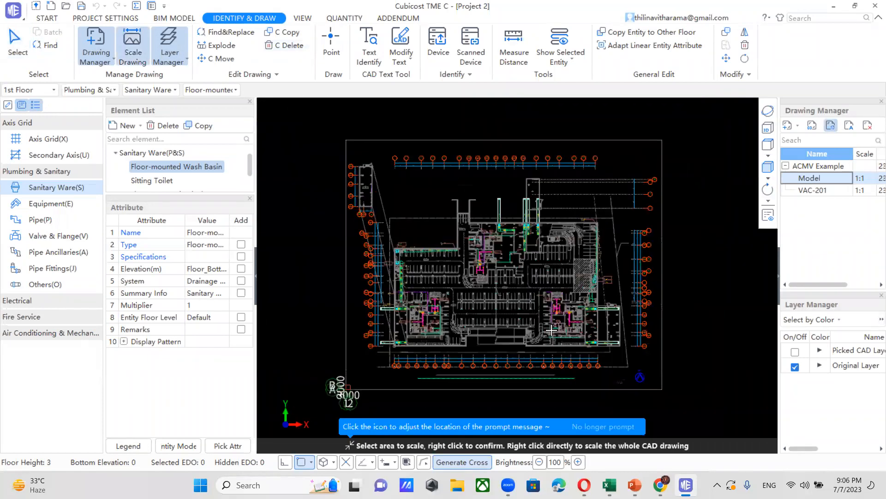
{"action": "scroll", "coordinate": [551, 329], "scroll_direction": "down", "scroll_amount": 1}
{"action": "mouse_move", "coordinate": [325, 136]}
{"action": "left_mouse_down"}
{"action": "mouse_move", "coordinate": [544, 276]}
{"action": "mouse_move", "coordinate": [666, 396]}
{"action": "left_mouse_up"}
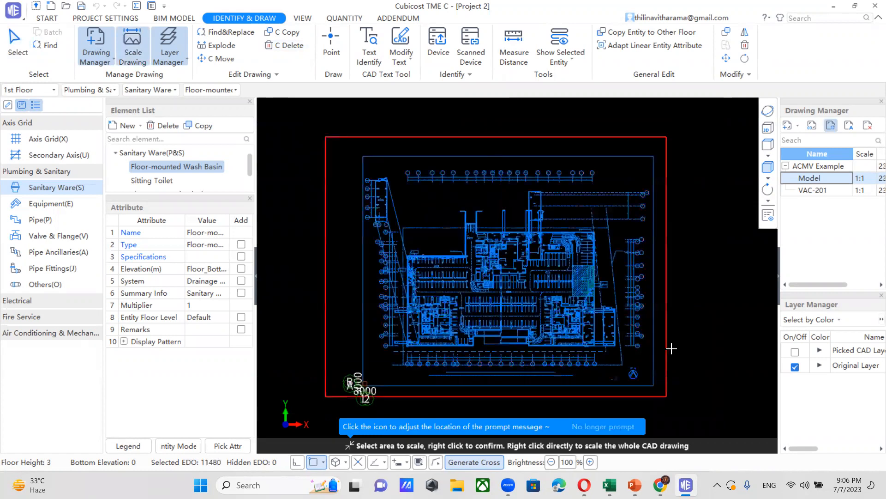
{"action": "right_click", "coordinate": [702, 248]}
{"action": "scroll", "coordinate": [509, 155], "scroll_direction": "up", "scroll_amount": 5}
{"action": "scroll", "coordinate": [493, 192], "scroll_direction": "up", "scroll_amount": 5}
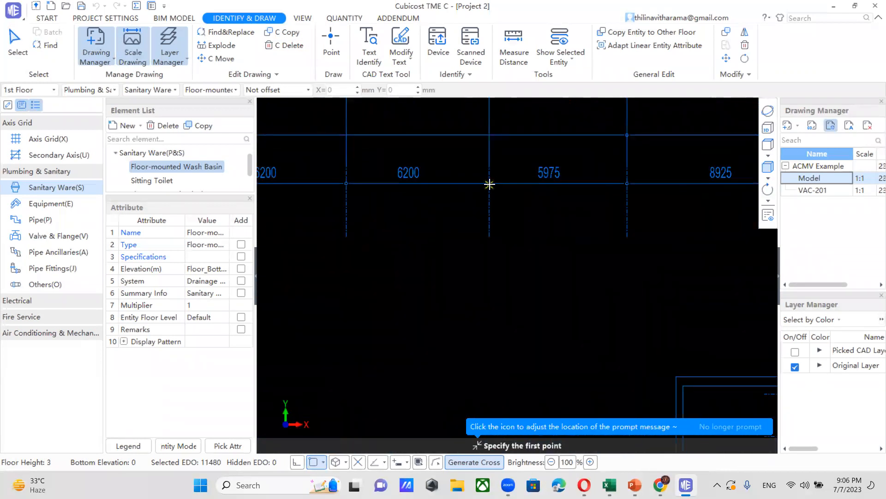
{"action": "left_click", "coordinate": [489, 183]}
{"action": "left_click", "coordinate": [626, 183]}
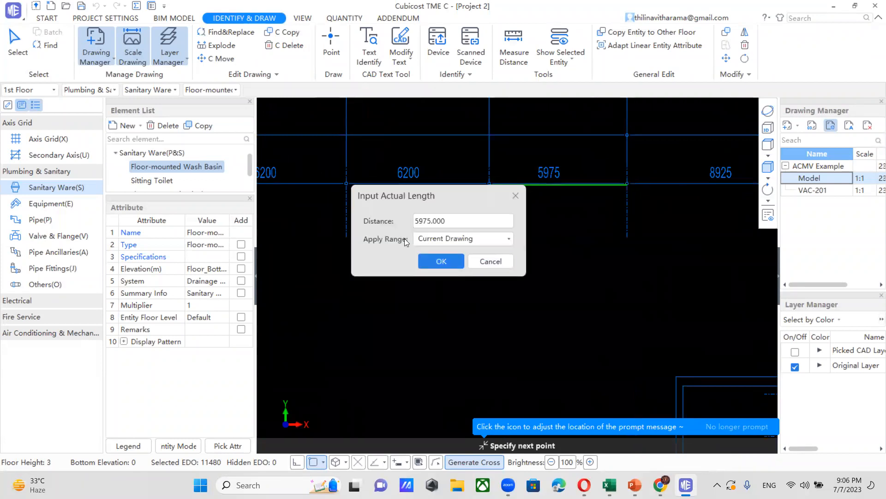
{"action": "left_click", "coordinate": [441, 261]}
{"action": "scroll", "coordinate": [480, 259], "scroll_direction": "down", "scroll_amount": 6}
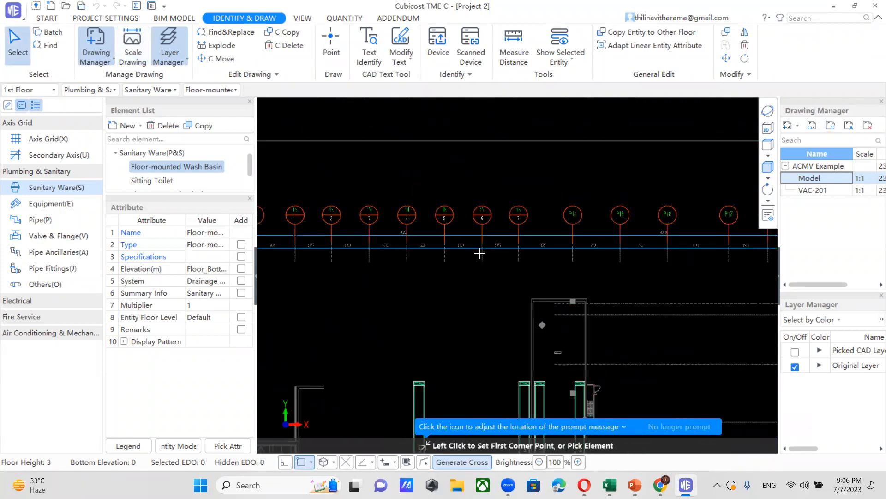
Create a new rectangular Air Duct element in the Air Conditioning & Mechanical category
{"action": "scroll", "coordinate": [482, 252], "scroll_direction": "down", "scroll_amount": 4}
{"action": "scroll", "coordinate": [524, 307], "scroll_direction": "up", "scroll_amount": 5}
{"action": "scroll", "coordinate": [524, 307], "scroll_direction": "up", "scroll_amount": 8}
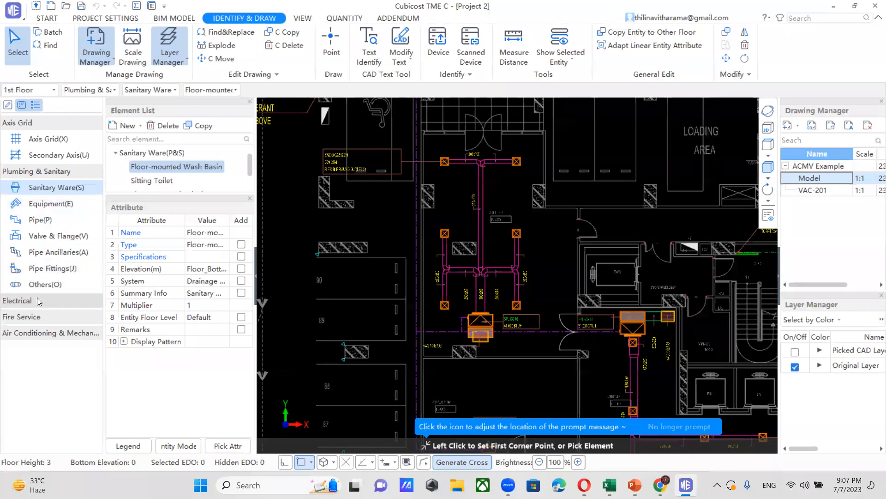
{"action": "left_click", "coordinate": [30, 334]}
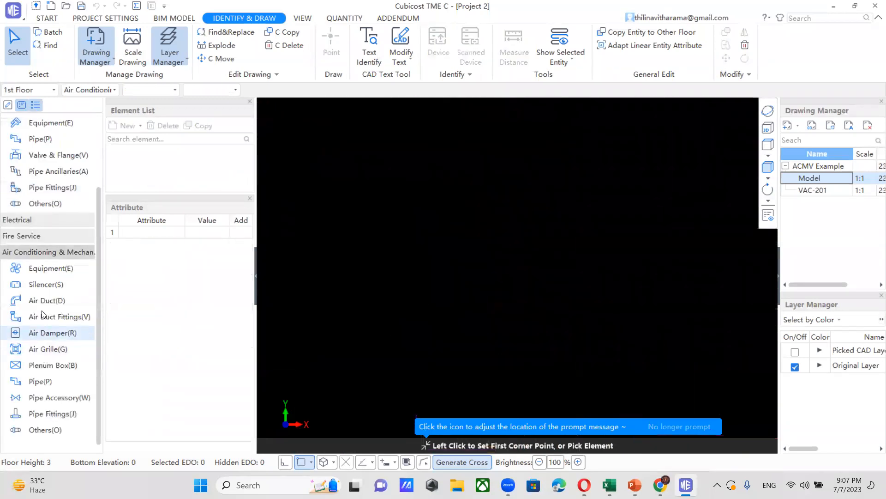
{"action": "left_click", "coordinate": [46, 301]}
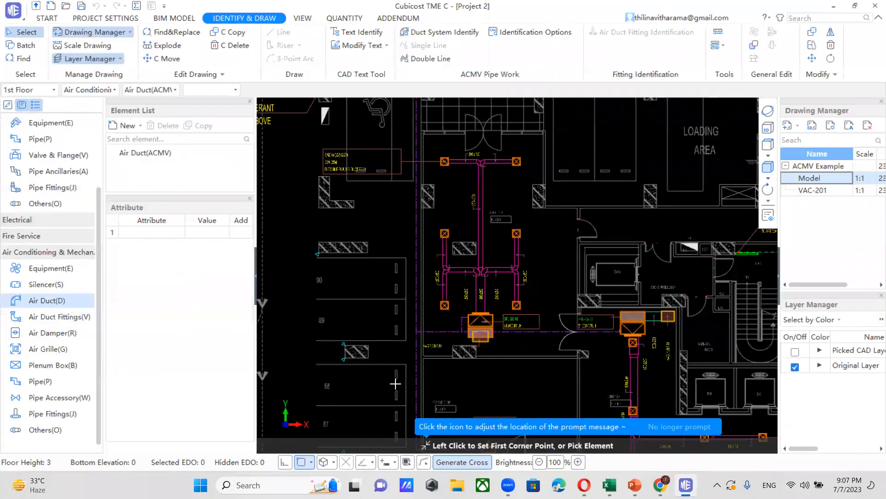
{"action": "left_click", "coordinate": [134, 127]}
{"action": "left_click", "coordinate": [153, 139]}
{"action": "scroll", "coordinate": [533, 303], "scroll_direction": "down", "scroll_amount": 1}
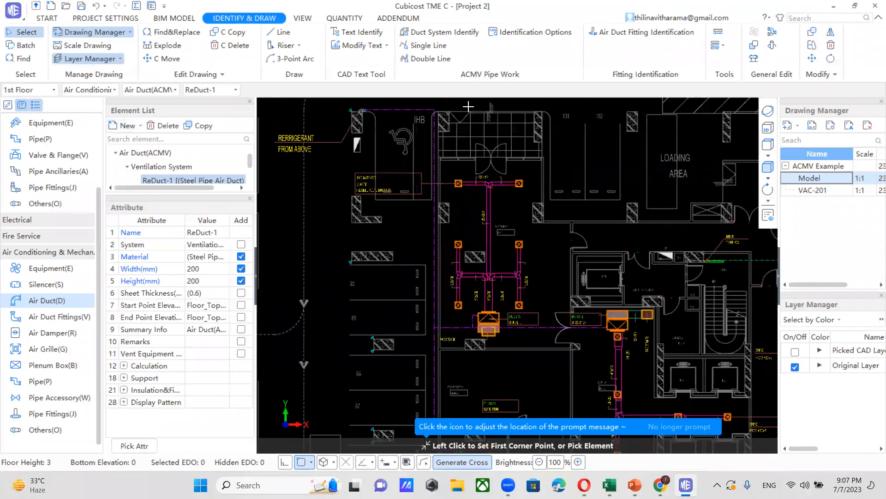
Use Duct System Identify with the 500x250 label and its duct edges, accept the Ventilation System attributes, and check the ducts in 3D
{"action": "left_click", "coordinate": [440, 32]}
{"action": "scroll", "coordinate": [475, 282], "scroll_direction": "up", "scroll_amount": 2}
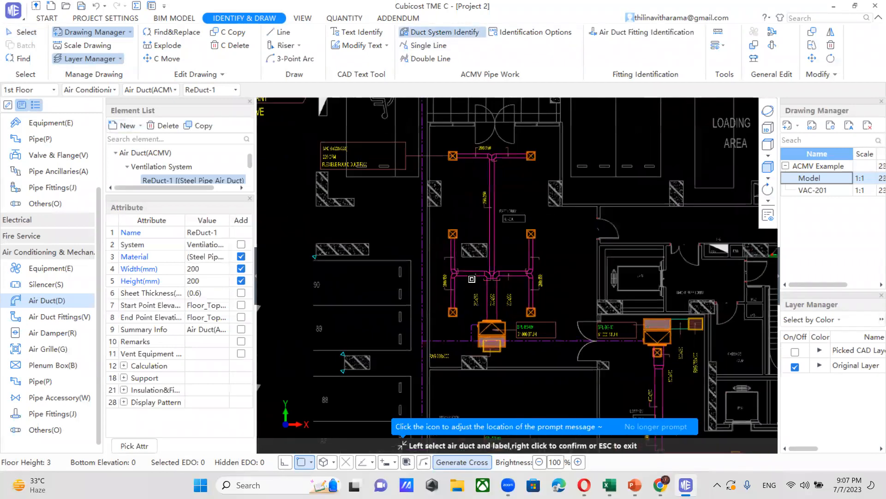
{"action": "scroll", "coordinate": [457, 305], "scroll_direction": "up", "scroll_amount": 3}
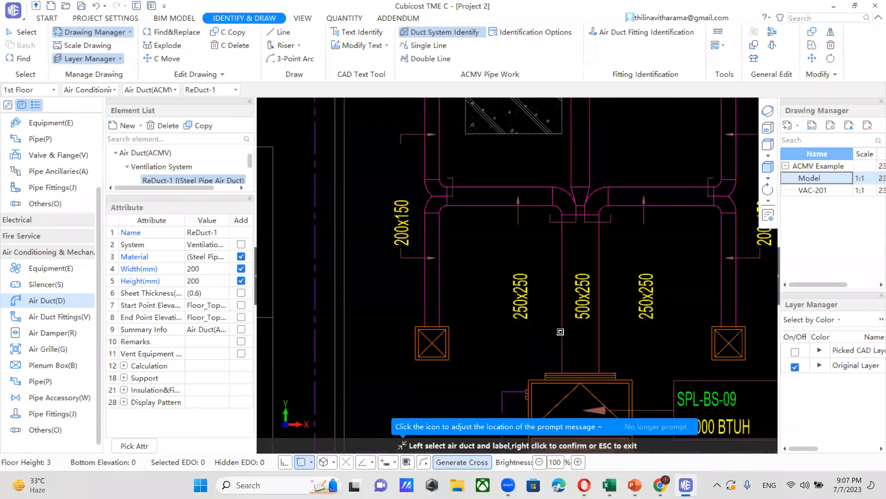
{"action": "left_click", "coordinate": [580, 311]}
{"action": "left_click", "coordinate": [597, 333]}
{"action": "right_click", "coordinate": [598, 333]}
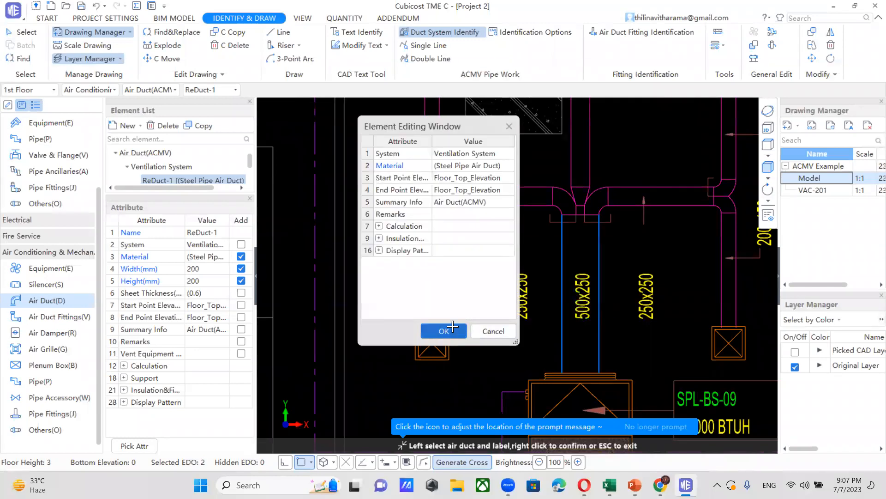
{"action": "left_click", "coordinate": [444, 330]}
{"action": "scroll", "coordinate": [466, 366], "scroll_direction": "down", "scroll_amount": 5}
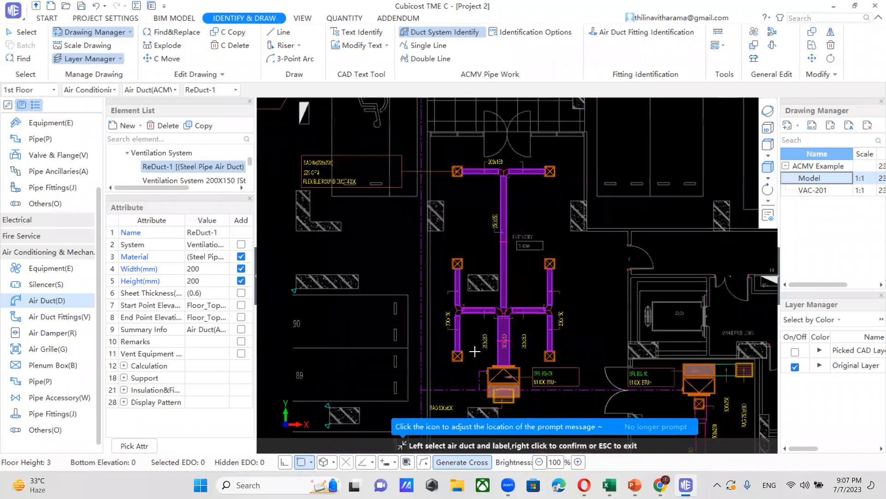
{"action": "left_click", "coordinate": [768, 111]}
{"action": "left_click_drag", "start_coordinate": [565, 232], "coordinate": [585, 307]}
{"action": "left_click", "coordinate": [767, 128]}
{"action": "scroll", "coordinate": [490, 315], "scroll_direction": "up", "scroll_amount": 1}
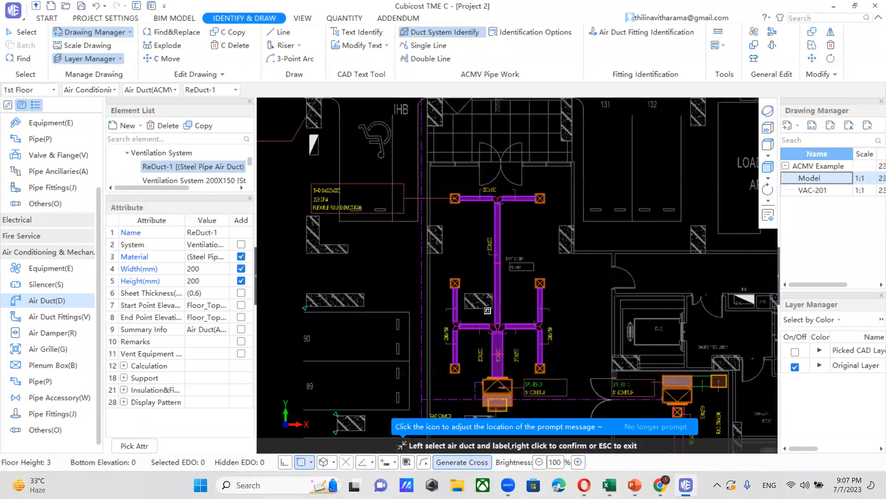
Generate fittings for the whole identified duct run with Air Duct Fitting Identification, and check them in 3D
{"action": "left_click", "coordinate": [641, 32]}
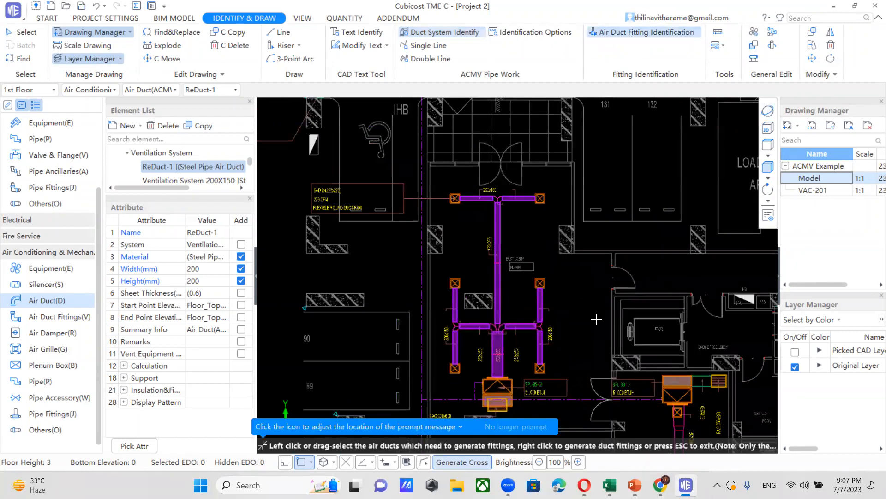
{"action": "scroll", "coordinate": [455, 195], "scroll_direction": "down", "scroll_amount": 1}
{"action": "left_click_drag", "start_coordinate": [454, 196], "coordinate": [598, 393]}
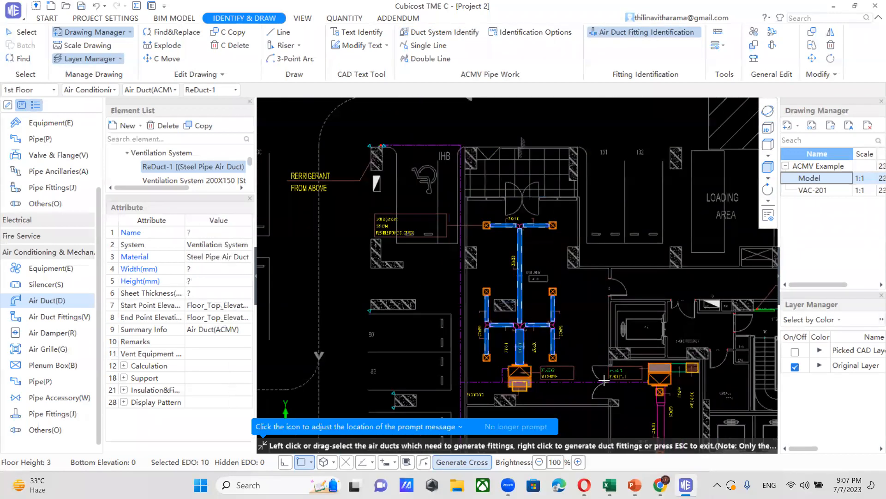
{"action": "right_click", "coordinate": [617, 266]}
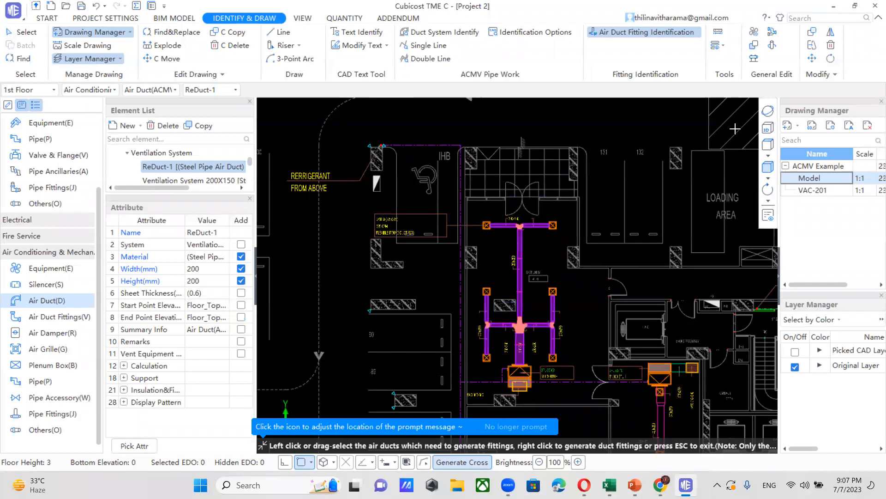
{"action": "left_click", "coordinate": [769, 112]}
{"action": "scroll", "coordinate": [520, 306], "scroll_direction": "up", "scroll_amount": 5}
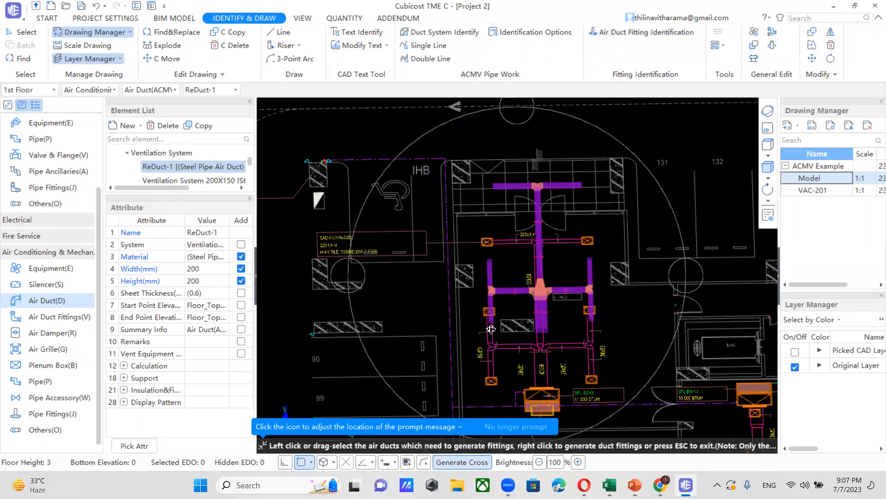
{"action": "left_click_drag", "start_coordinate": [521, 306], "coordinate": [567, 291]}
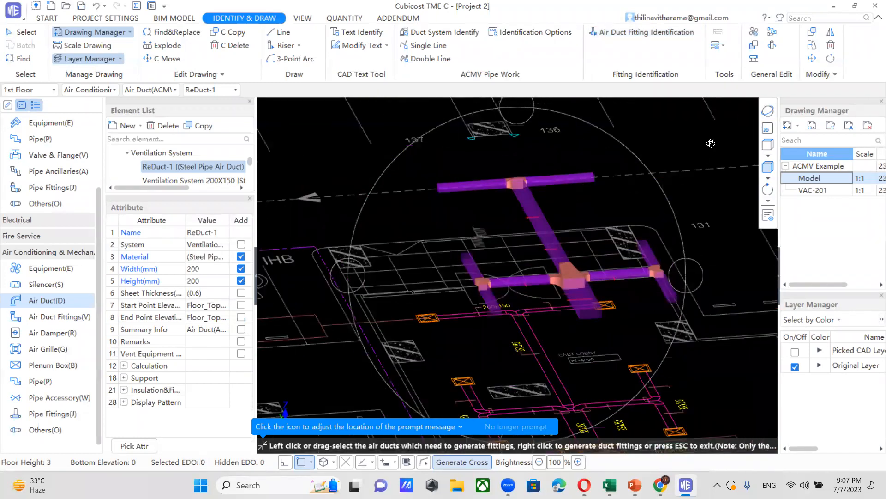
{"action": "left_click", "coordinate": [770, 131]}
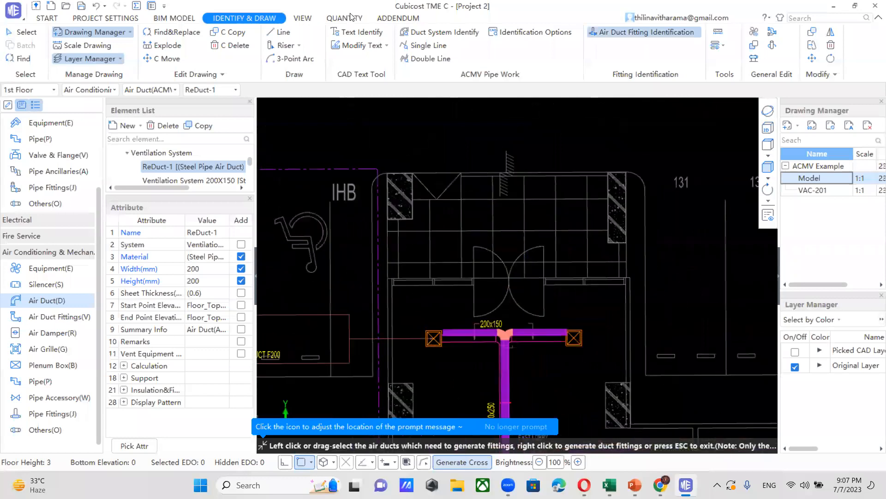
Calculate the quantities for the 1st Floor
{"action": "left_click", "coordinate": [347, 18]}
{"action": "left_click", "coordinate": [57, 44]}
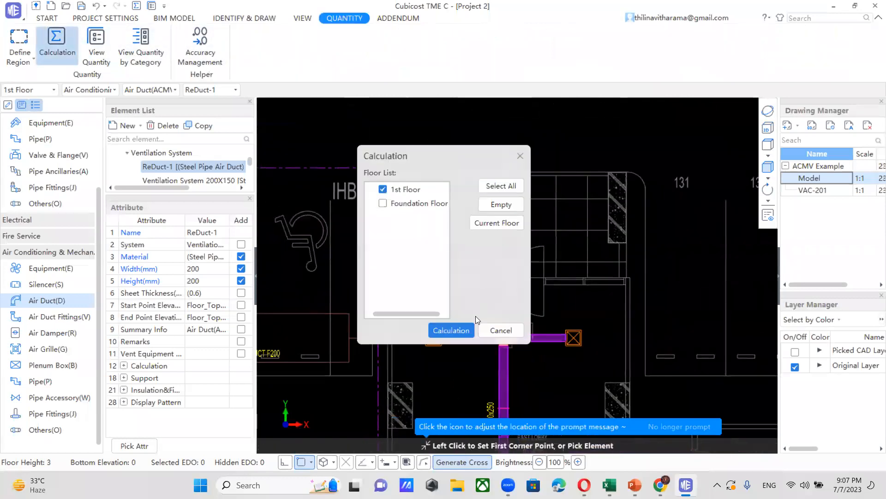
{"action": "left_click", "coordinate": [455, 329]}
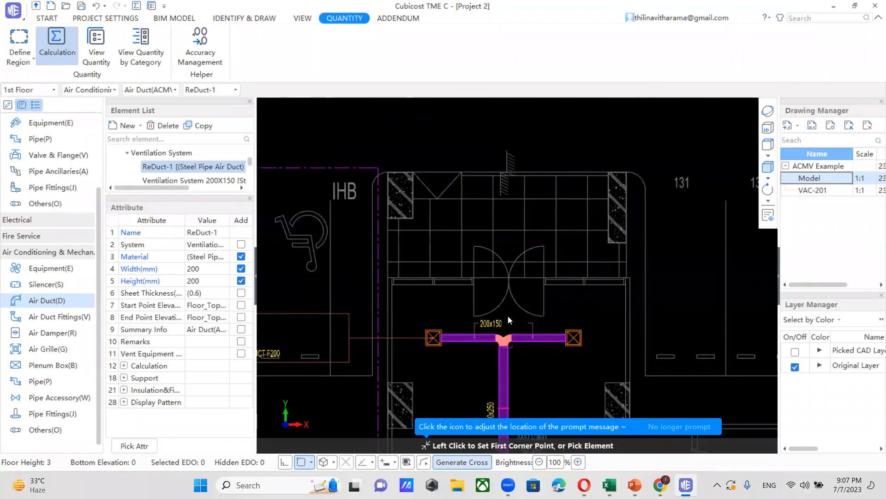
{"action": "left_click", "coordinate": [509, 260]}
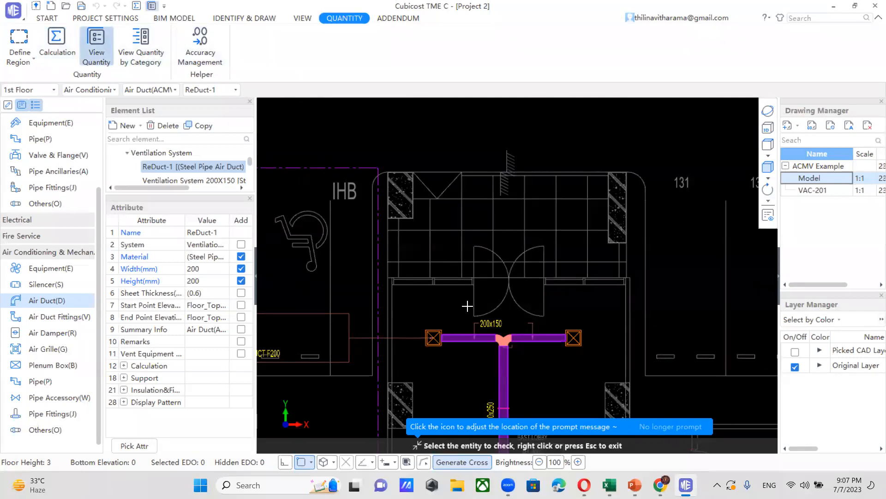
View quantities by category for Air Duct(ACMV) under Air Conditioning & Mechanical Ventilation, reading across to the length, expanded area and support quantity columns
{"action": "scroll", "coordinate": [468, 305], "scroll_direction": "down", "scroll_amount": 2}
{"action": "middle_click_drag", "start_coordinate": [471, 377], "coordinate": [482, 265]}
{"action": "scroll", "coordinate": [482, 264], "scroll_direction": "down", "scroll_amount": 1}
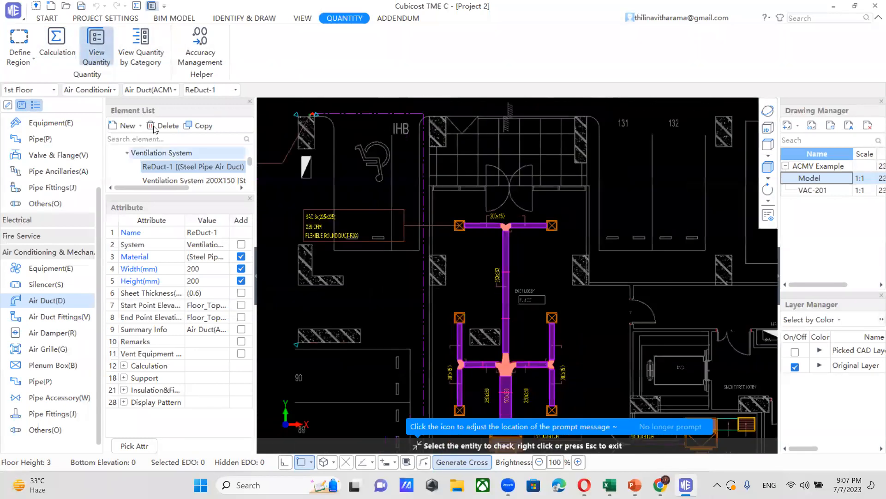
{"action": "left_click", "coordinate": [141, 46]}
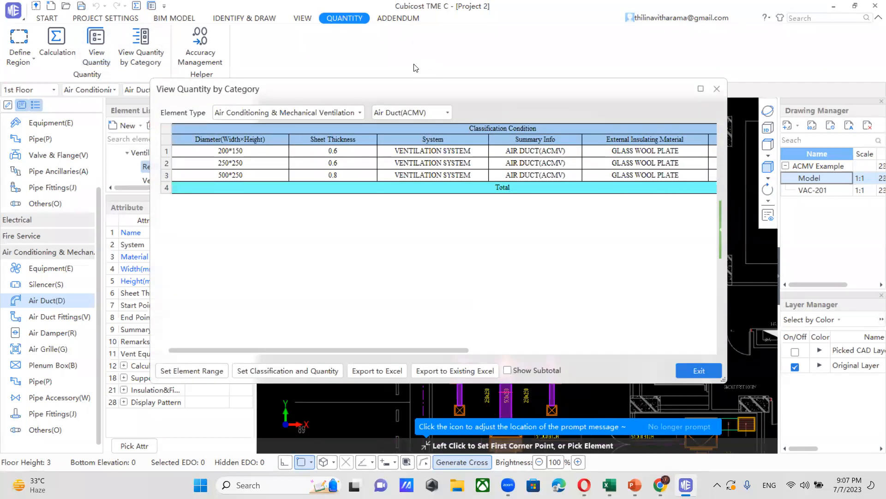
{"action": "left_click", "coordinate": [360, 113]}
{"action": "left_click", "coordinate": [425, 113]}
{"action": "left_click", "coordinate": [414, 128]}
{"action": "left_click_drag", "start_coordinate": [450, 350], "coordinate": [661, 350]}
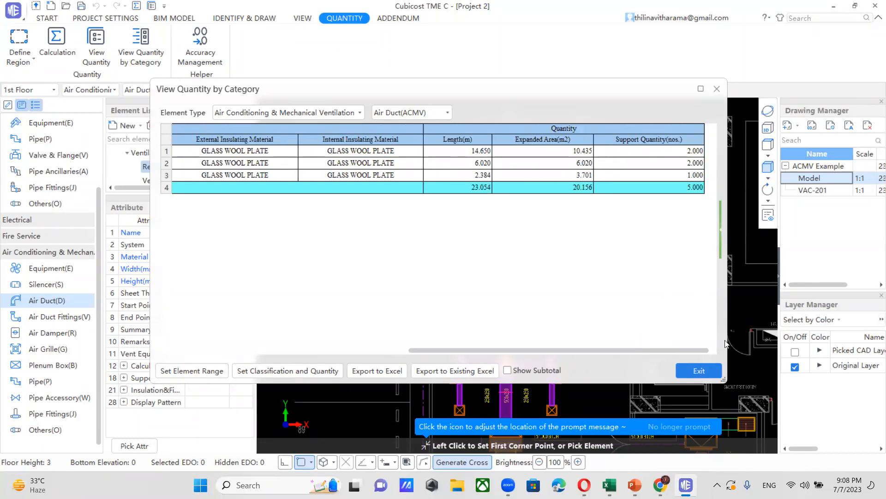
{"action": "left_click", "coordinate": [716, 89]}
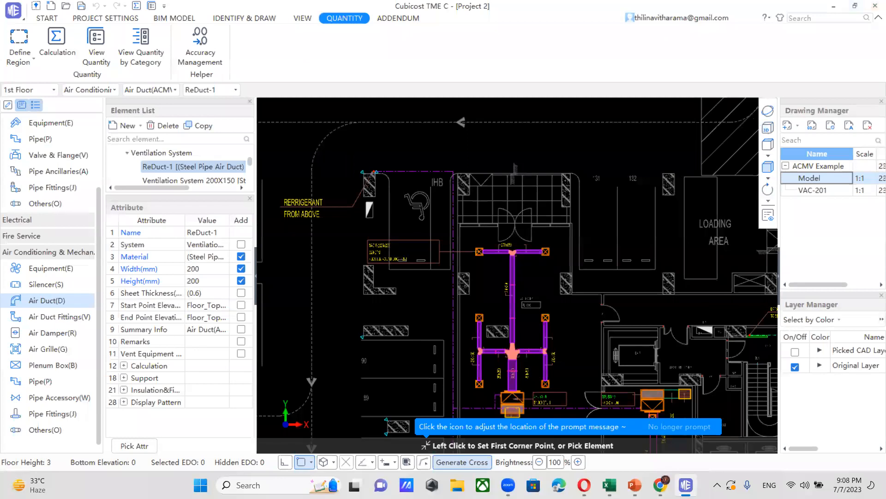
Examine the duct junctions and fittings close up in 3D, and compare them with the 2D plan layout
{"action": "left_click", "coordinate": [768, 111]}
{"action": "left_click_drag", "start_coordinate": [620, 370], "coordinate": [530, 368]}
{"action": "scroll", "coordinate": [530, 368], "scroll_direction": "up", "scroll_amount": 6}
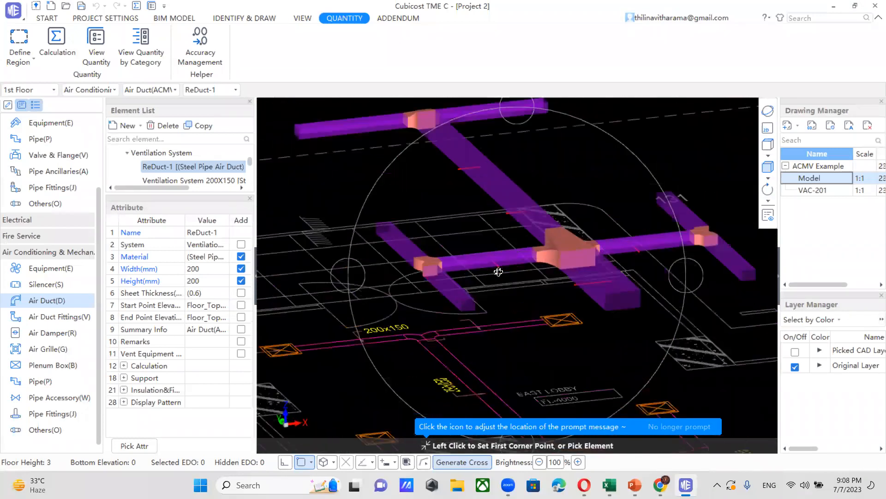
{"action": "scroll", "coordinate": [524, 357], "scroll_direction": "down", "scroll_amount": 3}
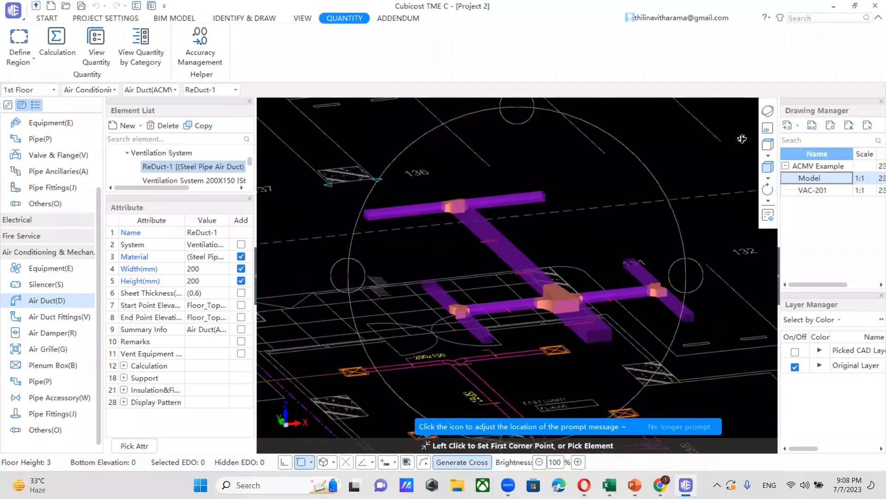
{"action": "left_click", "coordinate": [767, 128]}
{"action": "scroll", "coordinate": [547, 344], "scroll_direction": "up", "scroll_amount": 3}
{"action": "middle_click_drag", "start_coordinate": [546, 344], "coordinate": [561, 243]}
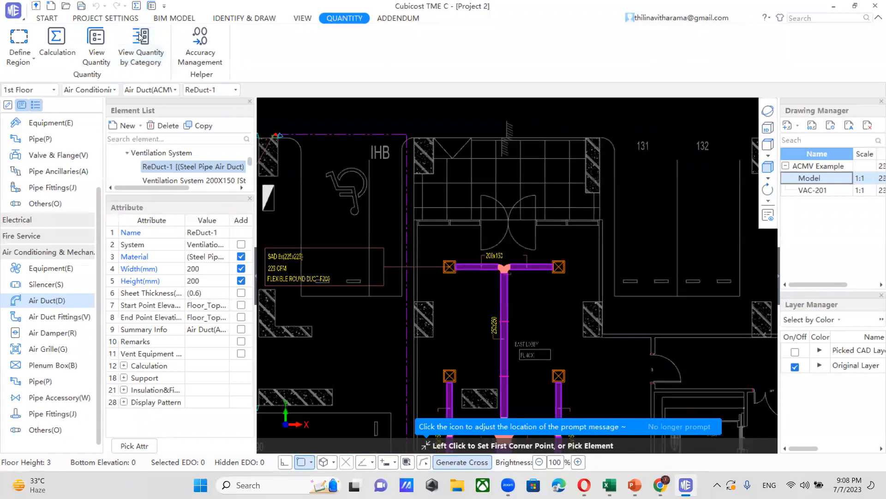
{"action": "scroll", "coordinate": [553, 307], "scroll_direction": "down", "scroll_amount": 2}
{"action": "middle_click_drag", "start_coordinate": [504, 334], "coordinate": [509, 277]}
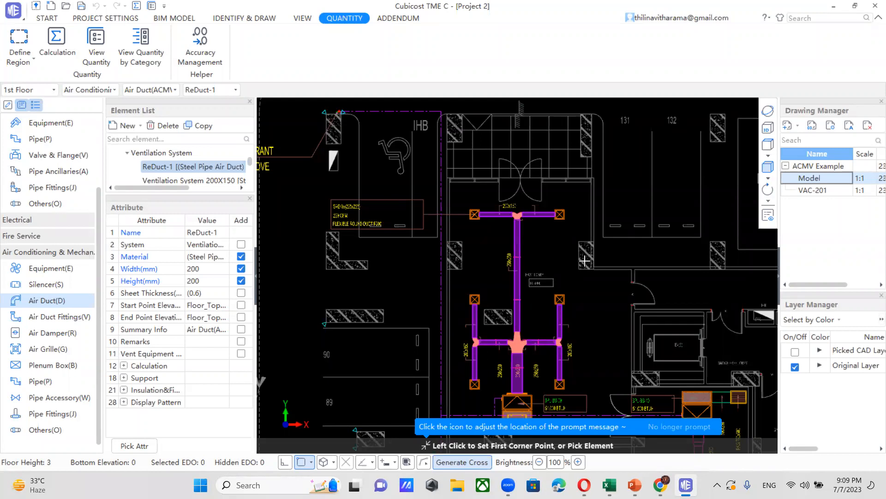
Inspect the ducts' height above the drawing in 3D, from a near-plan view to a side view and an oblique view
{"action": "left_click", "coordinate": [767, 111]}
{"action": "left_click_drag", "start_coordinate": [625, 243], "coordinate": [570, 326]}
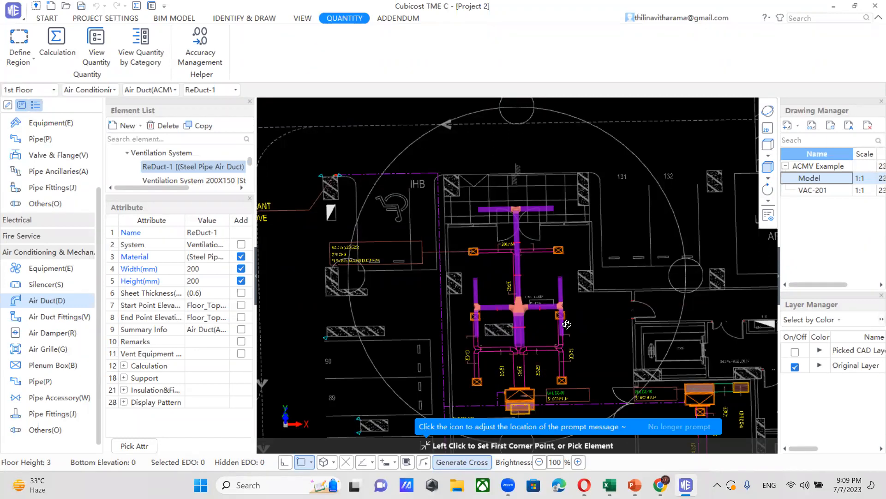
{"action": "left_click_drag", "start_coordinate": [505, 361], "coordinate": [509, 328]}
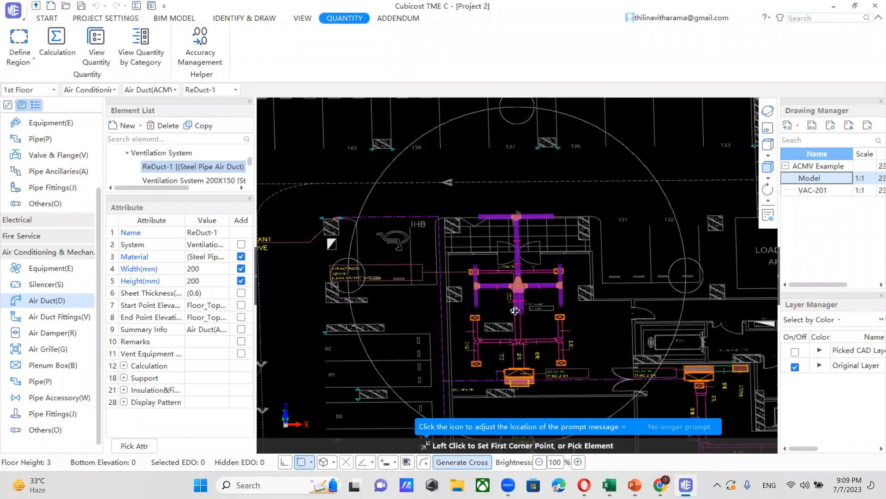
{"action": "left_click_drag", "start_coordinate": [515, 311], "coordinate": [519, 284]}
{"action": "left_click_drag", "start_coordinate": [507, 313], "coordinate": [529, 284]}
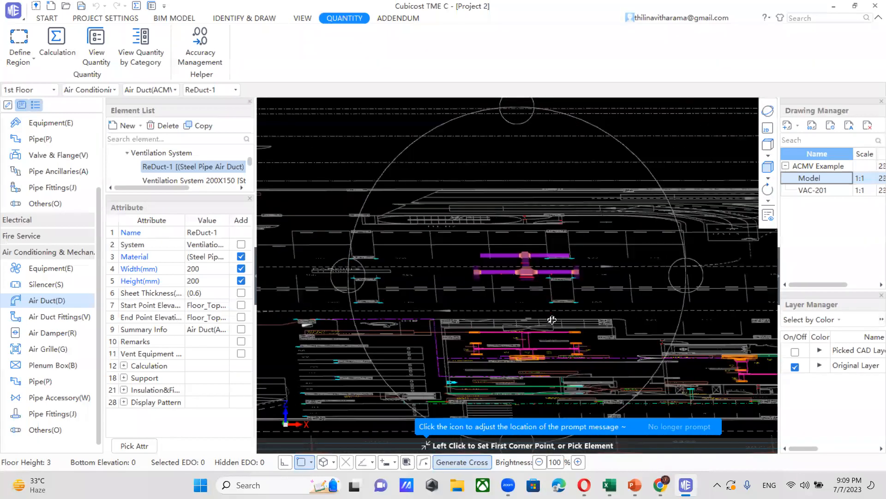
{"action": "left_click_drag", "start_coordinate": [566, 342], "coordinate": [531, 323]}
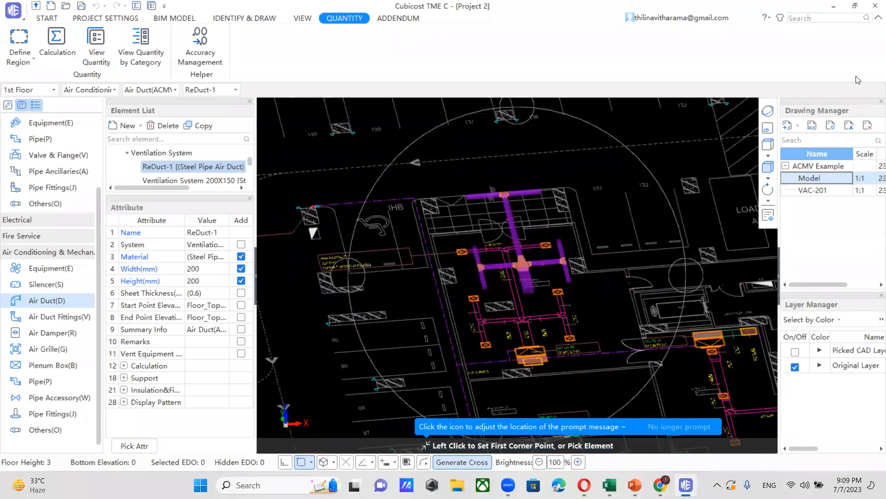
Close the Cubicost TME project window
{"action": "left_click", "coordinate": [873, 10]}
{"action": "left_click", "coordinate": [464, 259]}
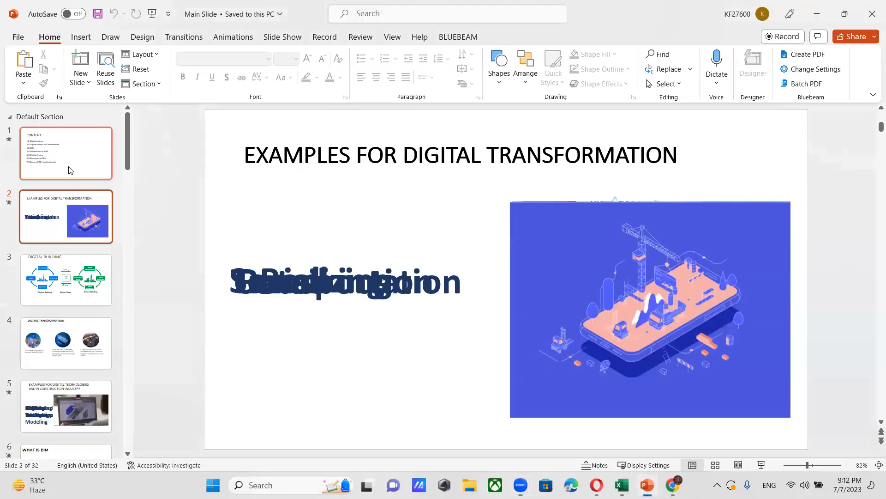
Switch to the Main Slide presentation in PowerPoint and start its slide show from the Content slide
{"action": "left_click", "coordinate": [67, 169]}
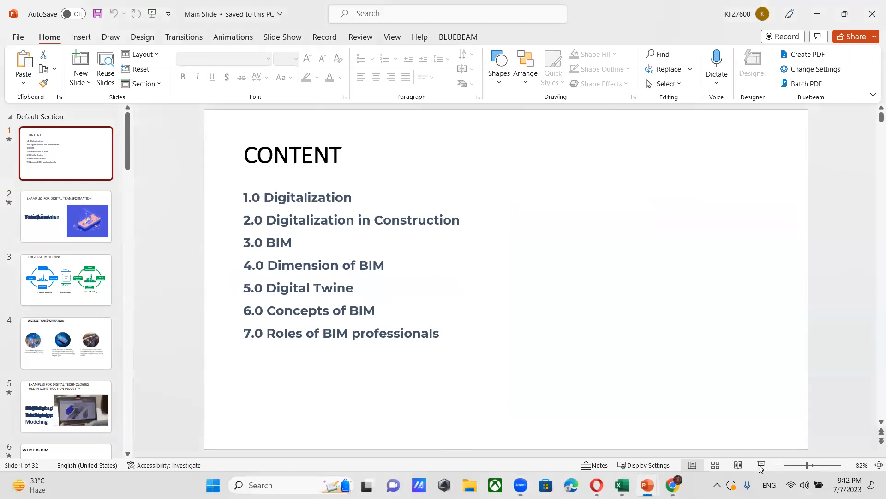
{"action": "left_click", "coordinate": [761, 466]}
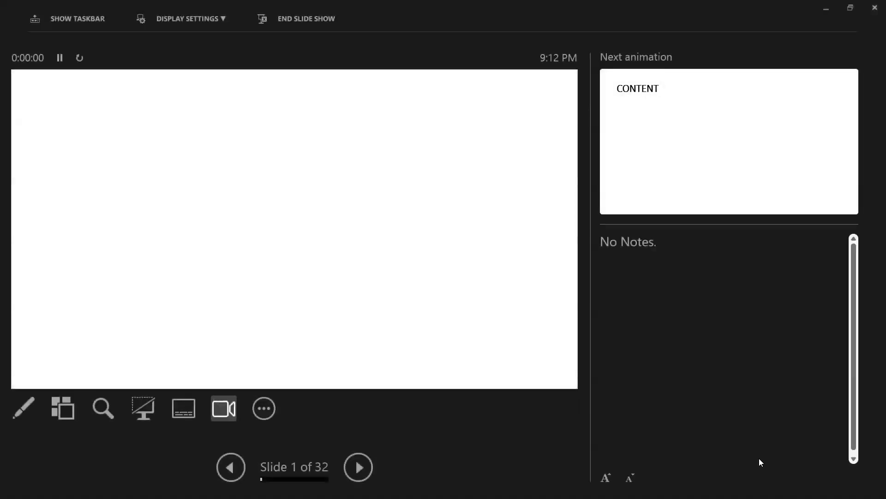